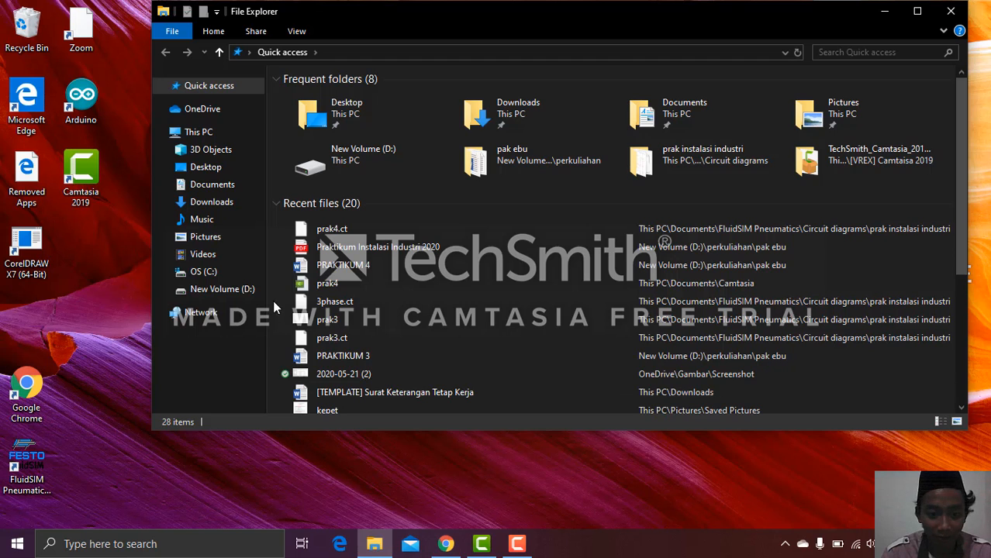
Open the Praktikum Instalasi Industri 2020 PDF from the recent files and go to the PRAKTIKUM 5 title page.
click(338, 246)
double_click(339, 247)
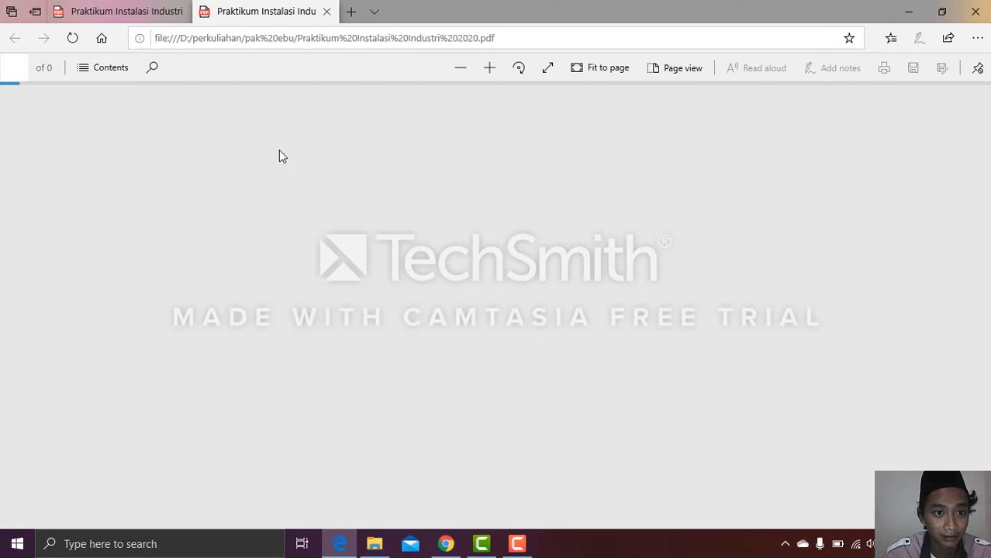
scroll(413, 325, down, 15)
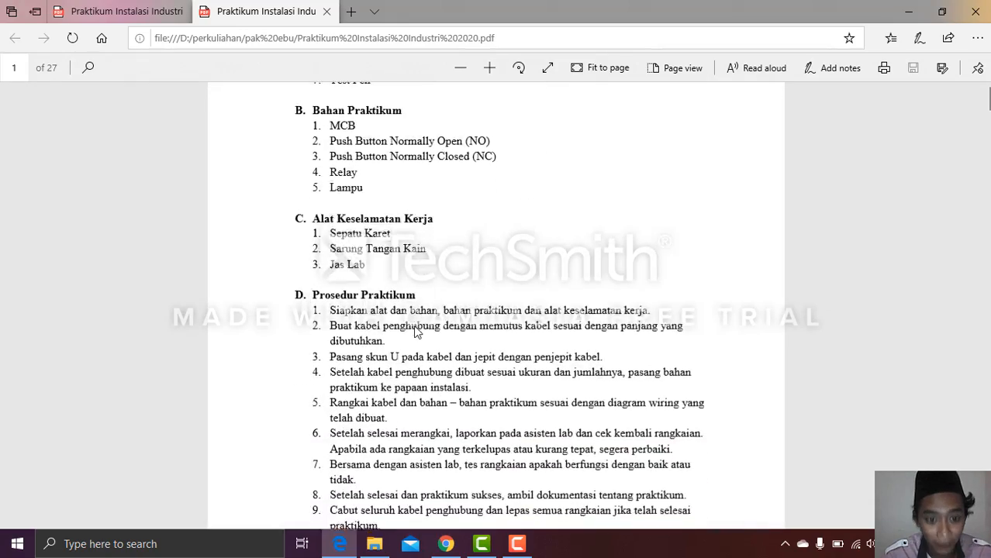
scroll(413, 326, down, 20)
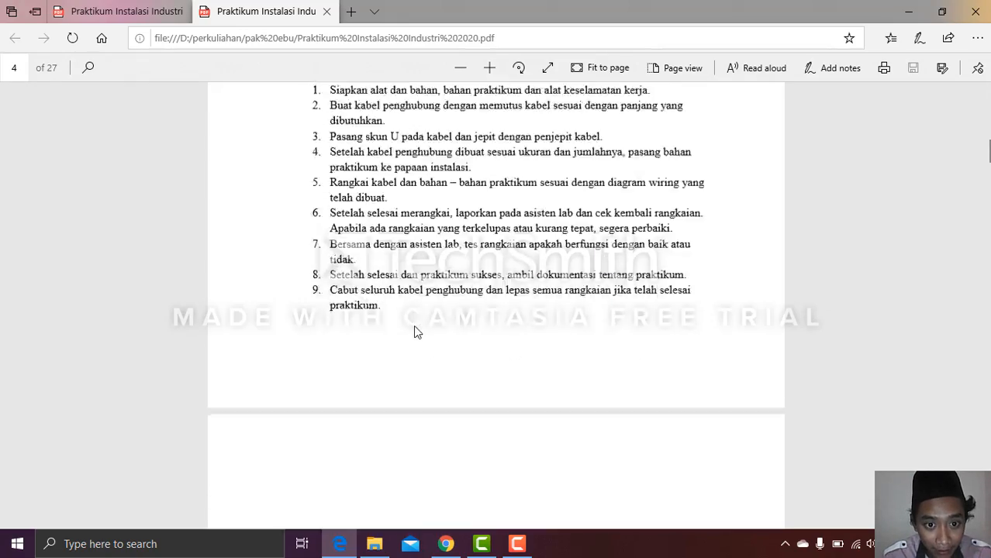
scroll(413, 332, down, 20)
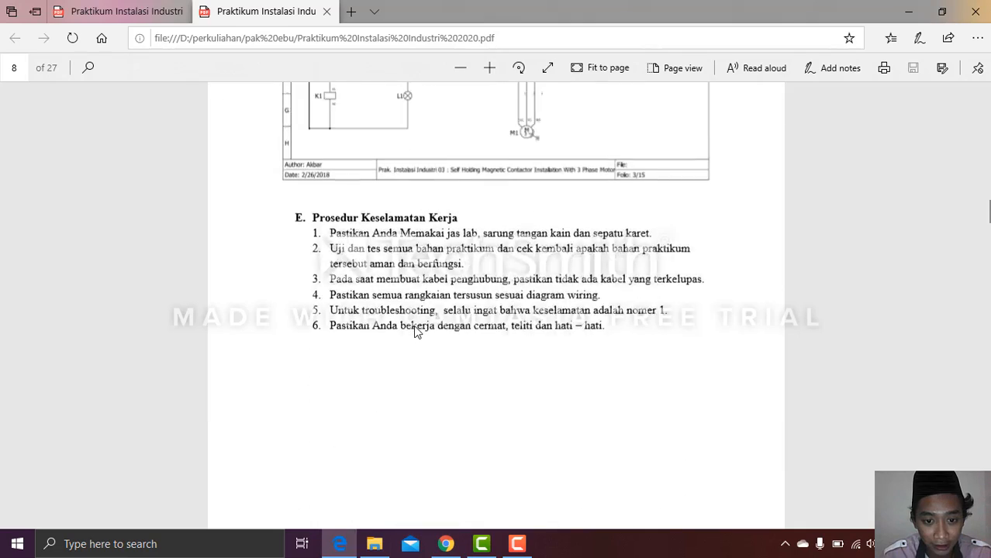
scroll(413, 331, down, 15)
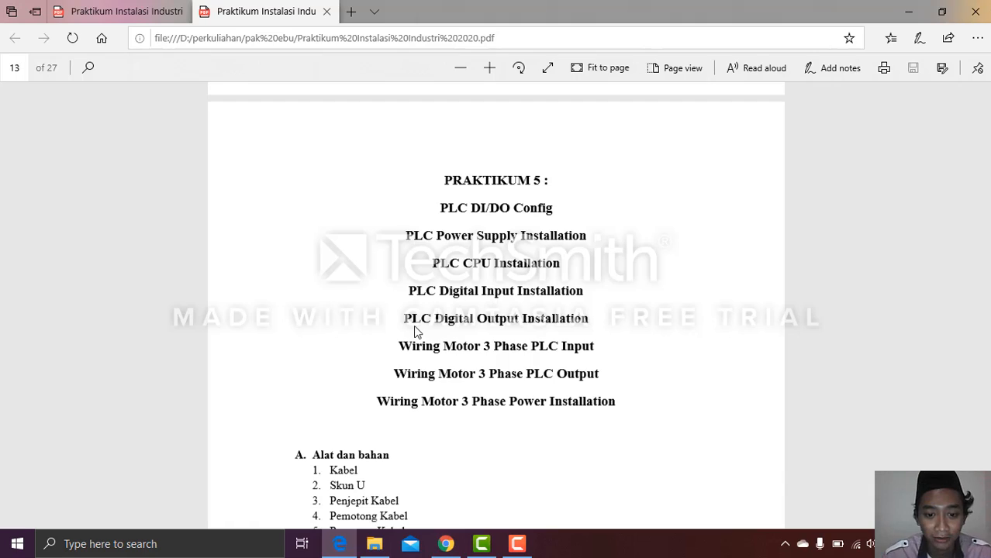
Look through the Praktikum 5 materials lists and its PLC installation and three-phase motor wiring diagrams.
scroll(415, 332, down, 10)
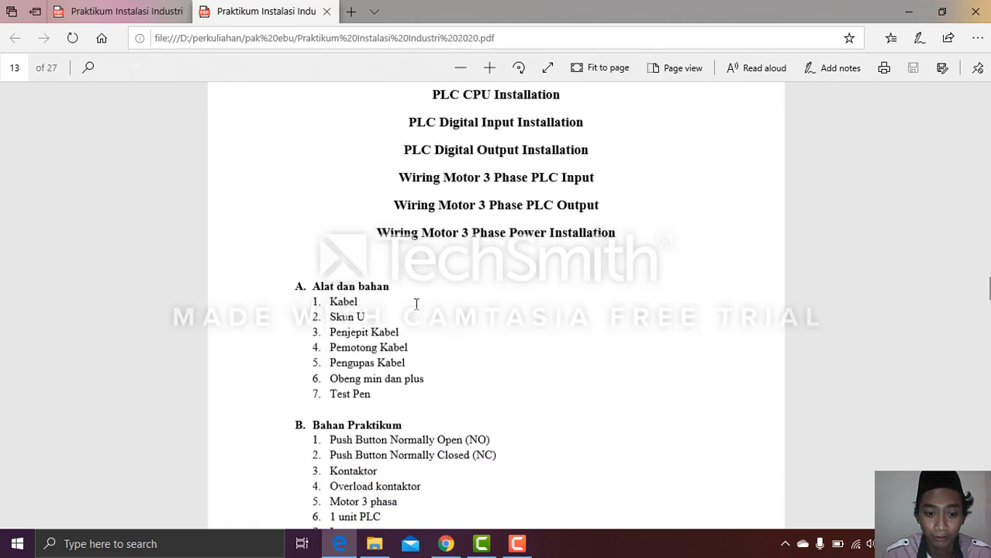
scroll(416, 304, down, 15)
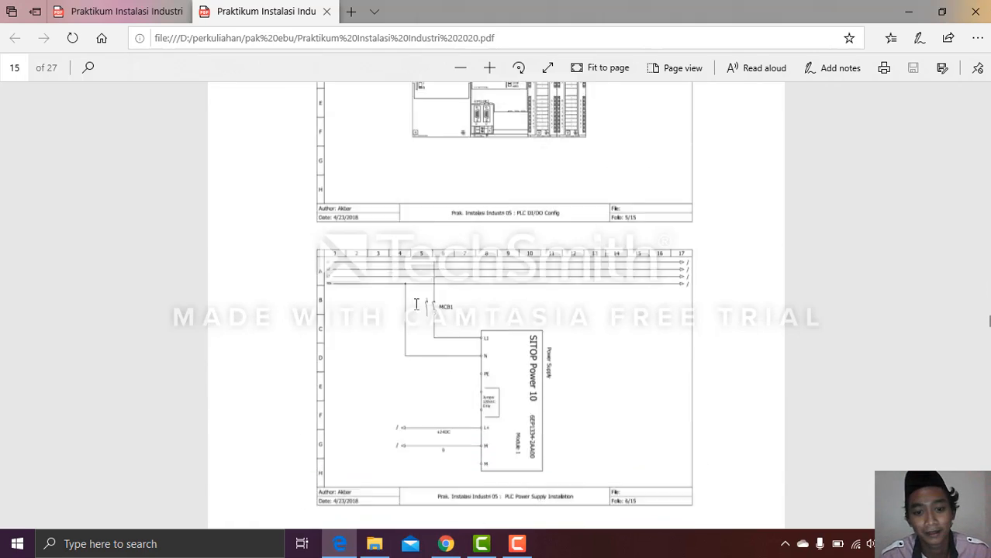
scroll(417, 304, down, 4)
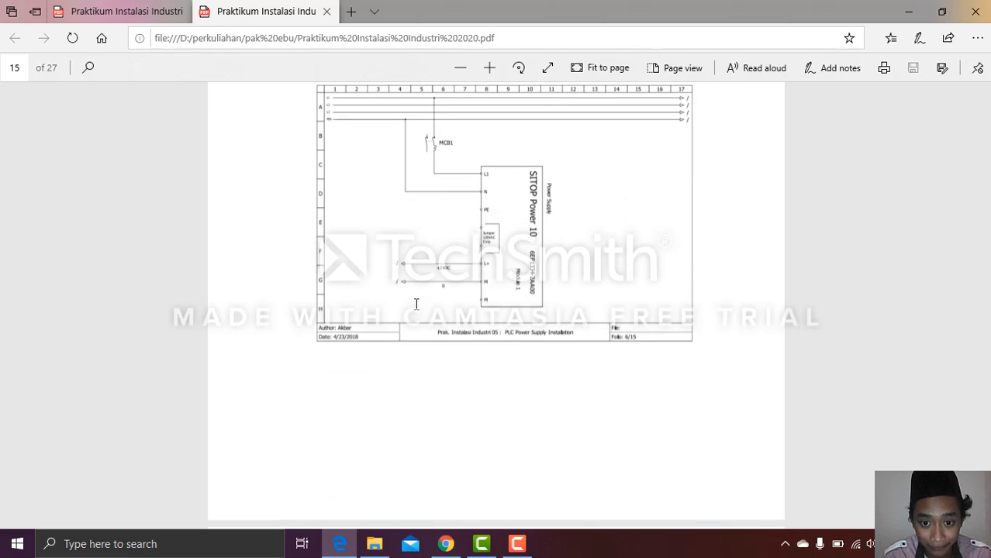
scroll(416, 303, down, 6)
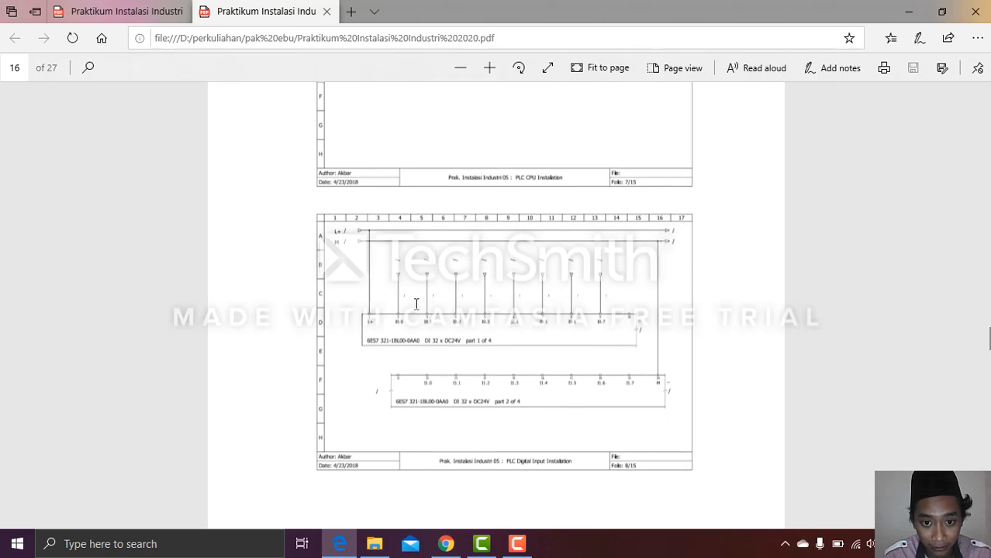
scroll(416, 303, down, 8)
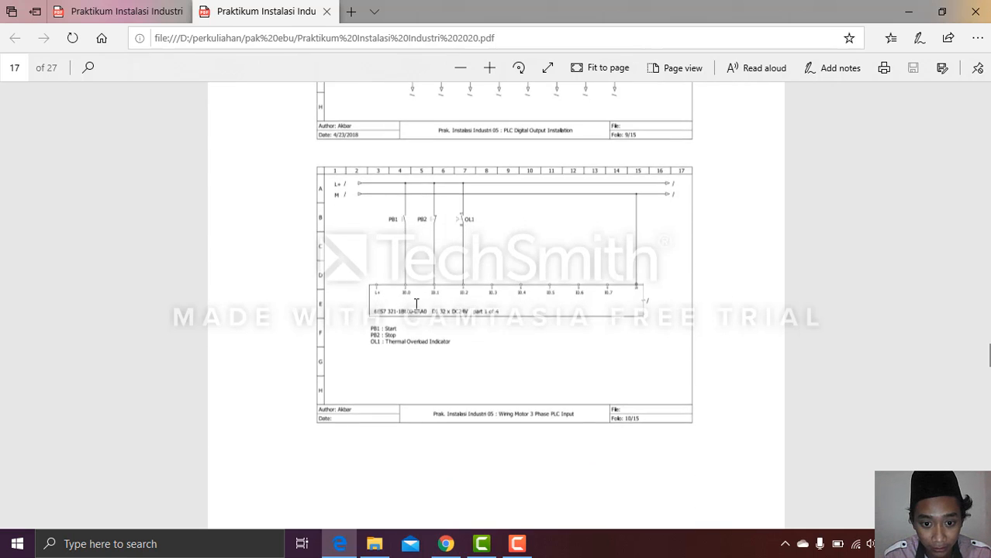
scroll(416, 304, down, 8)
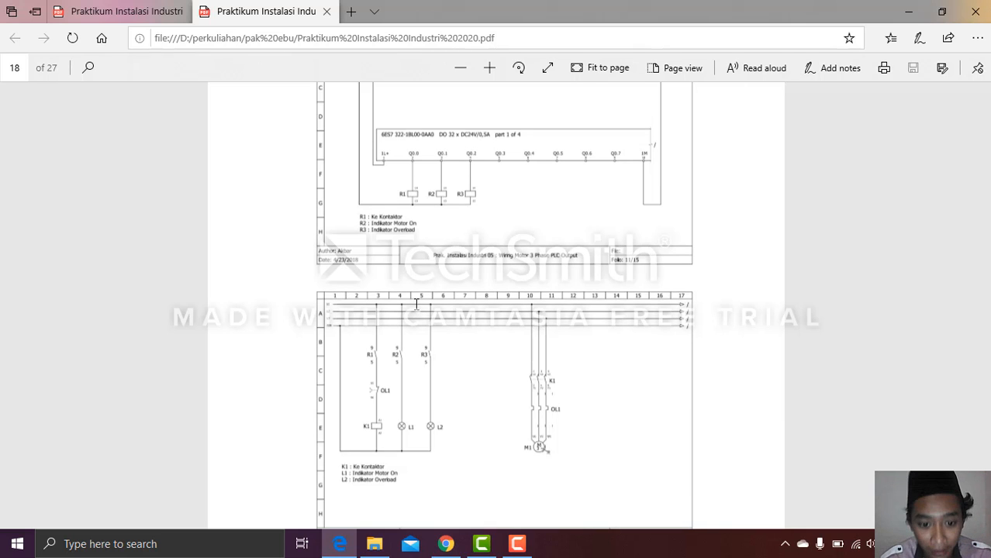
scroll(416, 304, up, 6)
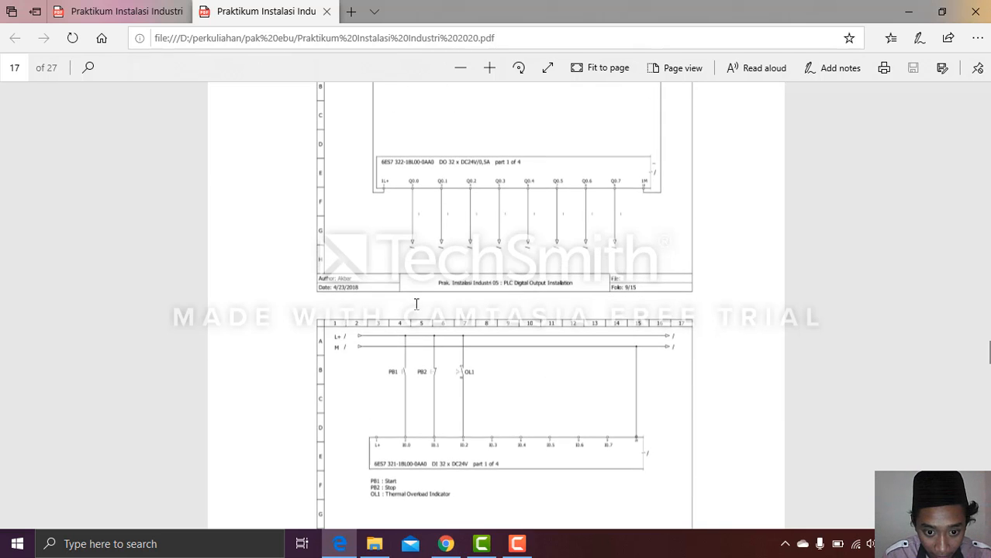
scroll(416, 303, down, 3)
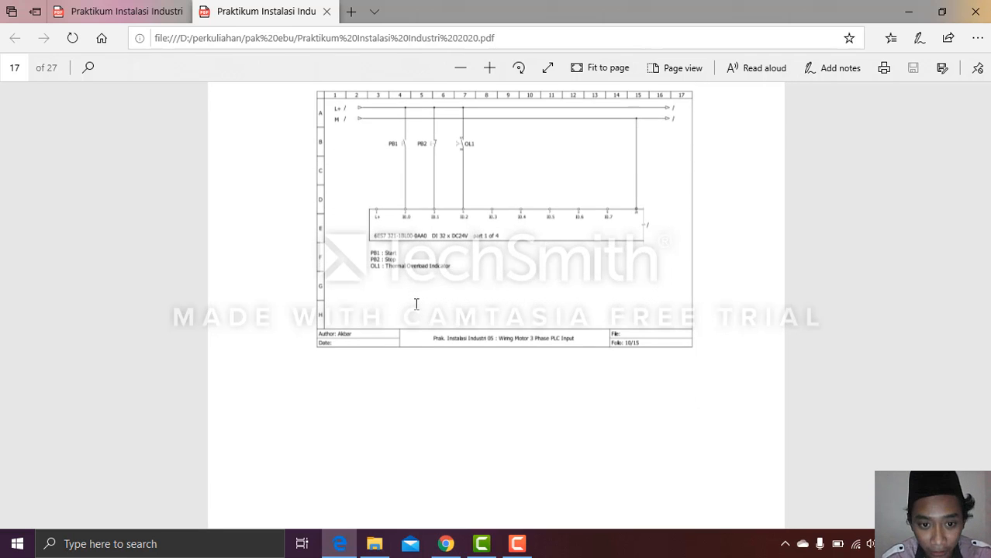
scroll(416, 304, down, 6)
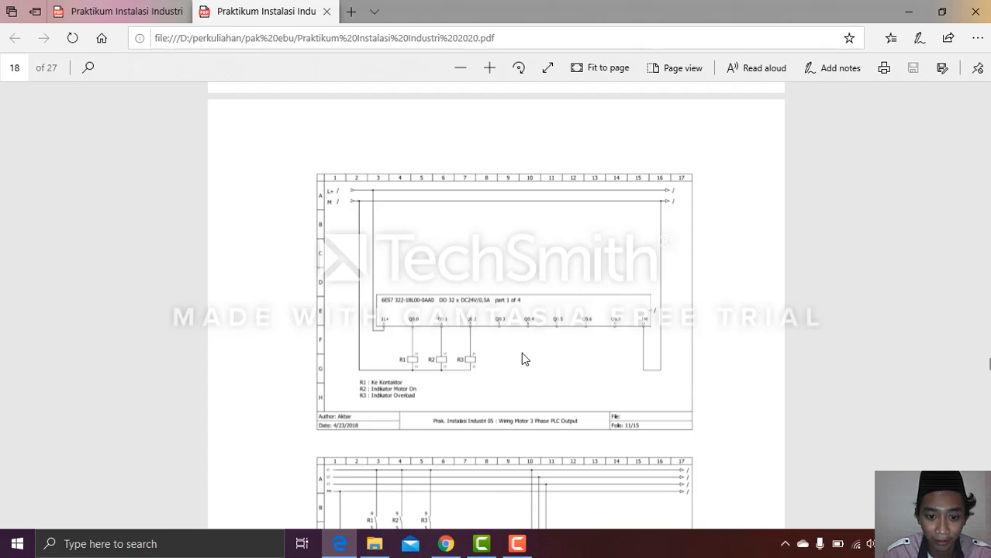
scroll(522, 358, down, 3)
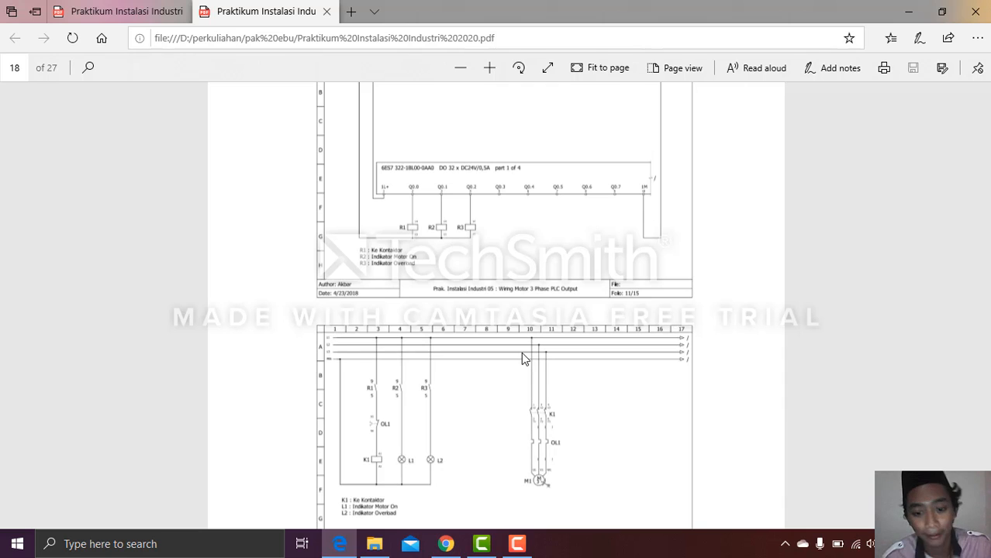
Compare the Wiring Motor 3 Phase PLC Input diagram with the PLC Output diagram, checking the push buttons, overload contact and relays.
scroll(521, 352, up, 10)
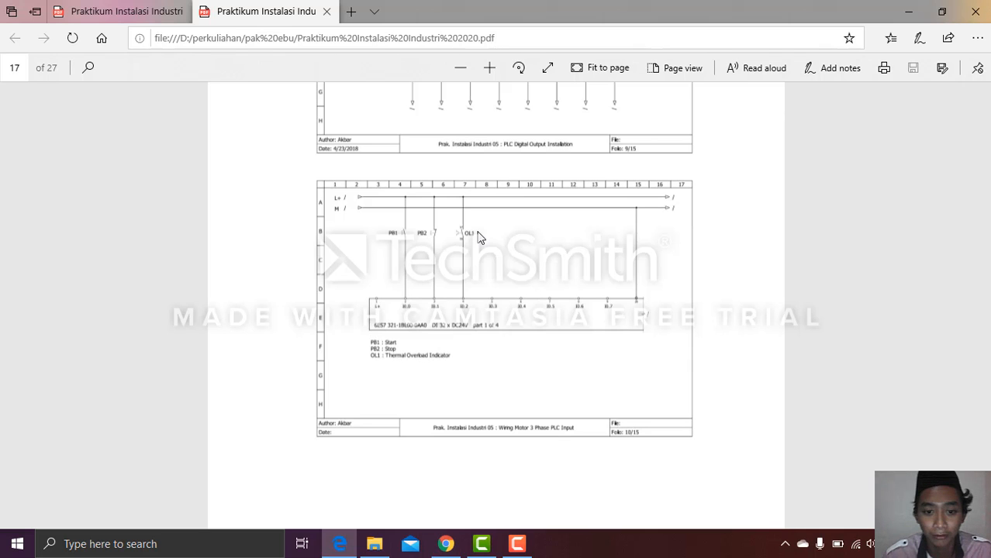
scroll(434, 256, down, 2)
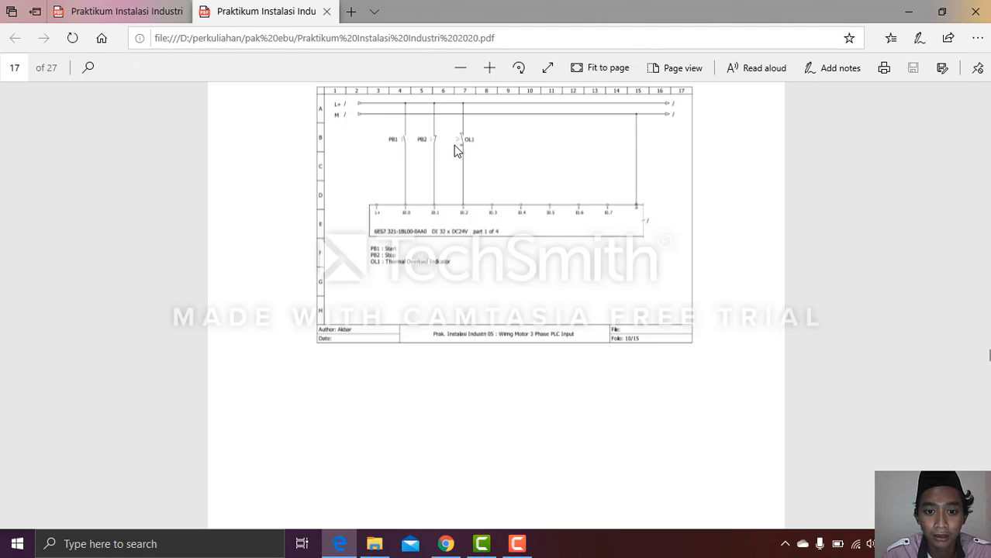
scroll(447, 221, down, 2)
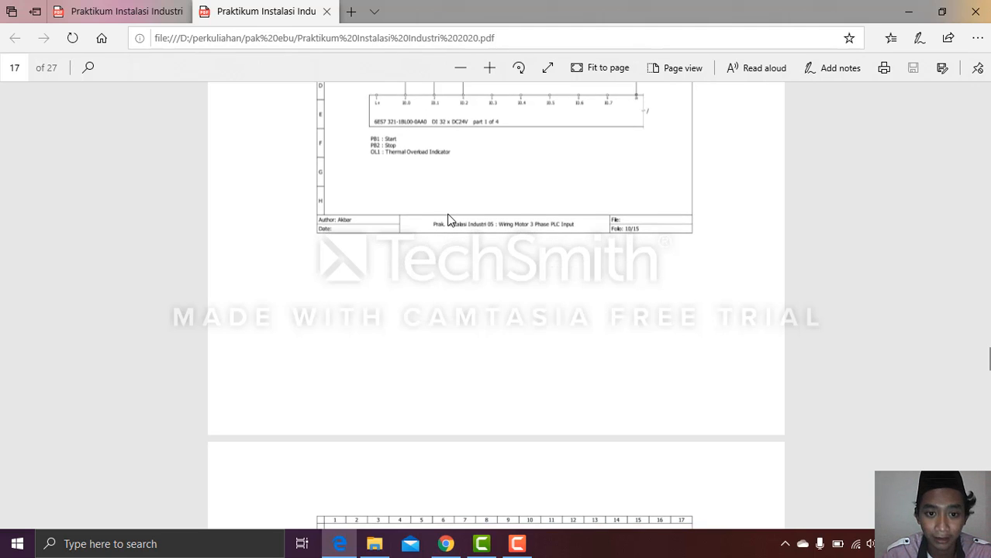
scroll(448, 220, down, 5)
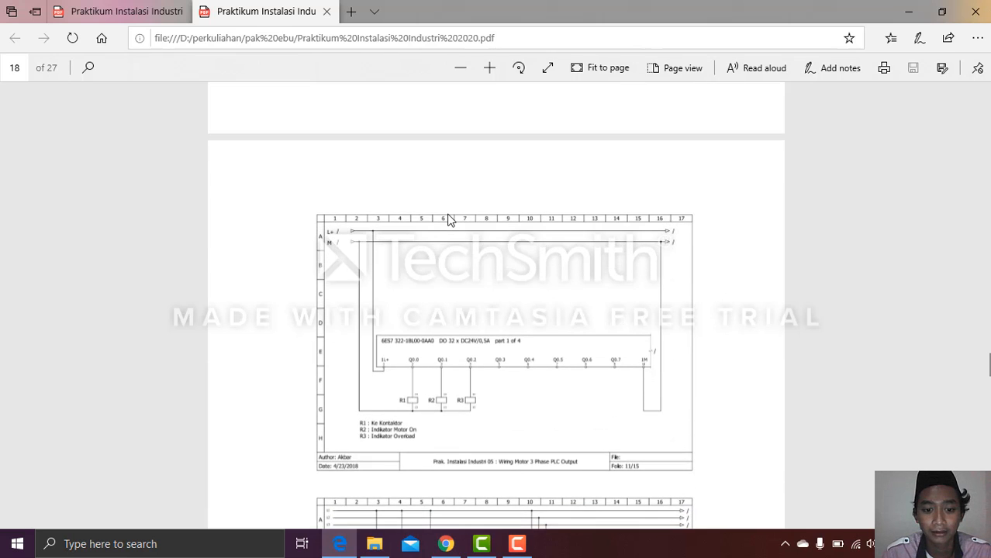
scroll(447, 219, down, 2)
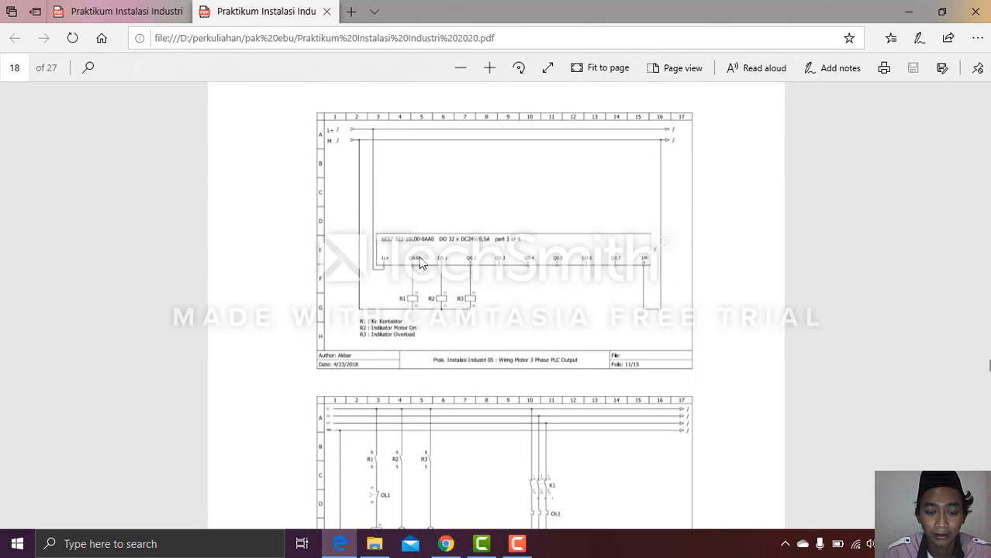
scroll(416, 259, down, 1)
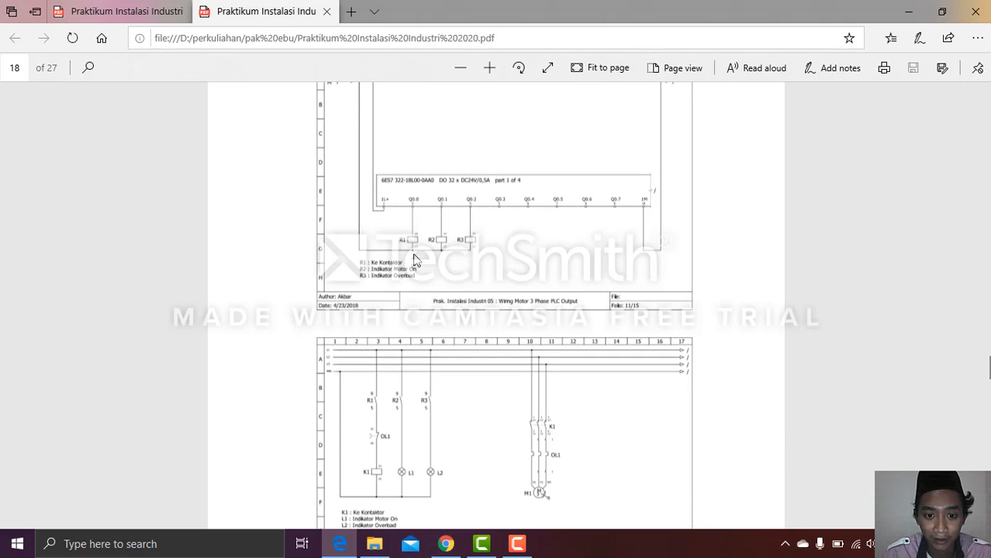
scroll(413, 209, up, 8)
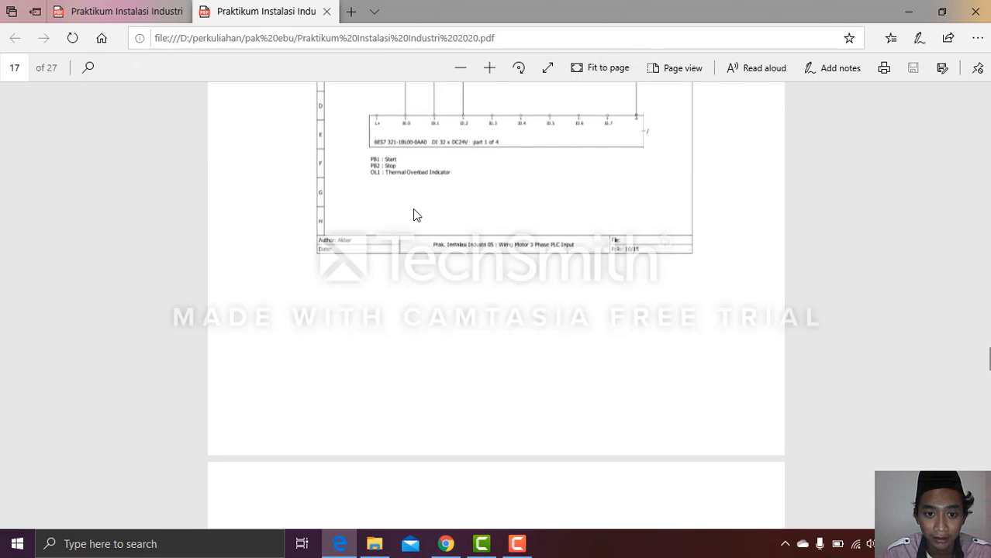
scroll(412, 208, down, 6)
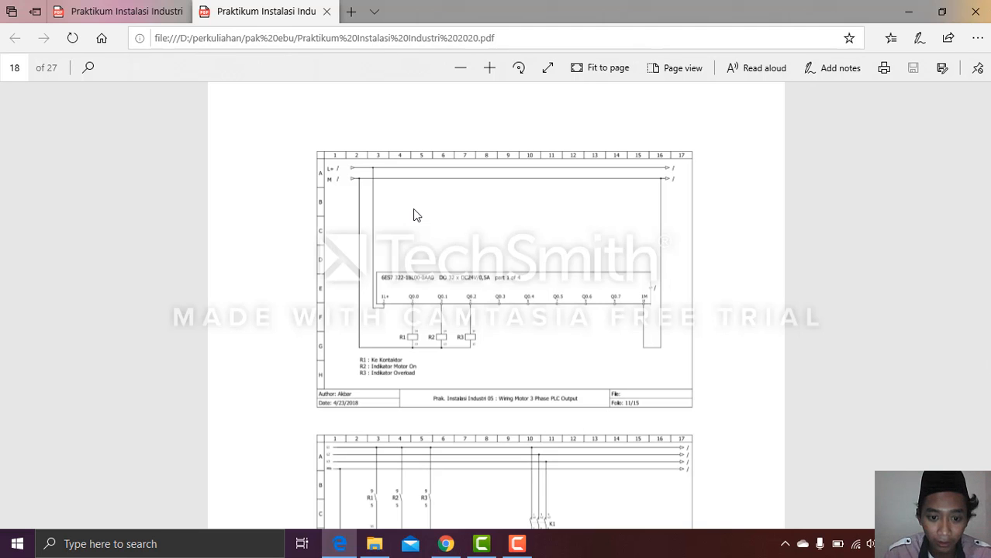
Examine the Wiring Motor 3 Phase Power Installation diagram, including its relay contacts, contactor, indicator lamps and motor.
scroll(415, 215, down, 2)
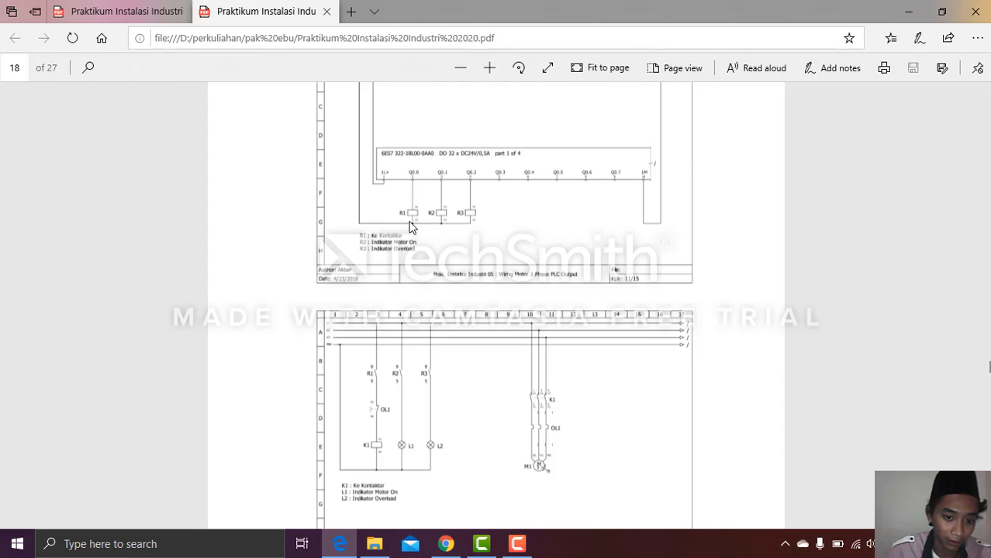
scroll(411, 227, down, 3)
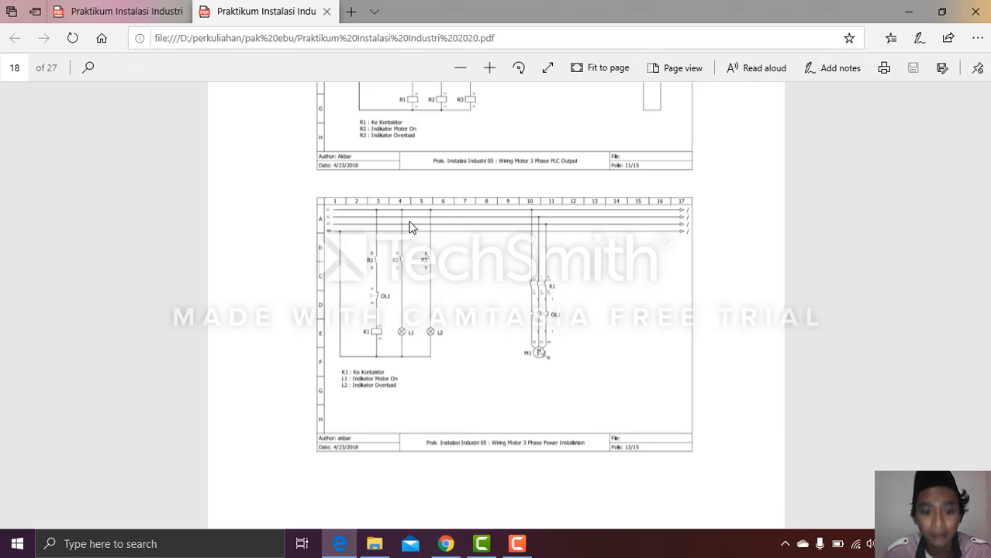
scroll(411, 226, up, 1)
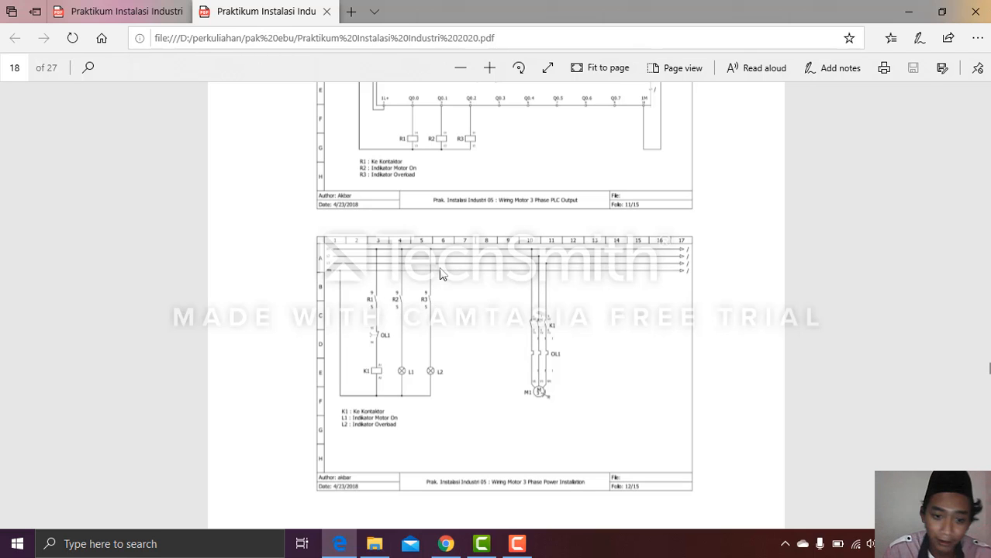
scroll(440, 273, down, 2)
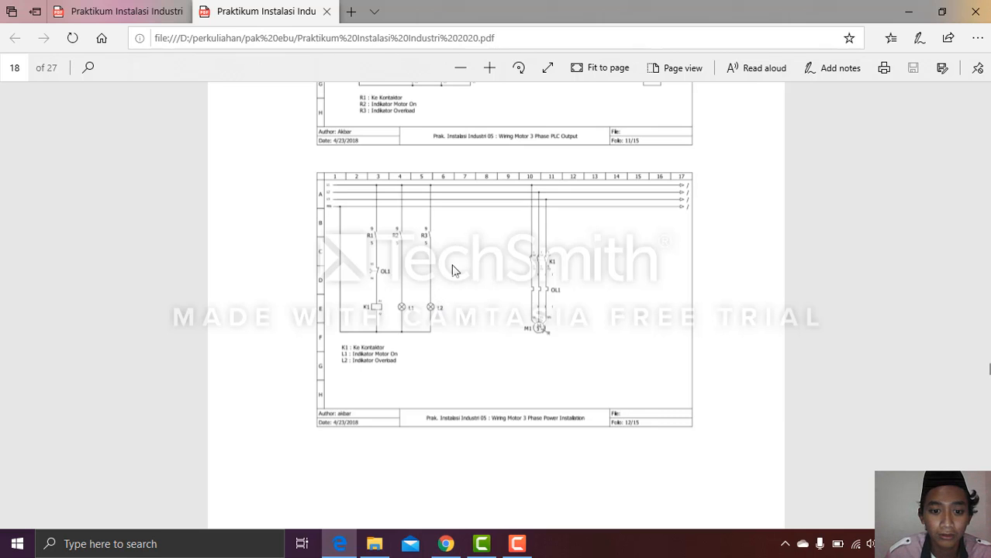
scroll(454, 270, down, 3)
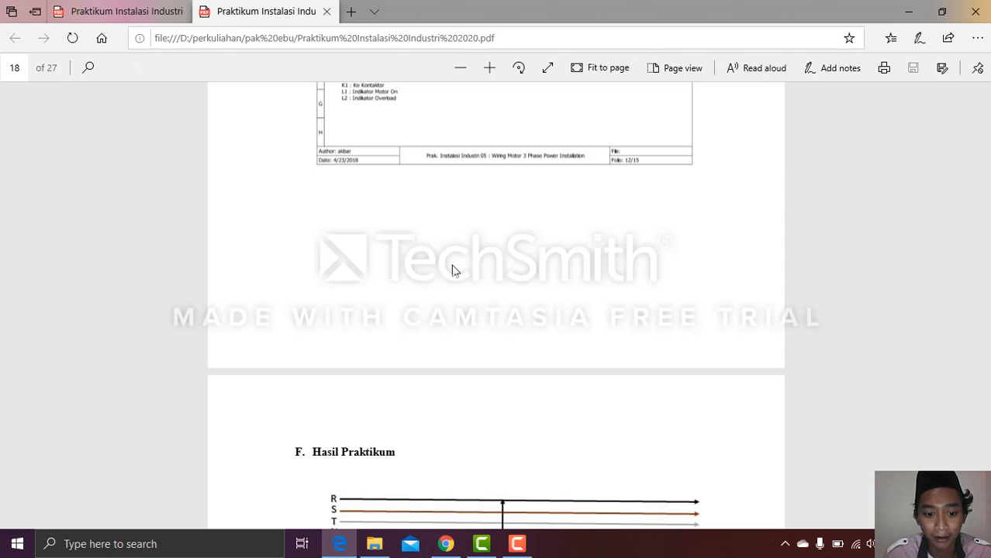
scroll(453, 270, up, 2)
scroll(454, 269, down, 1)
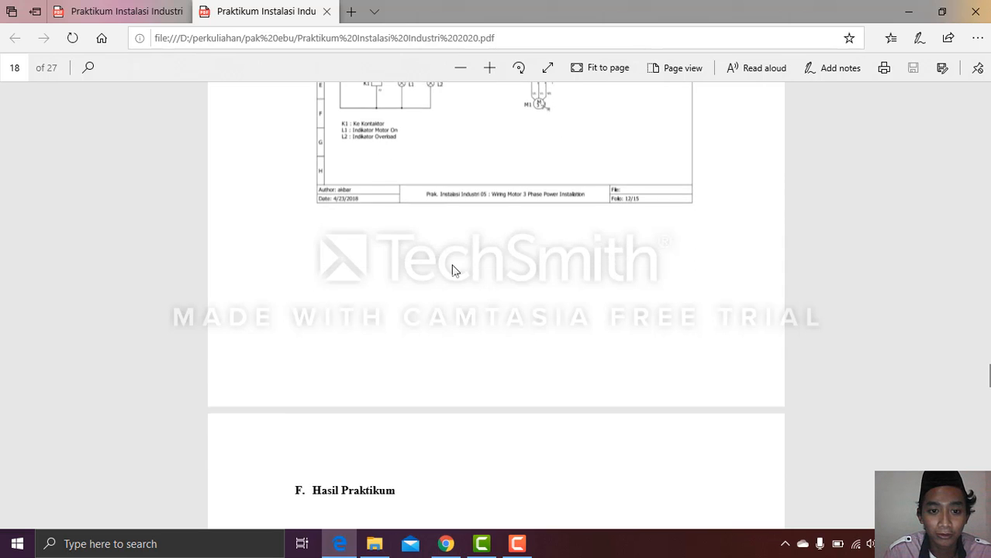
scroll(454, 270, up, 2)
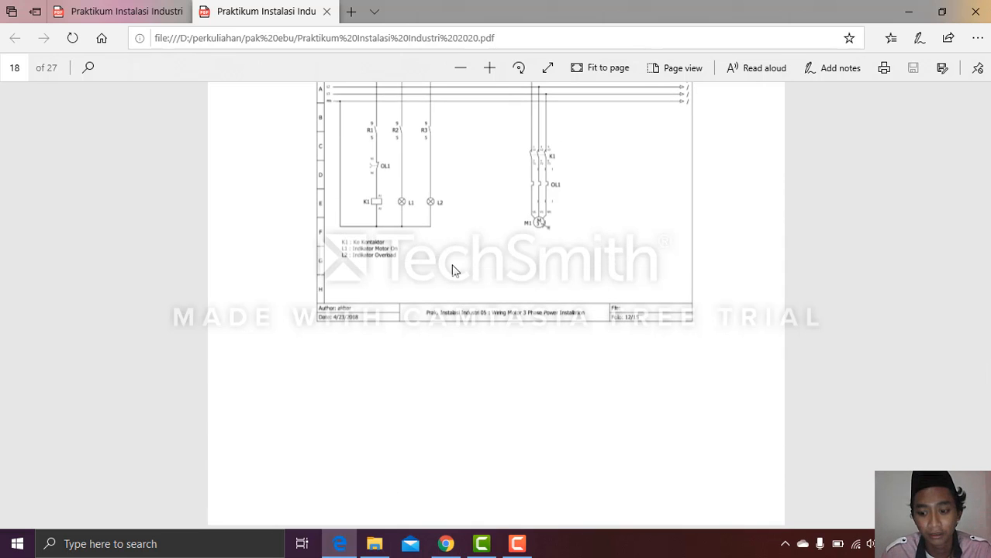
Minimise the PDF and File Explorer windows, launch FluidSIM Pneumatics and create a new blank circuit diagram.
click(912, 17)
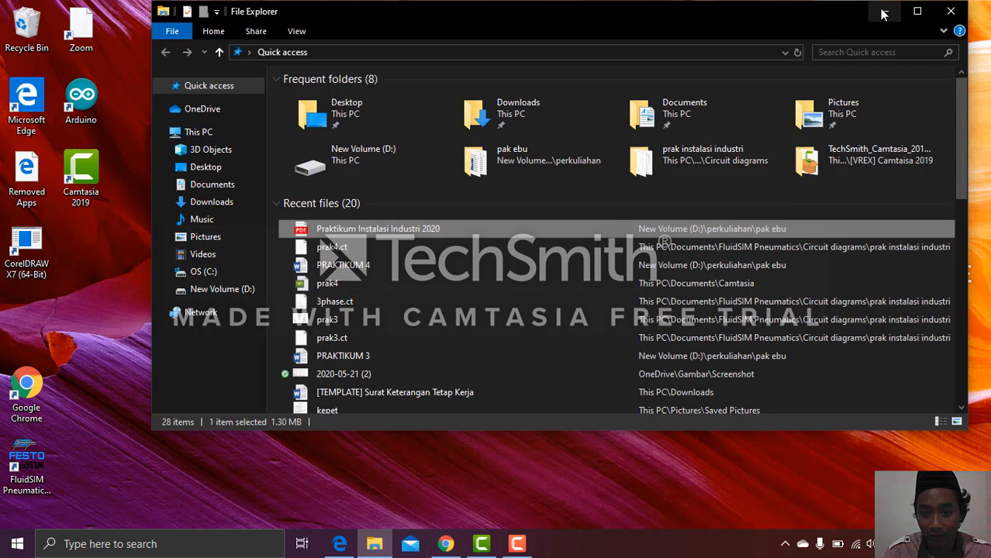
click(884, 13)
double_click(26, 466)
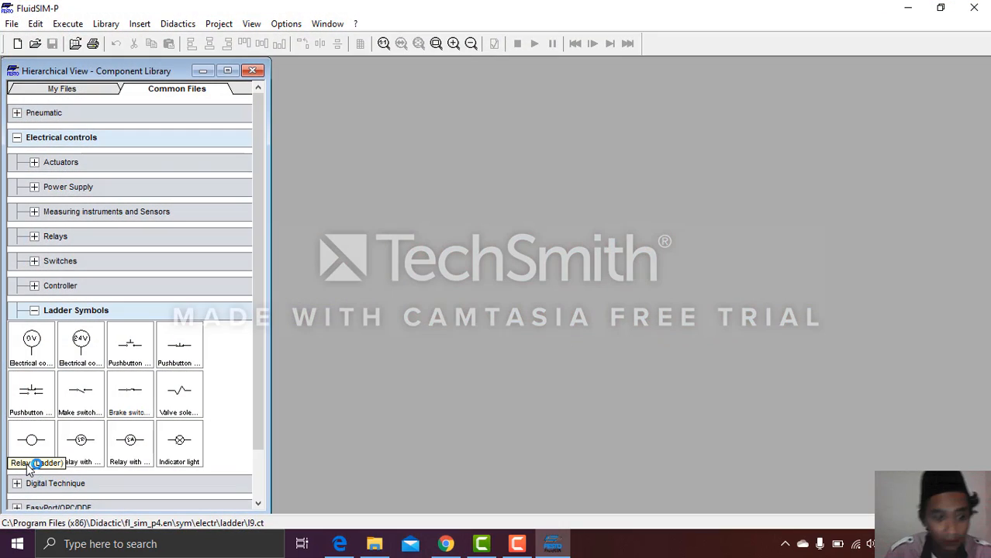
click(70, 91)
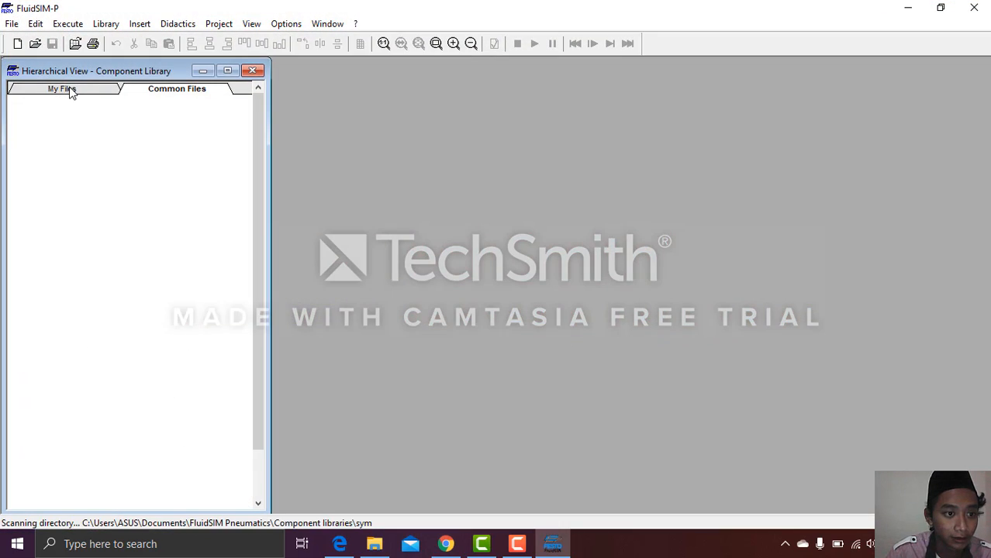
click(151, 90)
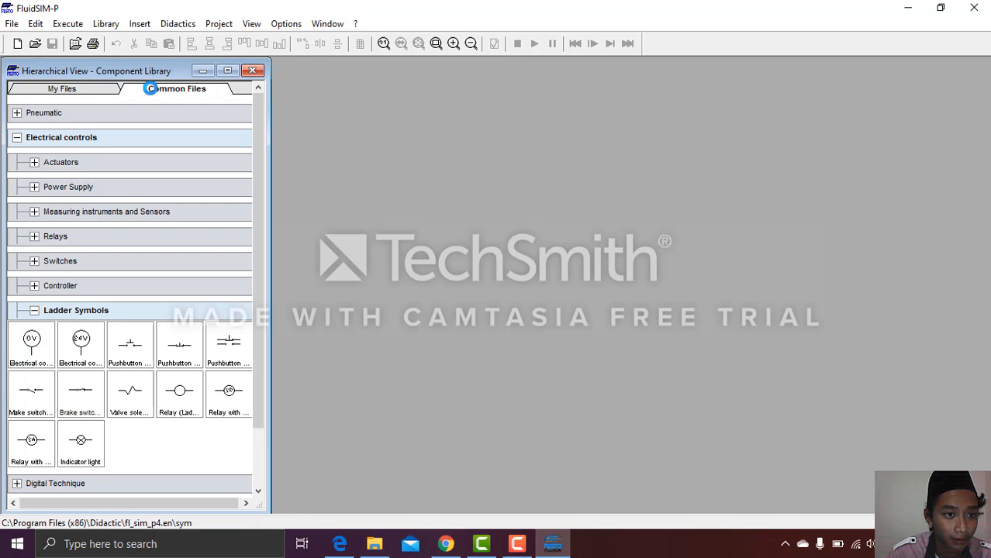
click(15, 44)
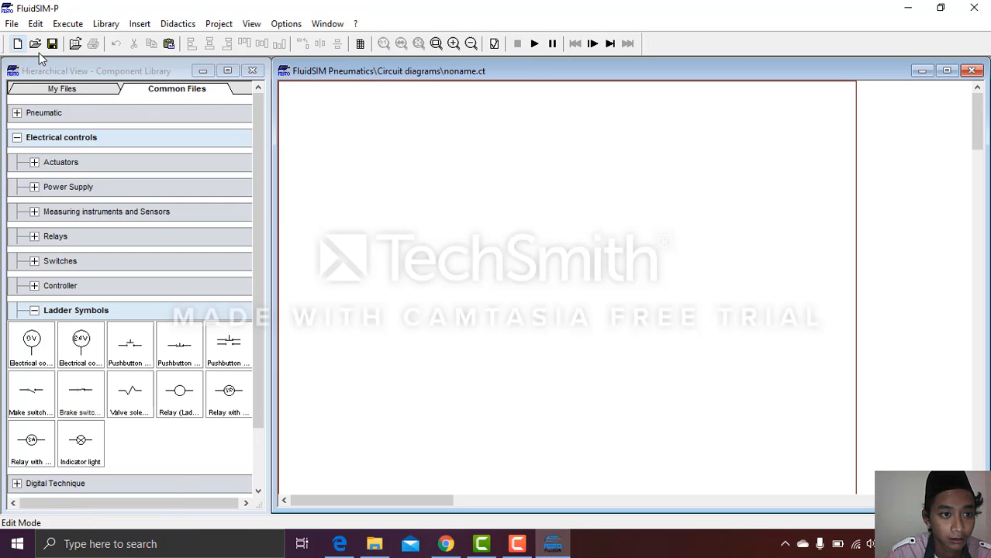
Switch to the Praktikum PDF, resize its window to sit beside the component library, and show the three-phase motor PLC input diagram.
click(517, 544)
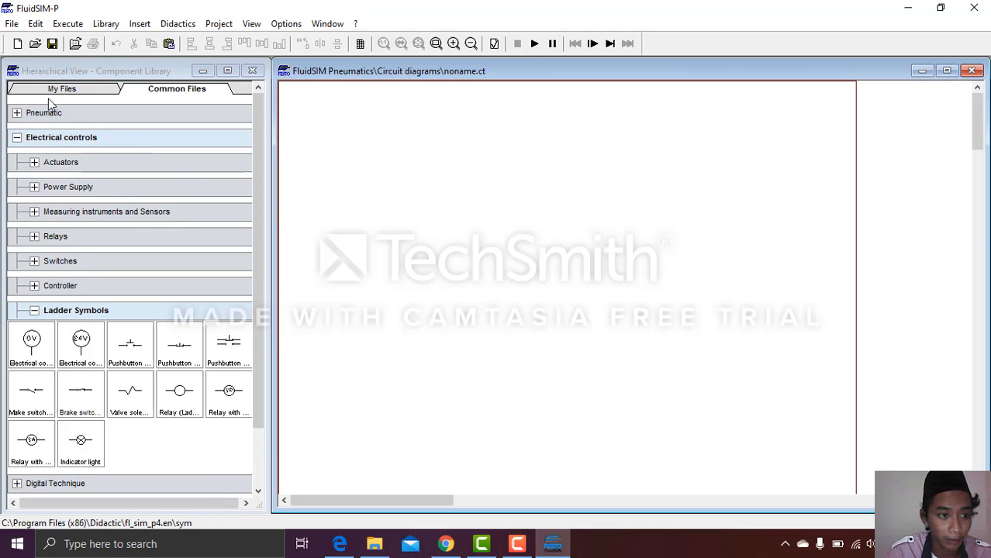
click(17, 137)
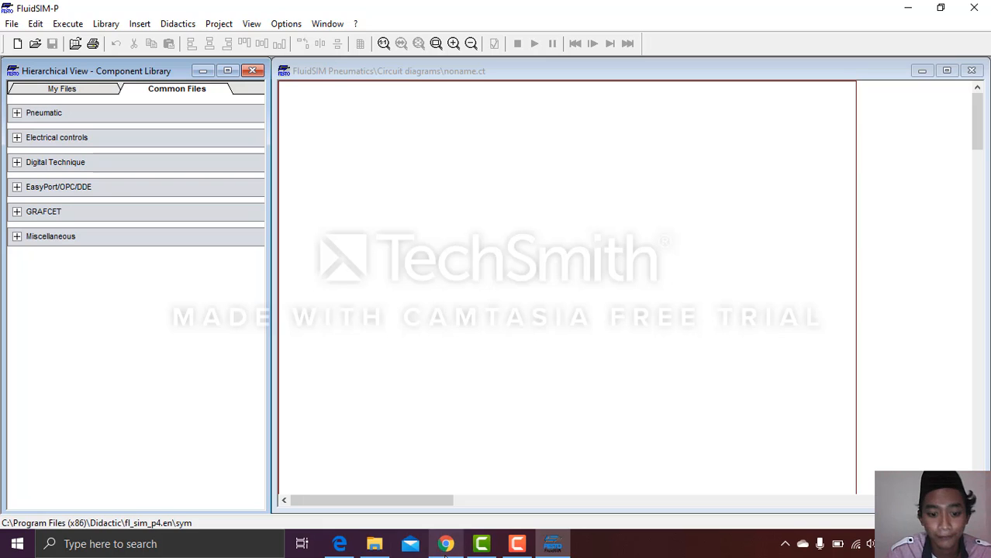
click(342, 544)
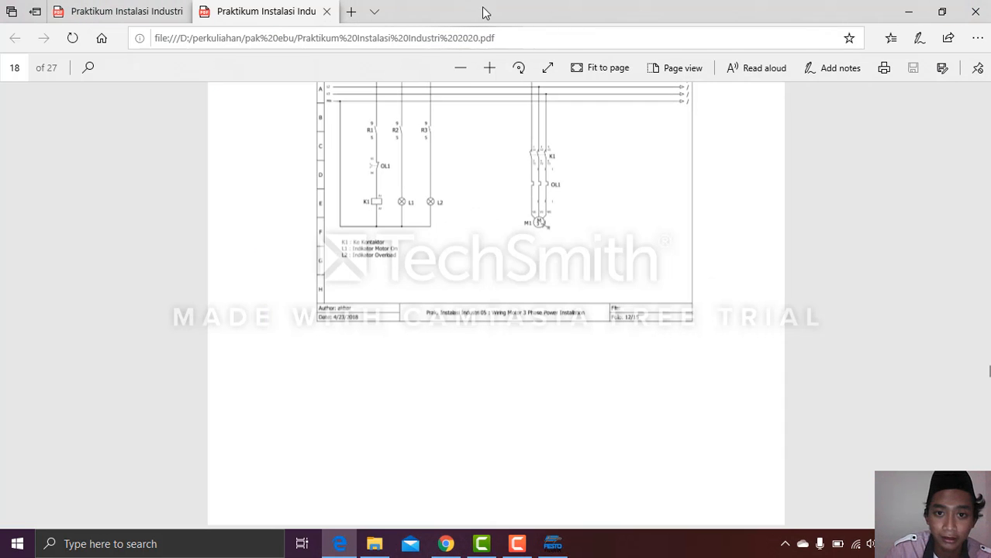
click(943, 12)
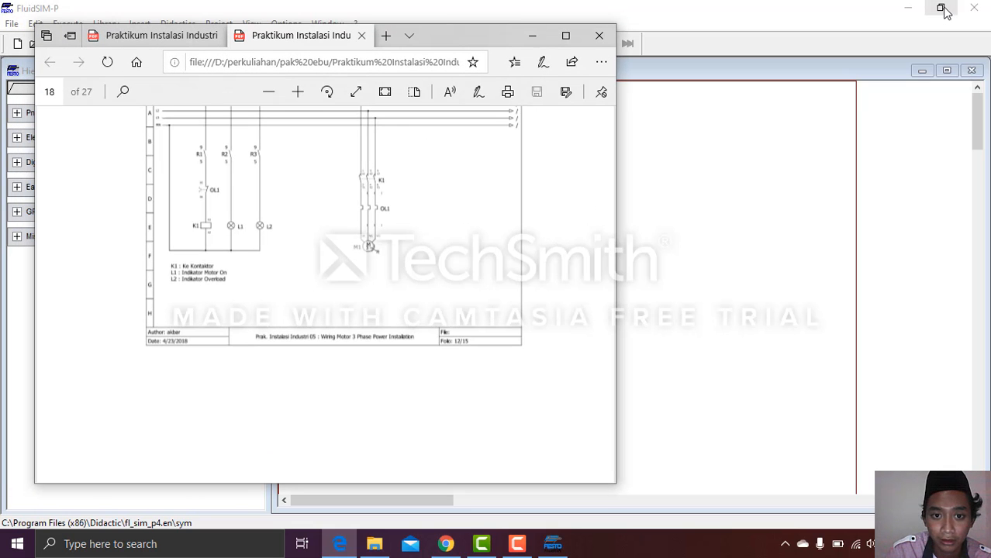
drag(454, 33, 824, 72)
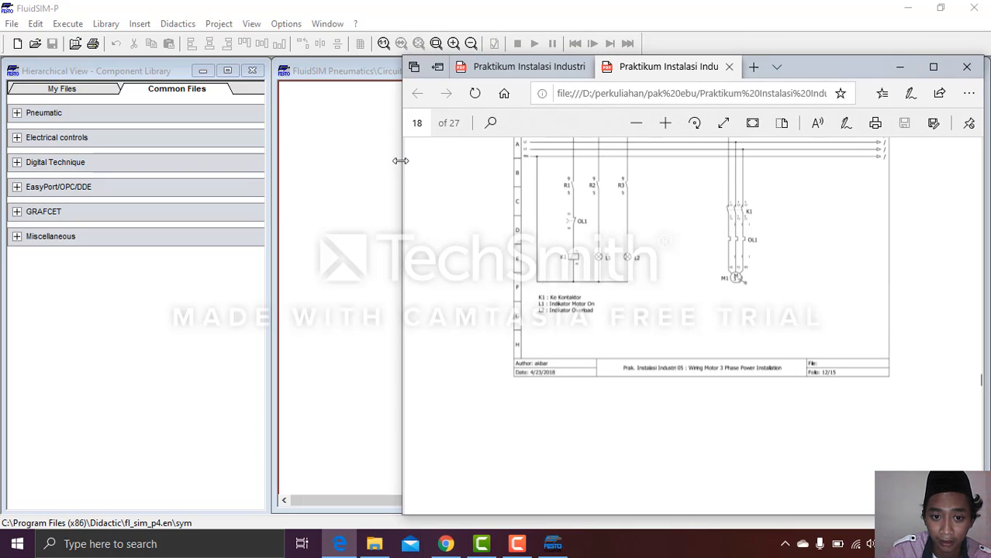
drag(446, 154, 551, 168)
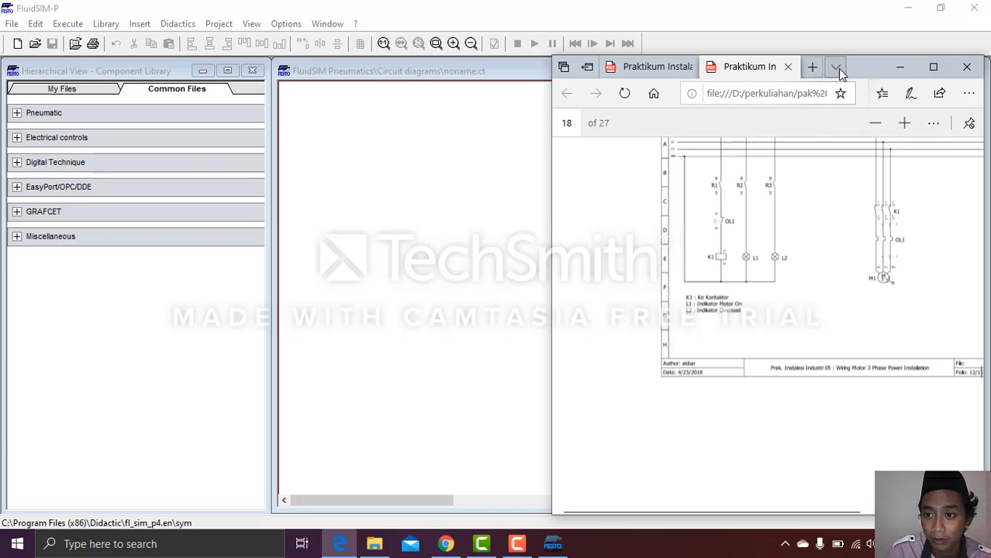
drag(857, 57, 840, 3)
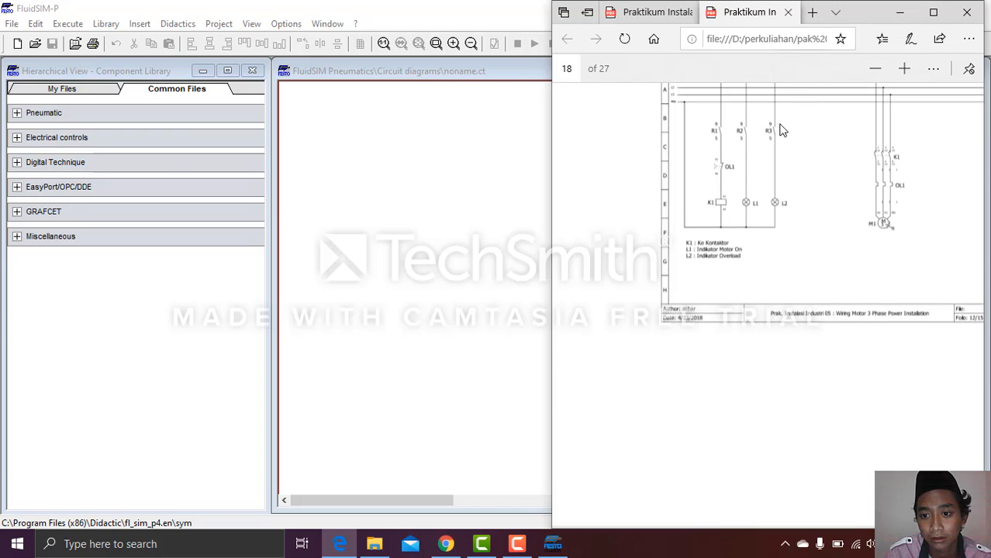
scroll(773, 140, down, 5)
scroll(776, 142, up, 10)
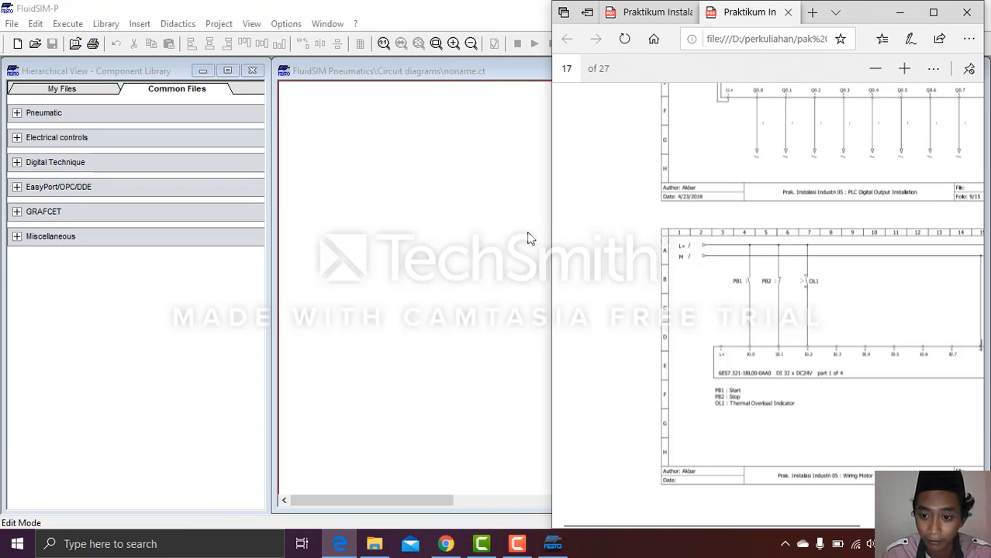
Return to FluidSIM, expand the Electrical controls, GRAFCET and Miscellaneous library groups, and place a Text object in the upper part of the blank circuit.
click(497, 246)
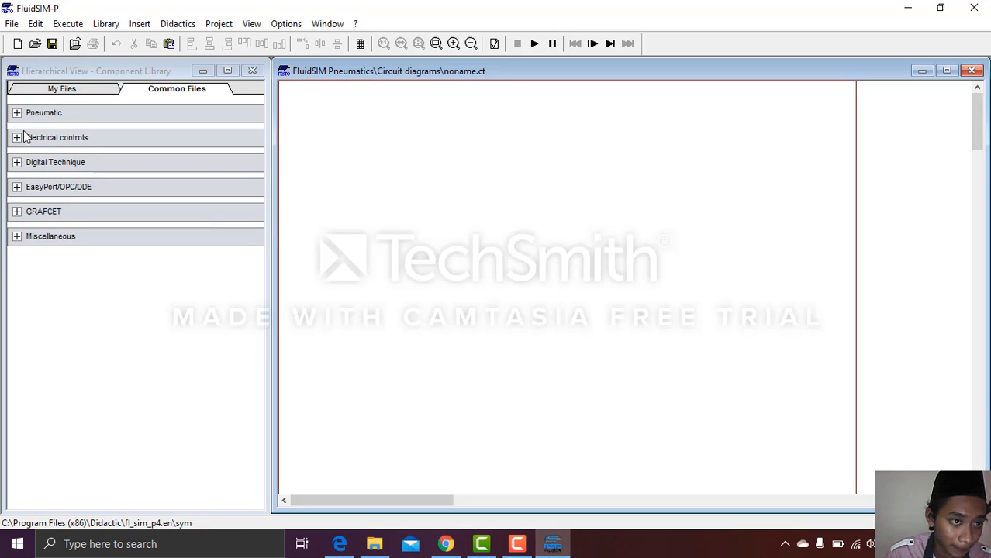
click(88, 90)
click(142, 90)
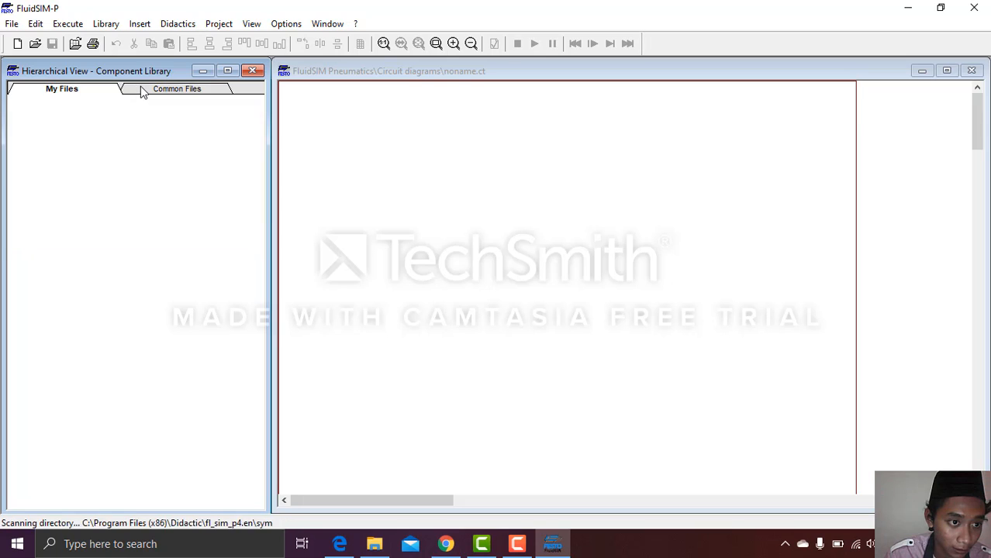
click(16, 138)
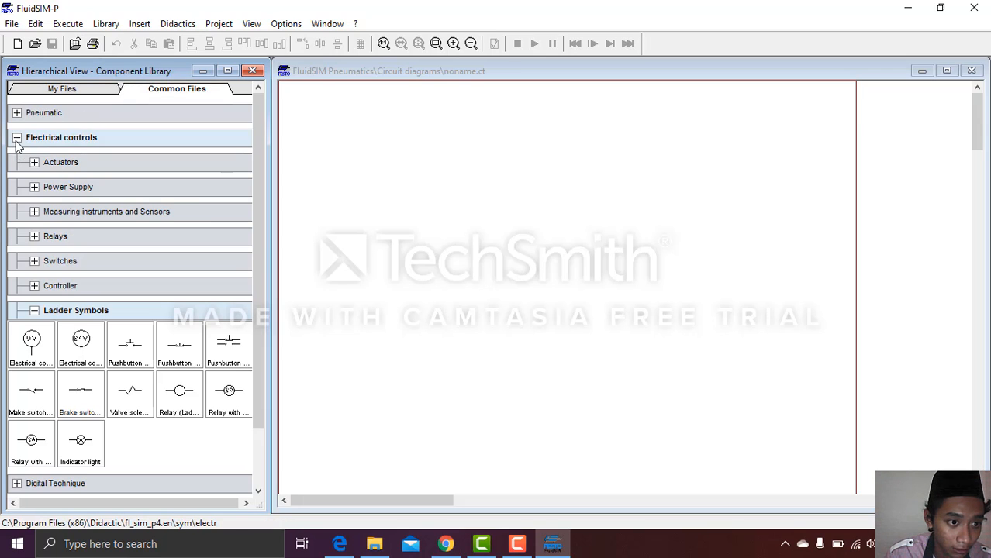
scroll(95, 308, down, 1)
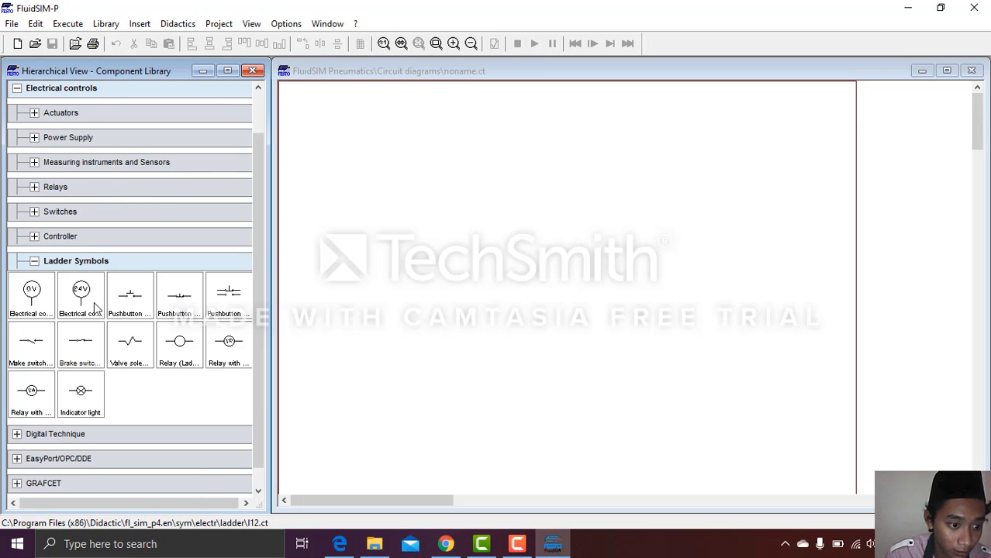
click(16, 483)
scroll(20, 486, down, 1)
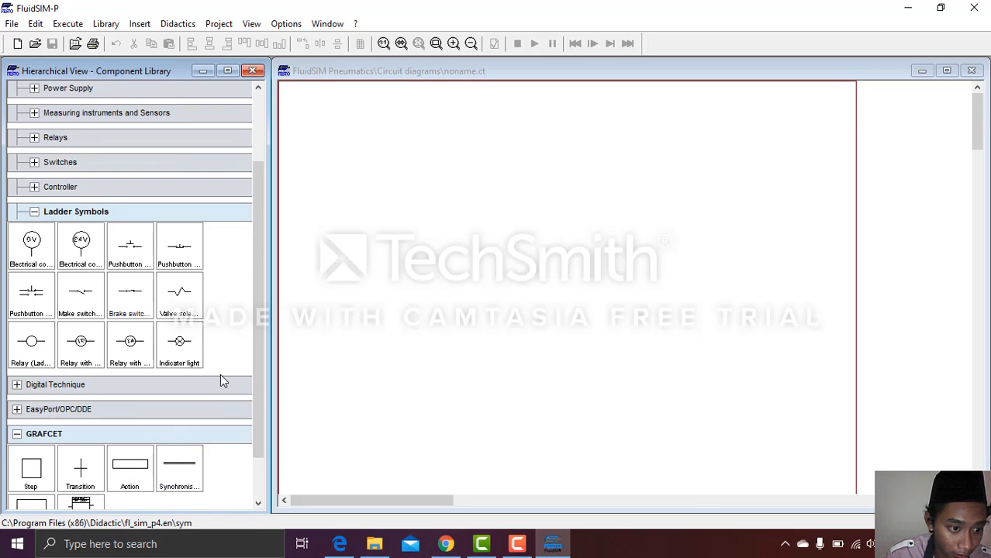
drag(256, 373, 248, 465)
click(84, 502)
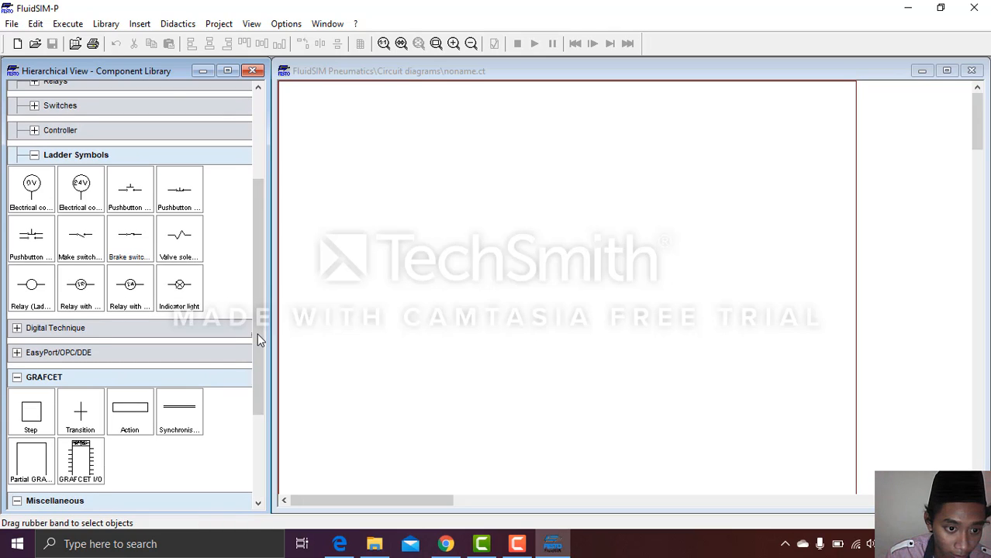
drag(257, 413, 258, 475)
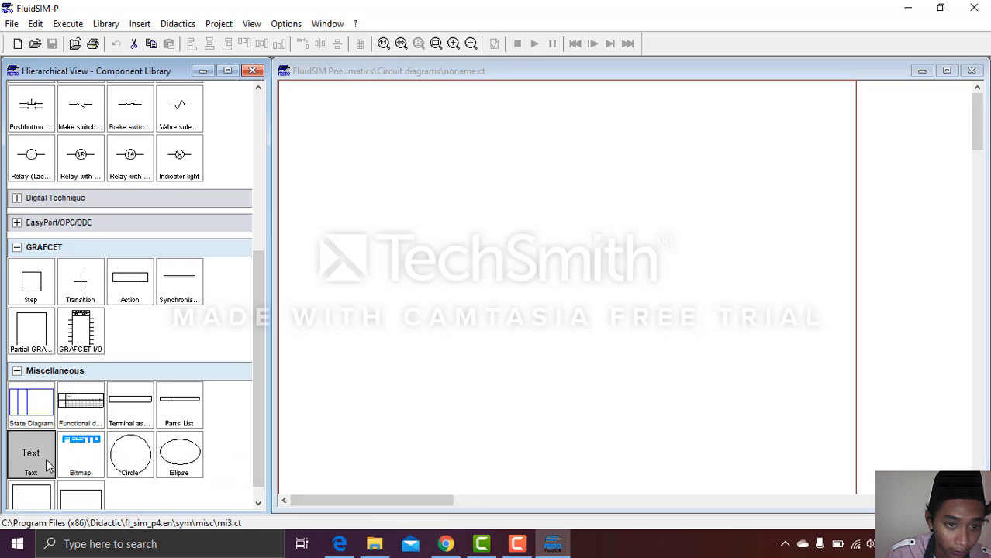
drag(25, 462, 365, 160)
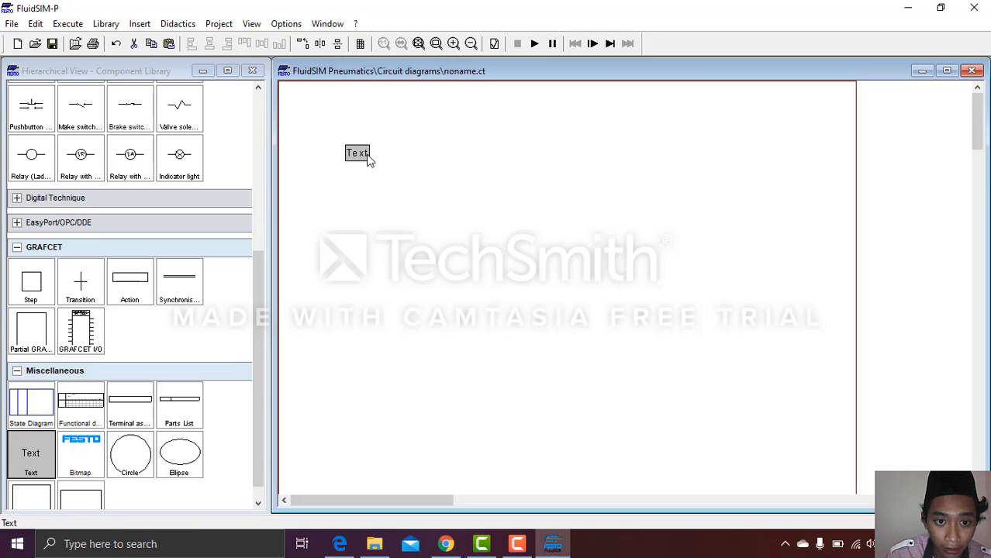
Change the placed text object's content to "Rangkaian input".
double_click(367, 157)
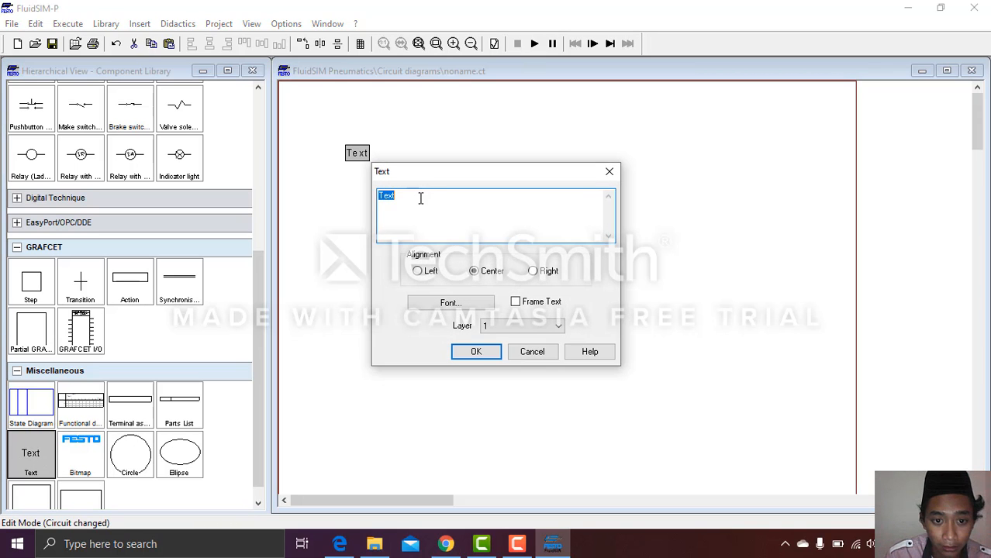
click(420, 199)
key(BackSpace)
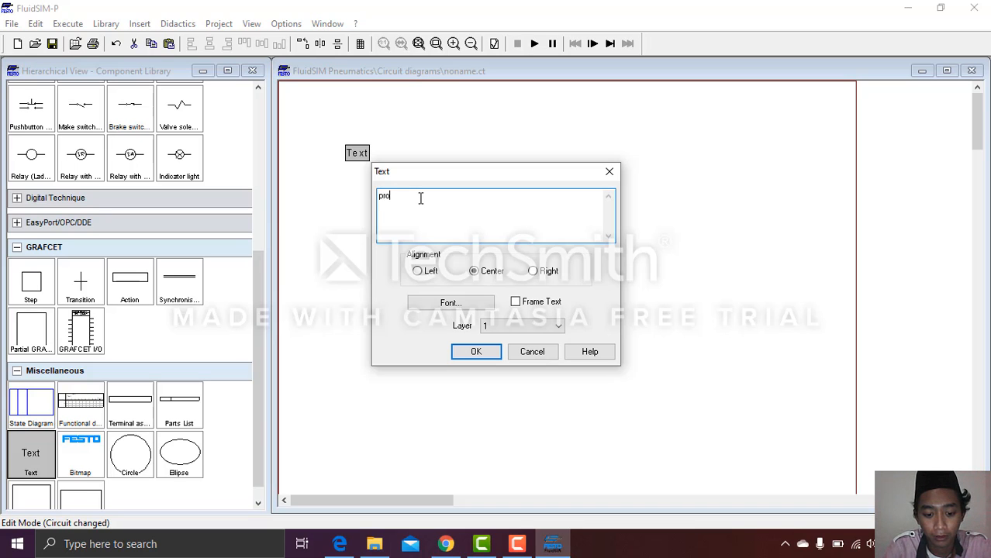
text(program)
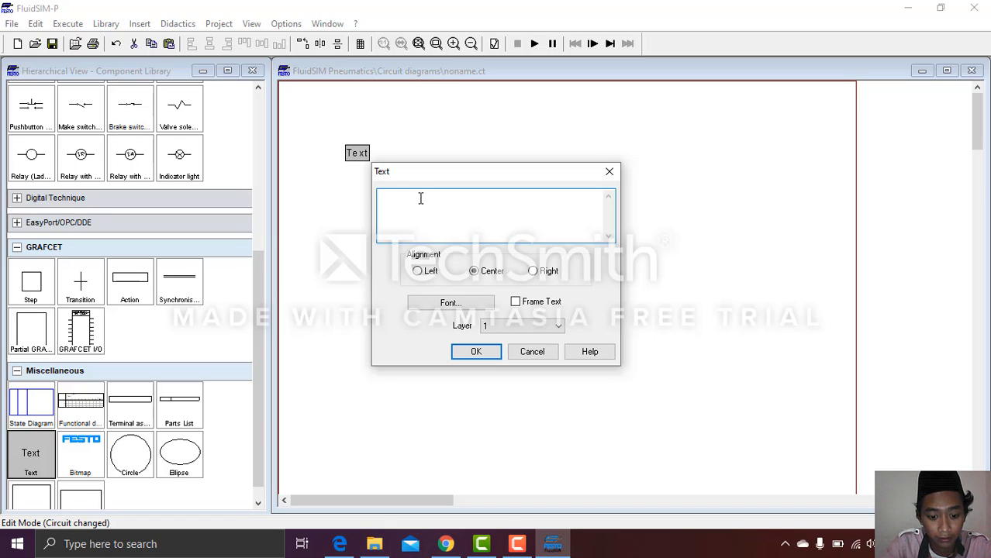
text(ra)
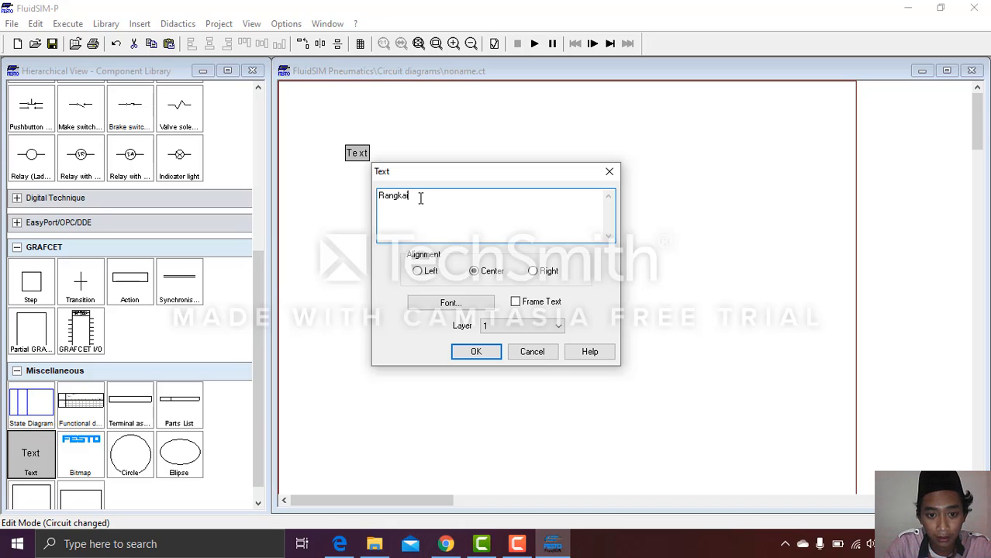
text(ngkaian Input)
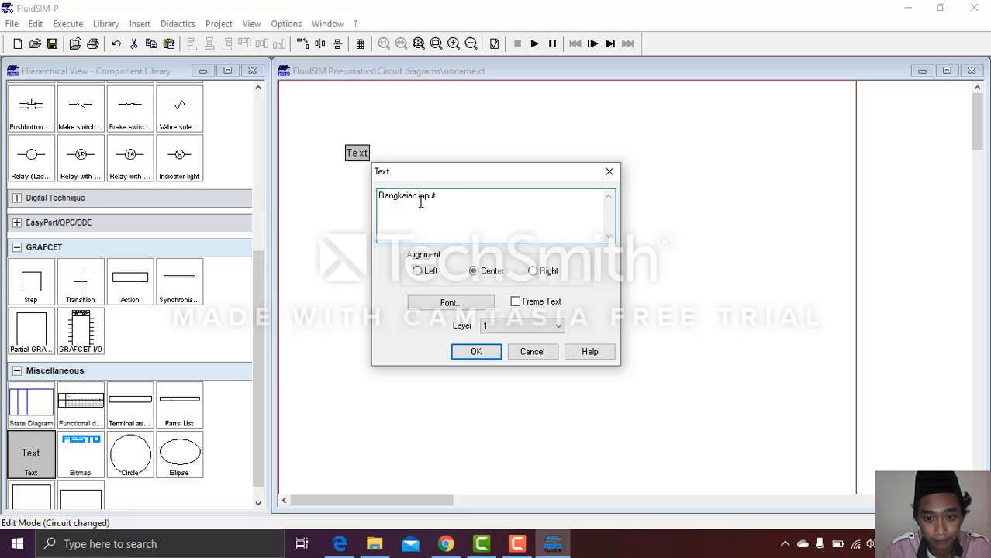
click(473, 353)
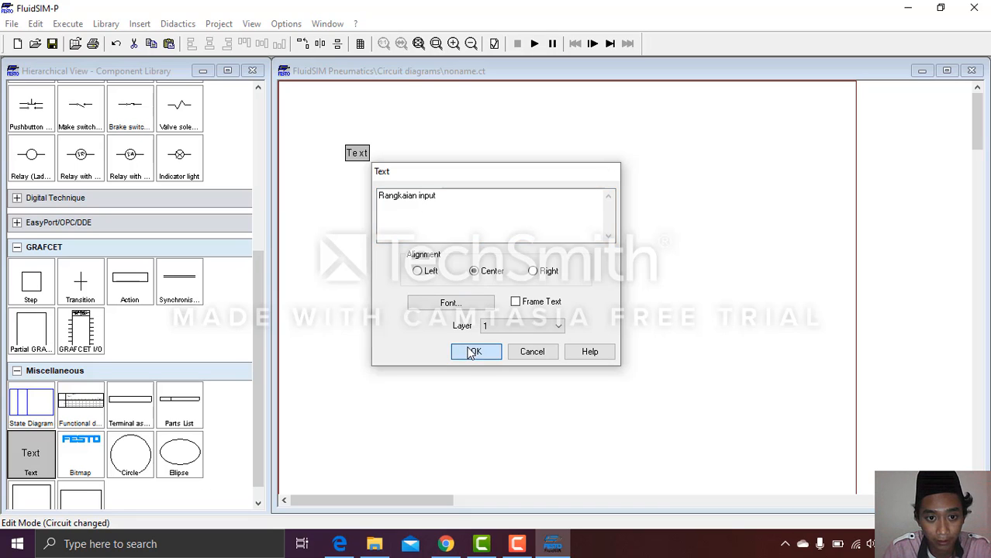
click(400, 162)
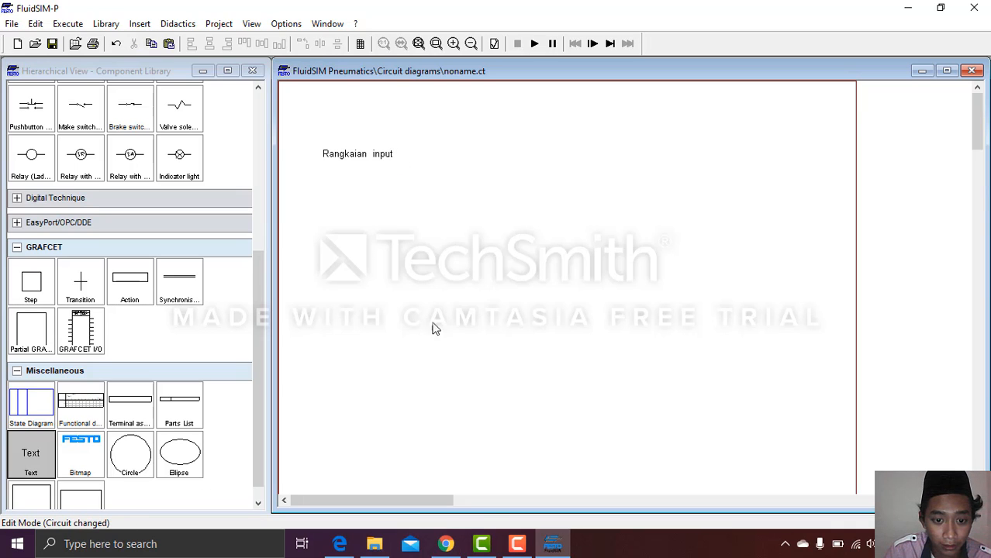
Check the PLC input diagram and place a manually operated make pushbutton from the Switches library below the "Rangkaian input" label.
click(339, 544)
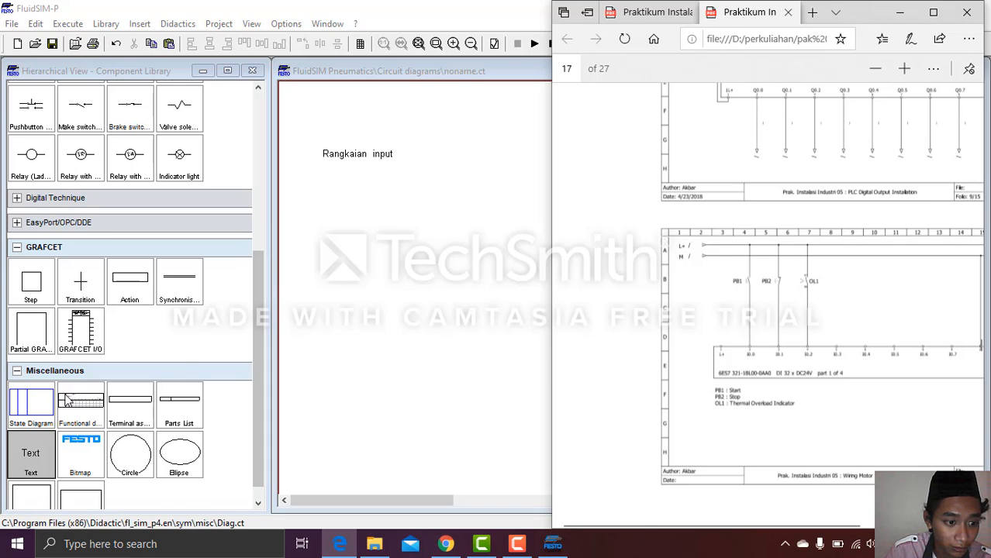
click(17, 371)
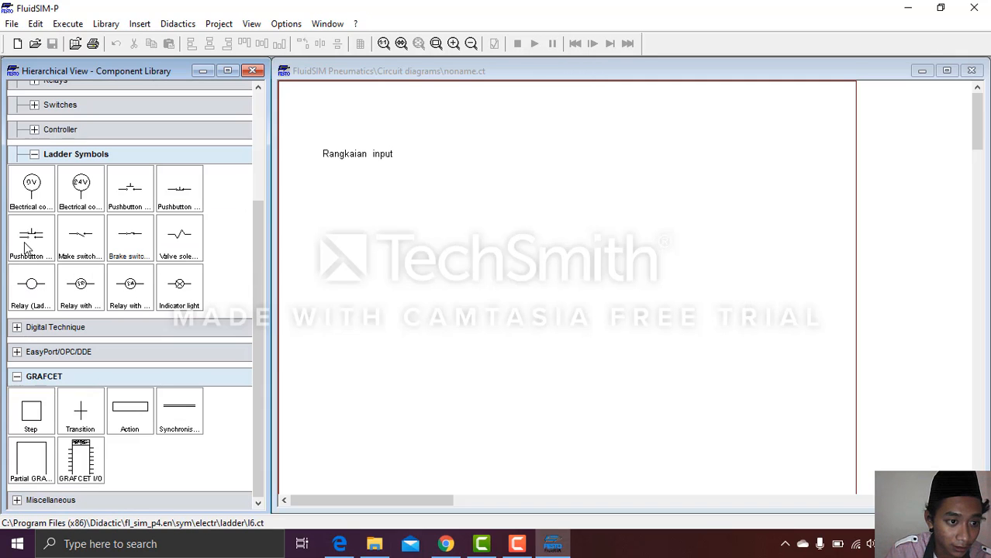
click(34, 154)
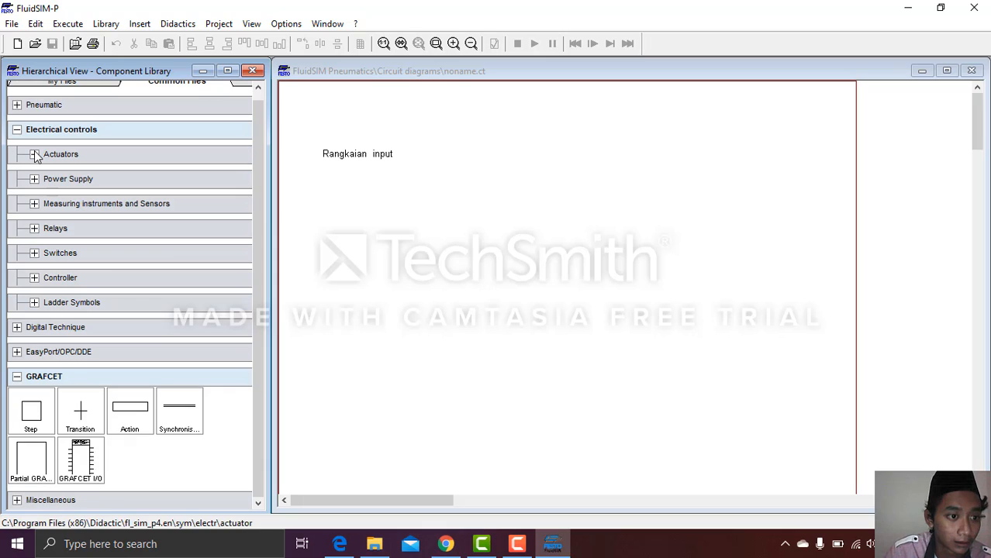
click(35, 253)
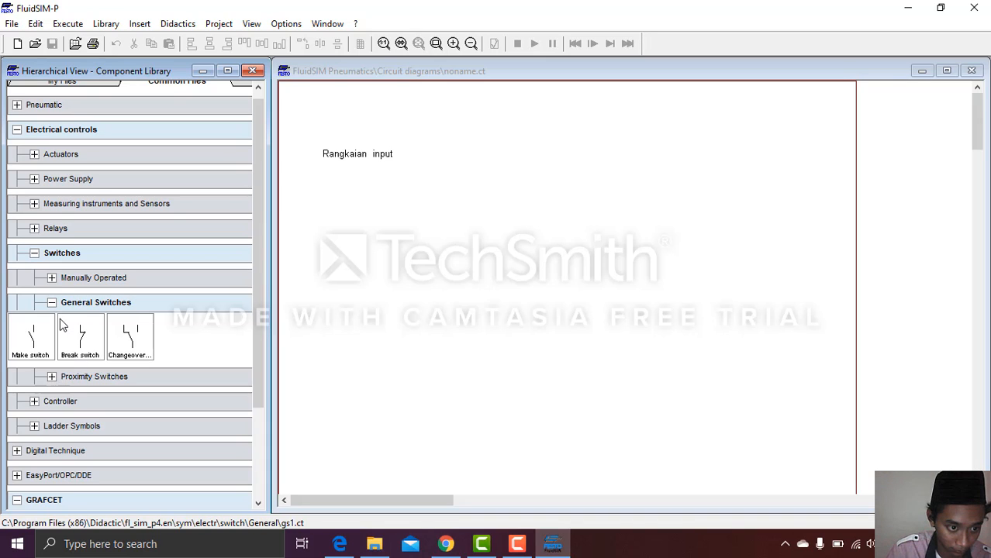
click(51, 278)
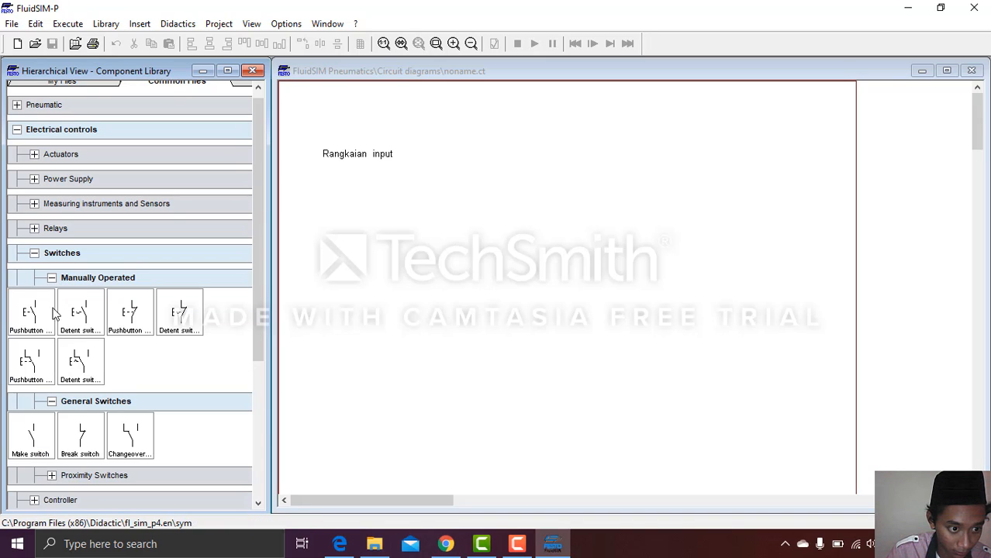
drag(39, 314, 336, 196)
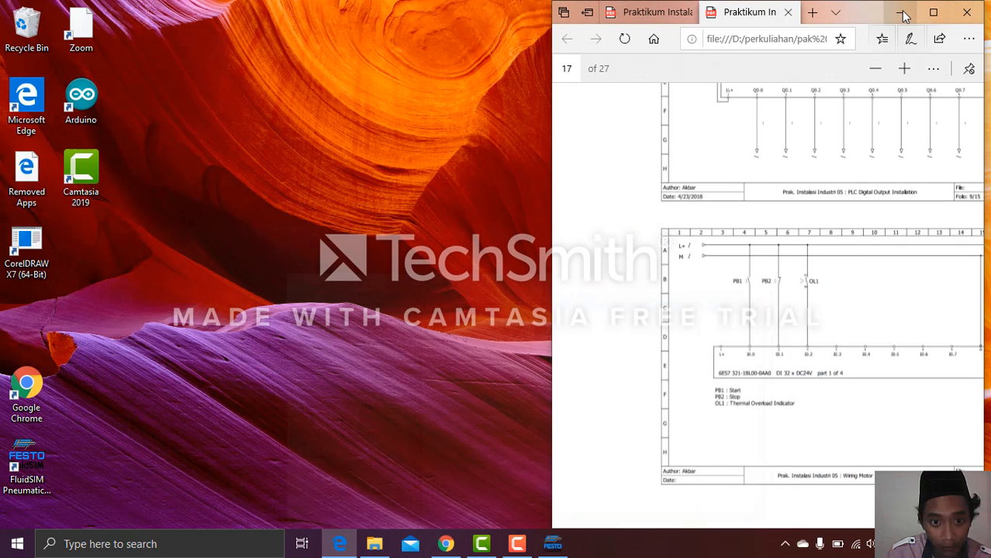
Restore the FluidSIM window and resize it to fill the space beside the PDF so both are visible.
click(905, 7)
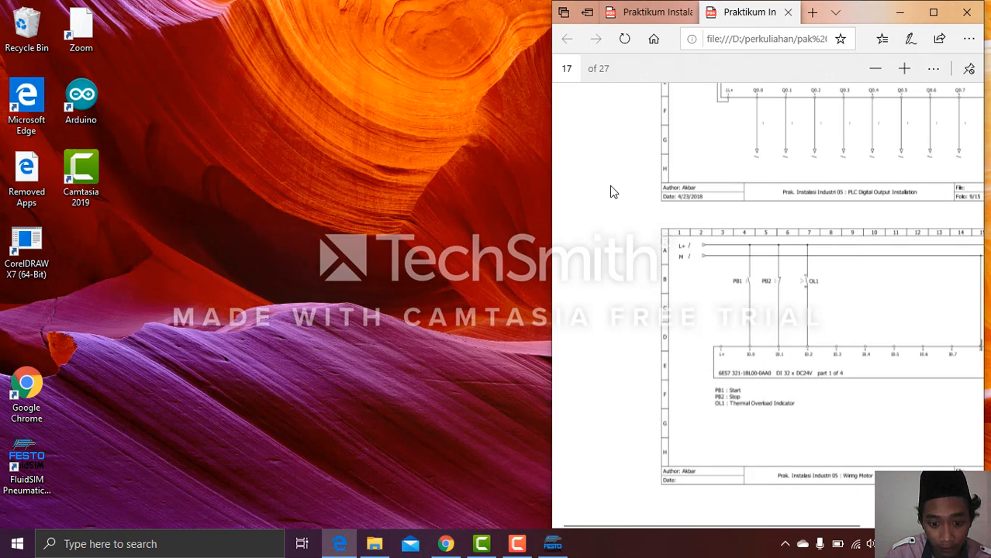
click(552, 543)
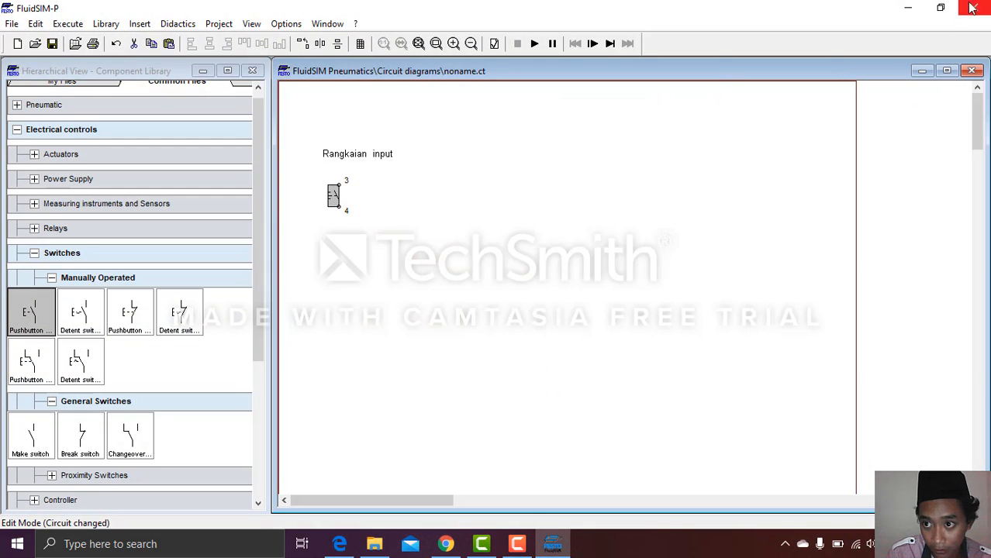
click(940, 8)
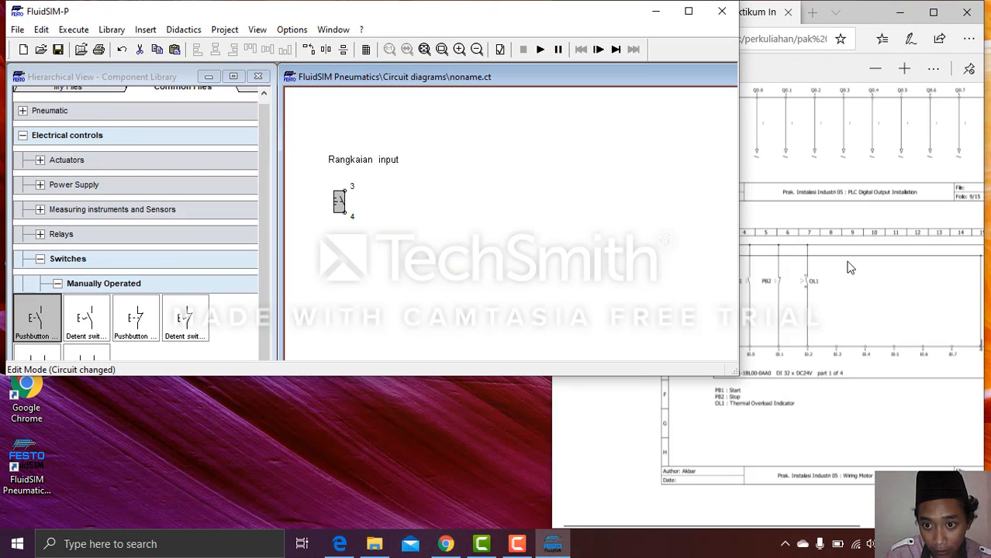
drag(740, 200, 551, 194)
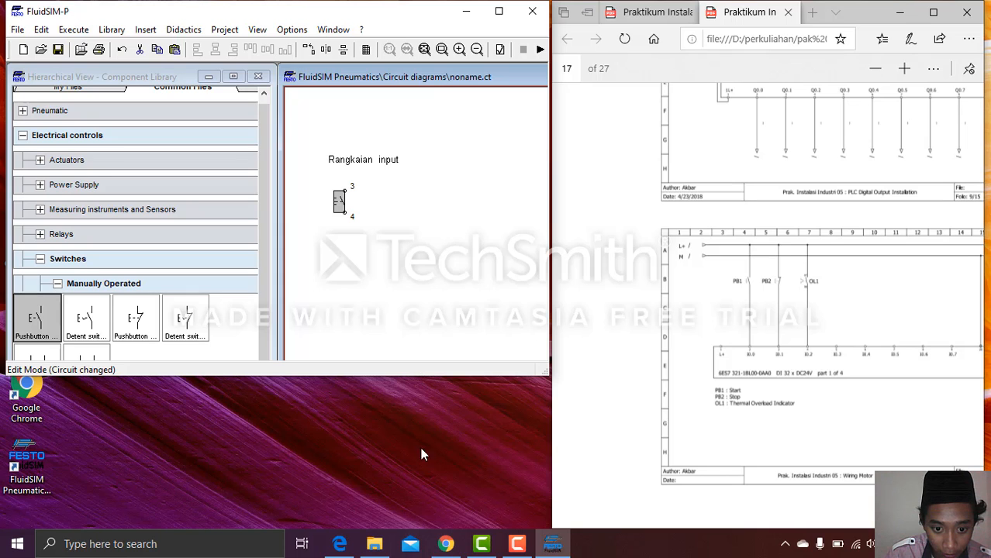
drag(433, 375, 431, 529)
Move the pushbutton further down from the "Rangkaian input" label and deselect it.
click(436, 306)
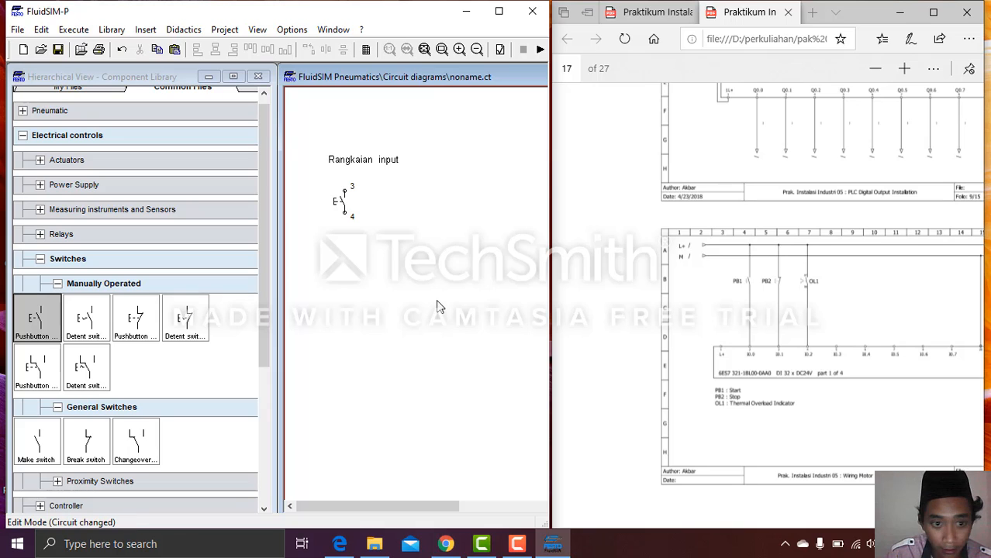
drag(345, 203, 346, 245)
click(361, 327)
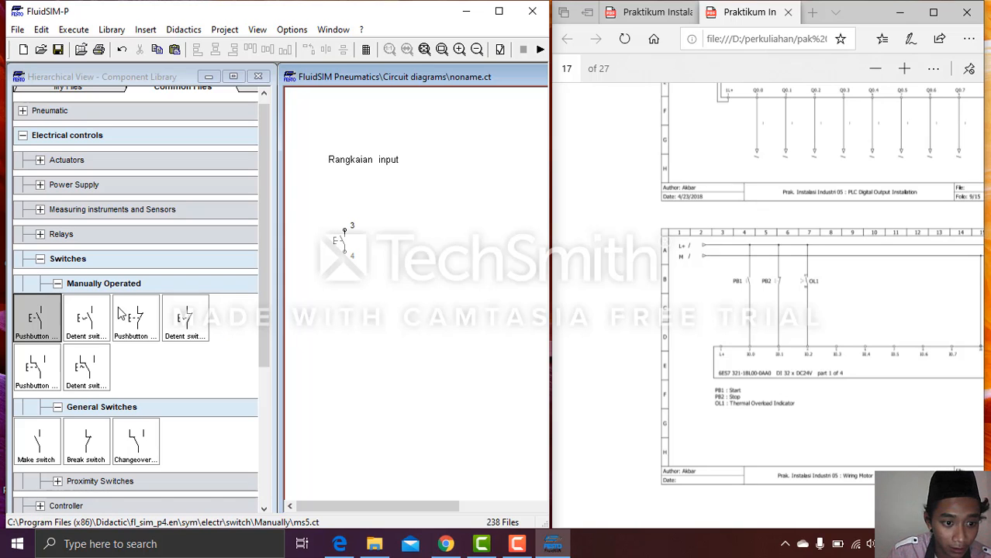
Place a break pushbutton and a make detent switch in a row beside the make pushbutton.
drag(132, 314, 394, 236)
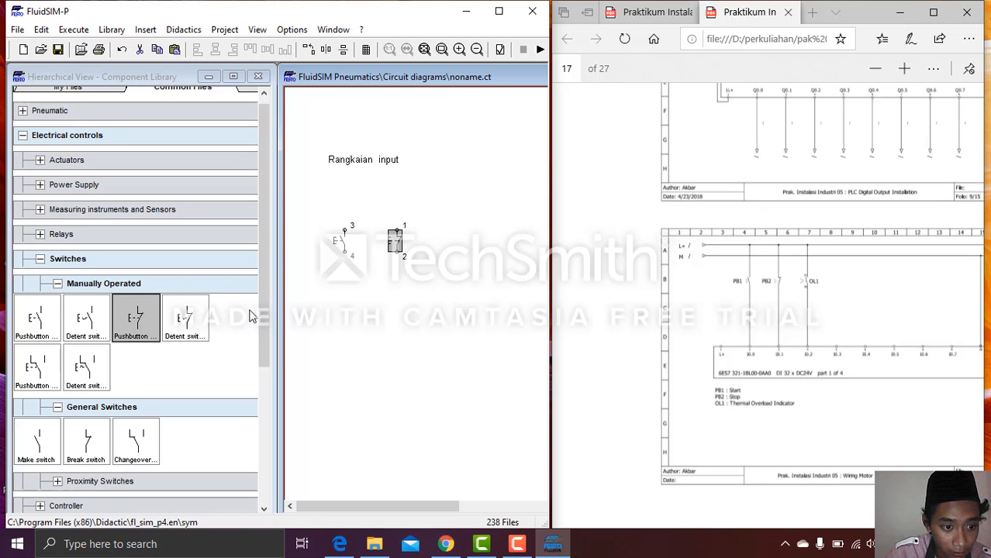
click(178, 308)
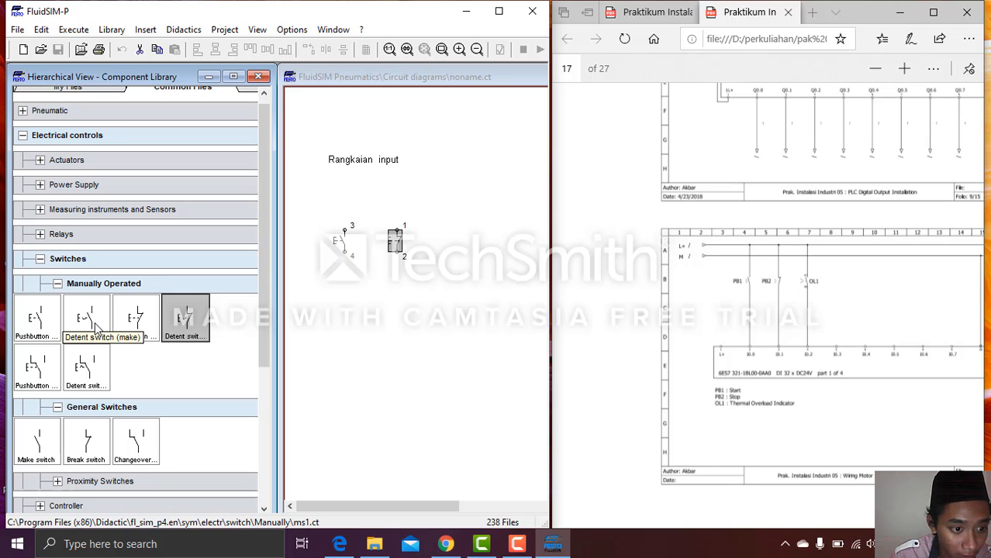
drag(96, 322, 445, 246)
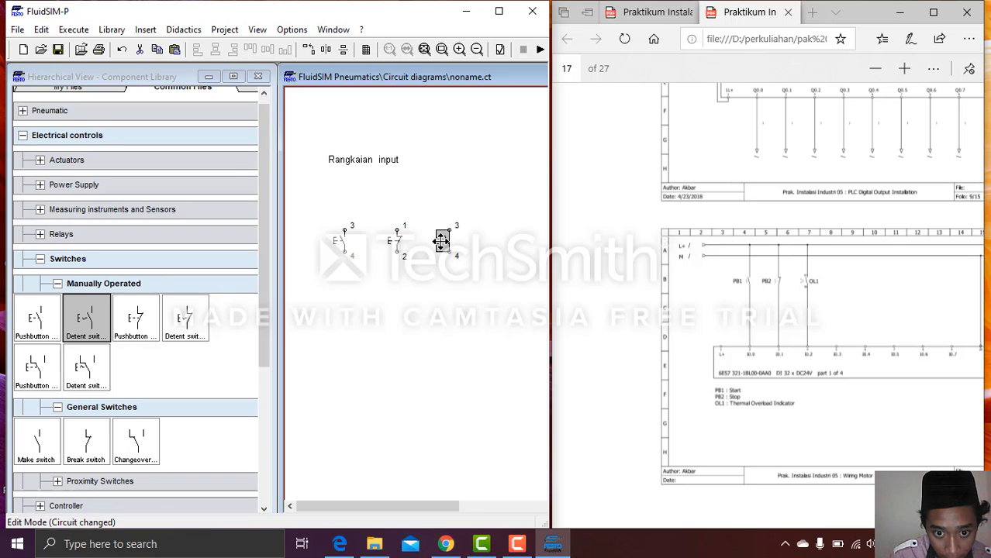
Place a +24V electrical connection beside the make pushbutton and wire it to the pushbutton's upper terminal.
click(59, 284)
click(58, 284)
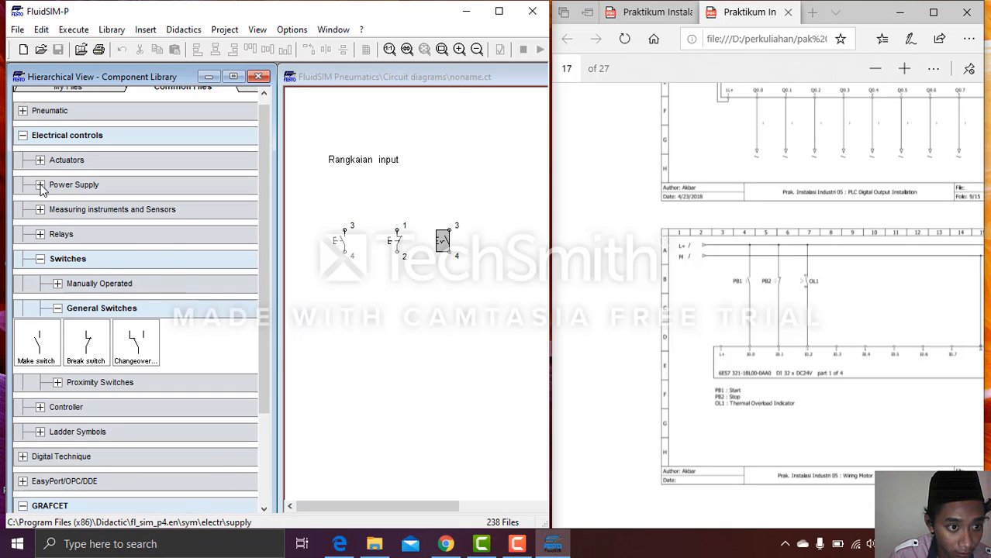
click(40, 185)
drag(87, 220, 305, 229)
drag(304, 229, 298, 229)
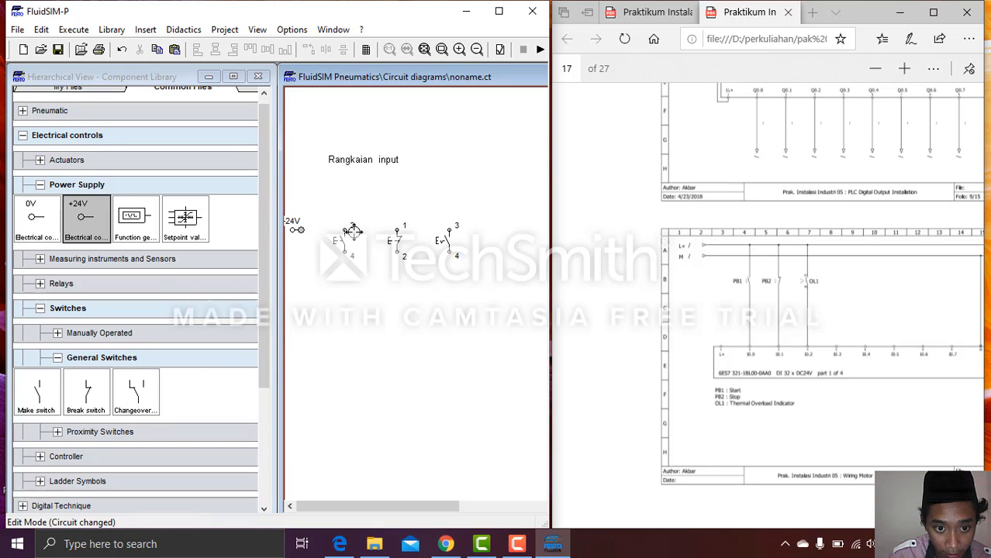
drag(302, 229, 347, 230)
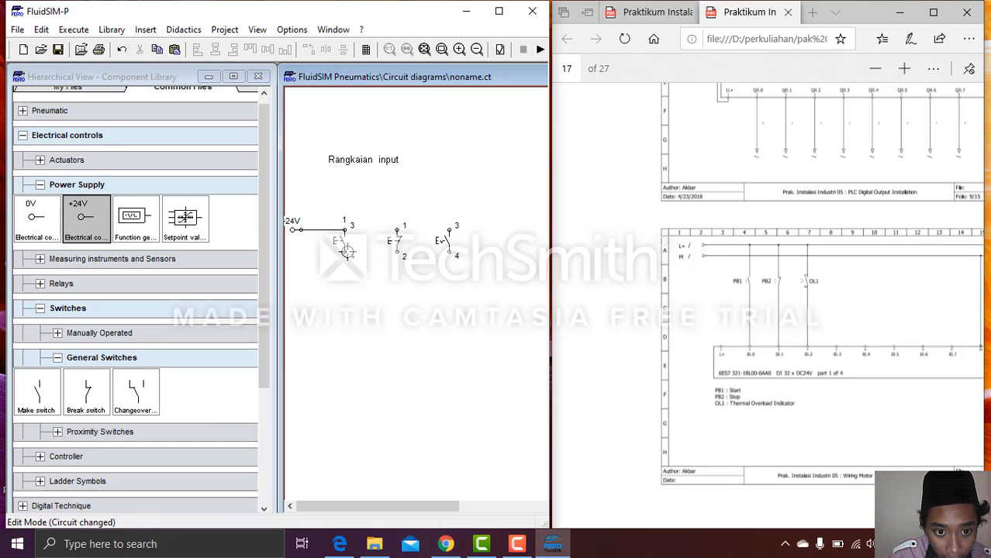
Wire the upper terminals of the break pushbutton and detent switch to the +24V line, and move all three switches down below it.
click(342, 244)
drag(345, 250, 346, 271)
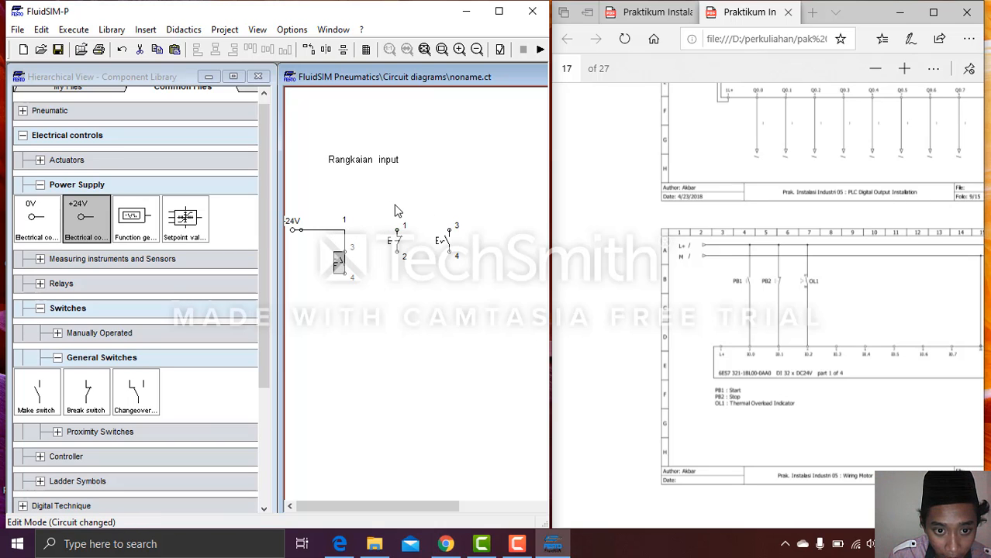
click(396, 230)
mouse_move(396, 229)
mouse_down()
mouse_move(337, 224)
mouse_move(345, 230)
mouse_up()
drag(399, 248, 398, 265)
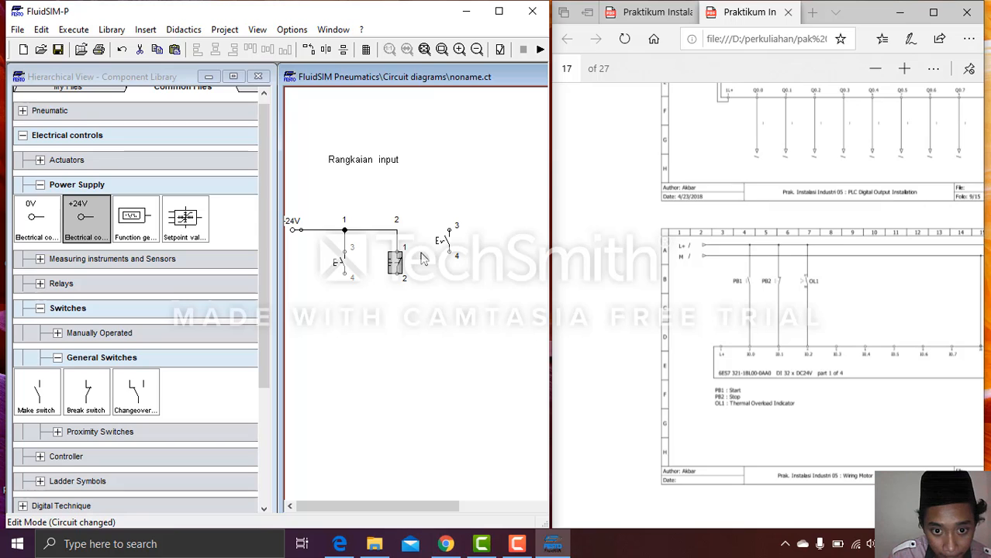
drag(447, 243, 396, 229)
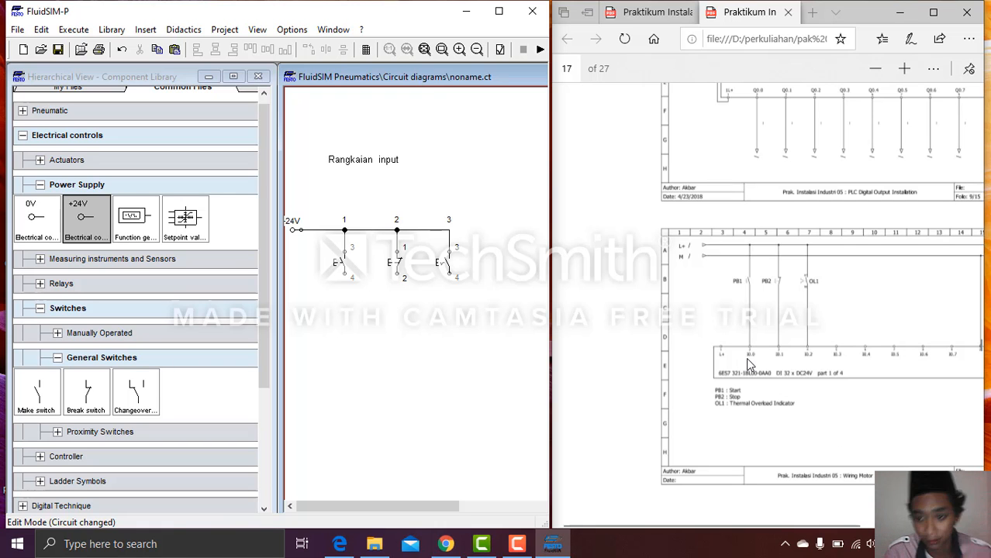
Examine the three-phase motor PLC input and output wiring diagrams in the PDF for what connects to each switch.
scroll(749, 335, up, 2)
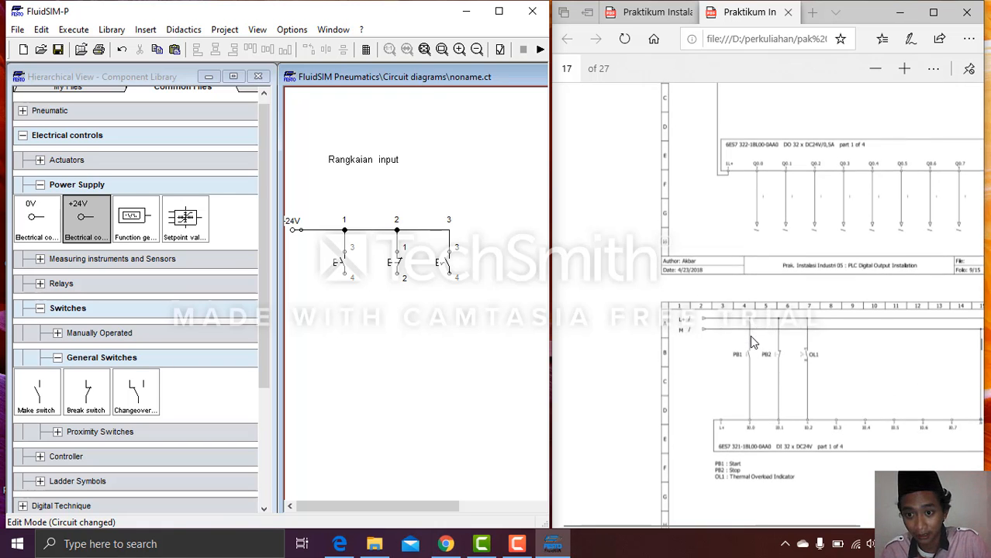
scroll(750, 338, down, 3)
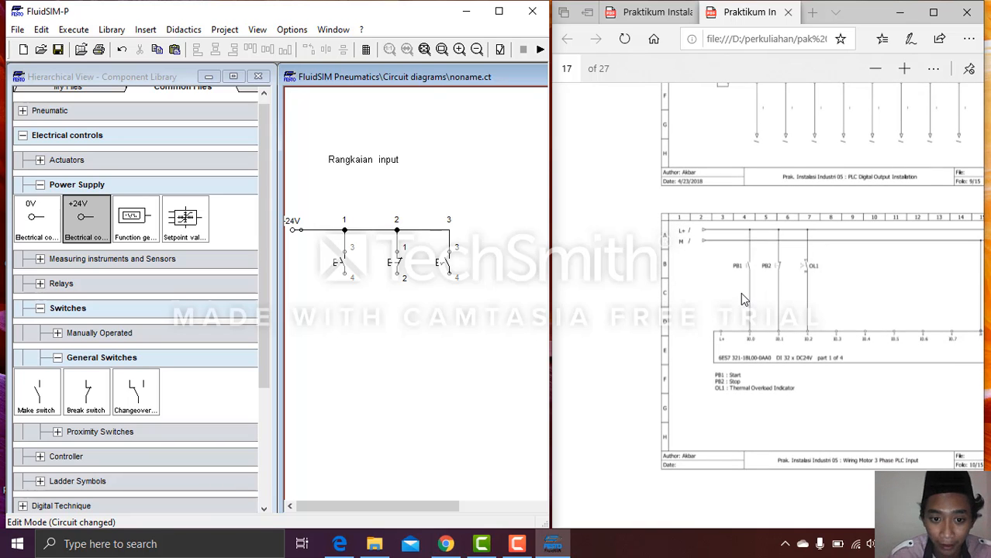
scroll(791, 334, down, 3)
scroll(790, 335, down, 6)
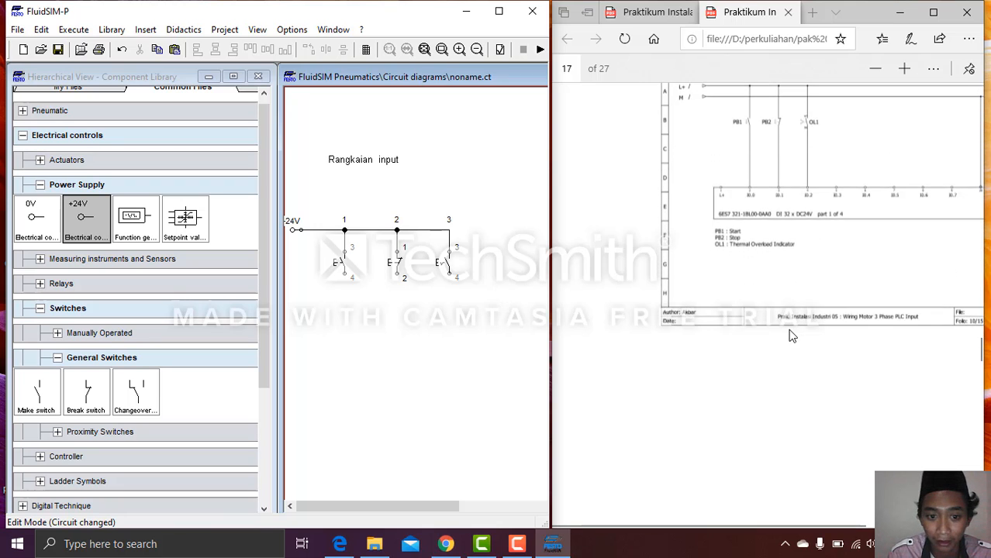
scroll(790, 335, down, 3)
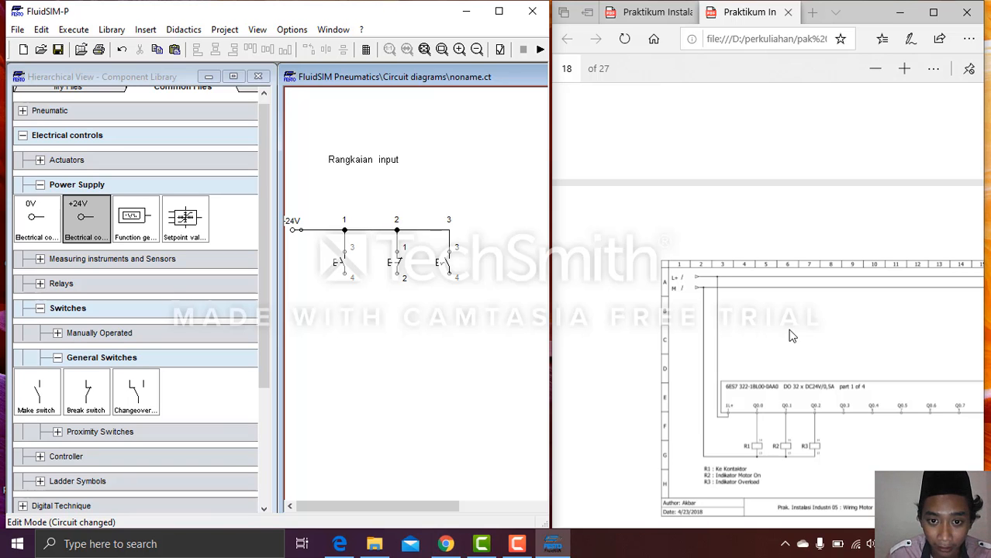
scroll(791, 335, down, 2)
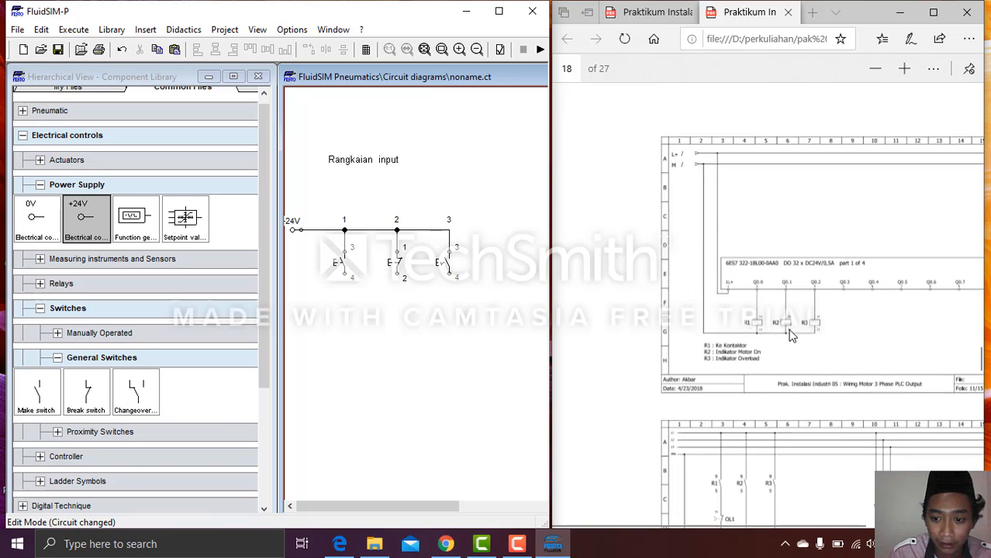
scroll(791, 335, up, 10)
scroll(791, 334, up, 1)
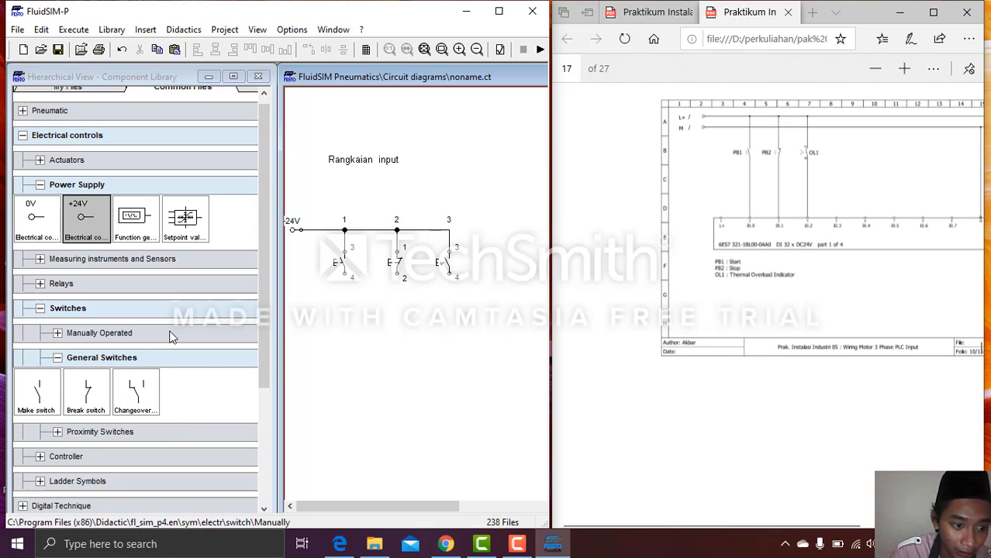
Place a relay below each of the three switches and wire each relay's A1 terminal to the switch above it.
click(56, 358)
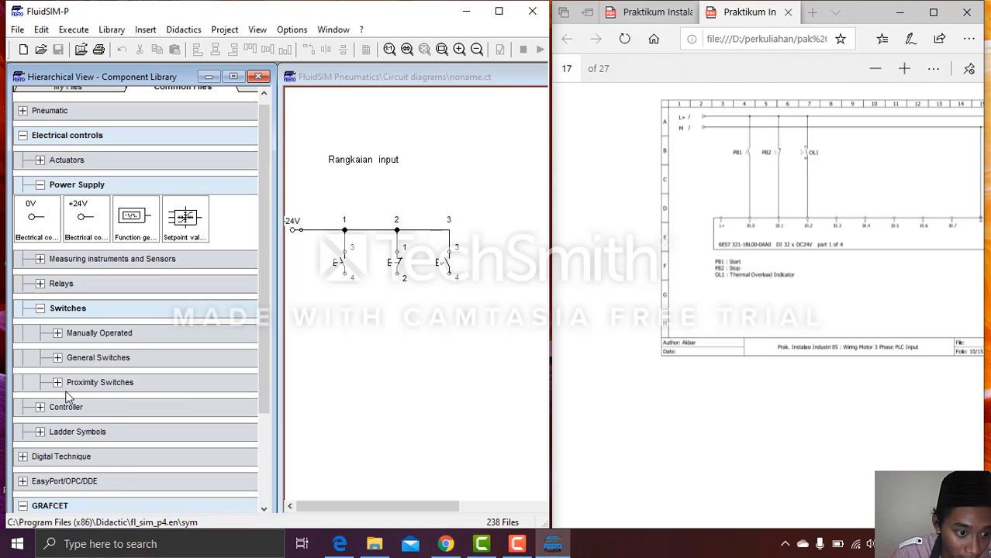
click(63, 286)
drag(37, 318, 335, 324)
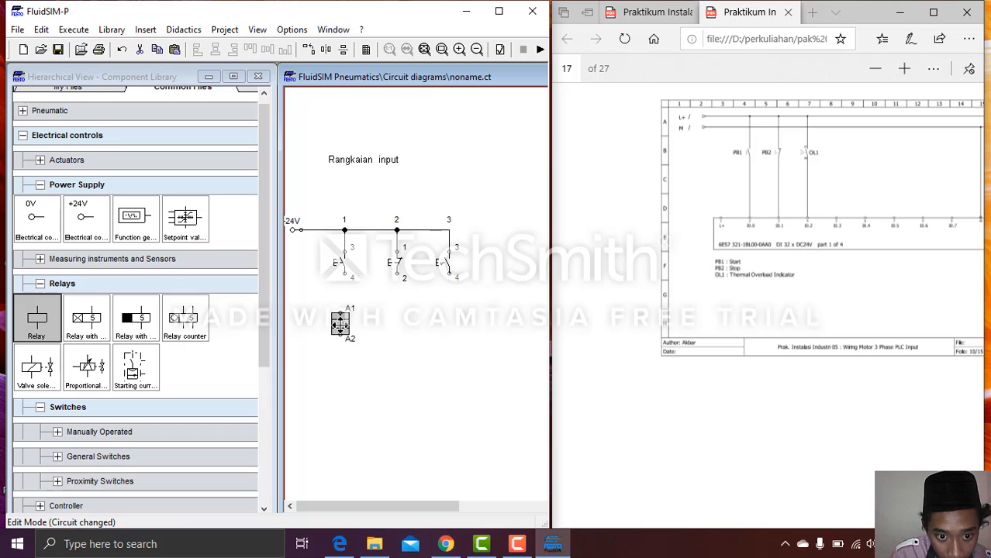
drag(335, 324, 345, 277)
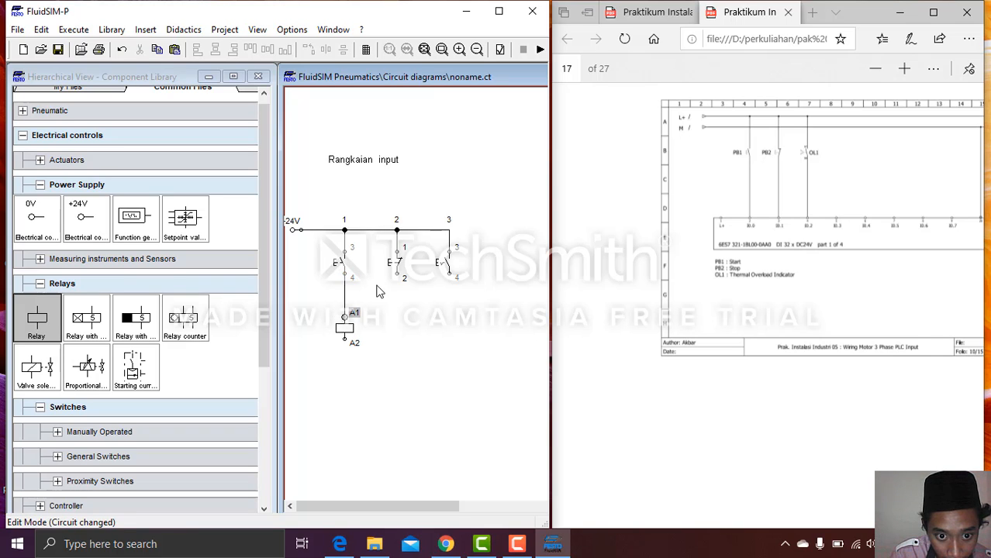
drag(36, 314, 399, 332)
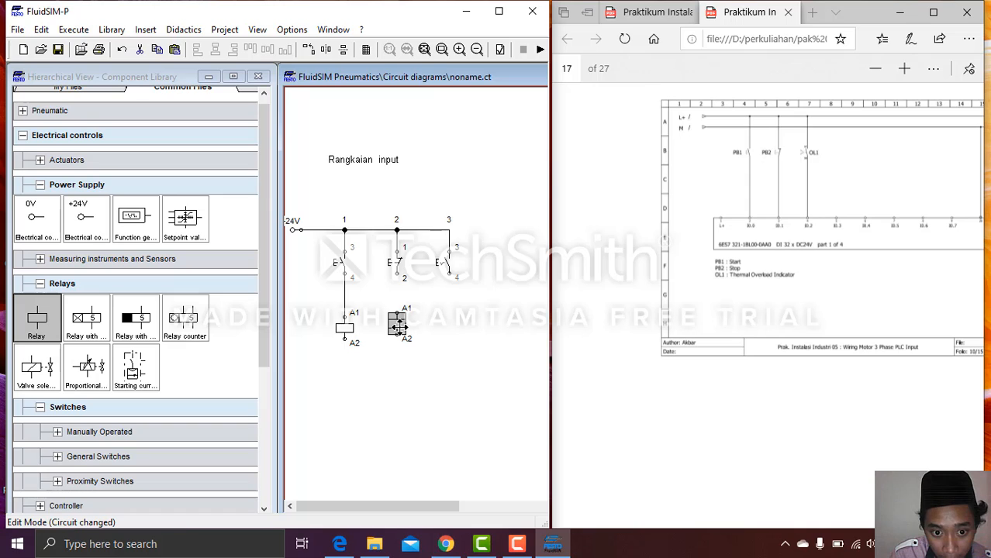
drag(397, 313, 397, 274)
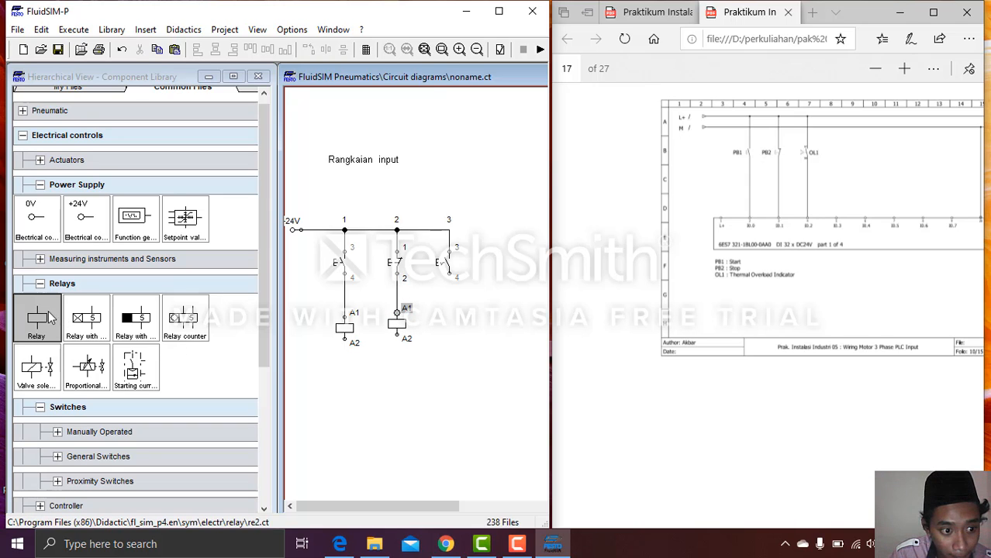
drag(51, 318, 448, 278)
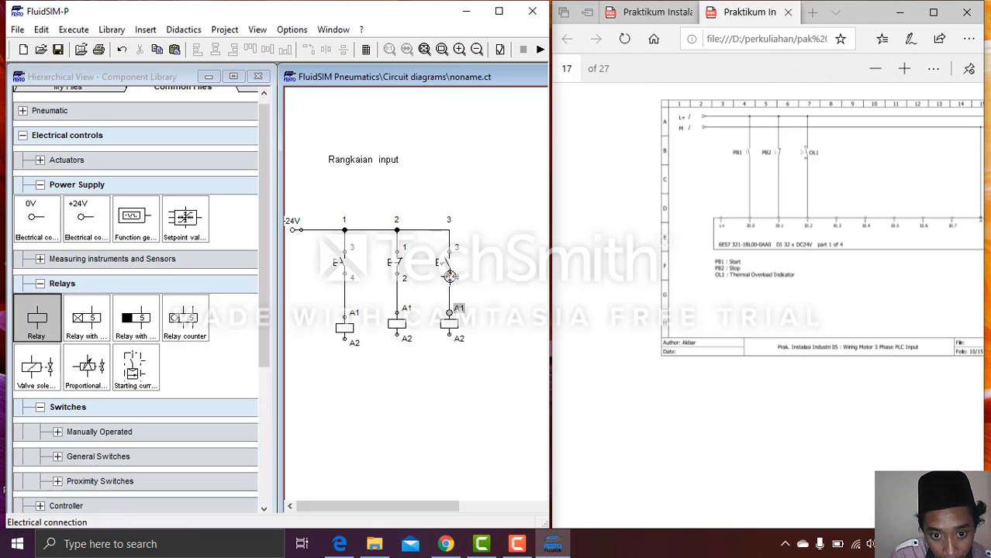
Align the first relay with the other two and label the three relays R1, R2 and R3.
click(347, 326)
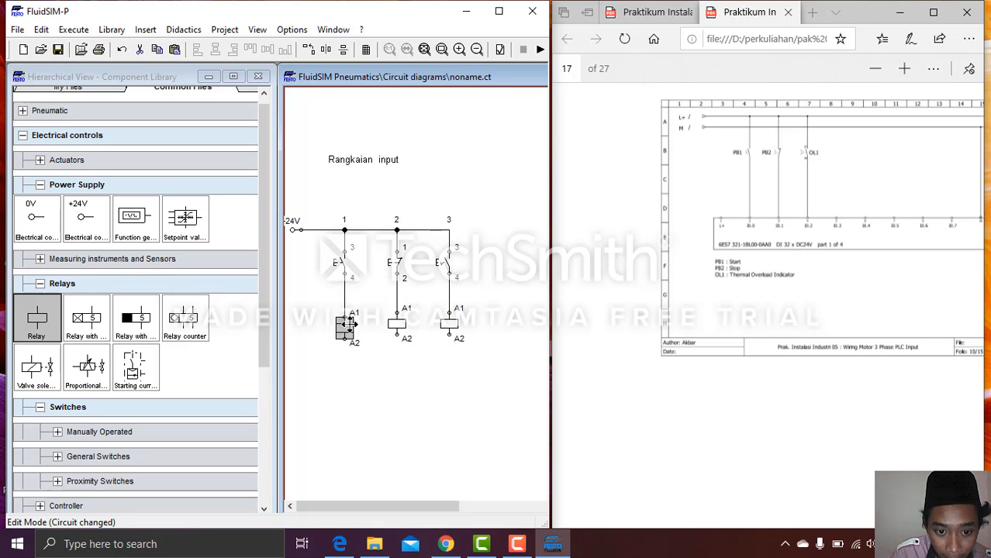
double_click(348, 324)
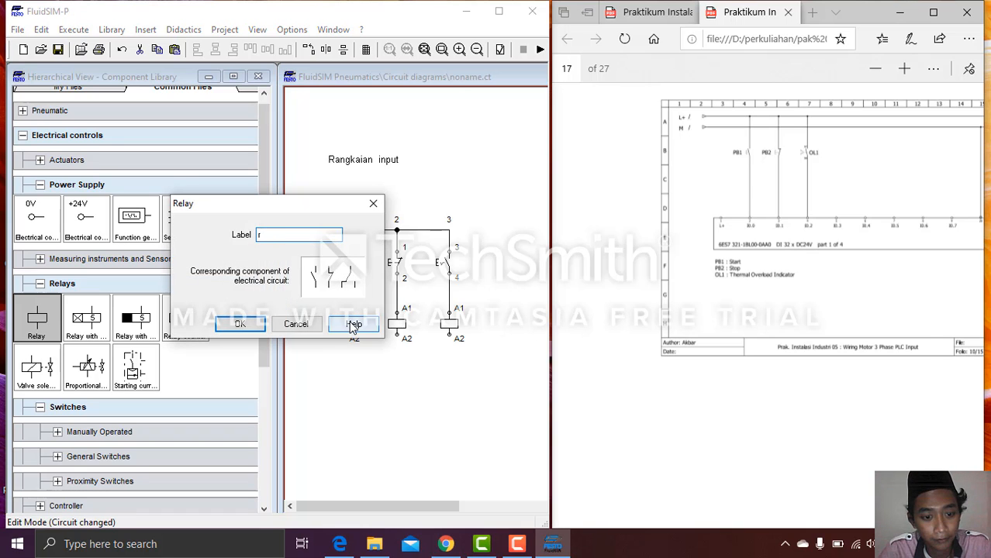
text(r1)
click(234, 324)
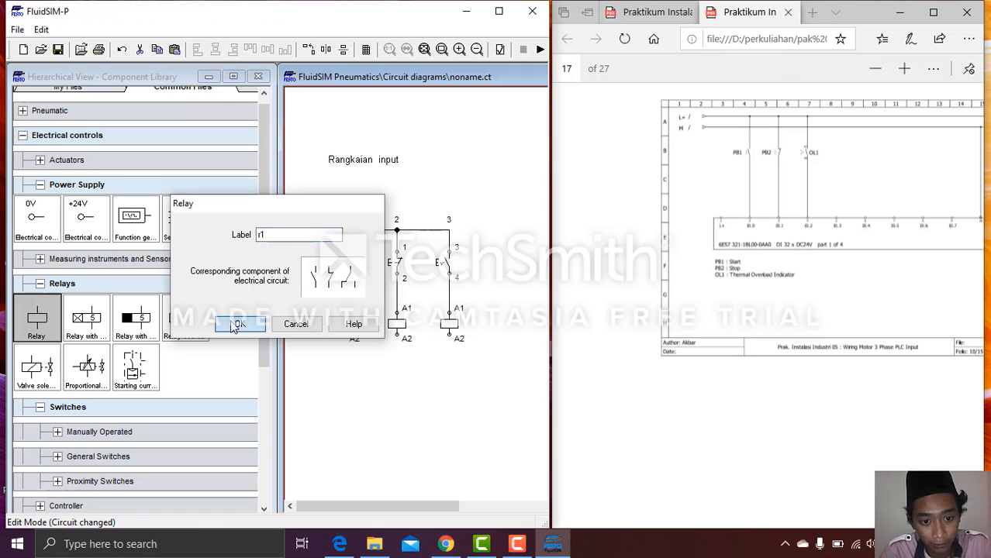
double_click(399, 325)
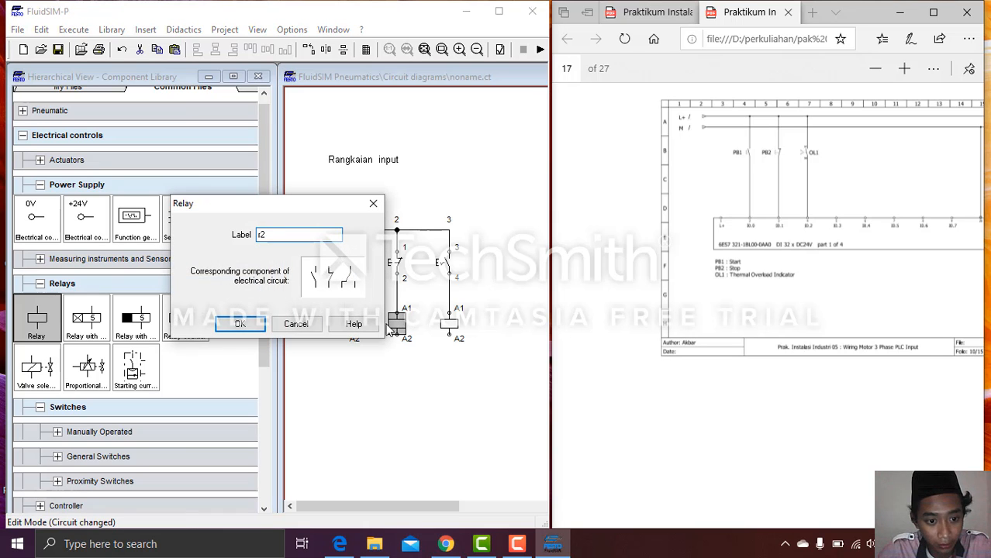
click(237, 324)
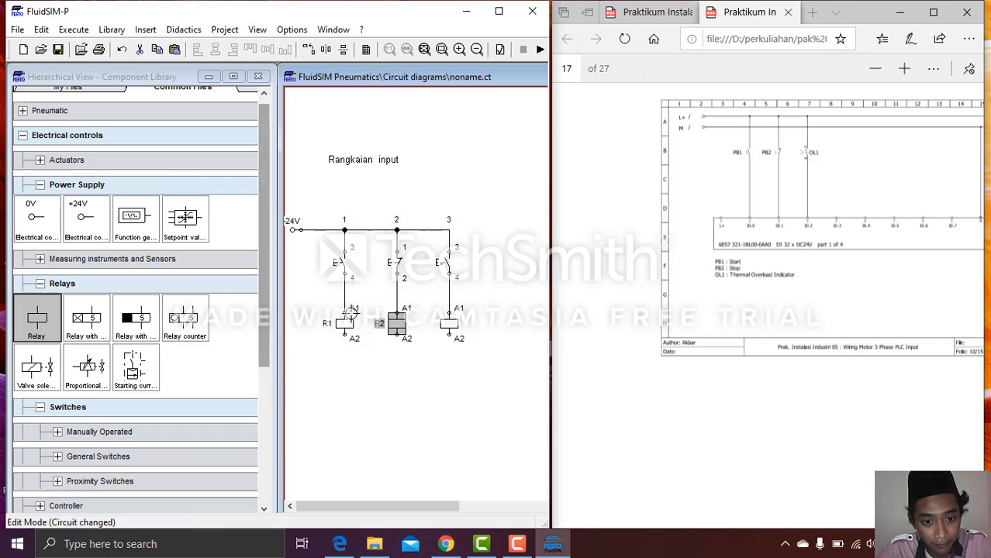
click(460, 334)
double_click(450, 329)
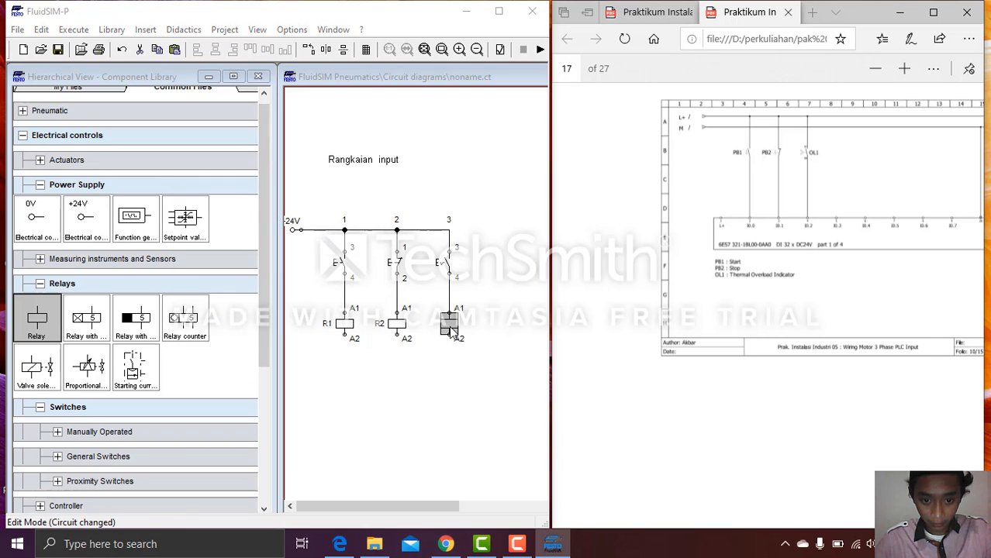
text(R3)
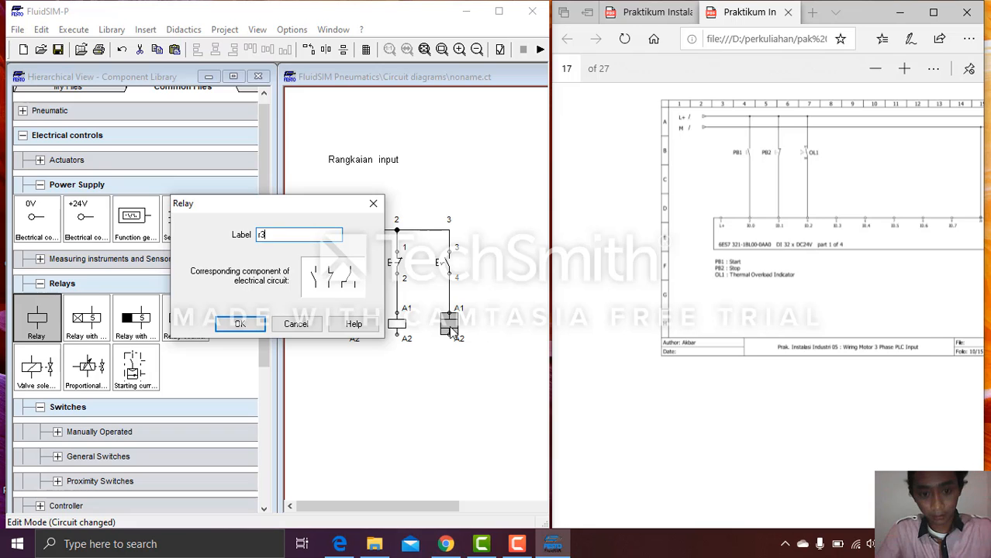
click(245, 322)
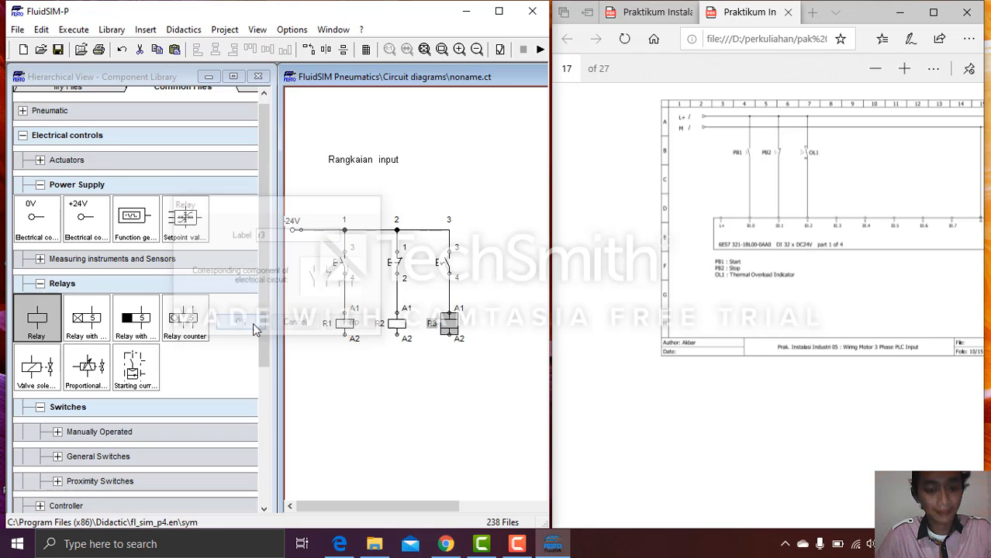
Label the make pushbutton PB1, the break pushbutton PB2 and the detent switch OL1.
double_click(339, 263)
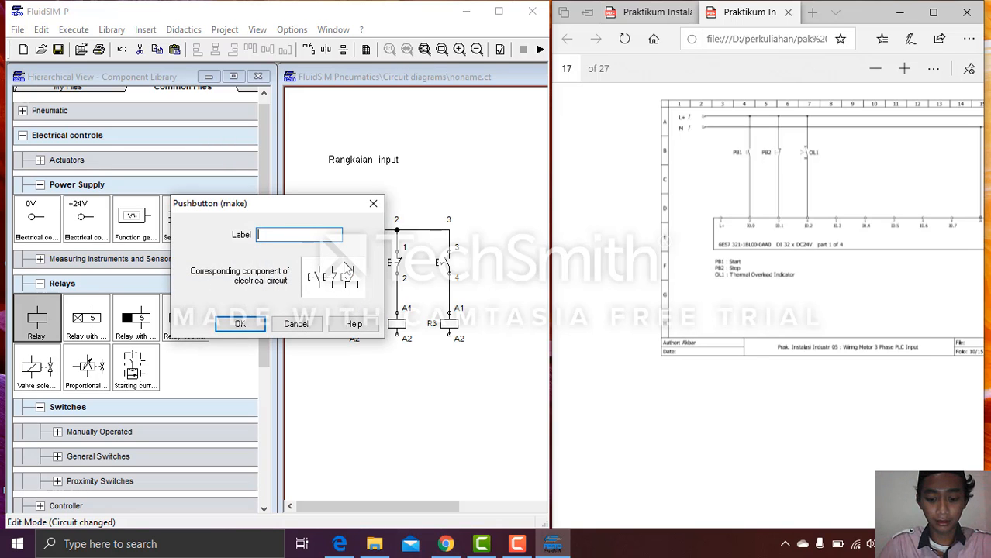
key(Return)
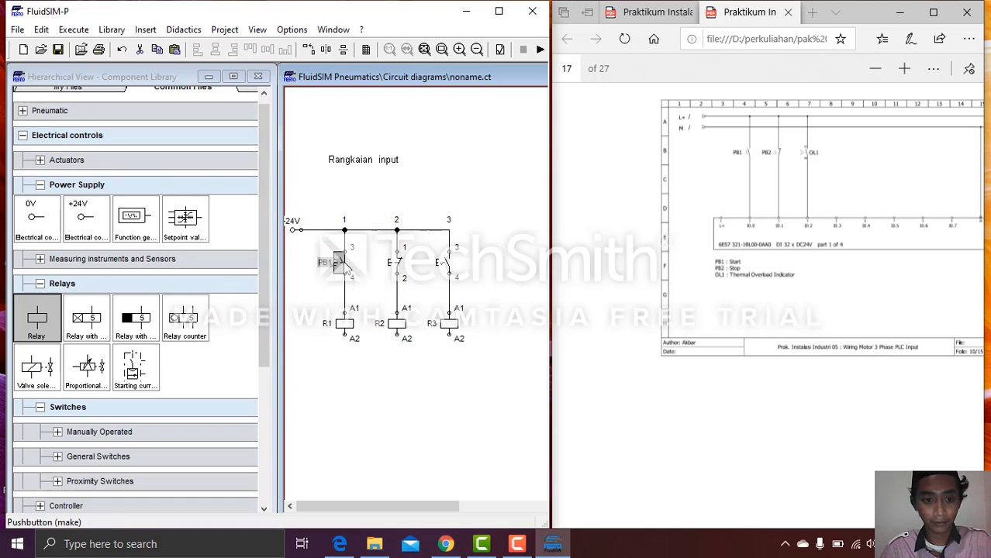
double_click(395, 265)
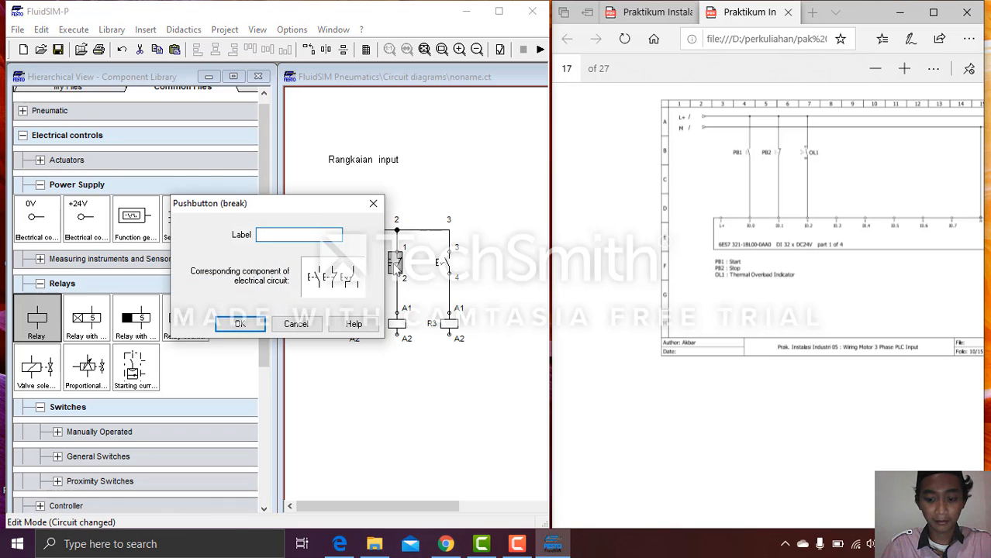
key(Return)
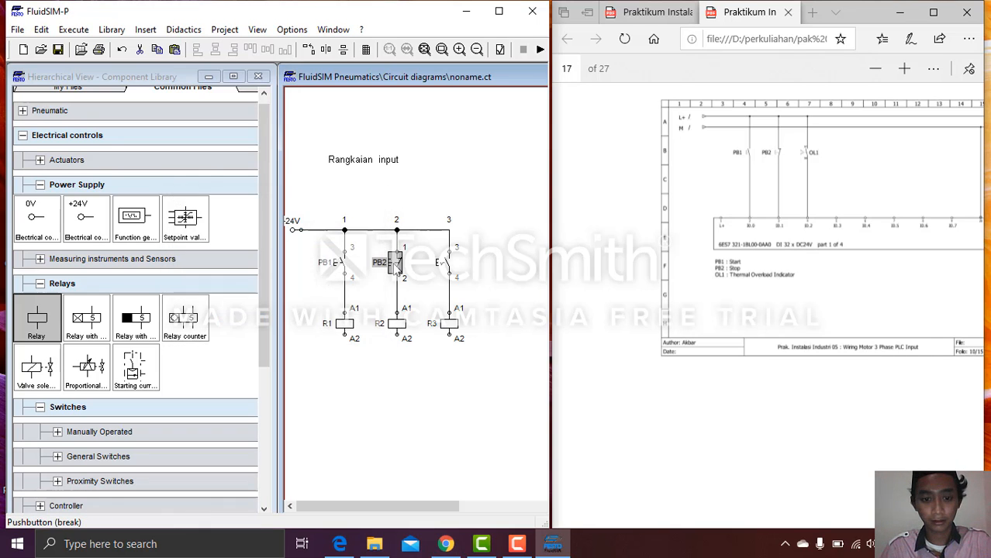
double_click(445, 264)
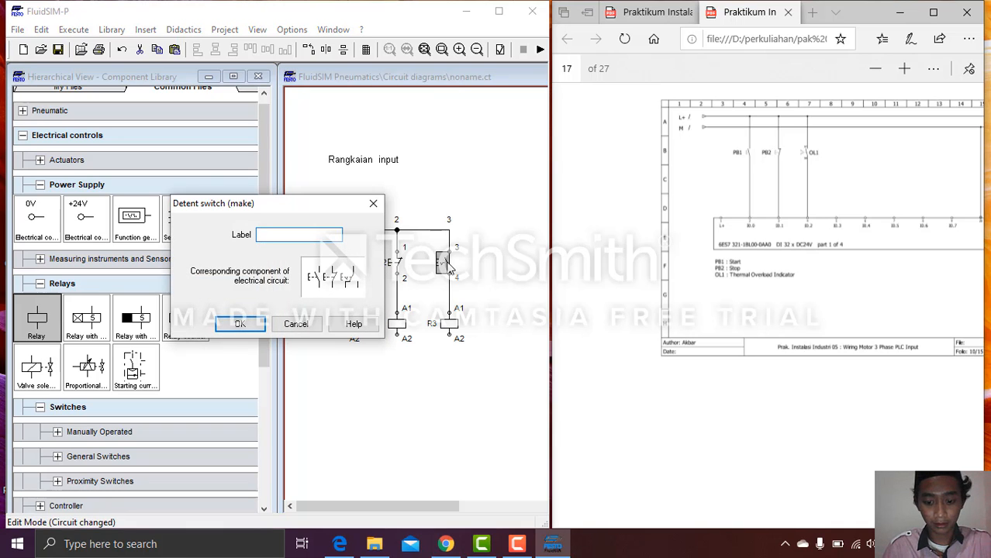
text(ol1)
key(Return)
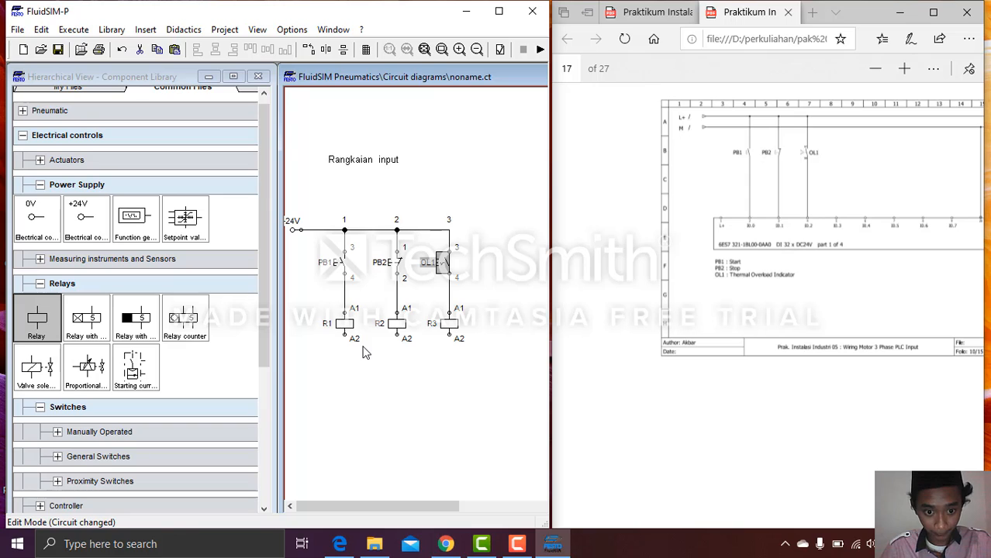
Place a 0V connection below the relays of the input circuit and wire the A2 terminals of R1, R2 and R3 to it.
click(45, 283)
drag(46, 237, 302, 387)
mouse_move(344, 335)
mouse_down()
mouse_move(310, 383)
mouse_move(296, 381)
mouse_up()
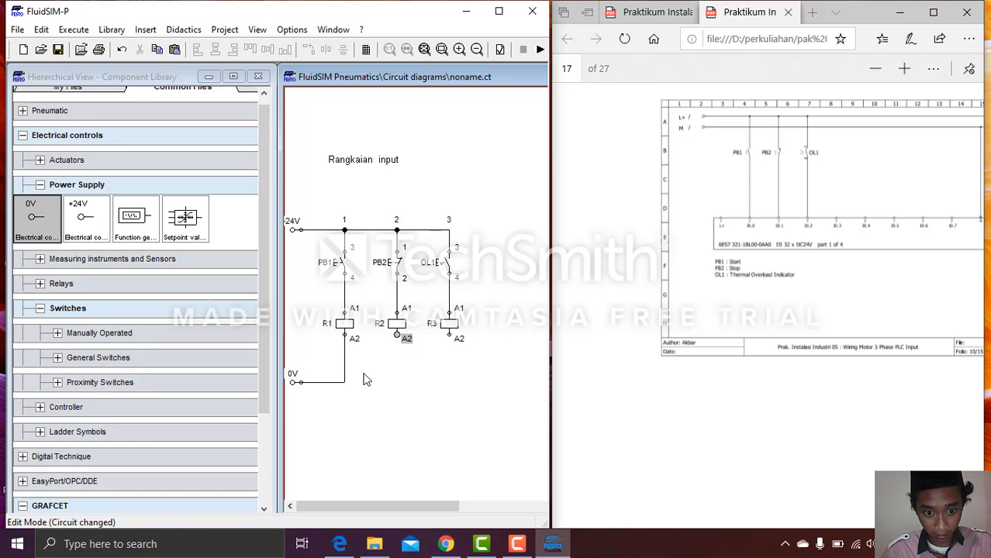
drag(396, 335, 396, 381)
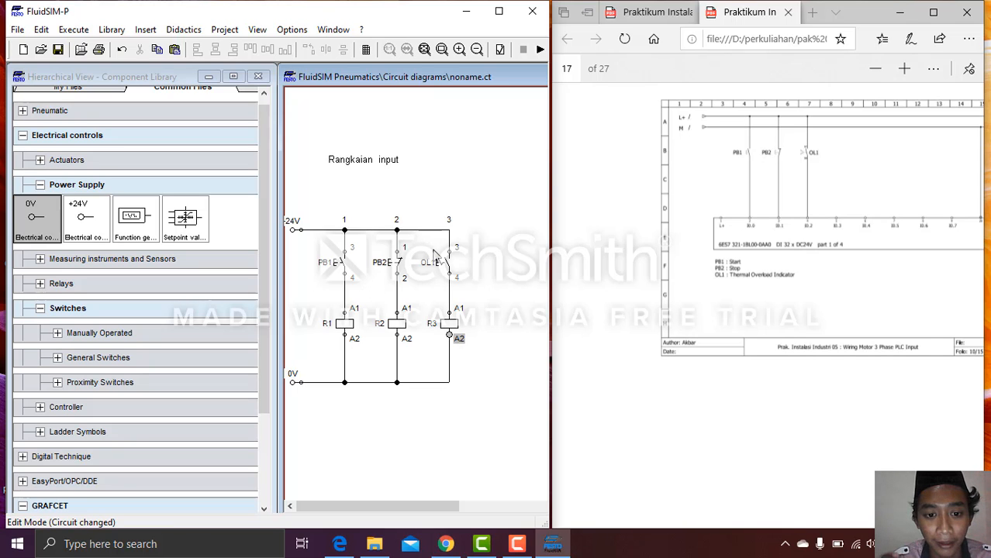
Paste a copy of the "Rangkaian input" heading and place it to the right of the input circuit, near the original's height.
scroll(435, 255, down, 3)
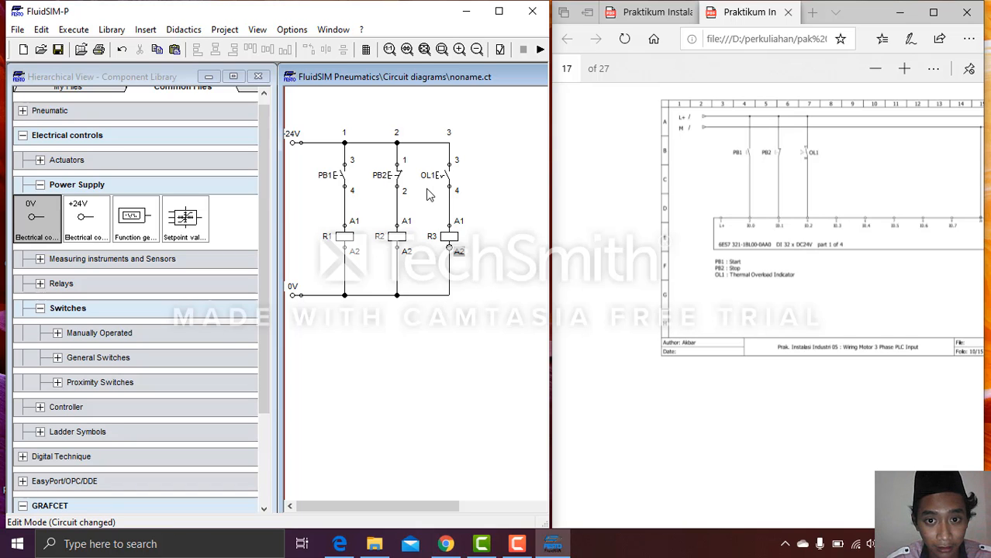
click(499, 11)
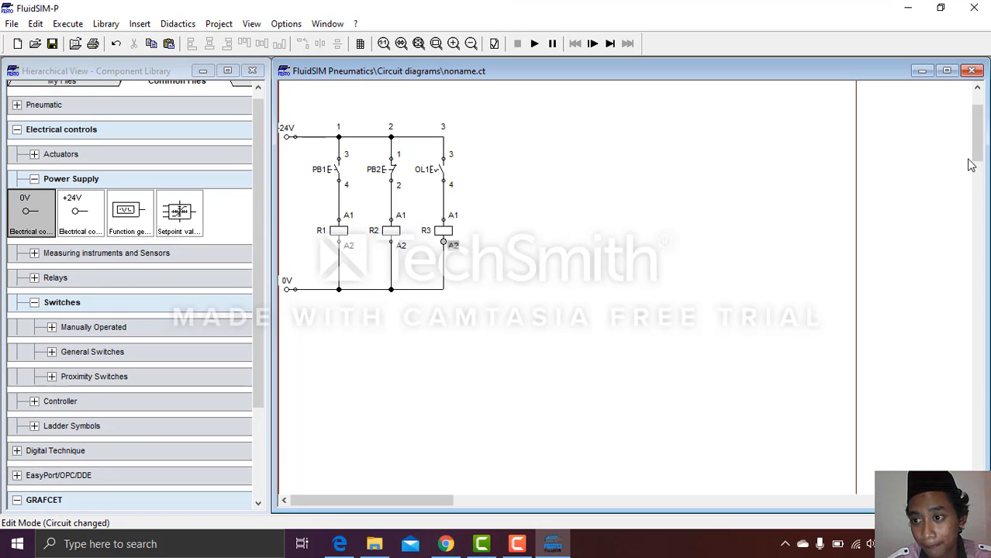
drag(979, 146, 978, 132)
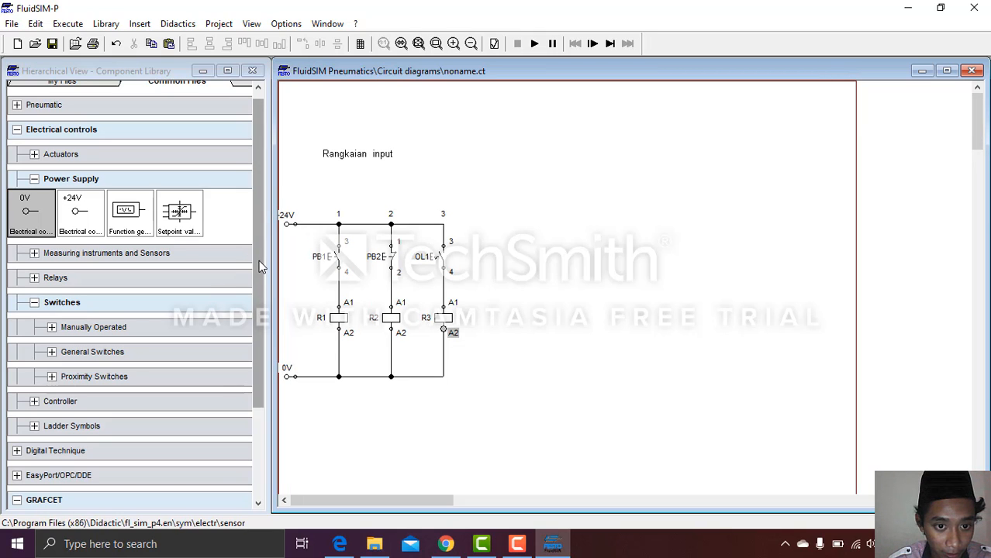
click(365, 155)
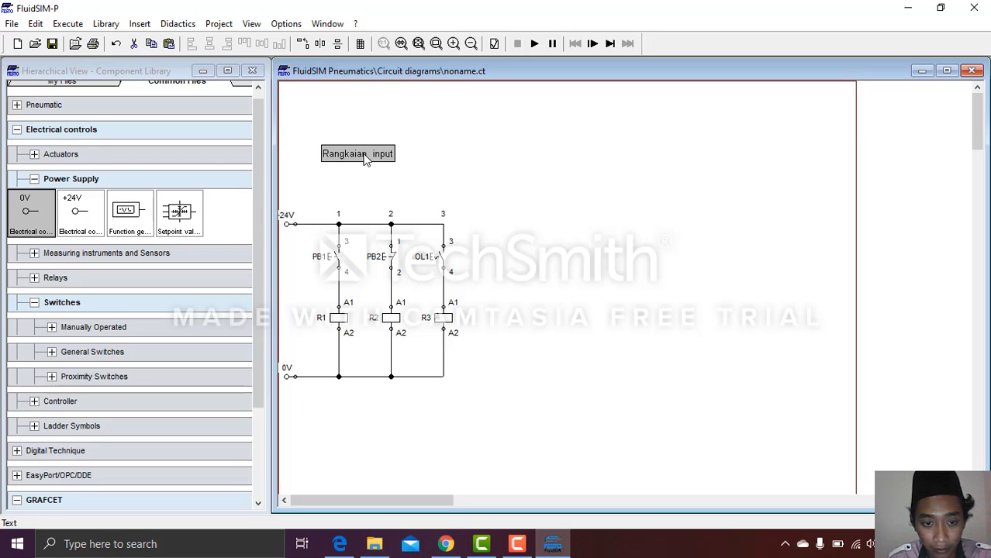
key(ctrl+v)
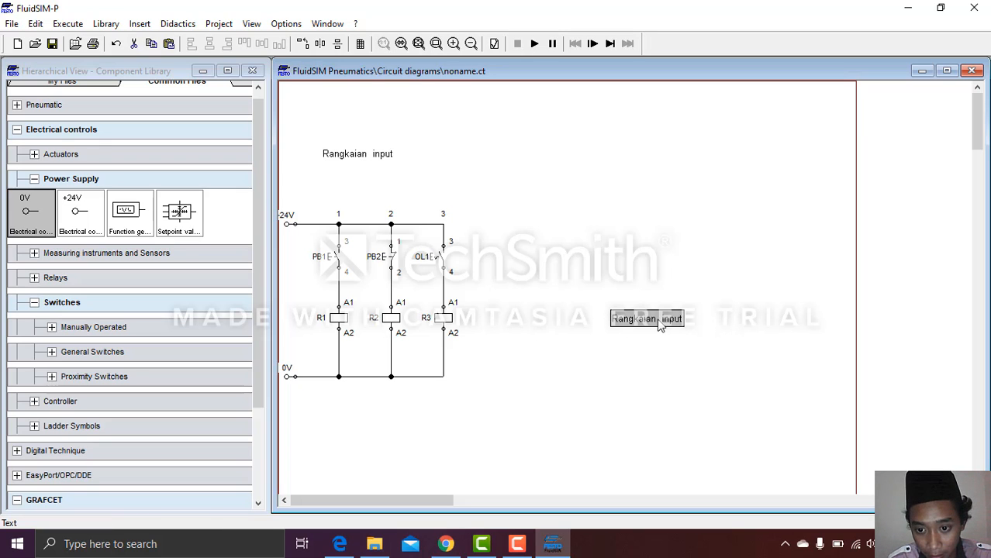
drag(649, 308, 630, 160)
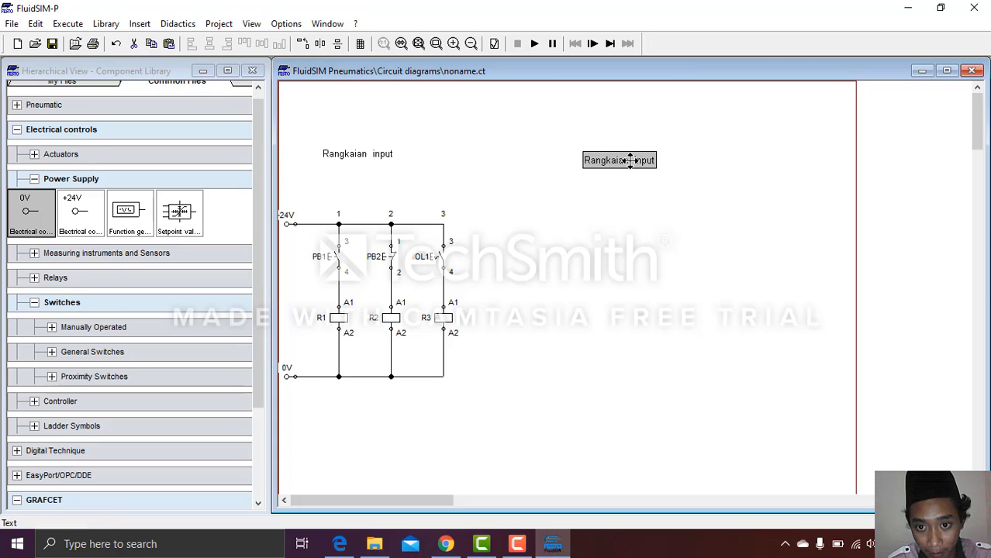
Change the copied heading's text to "program PLC" and shift it slightly right.
double_click(632, 160)
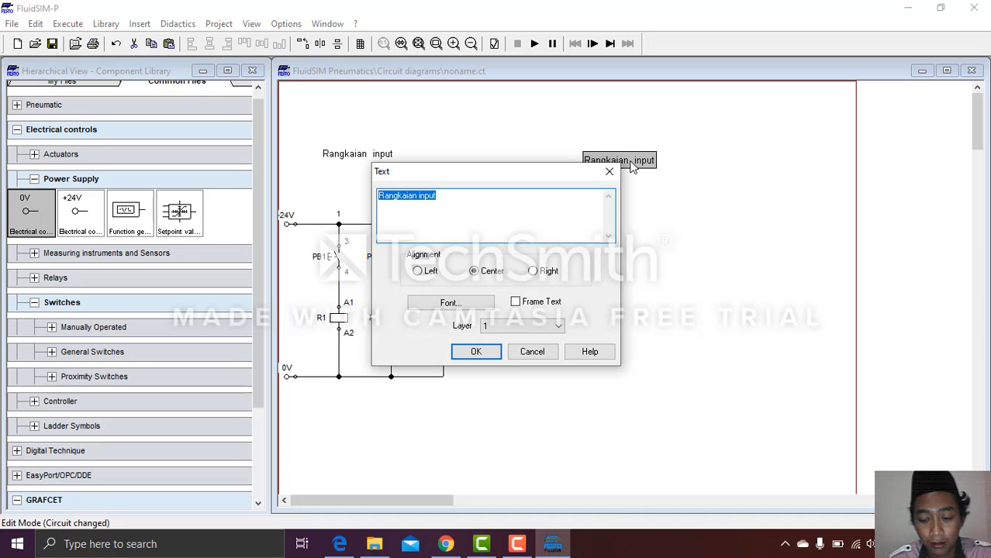
key(BackSpace)
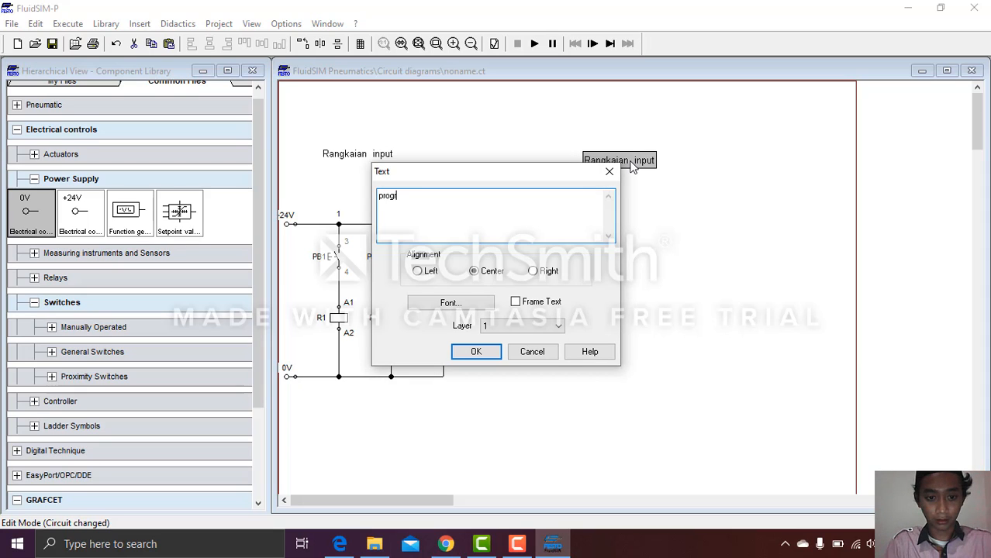
text(PLC)
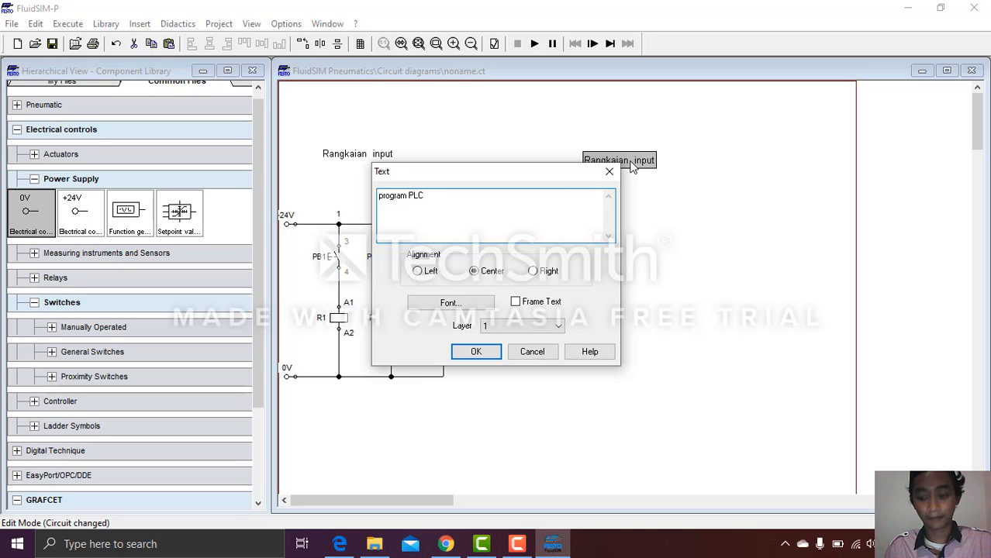
key(Return)
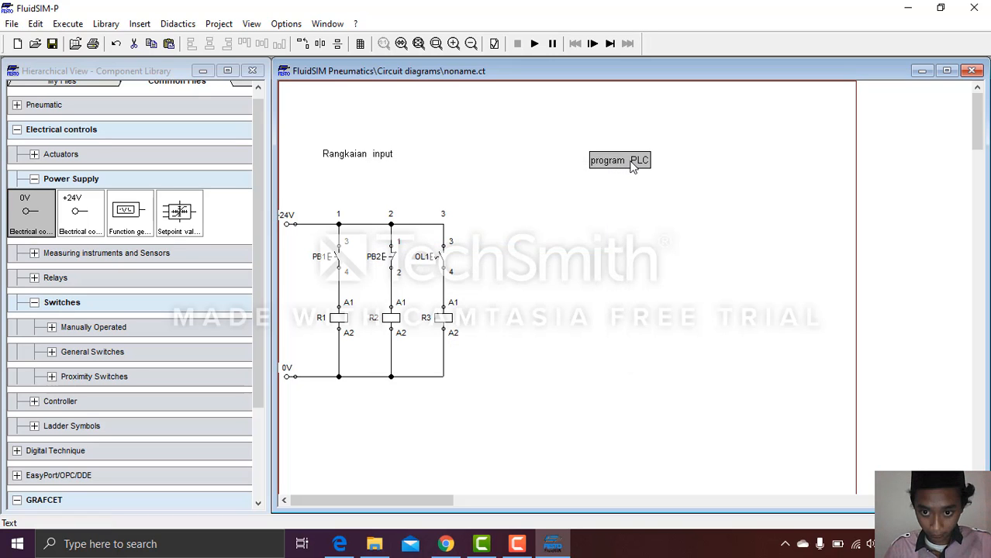
drag(631, 167, 641, 166)
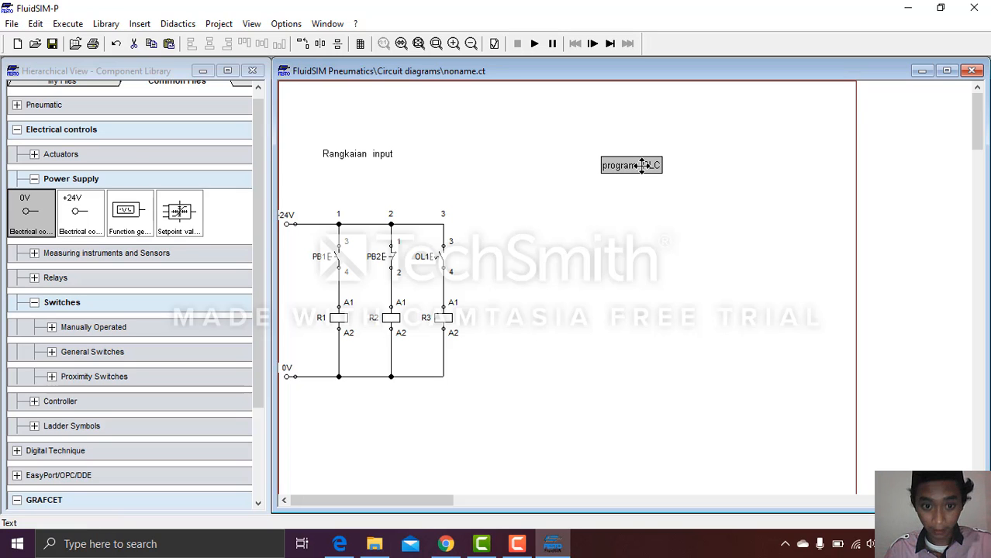
click(592, 225)
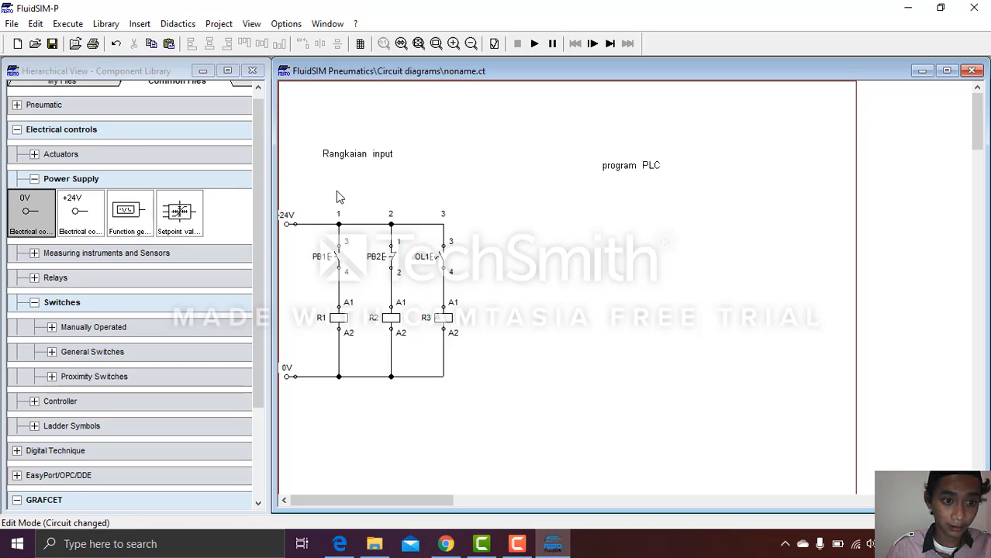
Place a +24V connection below and left of the "program PLC" heading and rotate it 90°.
drag(78, 213, 531, 226)
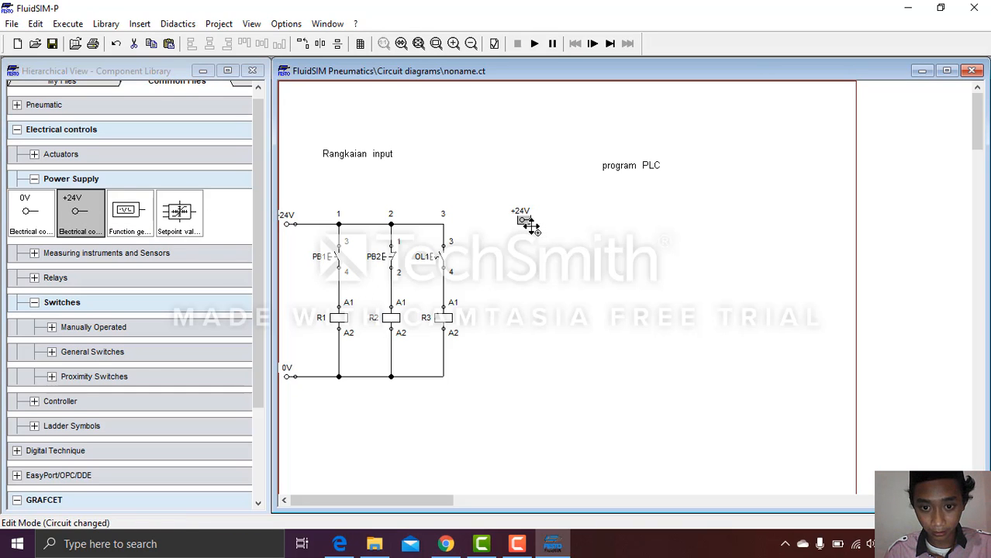
right_click(525, 221)
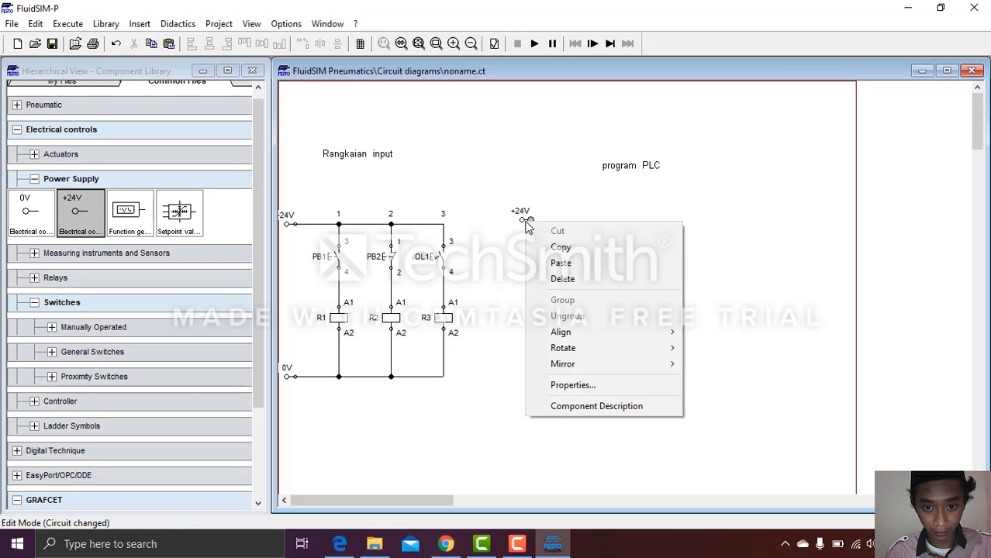
mouse_move(560, 355)
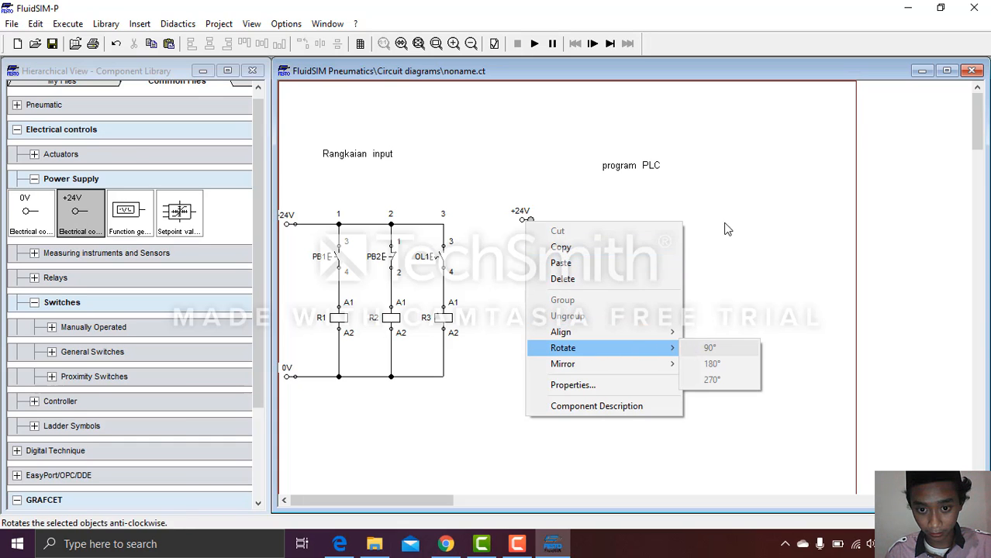
drag(736, 210, 511, 219)
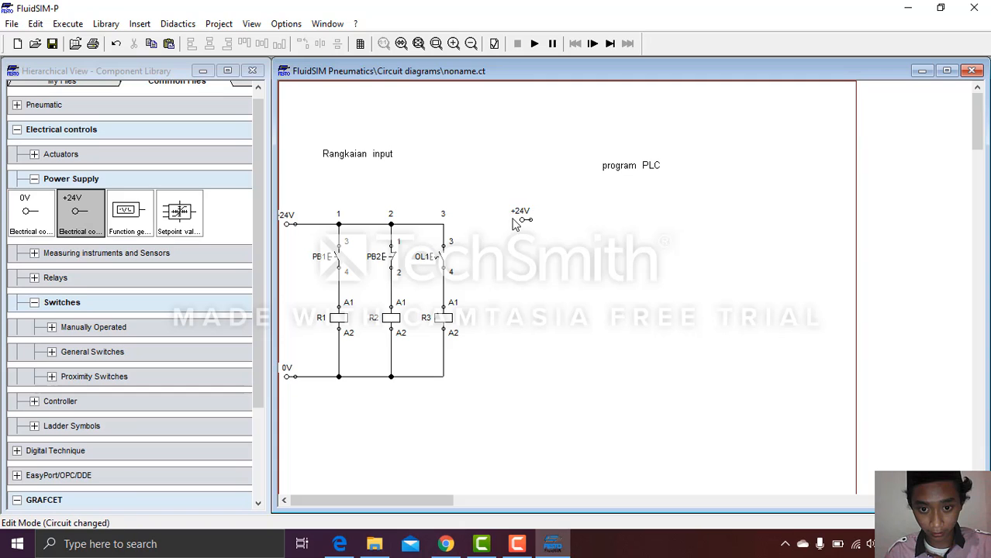
right_click(519, 218)
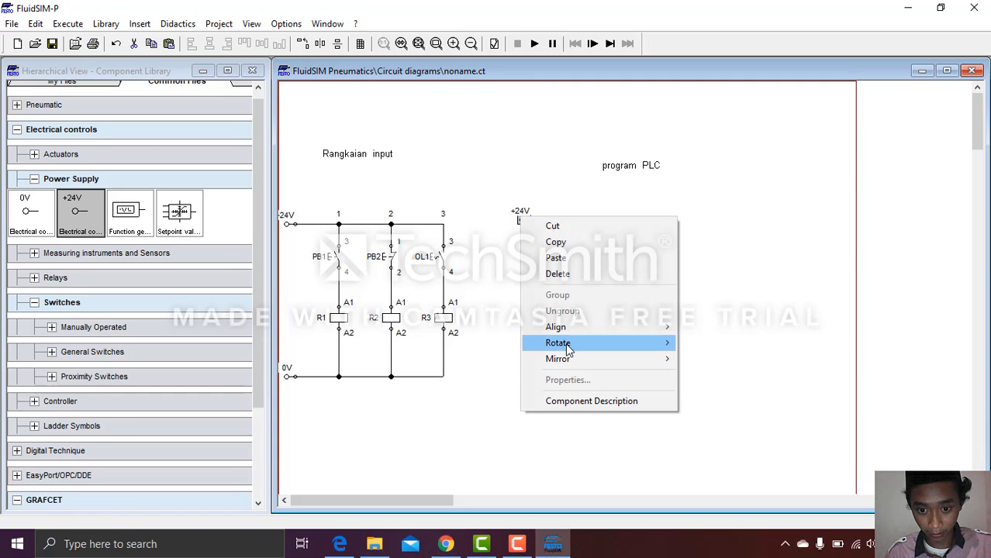
mouse_move(566, 350)
click(697, 342)
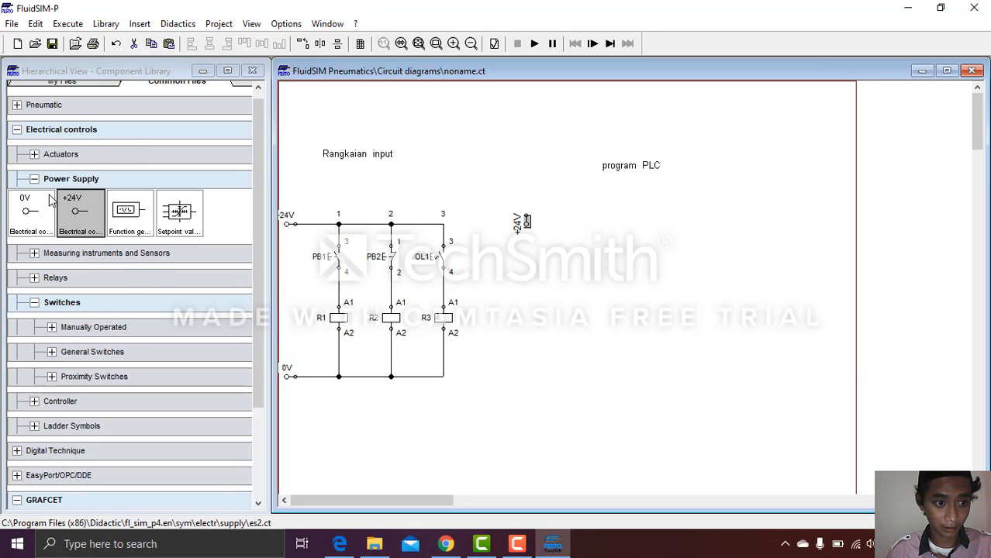
Place a 0V connection below and right of the "program PLC" heading, level with the +24V connection, and rotate it 90°.
drag(30, 213, 745, 222)
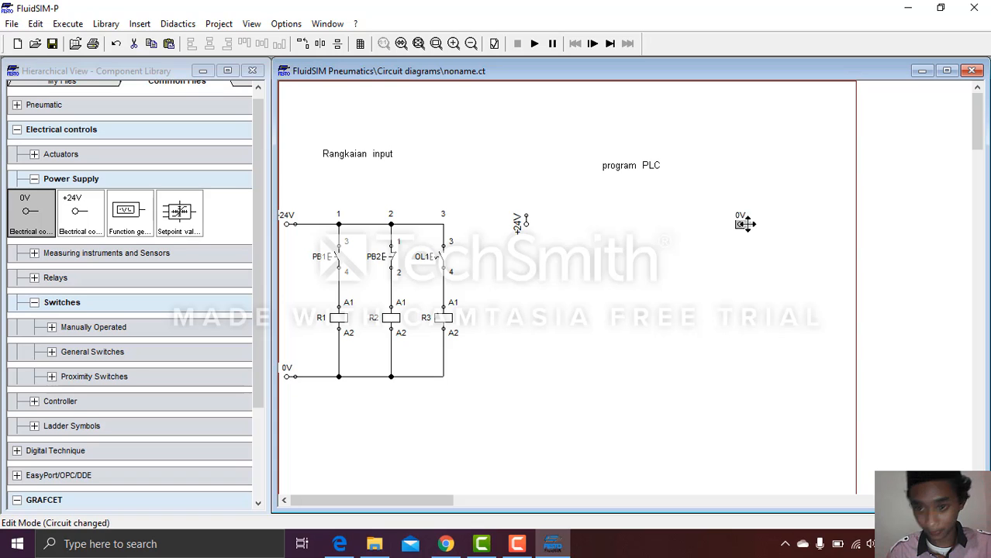
right_click(747, 224)
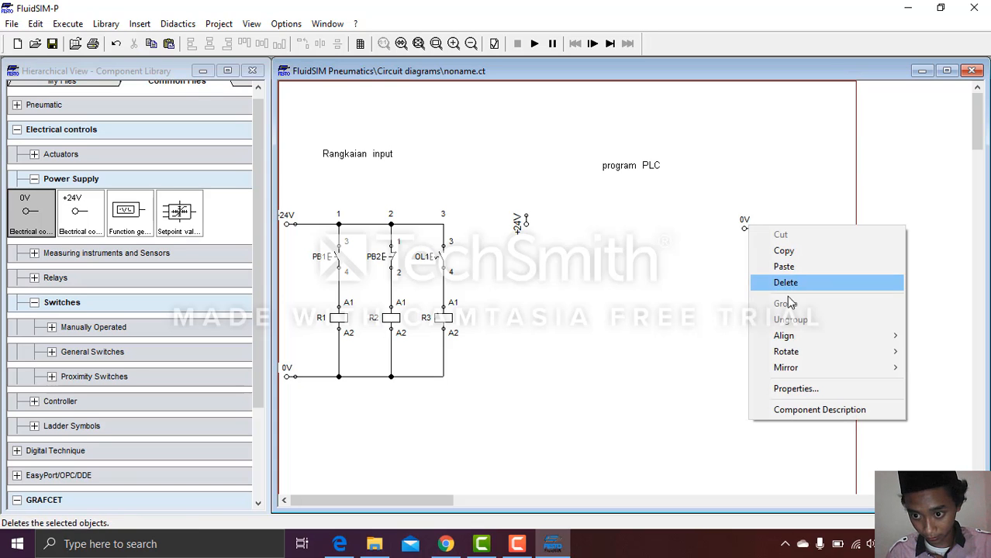
mouse_move(783, 353)
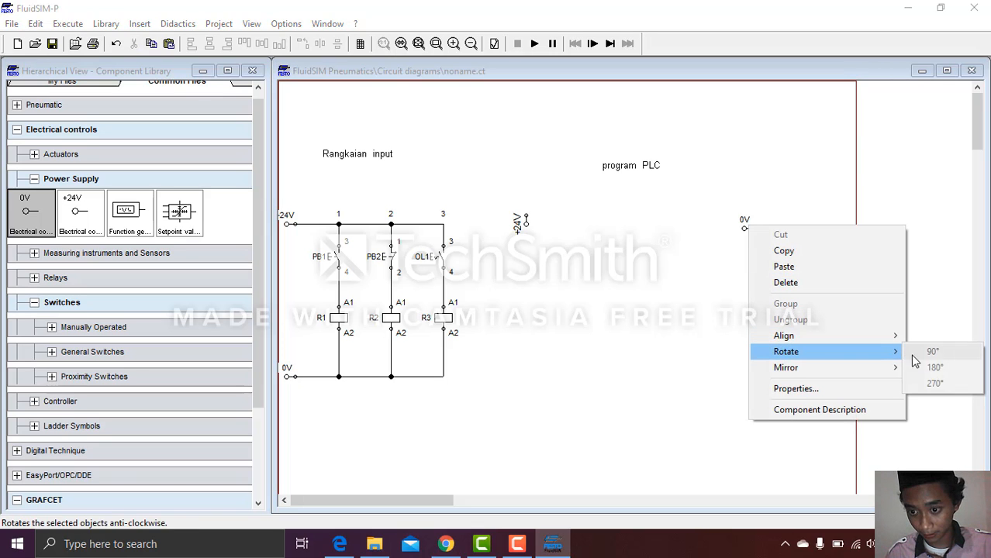
click(747, 224)
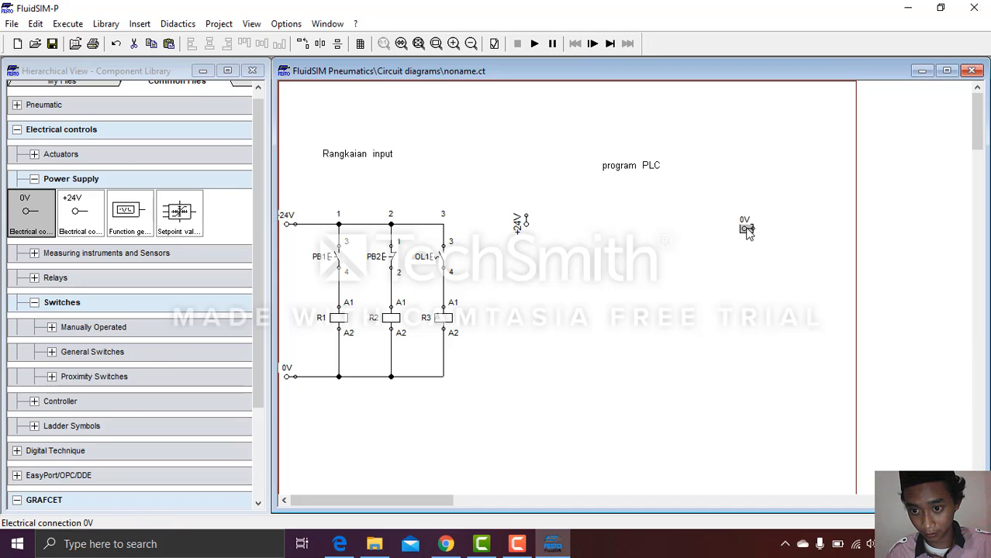
right_click(746, 227)
mouse_move(788, 354)
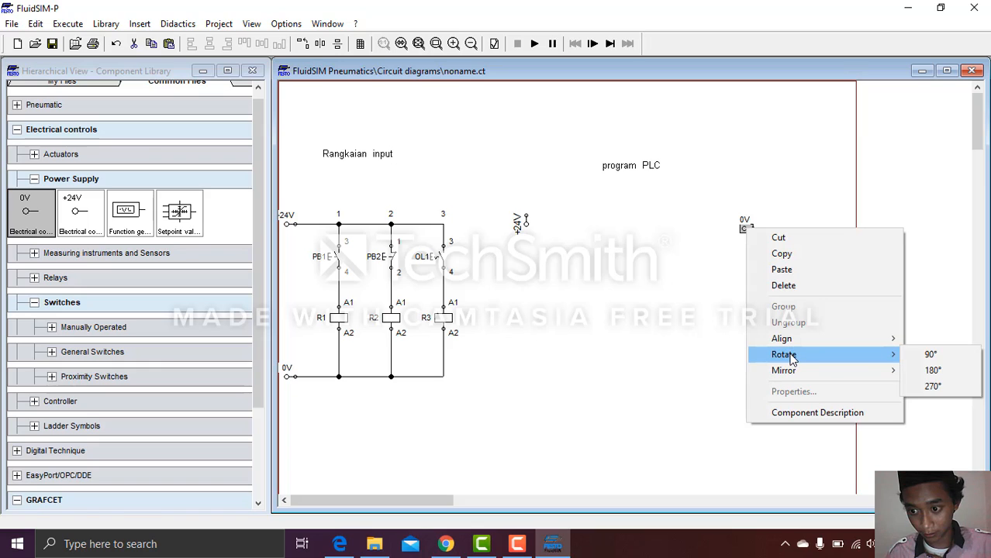
click(942, 355)
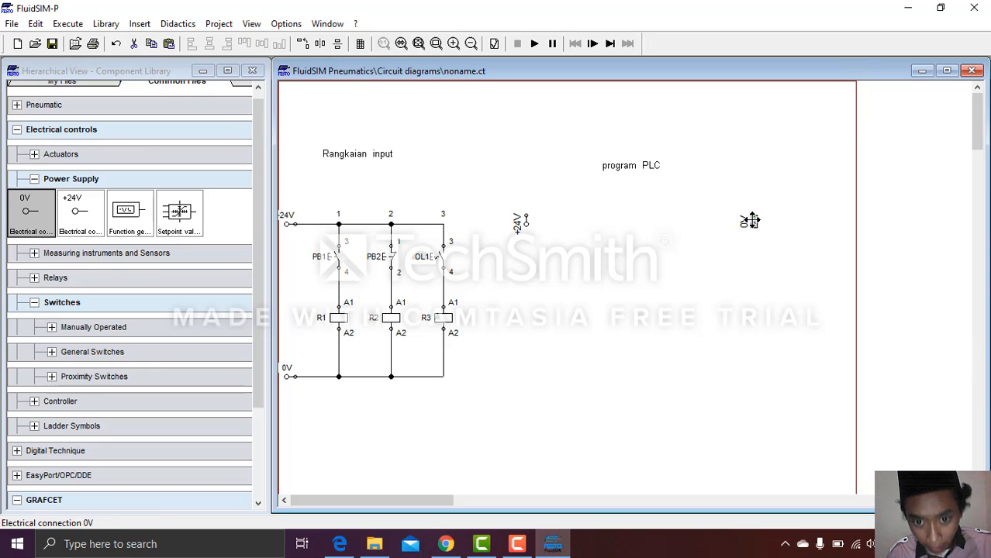
right_click(526, 222)
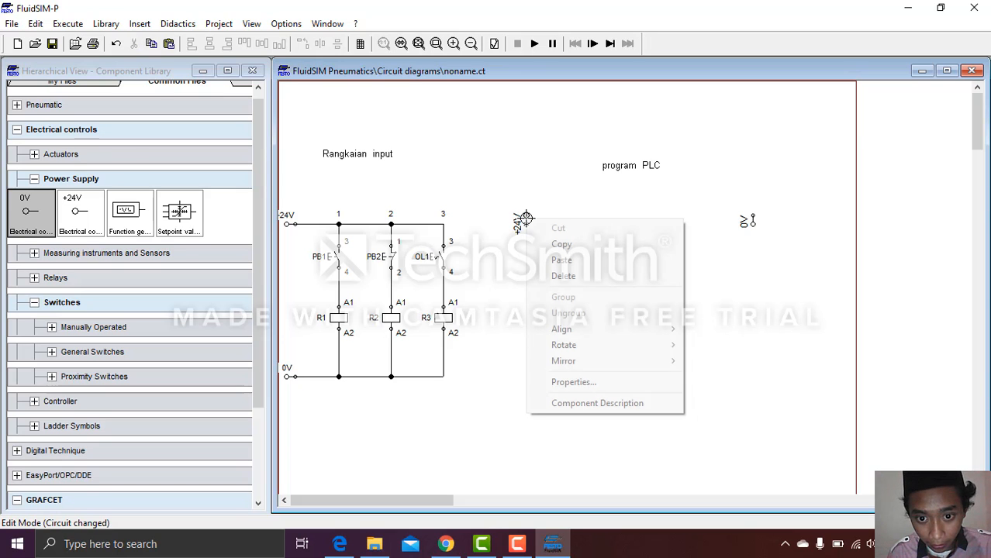
mouse_move(585, 345)
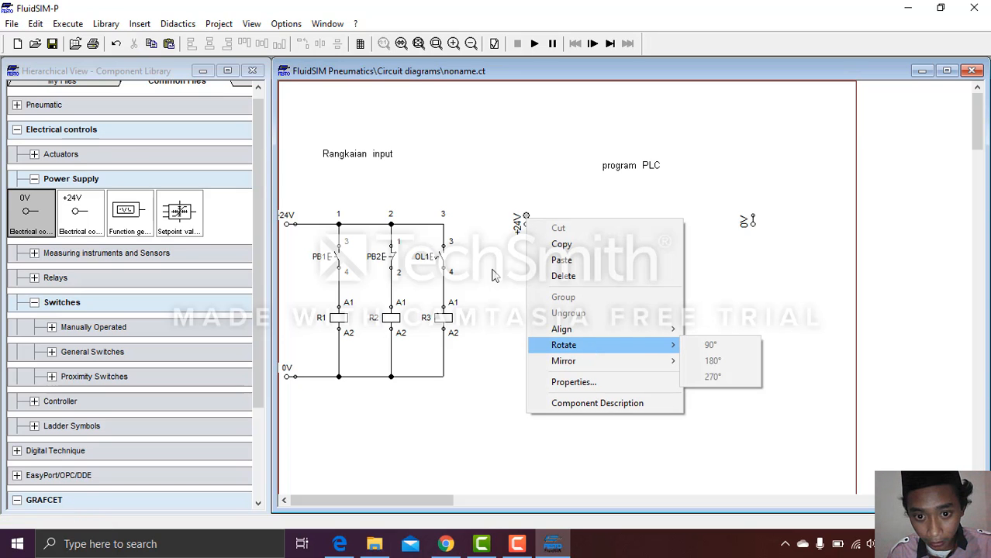
drag(502, 194, 517, 227)
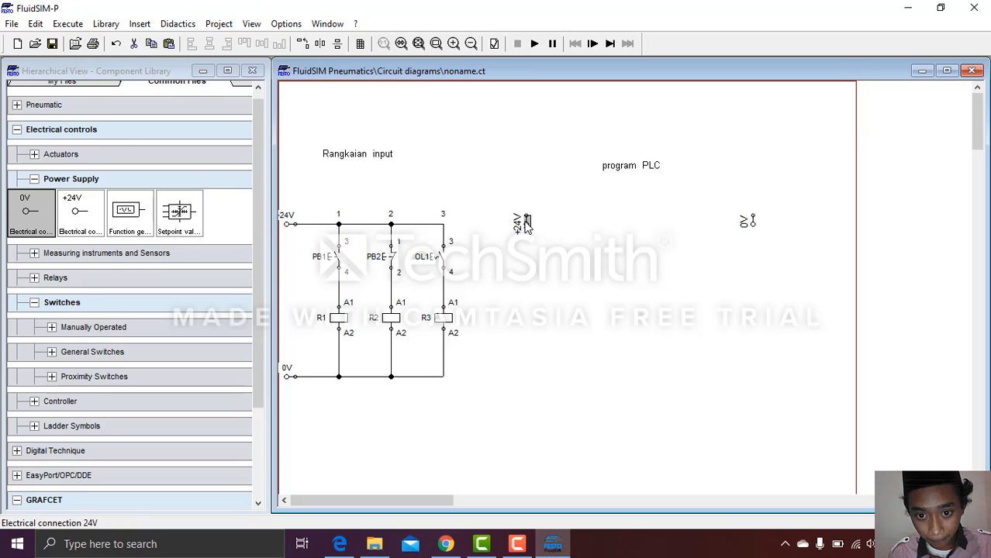
right_click(521, 219)
mouse_move(561, 347)
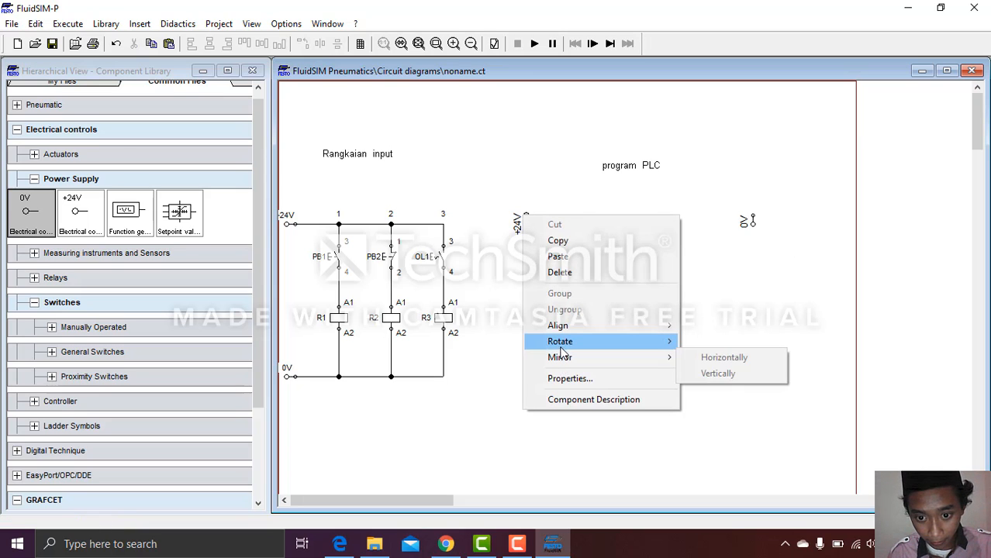
click(496, 302)
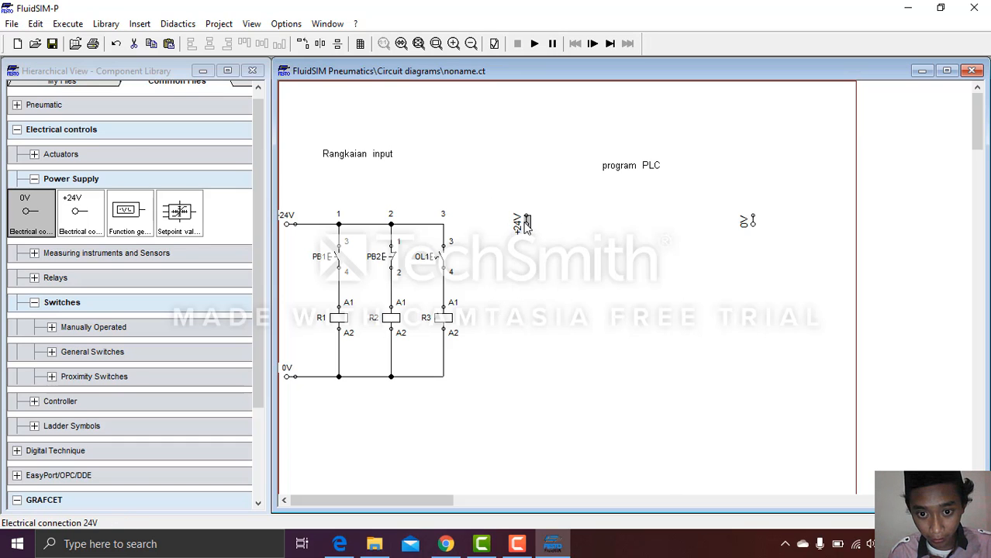
Rotate the +24V connection below the "program PLC" heading by 180° so its terminal points down.
right_click(524, 225)
mouse_move(571, 351)
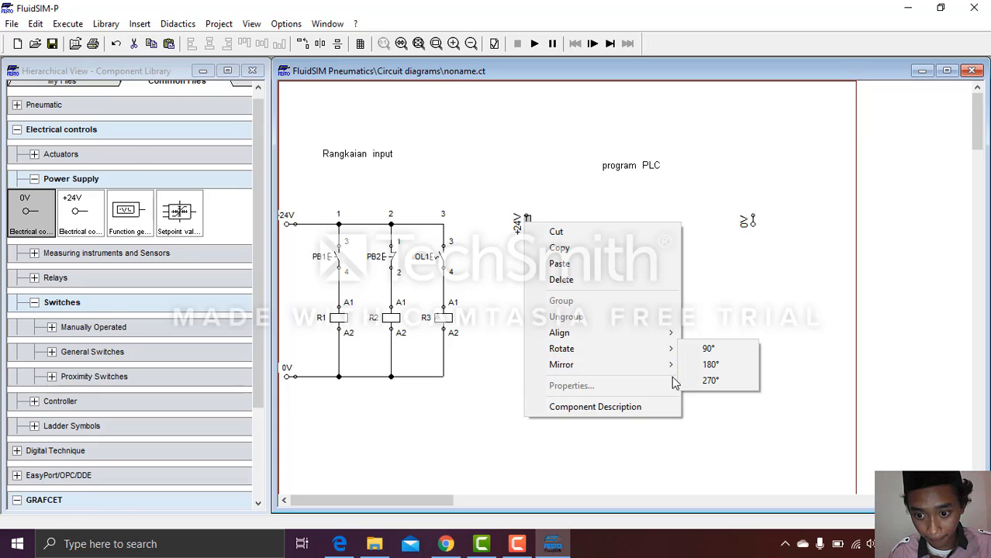
click(710, 366)
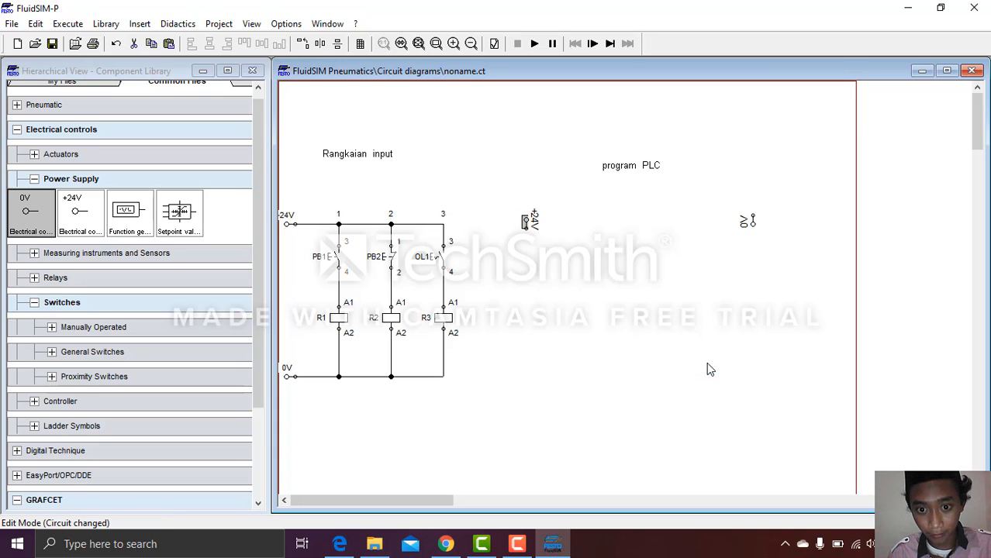
Rotate the 0V connection below the "program PLC" heading by 180° so its terminal points down.
click(752, 225)
right_click(754, 229)
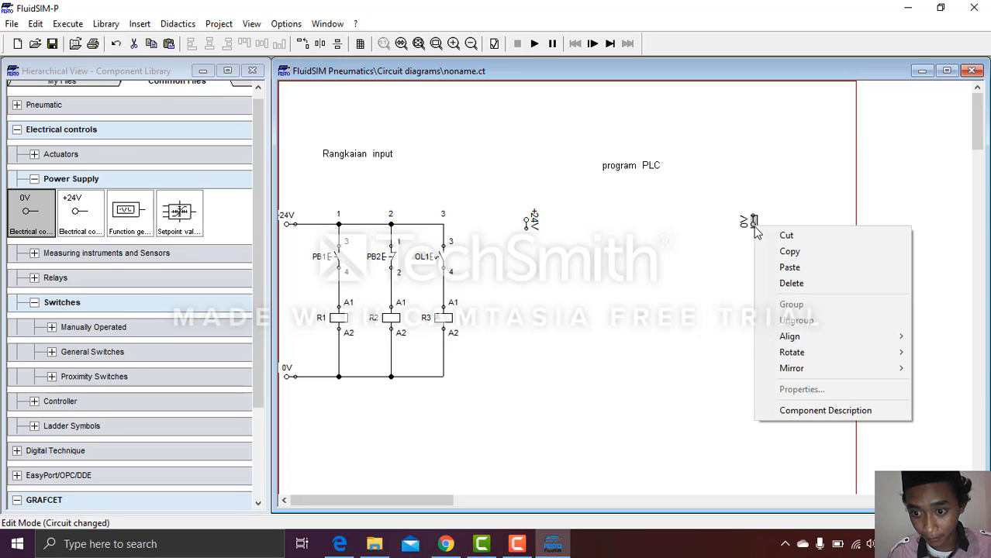
mouse_move(789, 354)
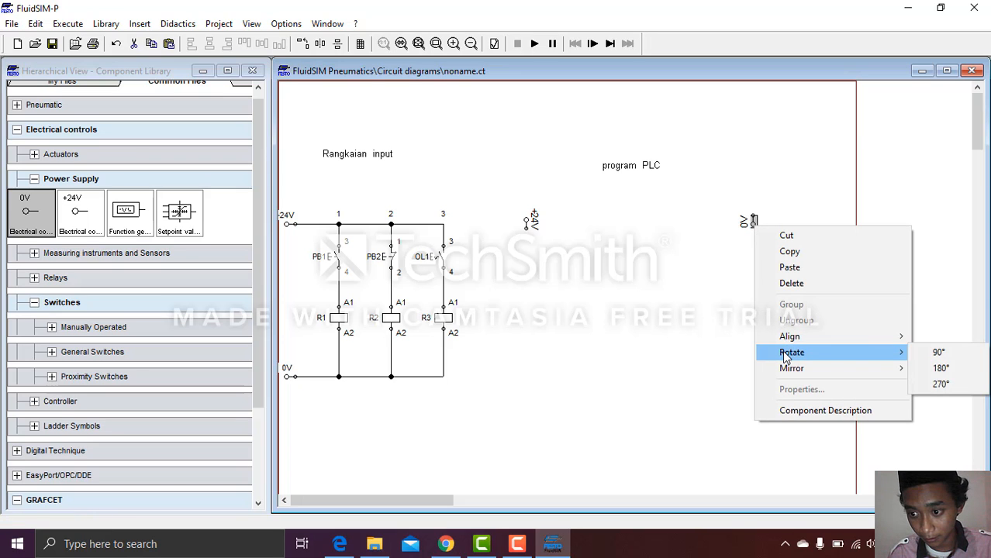
click(927, 368)
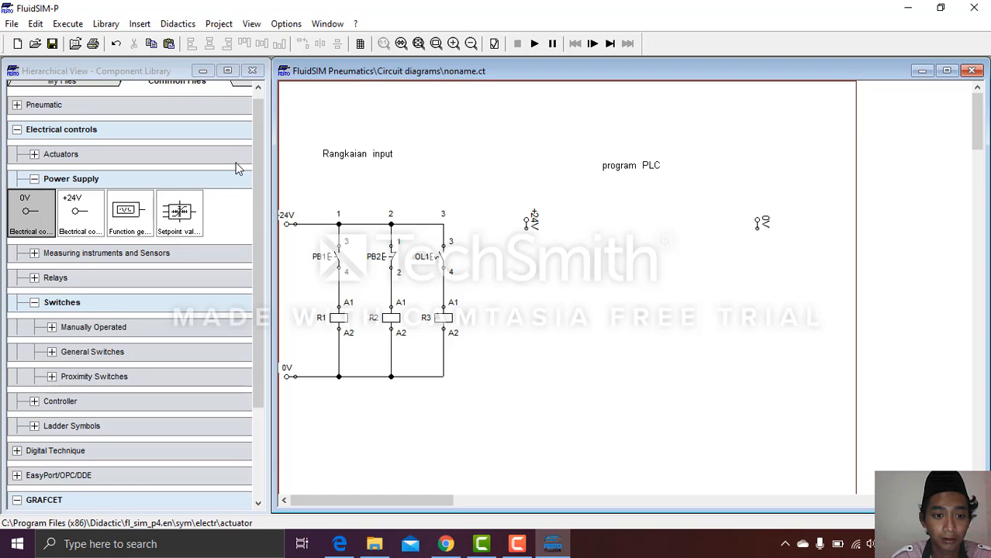
Place a ladder make switch below and right of the +24V connection and wire its left terminal to +24V.
drag(252, 155, 247, 304)
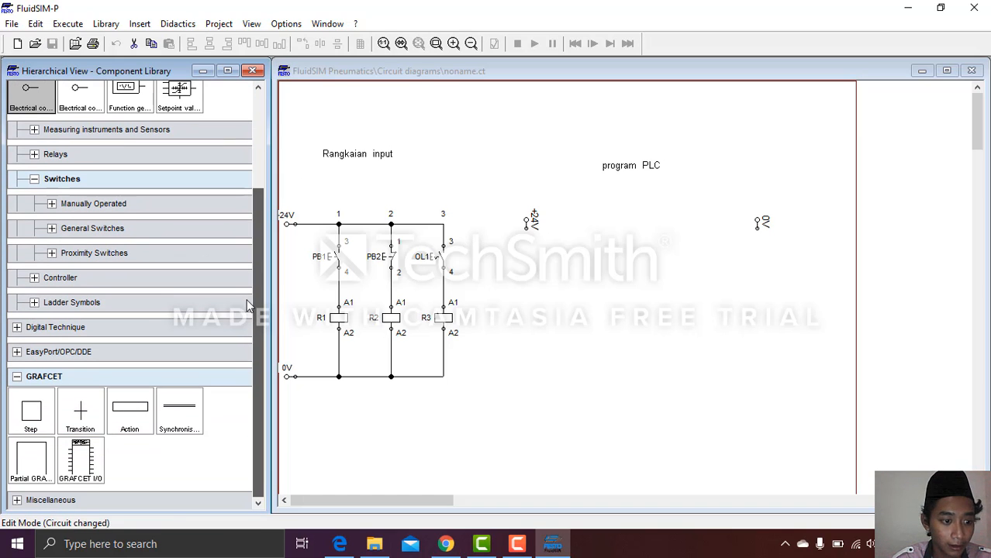
click(14, 376)
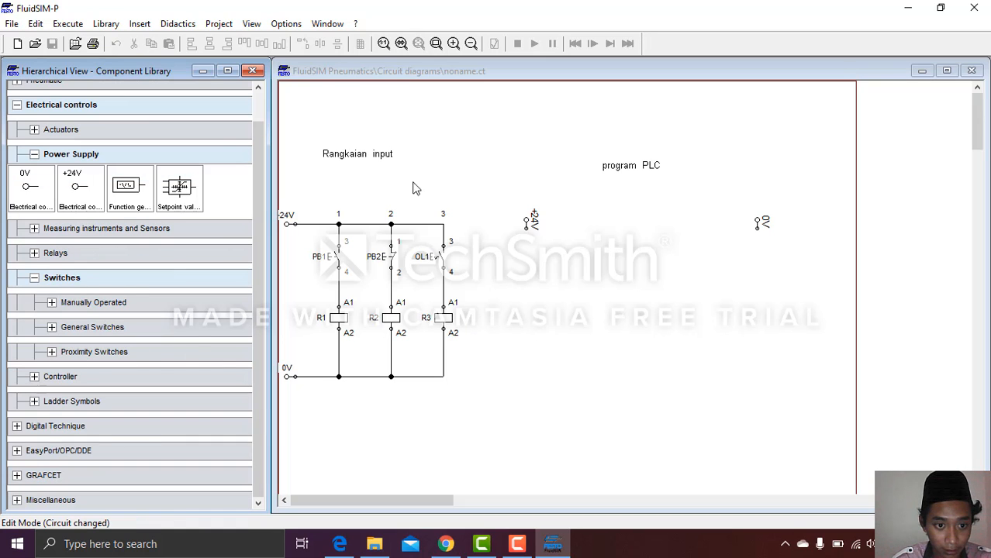
click(39, 401)
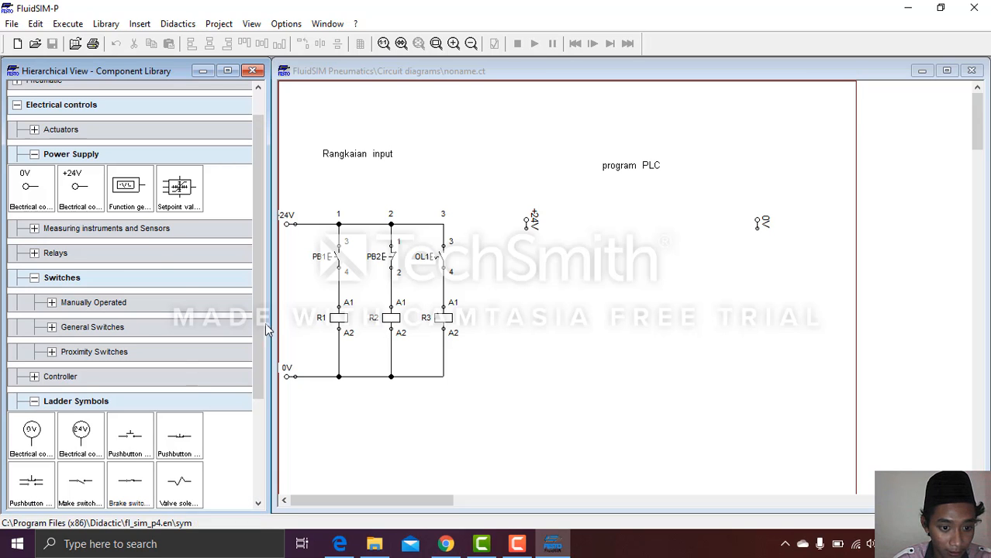
drag(257, 330, 252, 410)
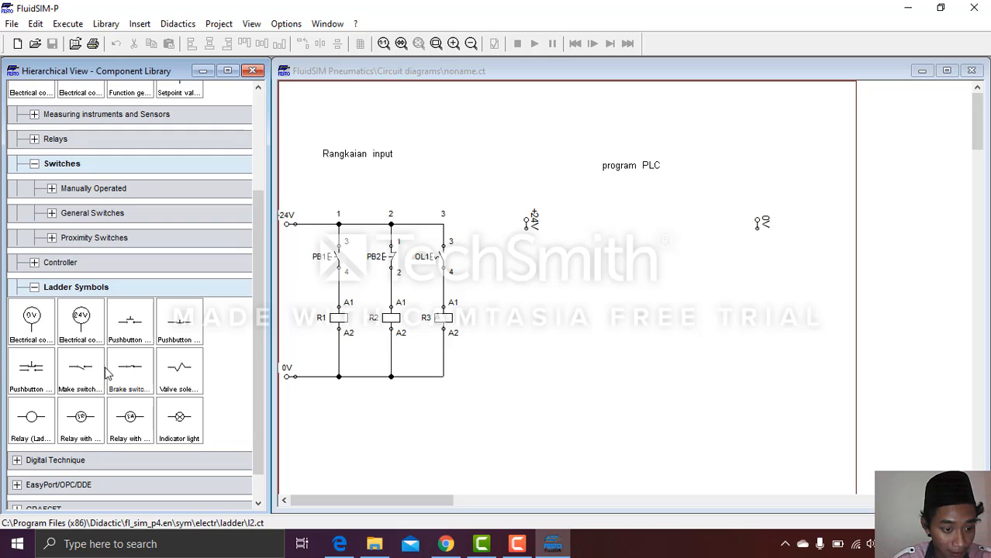
click(81, 367)
drag(80, 368, 554, 255)
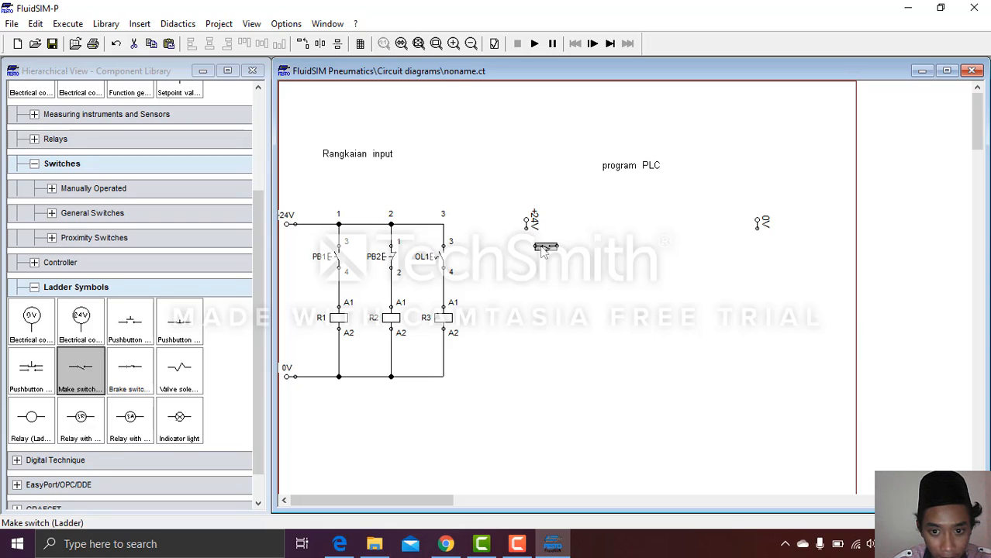
drag(544, 252, 527, 228)
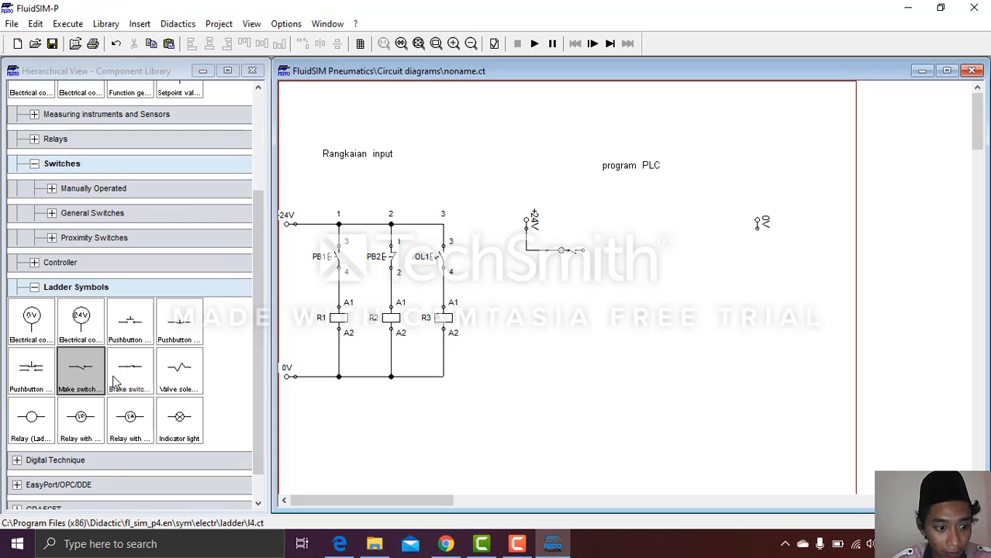
Place a ladder relay in line with the make switch, wire it between the switch and the 0V connection, and shift it right.
drag(23, 419, 685, 245)
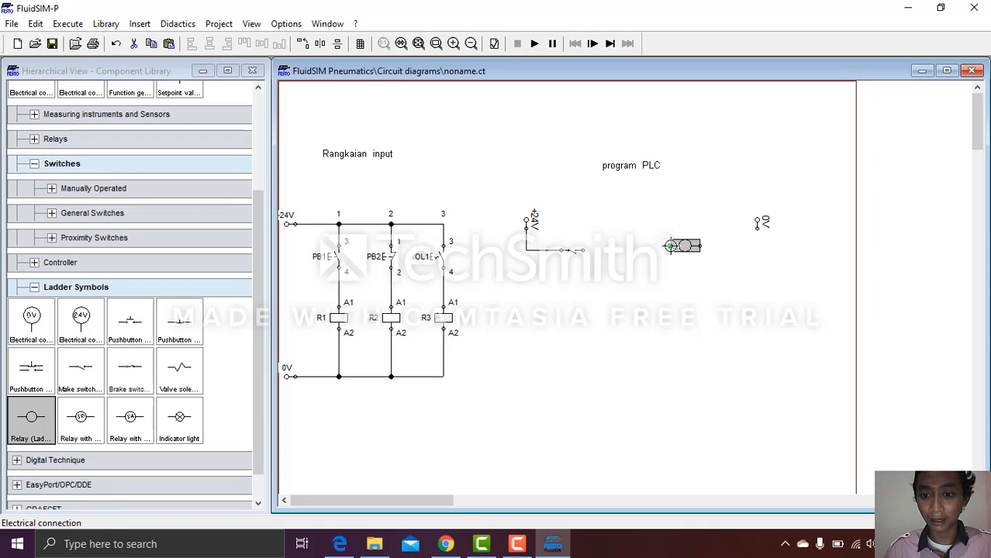
drag(670, 247, 670, 247)
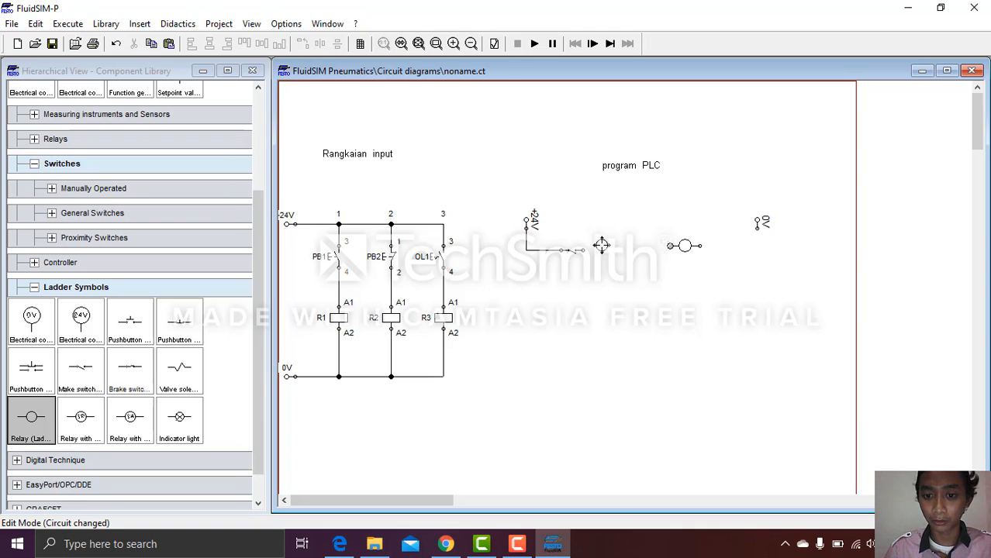
drag(585, 249, 585, 249)
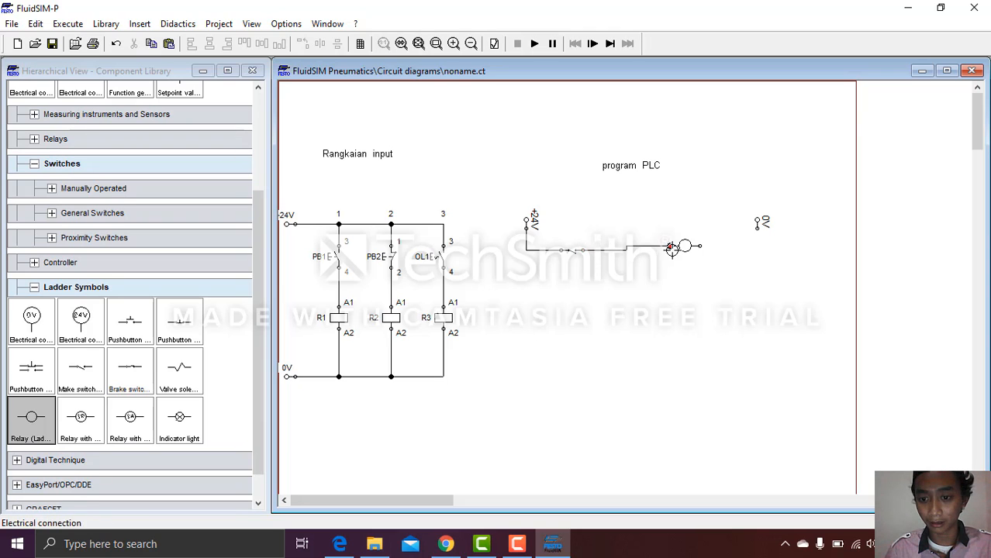
drag(687, 247, 760, 231)
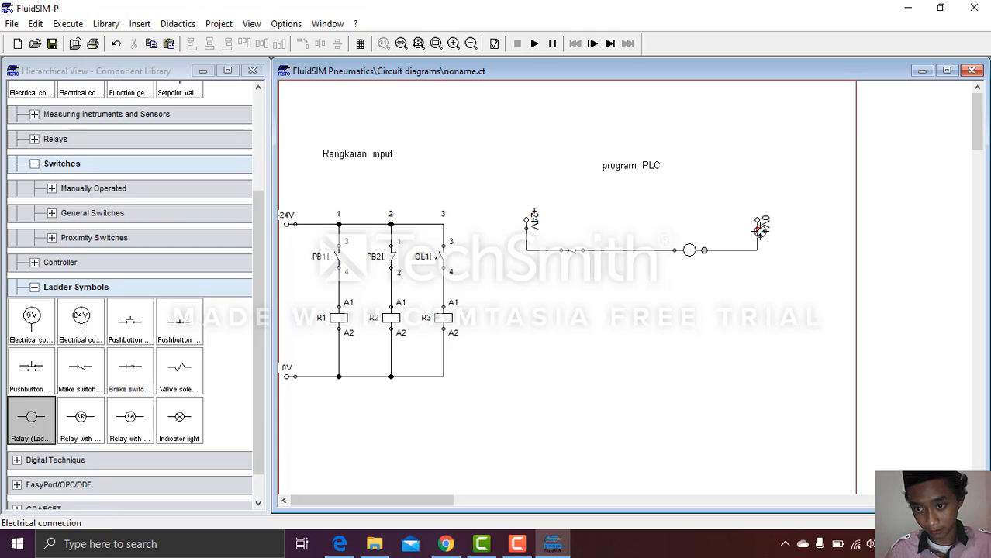
click(689, 249)
drag(699, 249, 711, 249)
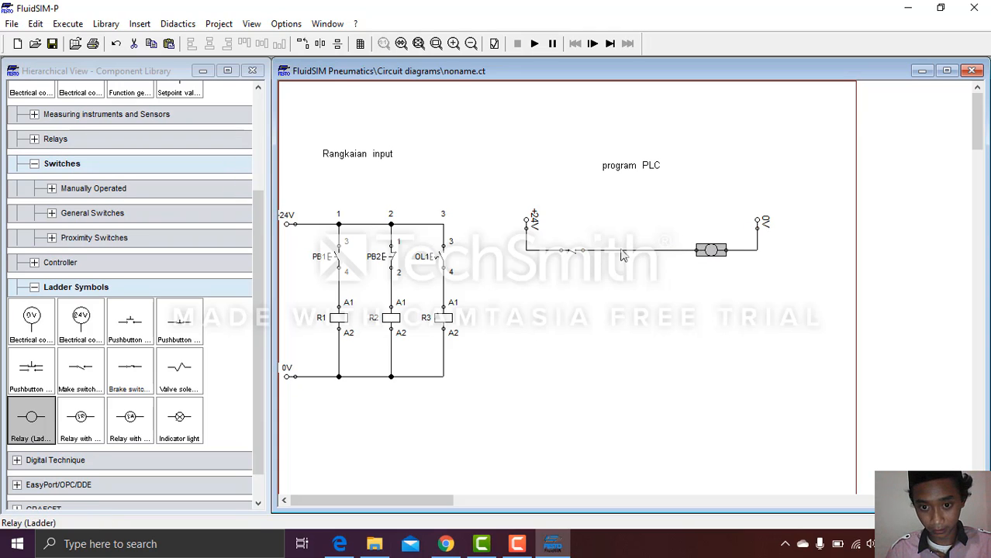
Duplicate the make switch and relay as a second rung directly below the first and wire its relay to the 0V line.
click(517, 247)
drag(515, 243, 775, 289)
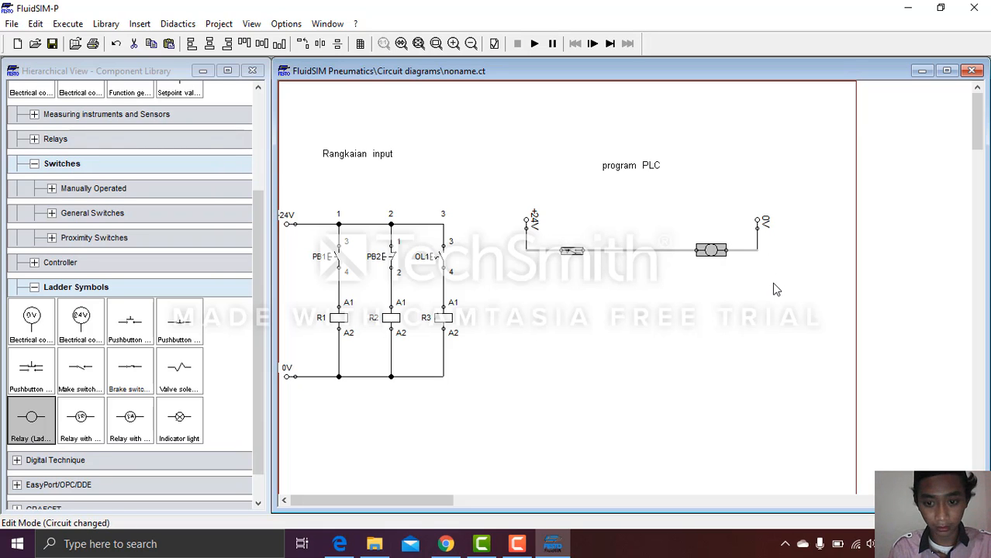
key(ctrl+c)
key(ctrl+v)
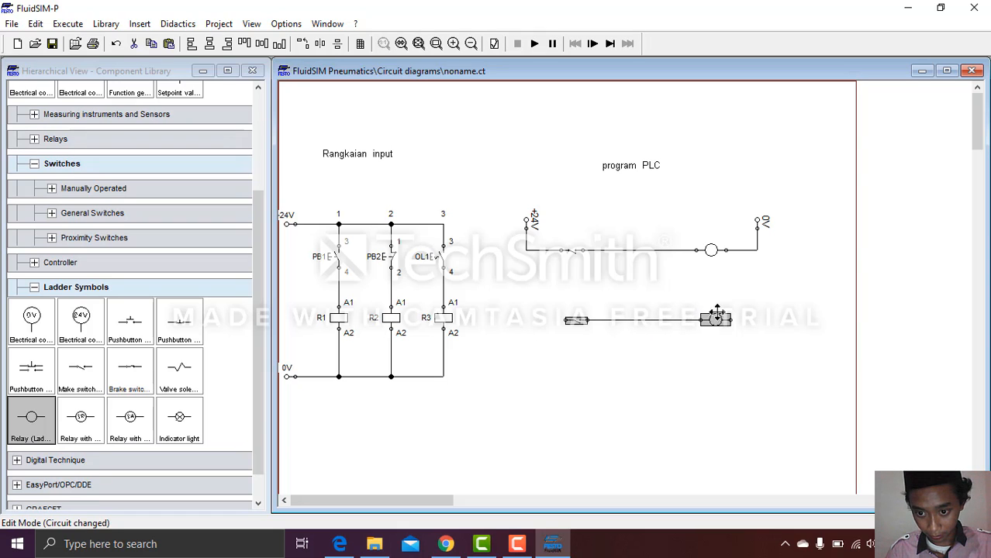
drag(715, 320, 708, 285)
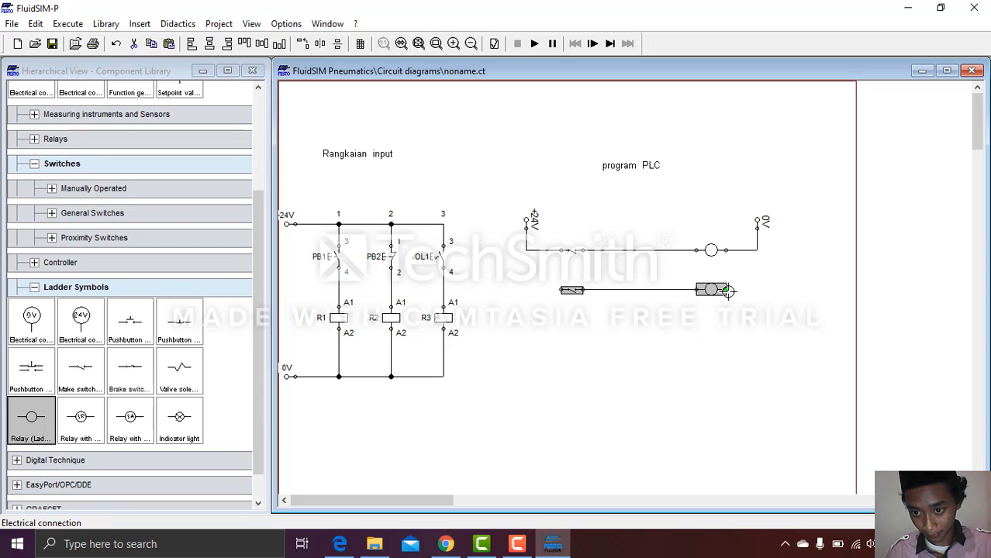
click(734, 267)
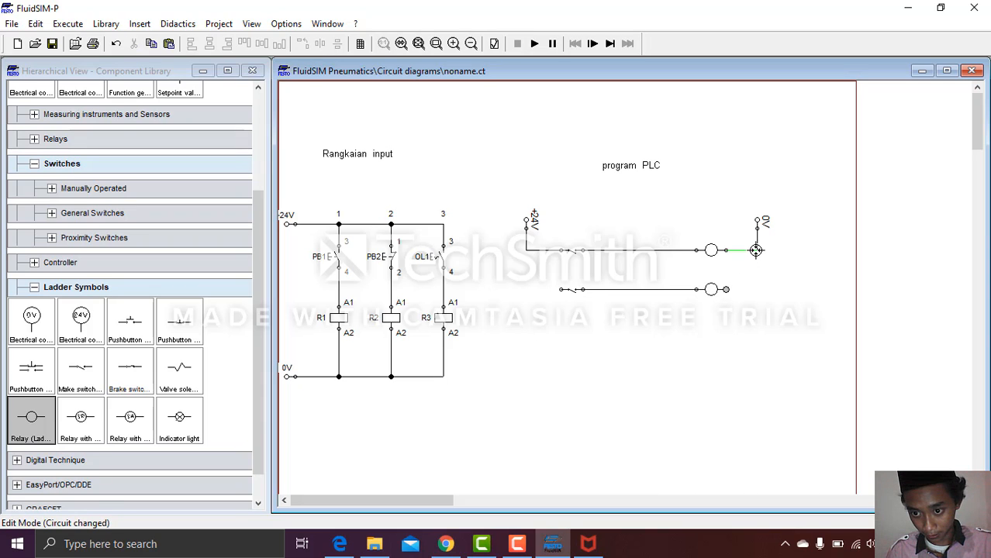
drag(756, 250, 757, 250)
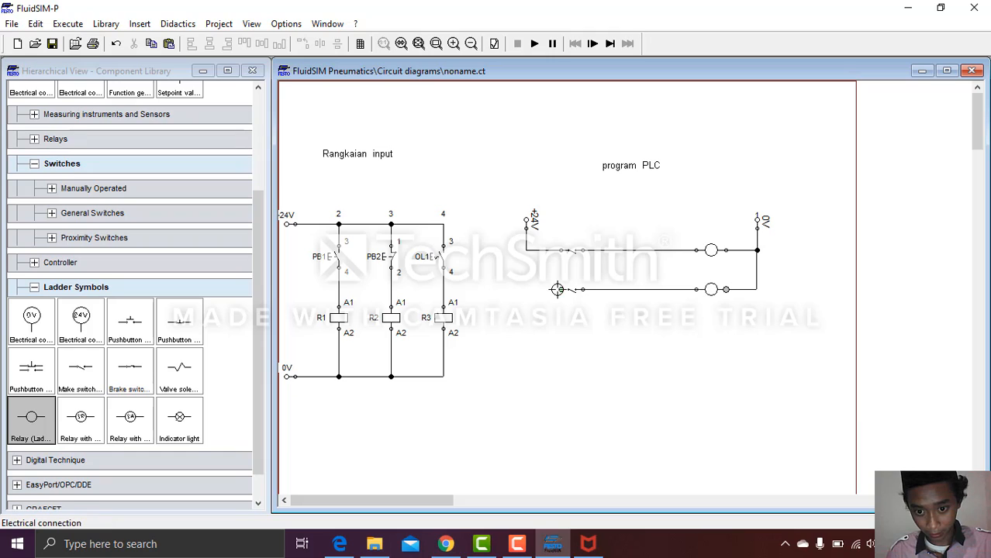
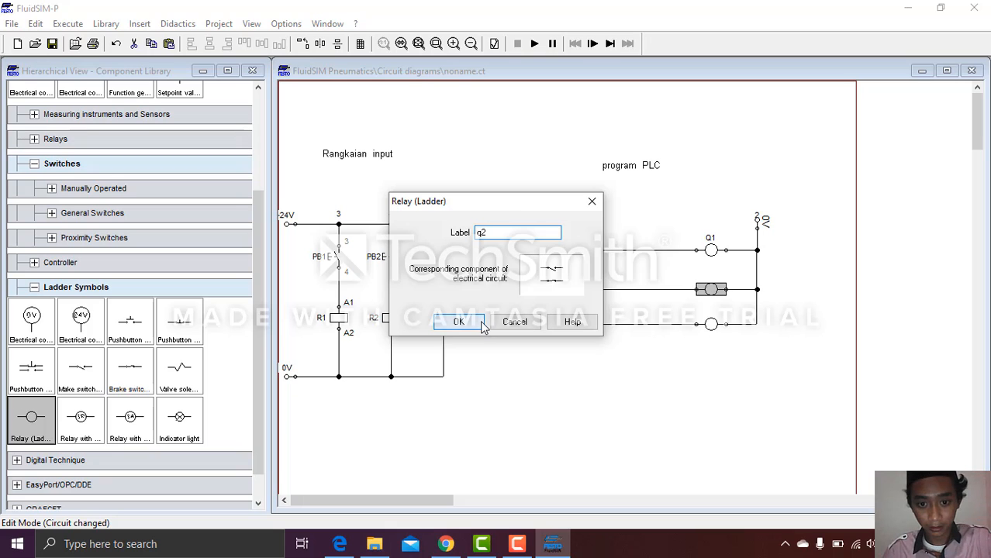
Label the second rung's ladder relay q2 and the third rung's ladder relay q3.
click(454, 322)
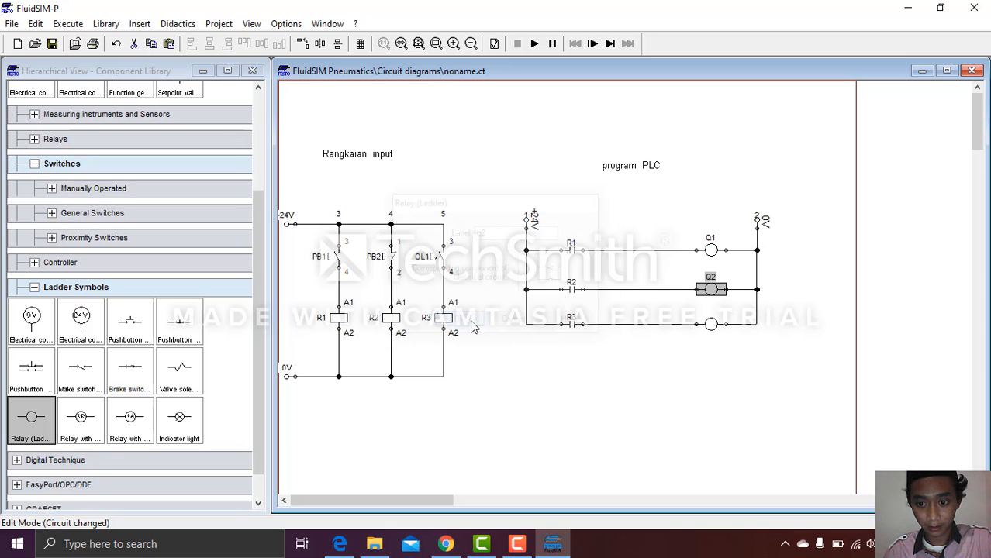
double_click(713, 328)
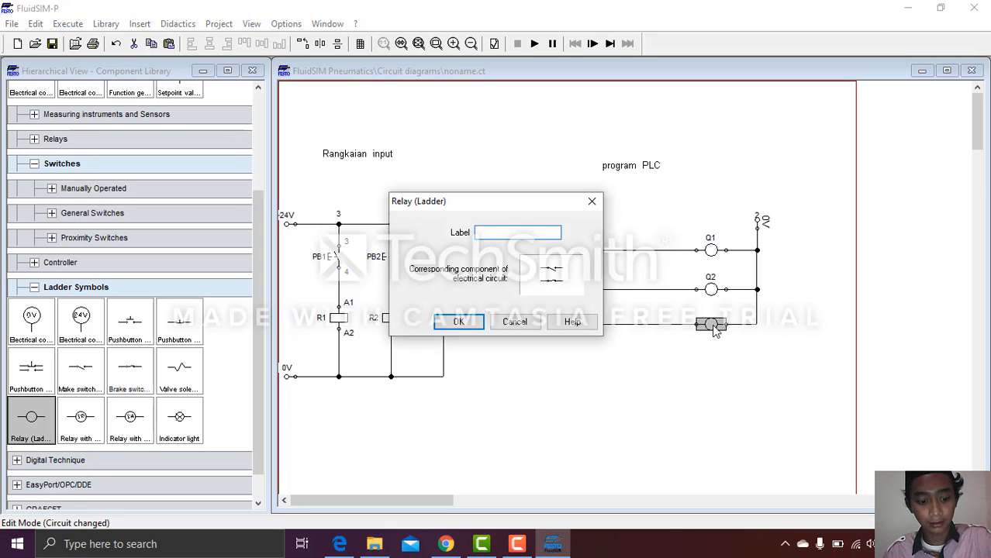
text(q)
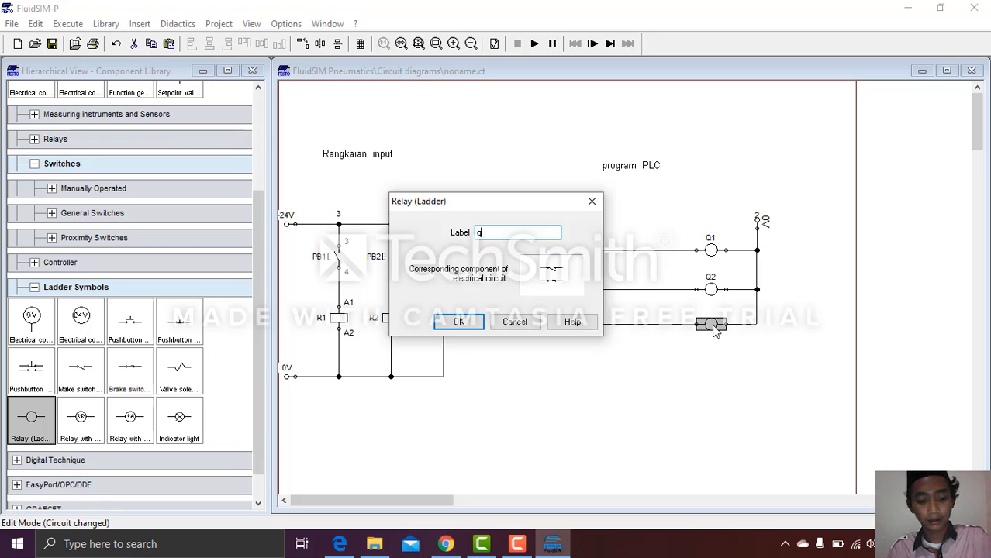
text(3)
key(Return)
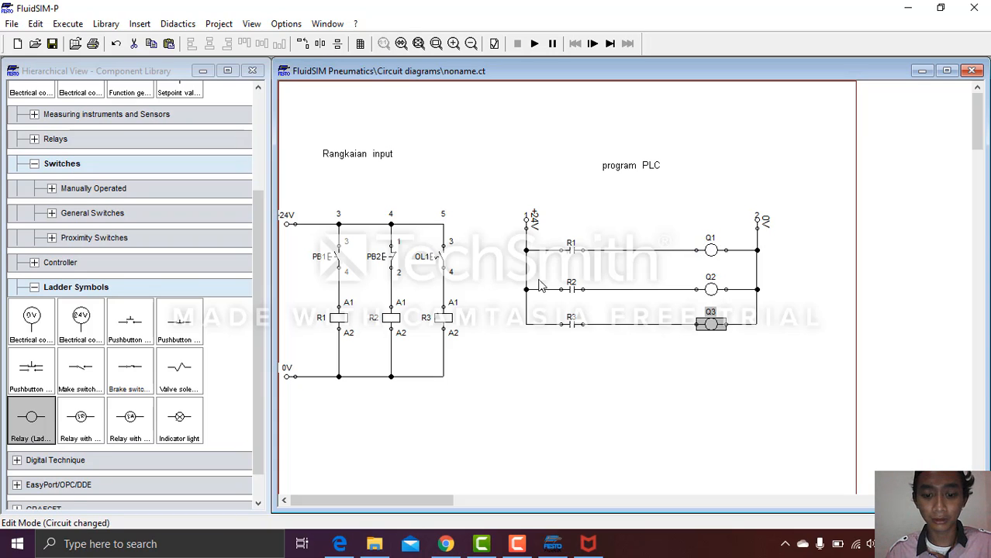
click(671, 363)
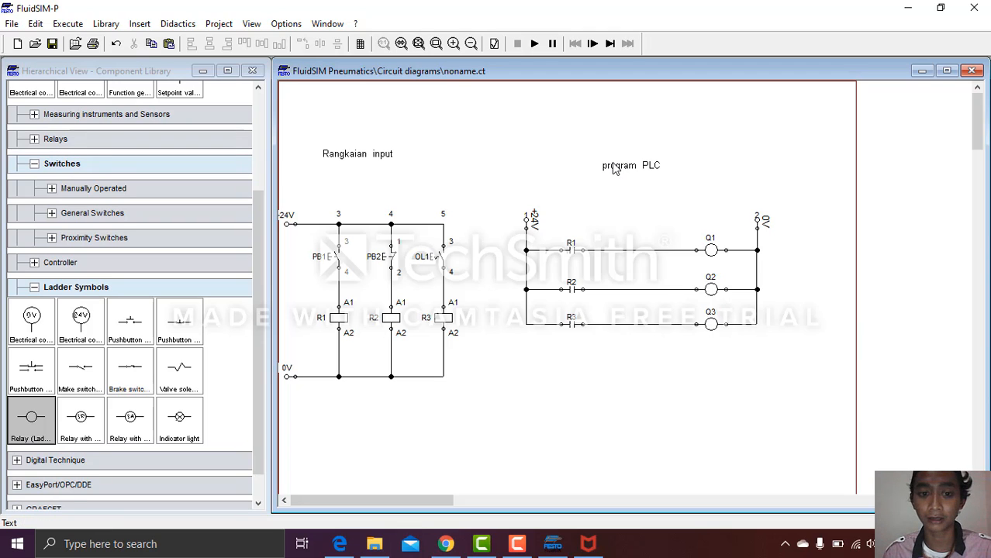
Shift the "program PLC" heading slightly right and place a copy of it to the upper right of the PLC circuit.
drag(612, 169, 622, 169)
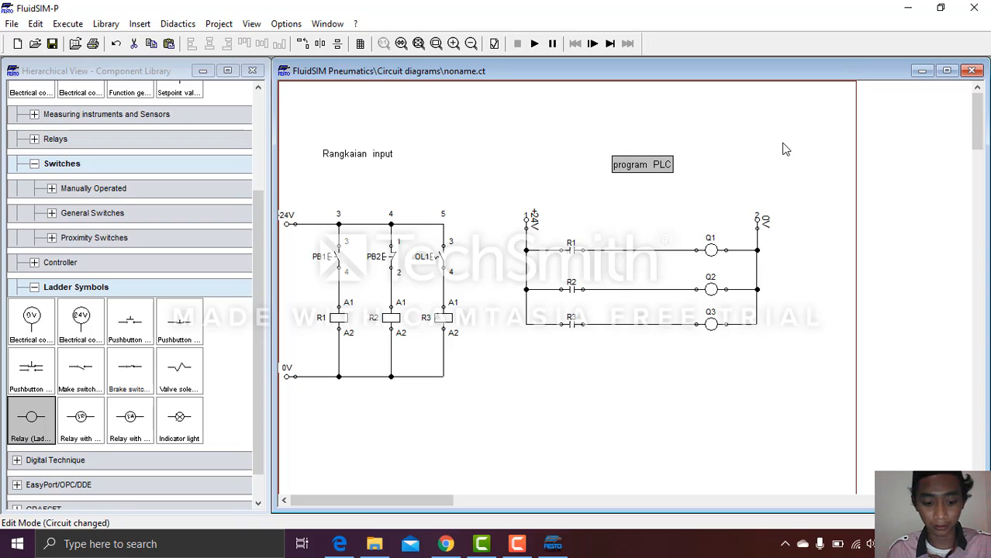
key(ctrl+v)
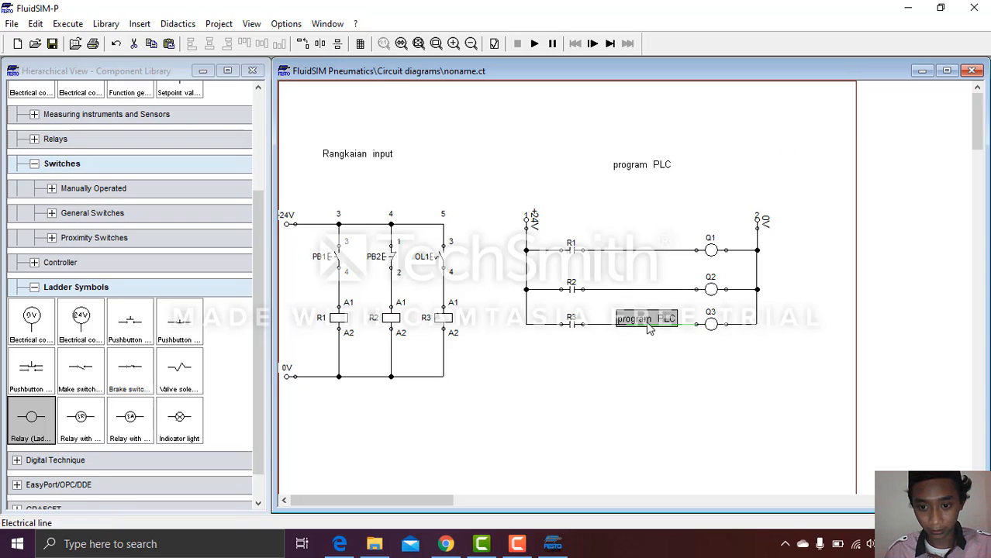
drag(649, 328, 714, 309)
drag(769, 281, 874, 159)
Change the copied heading's text to "rangkaian output" and nudge it slightly down.
double_click(875, 162)
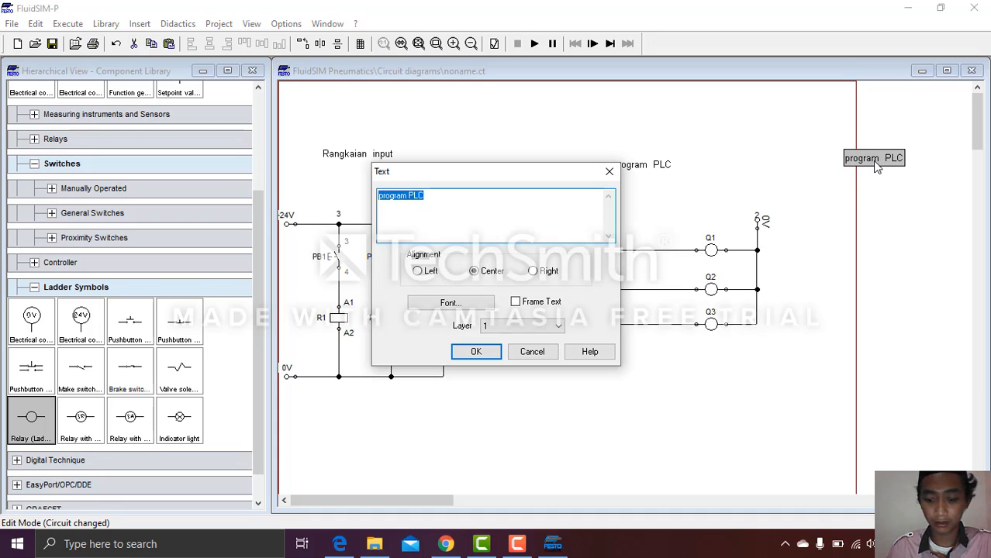
key(BackSpace)
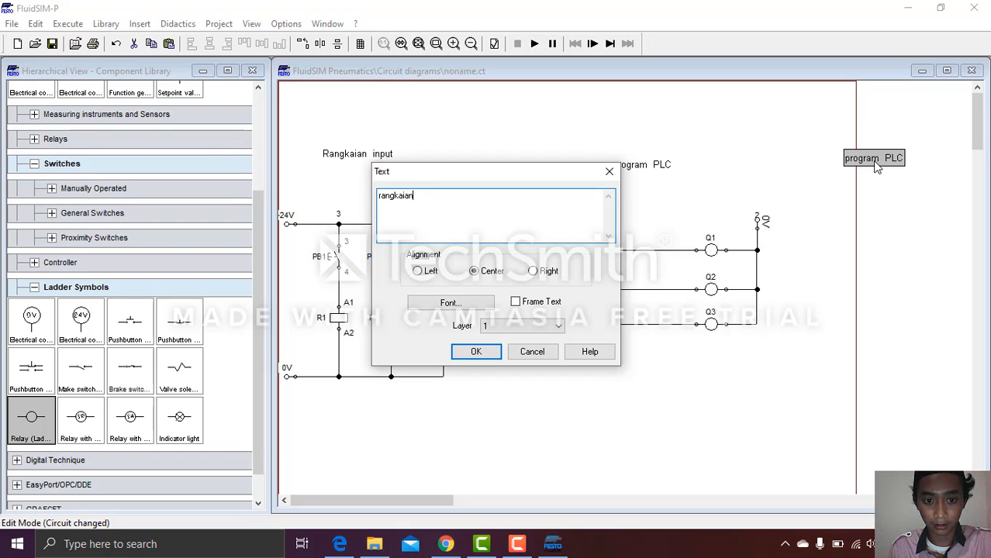
key(BackSpace)
key(BackSpace)
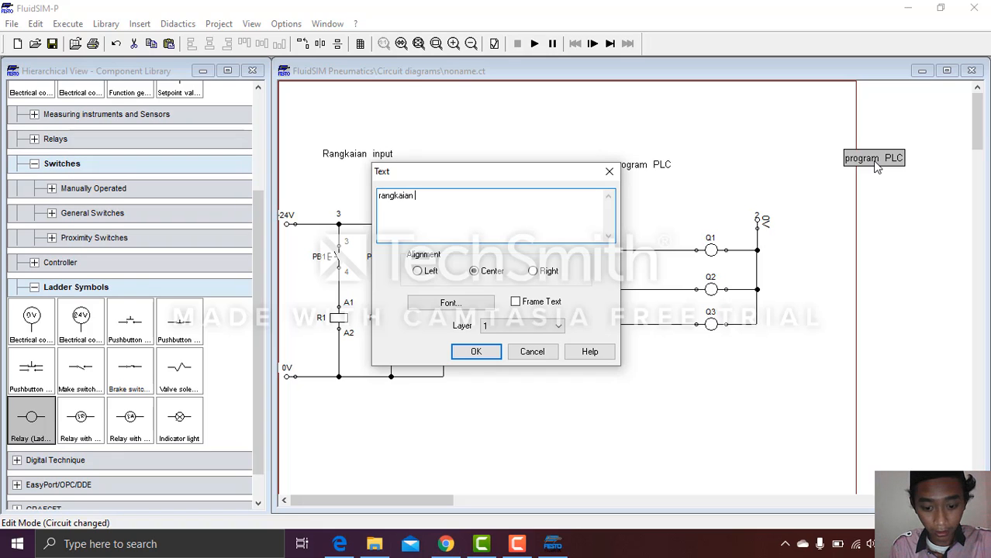
text(an outp)
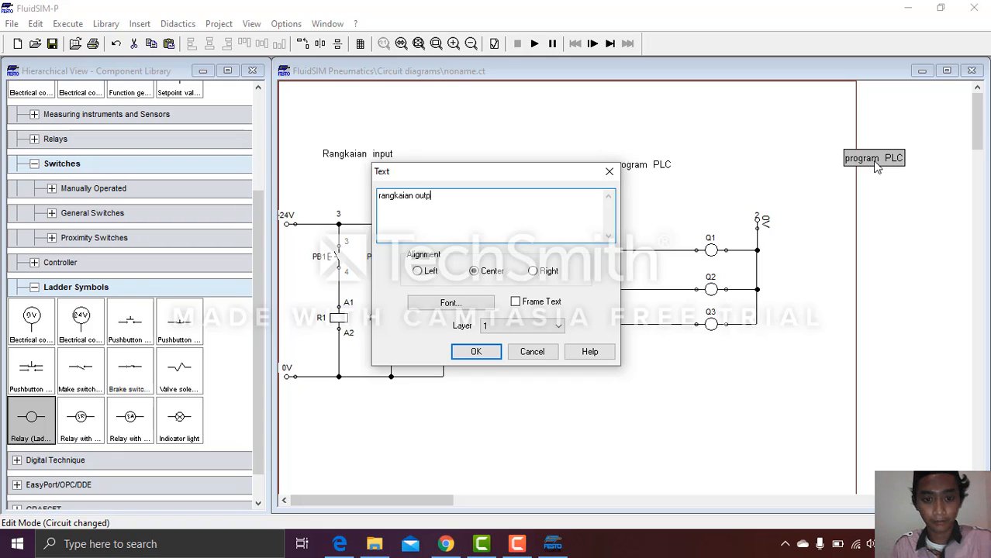
text(ut)
key(Return)
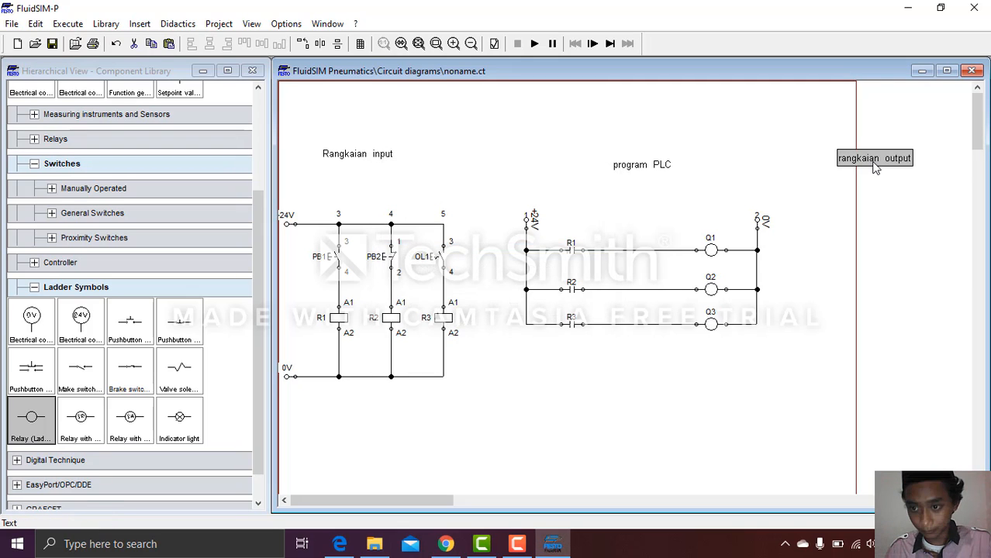
drag(868, 164, 867, 166)
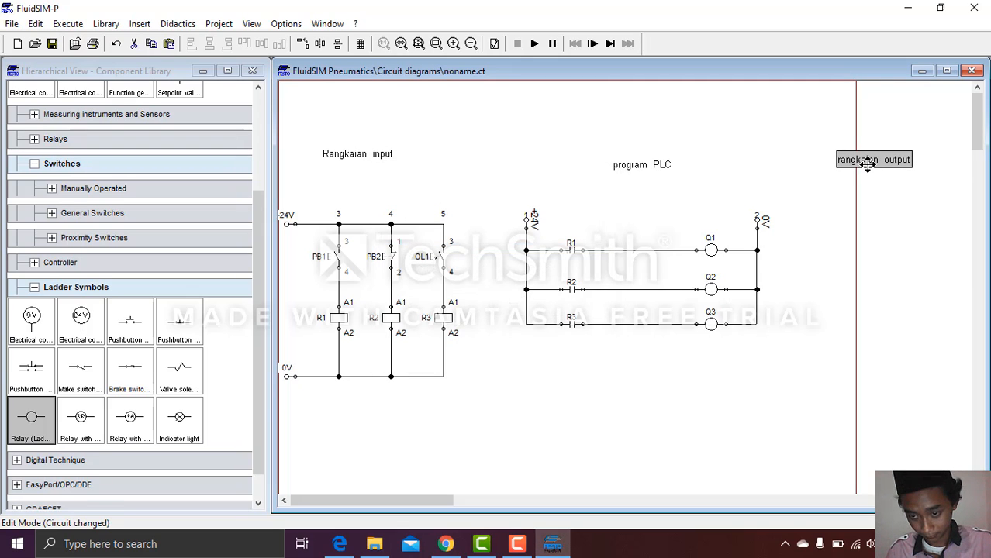
mouse_move(976, 146)
mouse_down()
mouse_move(979, 178)
mouse_move(969, 152)
mouse_up()
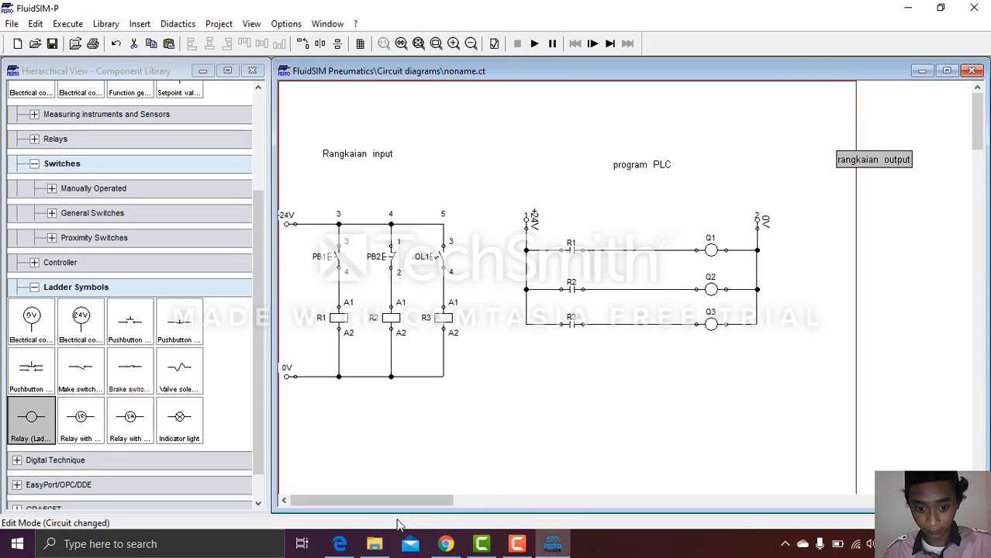
drag(403, 500, 438, 459)
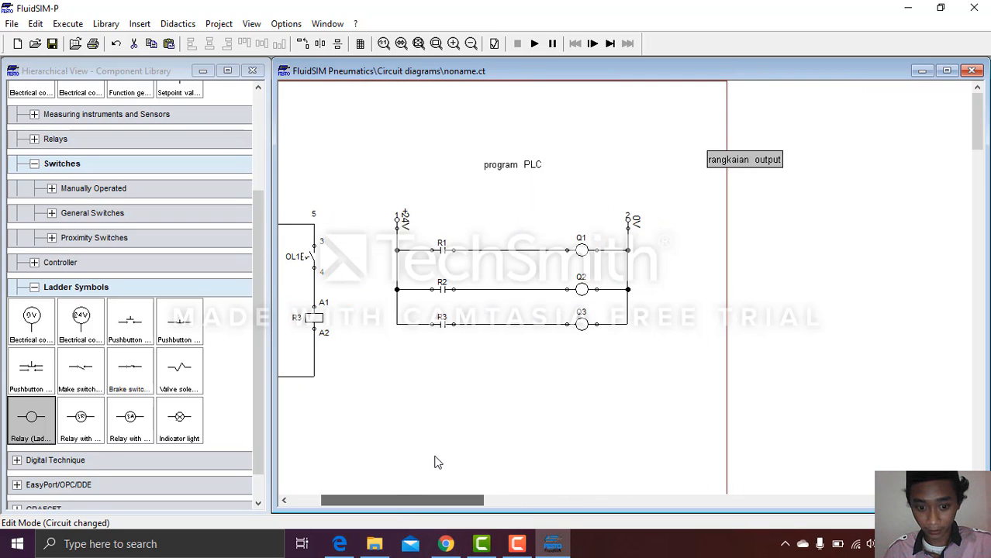
Examine the PLC output wiring and the relay-contact load circuit on page 18 of the Praktikum PDF in Edge, then return to FluidSIM.
click(339, 544)
scroll(822, 329, down, 5)
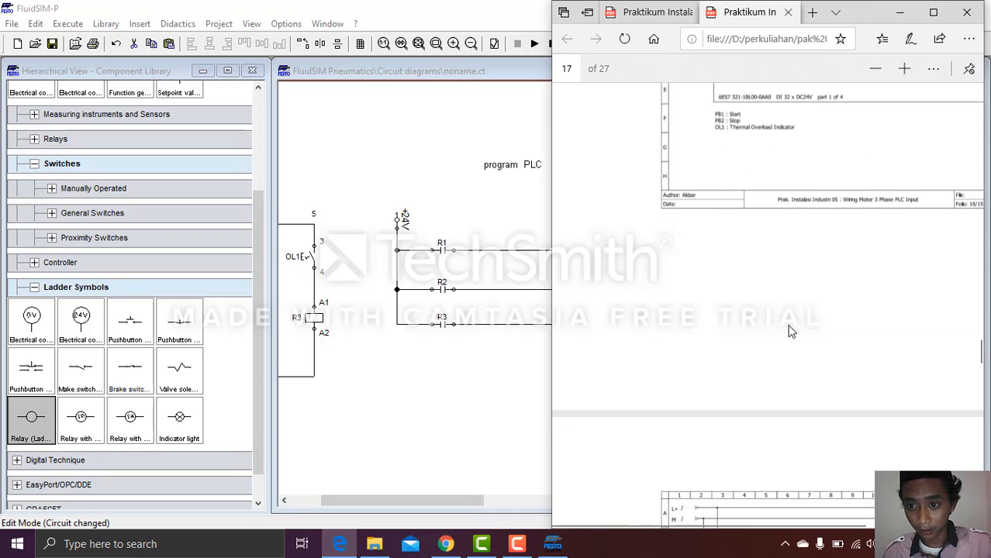
scroll(789, 331, down, 3)
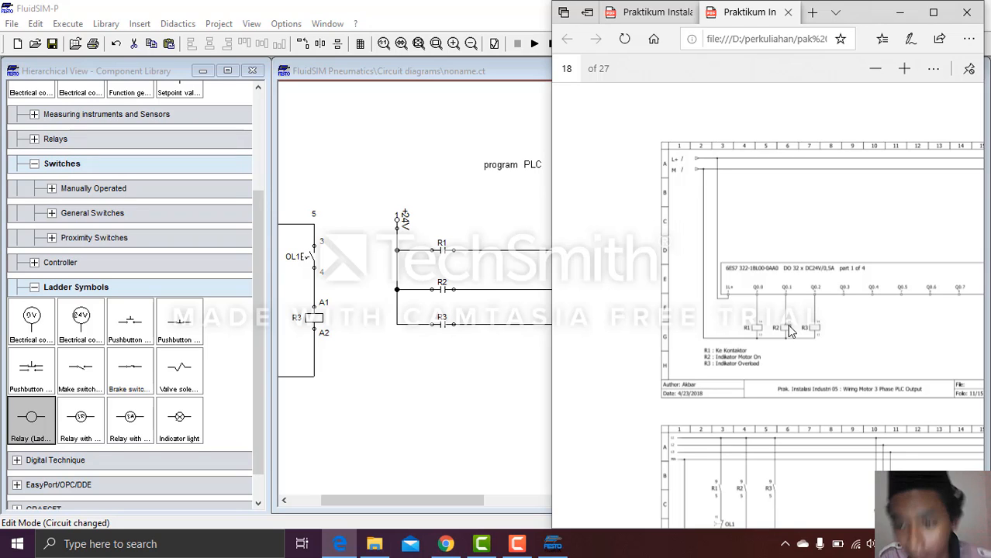
scroll(789, 331, down, 2)
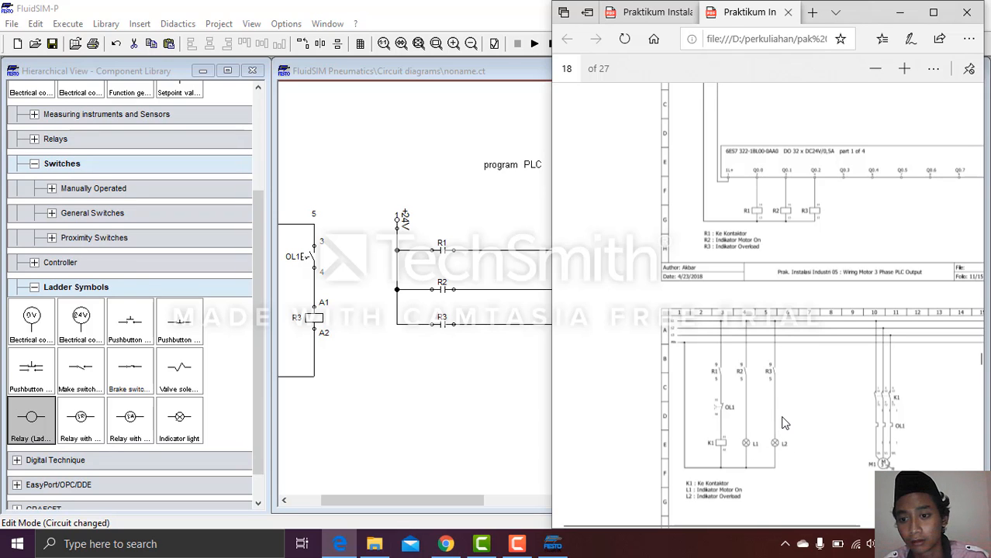
scroll(760, 341, down, 1)
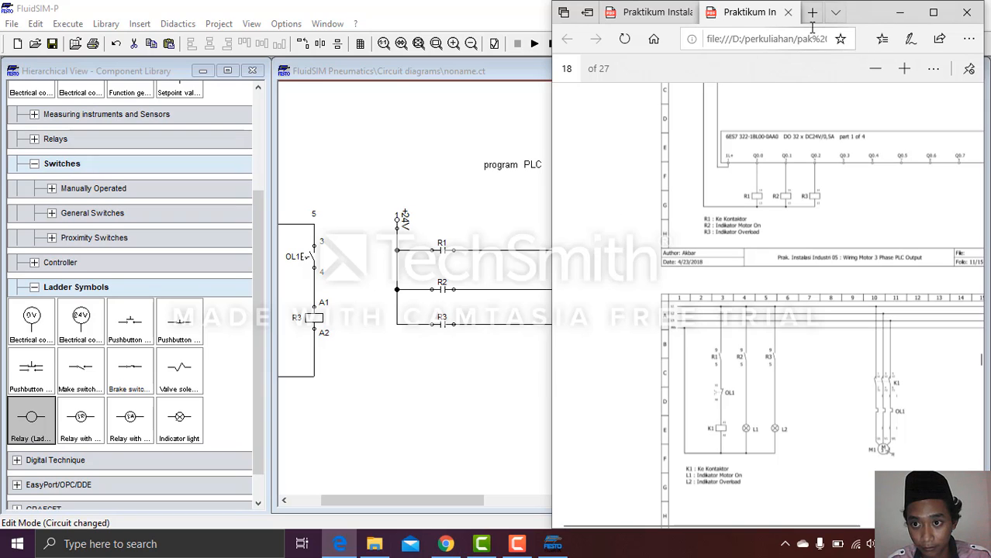
click(901, 13)
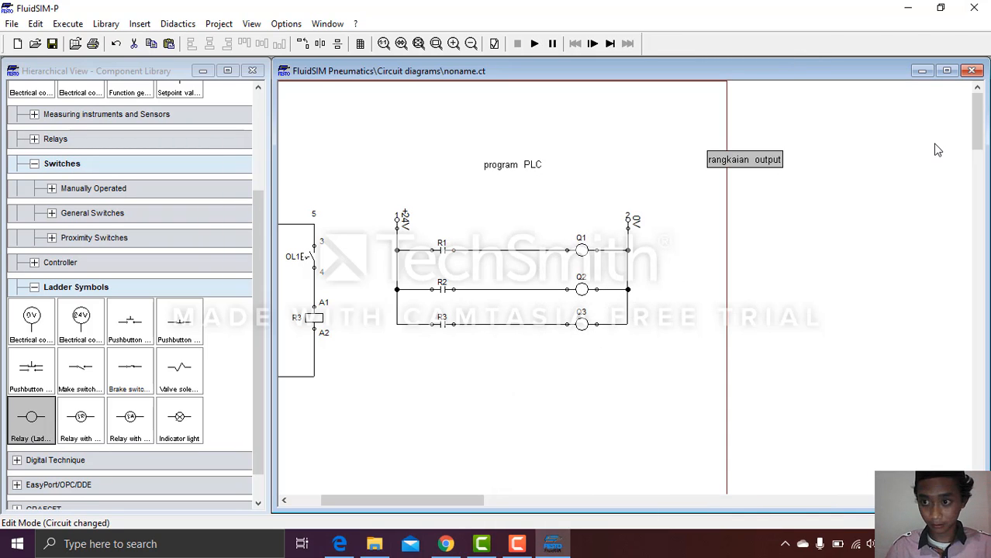
drag(362, 502, 329, 502)
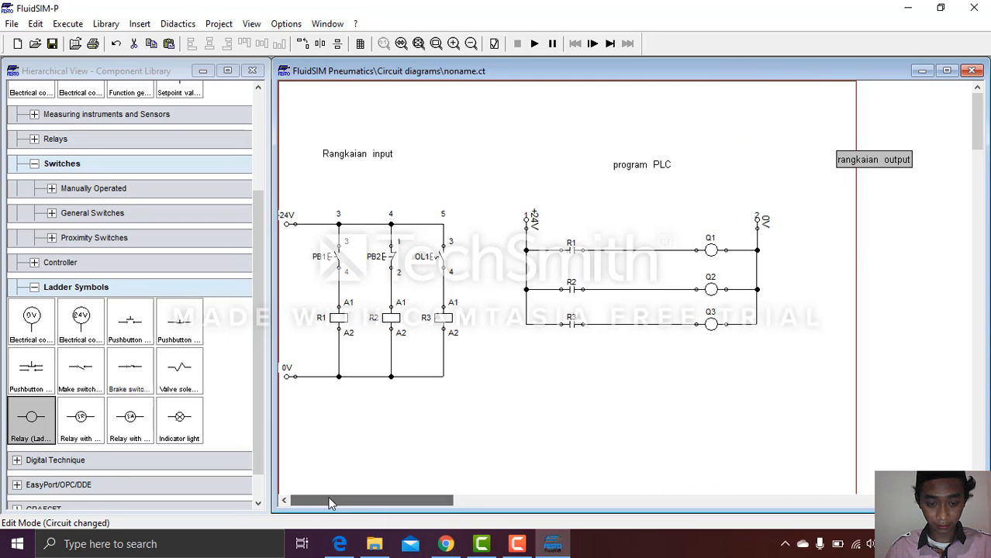
click(340, 545)
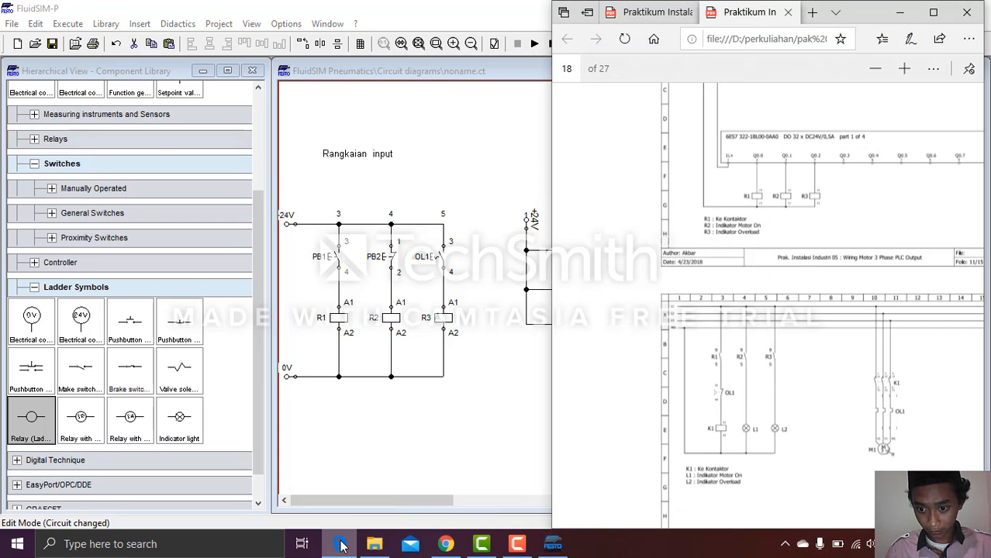
click(472, 386)
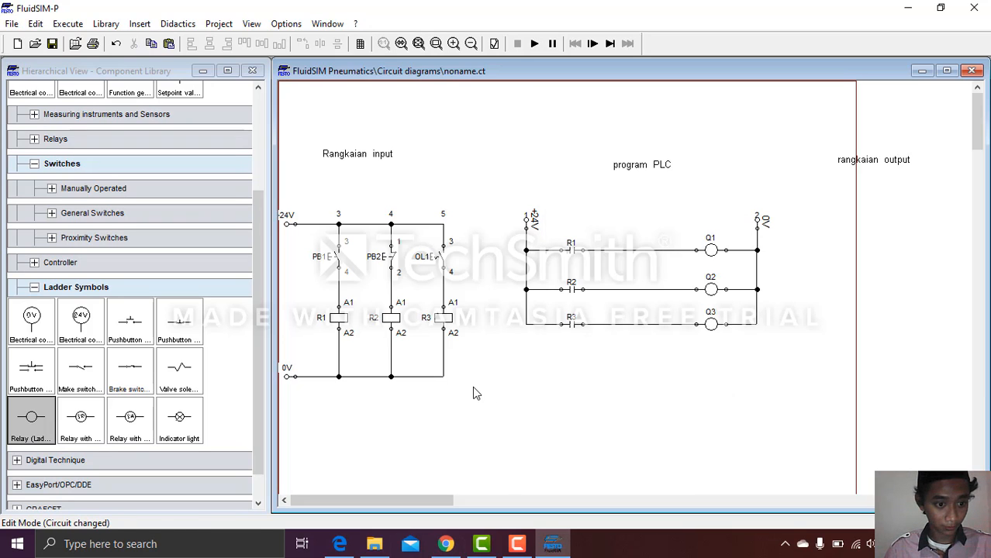
Place three general make switches side by side in a level row below the "rangkaian output" heading.
click(54, 208)
click(53, 191)
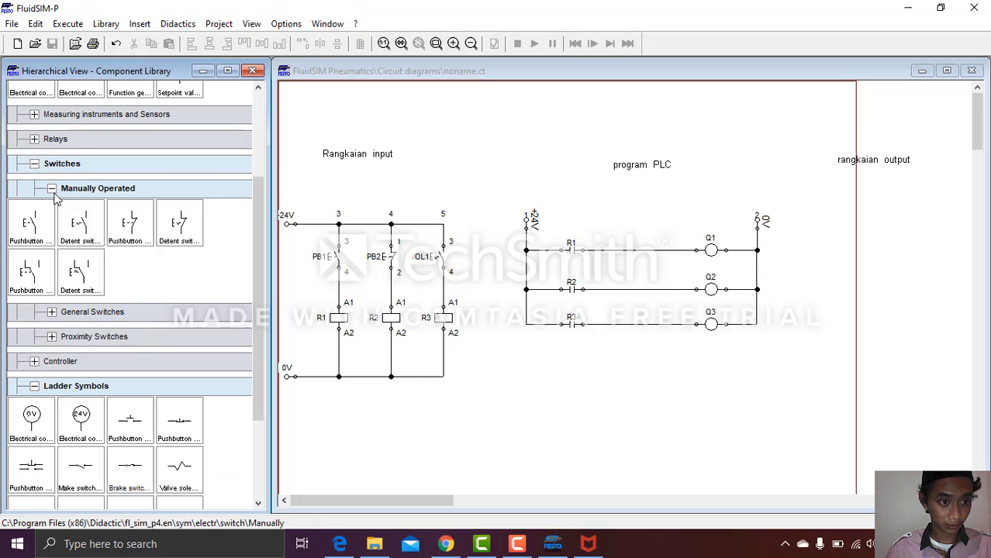
click(52, 313)
drag(31, 345, 896, 244)
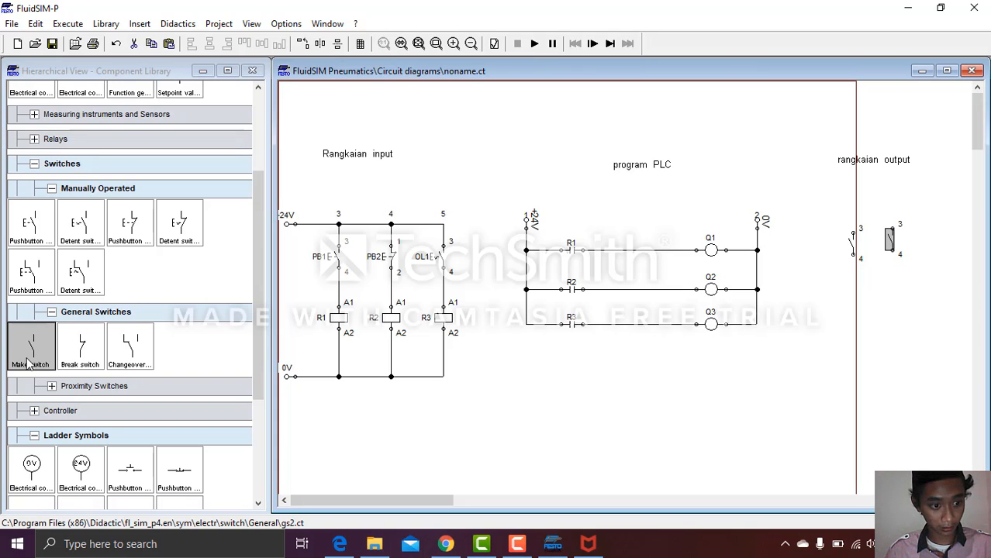
drag(28, 365, 928, 244)
click(852, 246)
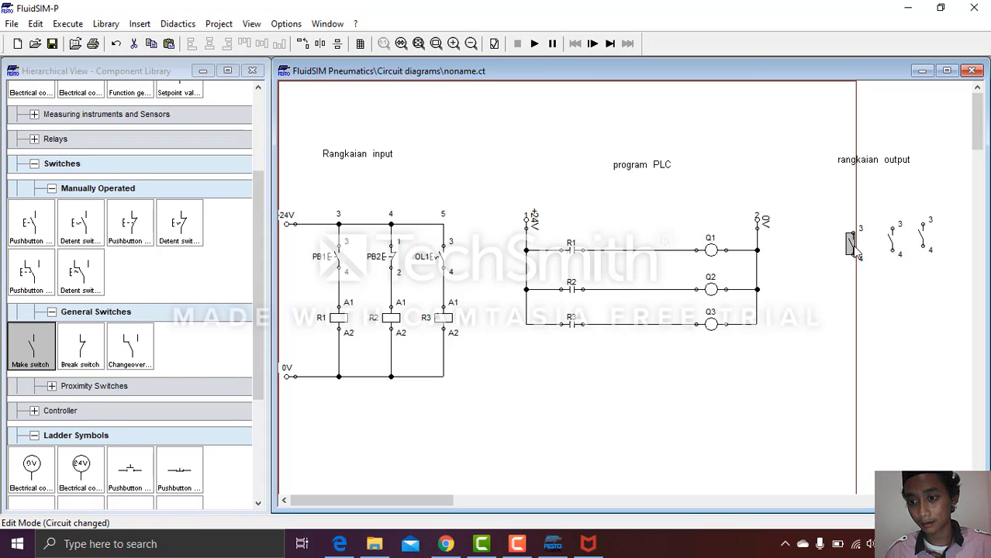
drag(853, 247, 852, 235)
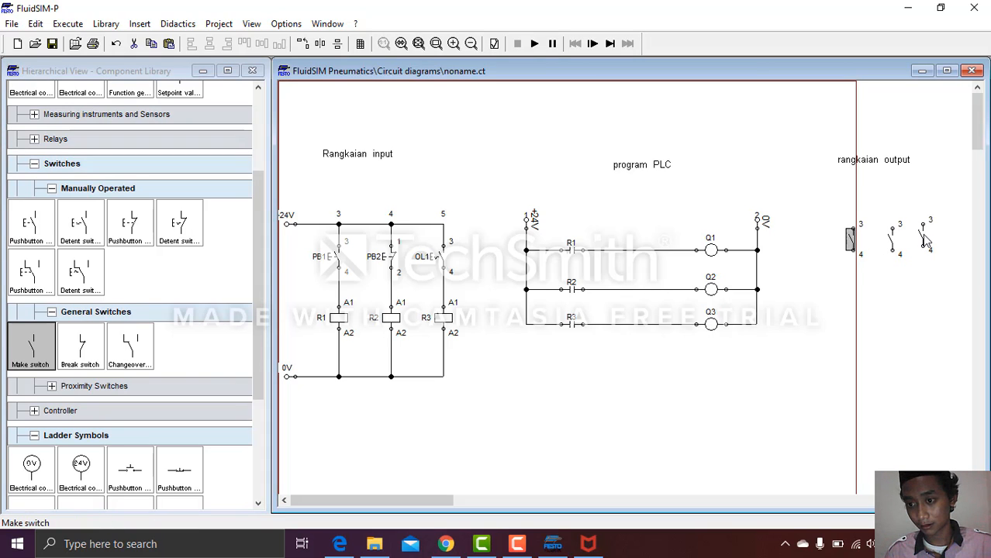
drag(925, 242, 928, 238)
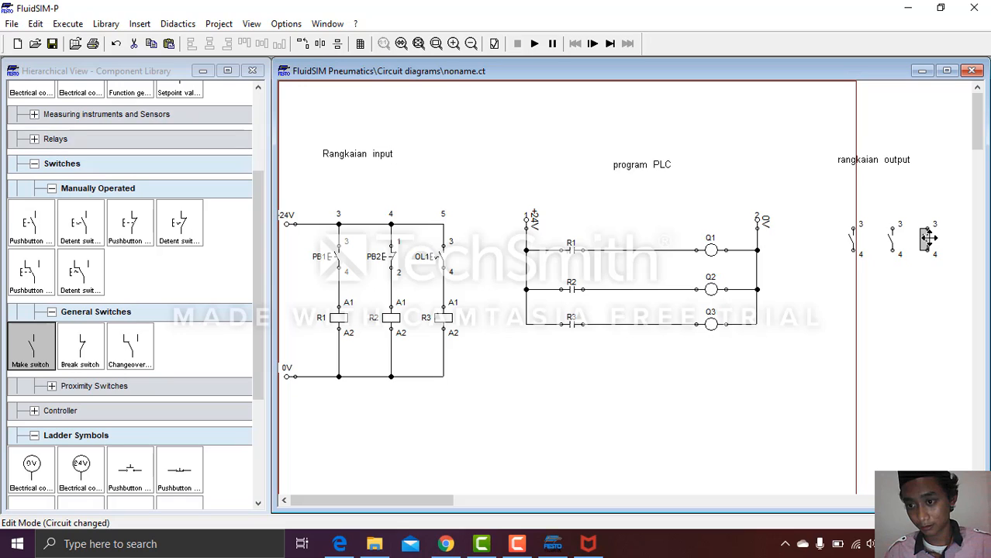
Copy relay R1 from the input circuit to below the first output make switch and wire its A1 terminal to that switch.
click(342, 322)
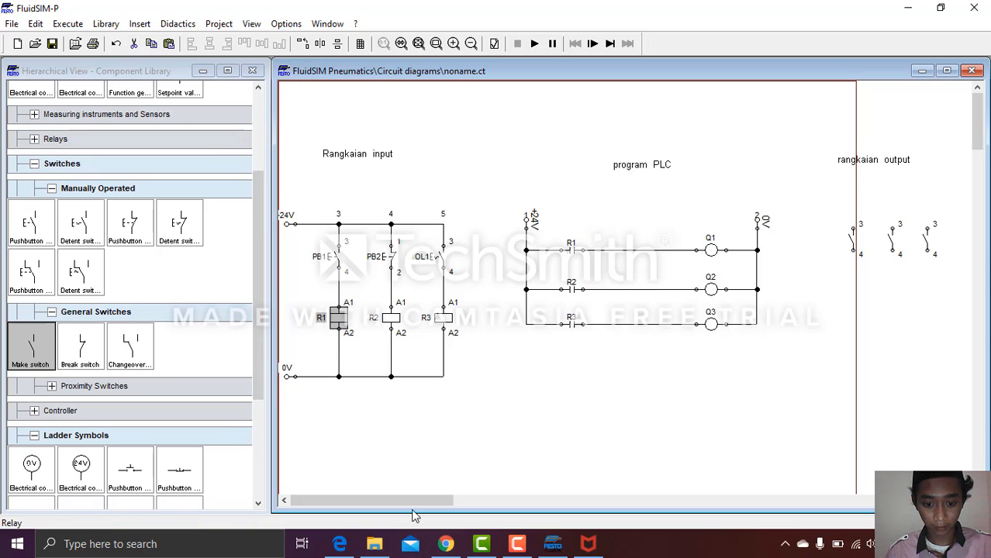
click(339, 543)
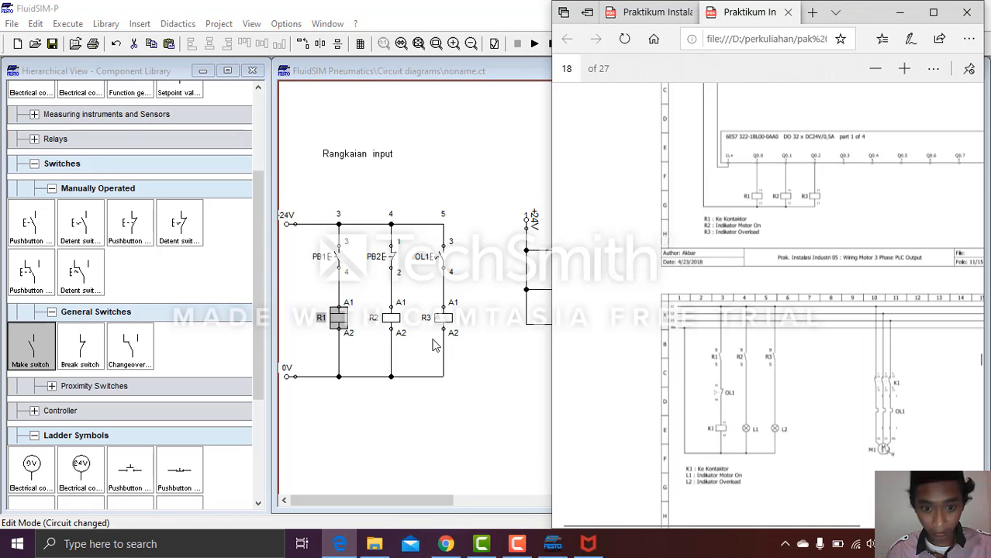
click(470, 392)
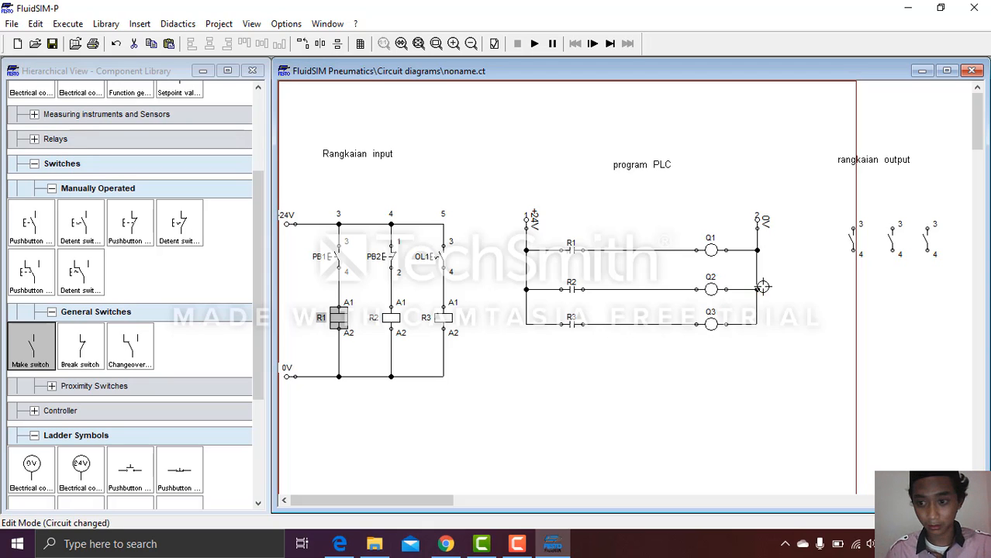
key(ctrl+v)
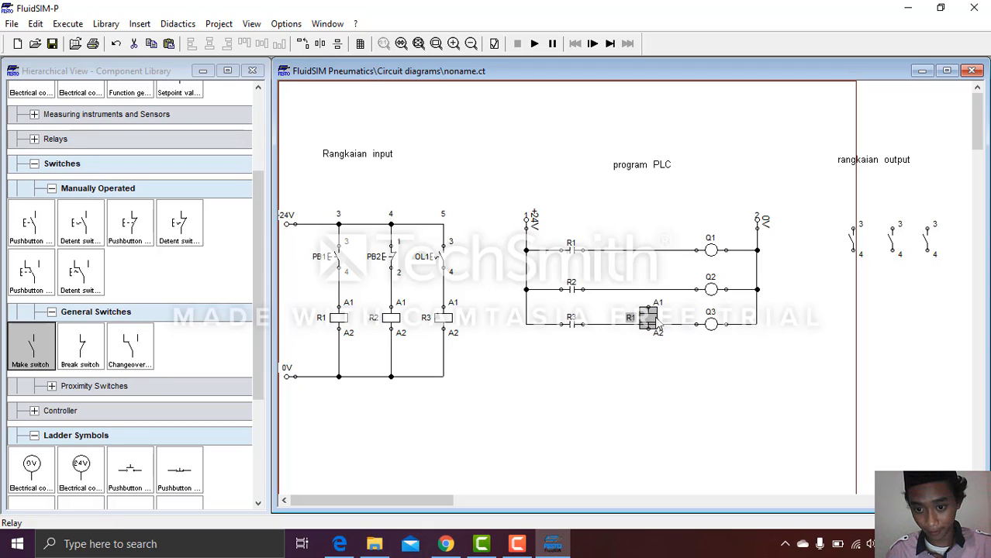
drag(650, 318, 853, 253)
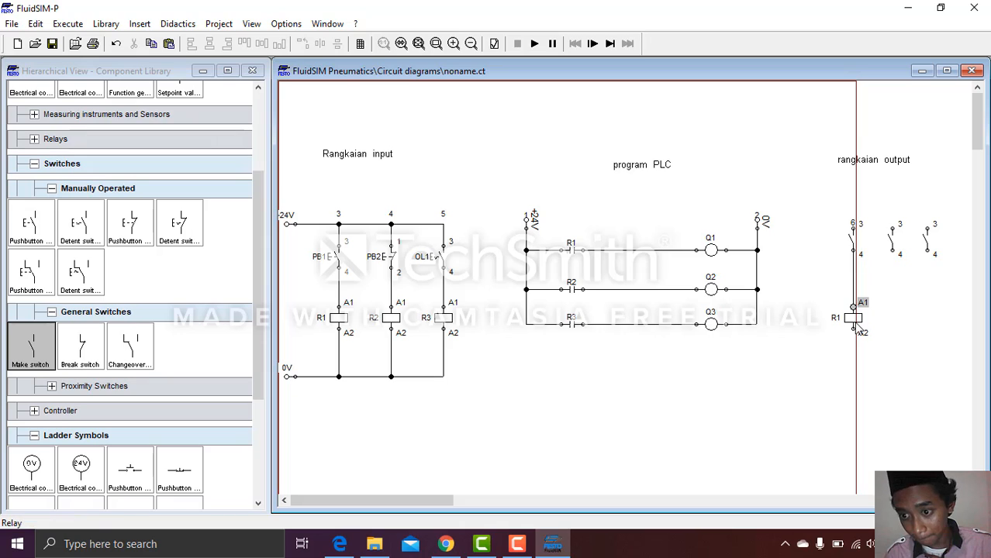
Place two more copies of relay R1 below the second and third output make switches.
key(ctrl+v)
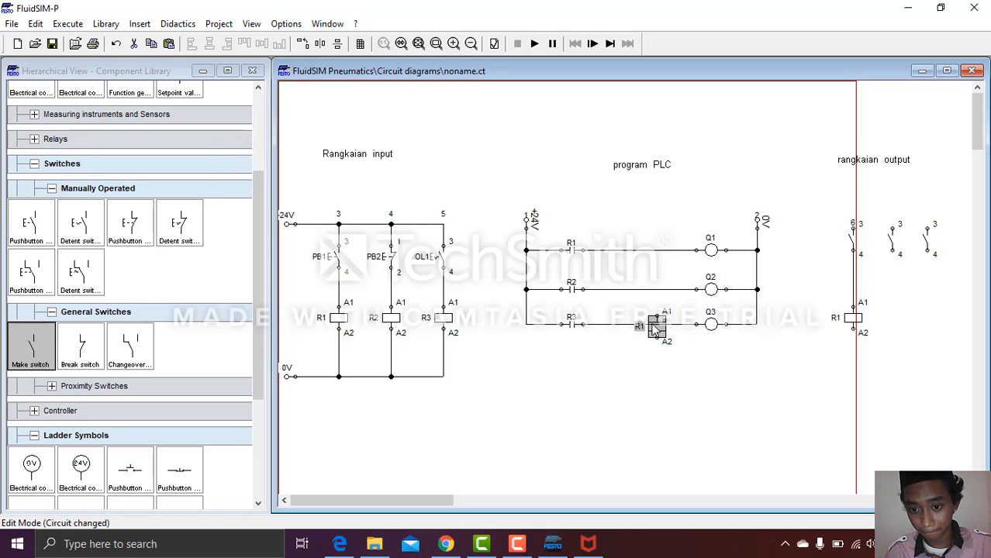
drag(658, 332, 898, 309)
key(ctrl+v)
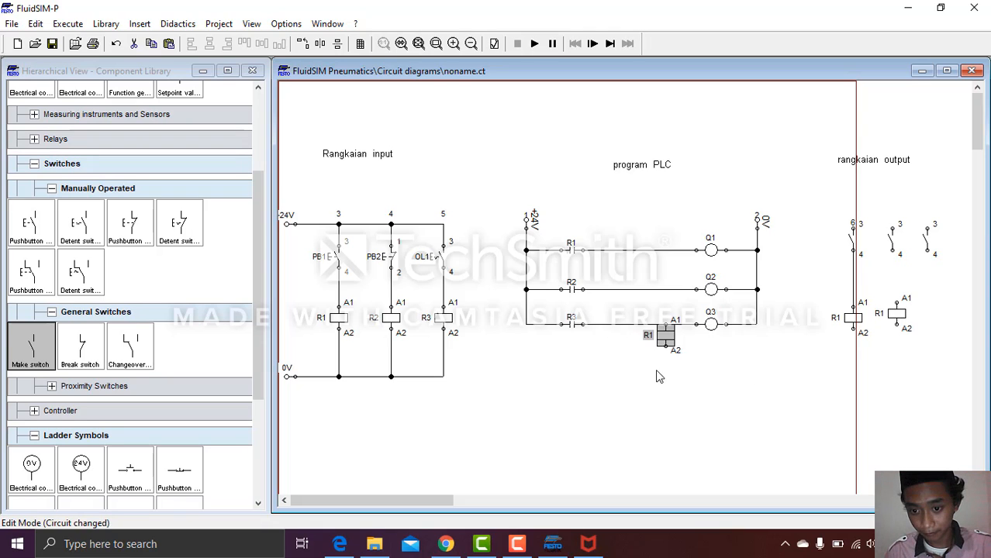
drag(670, 333, 933, 304)
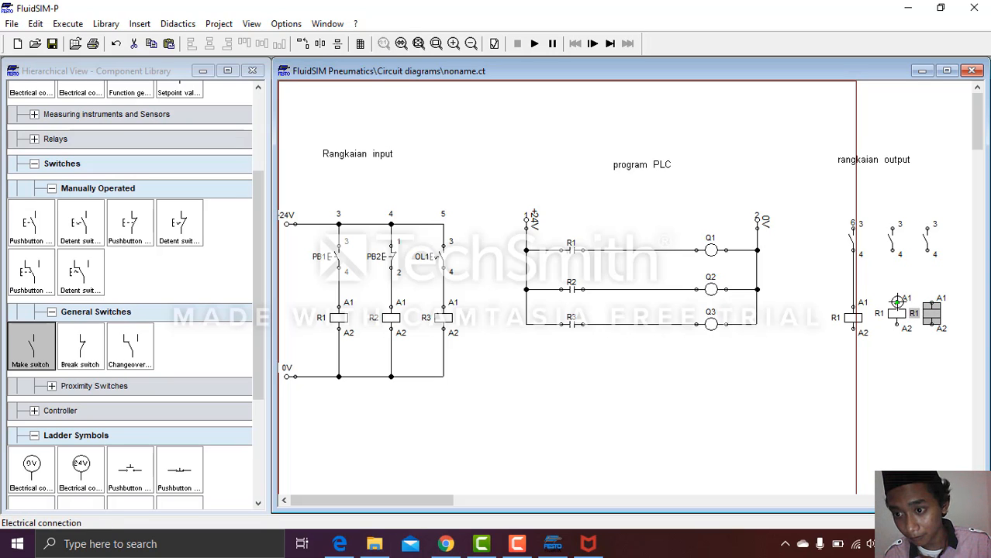
Wire the second output relay to the second make switch, and line up the second and third relays level with the first.
drag(897, 302, 894, 253)
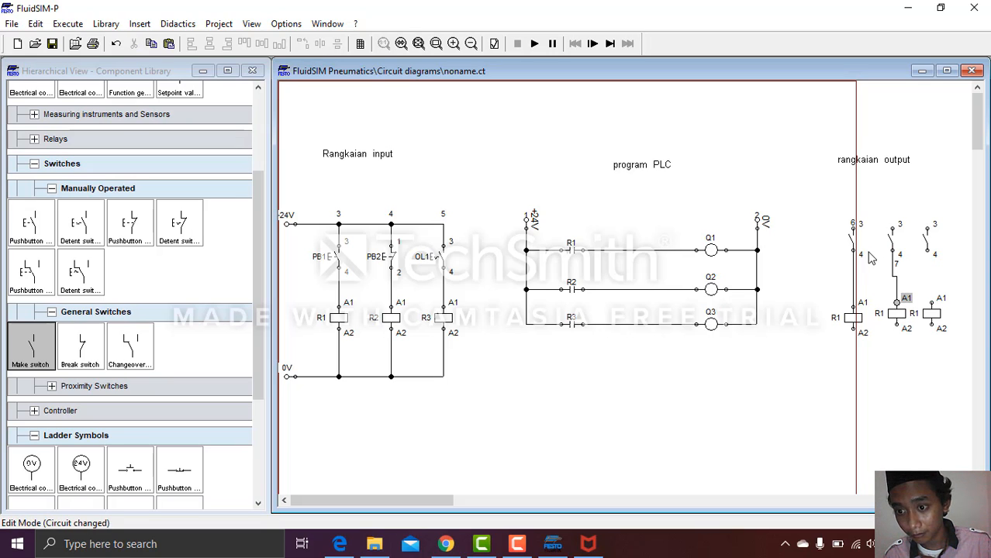
click(895, 312)
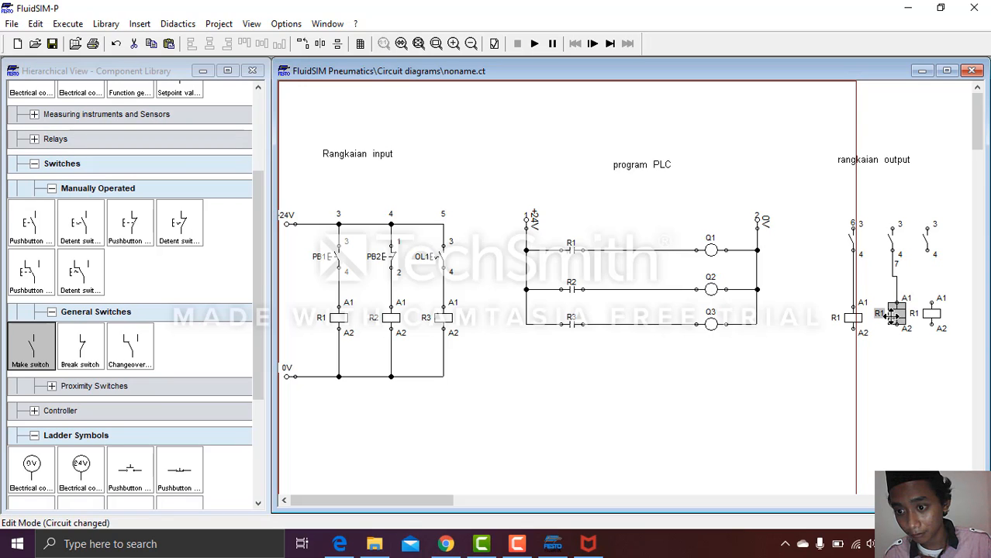
drag(890, 314, 886, 314)
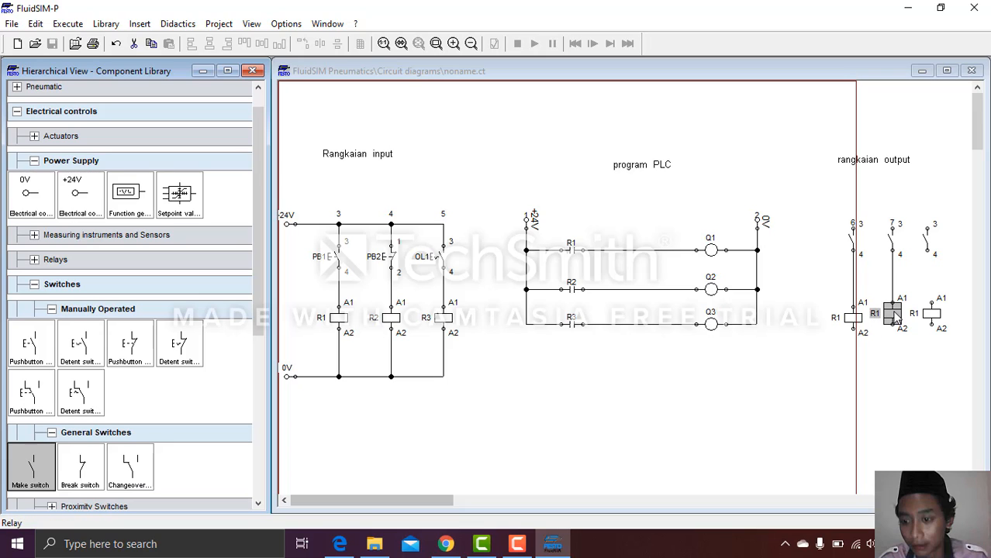
drag(893, 318, 929, 310)
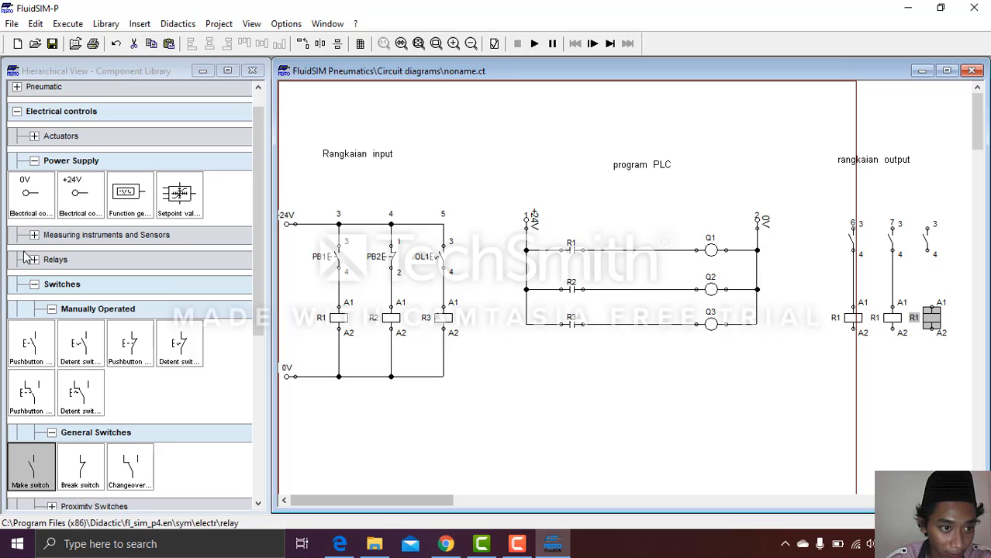
Add a +24V supply to the output circuit and connect it to the upper terminals of all three make switches.
drag(75, 216, 802, 202)
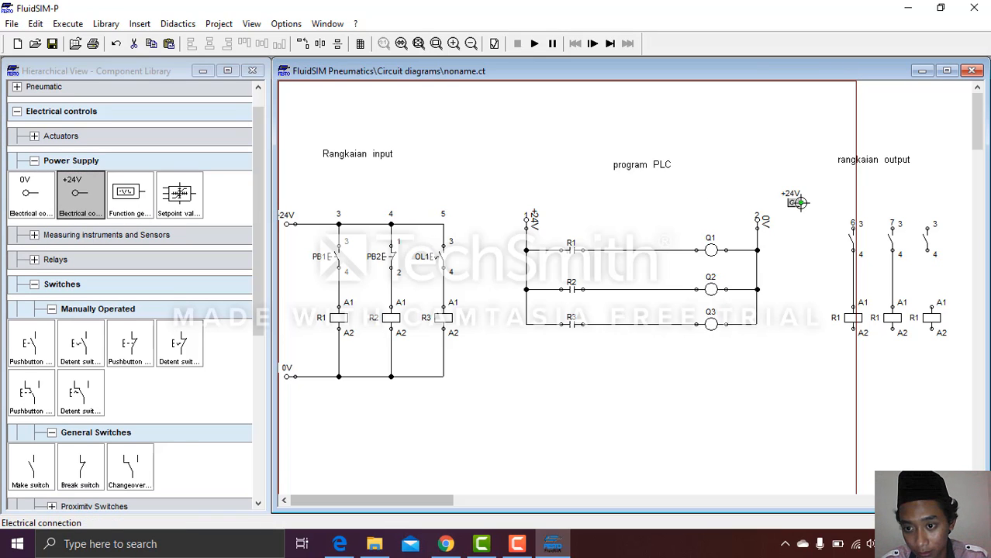
drag(855, 227, 802, 203)
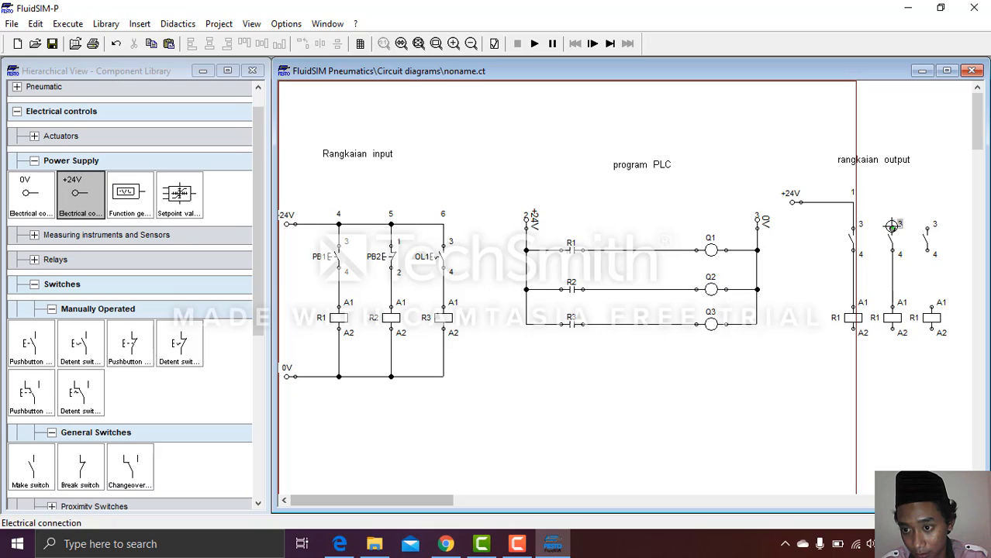
drag(892, 225, 853, 203)
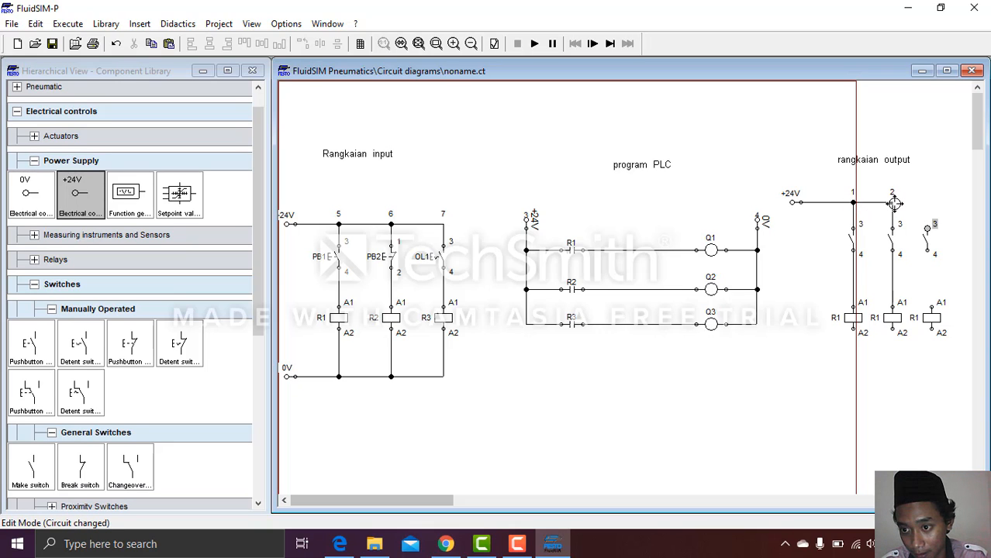
drag(928, 229, 892, 203)
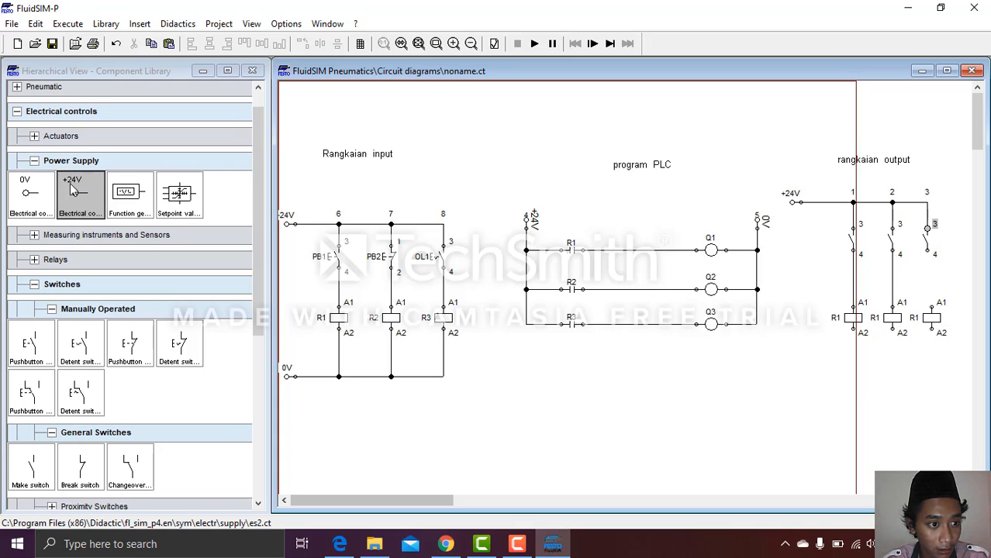
Add a 0V supply wired to the A2 terminals of the three output relays, and connect the third relay straight to its switch.
drag(28, 194, 853, 349)
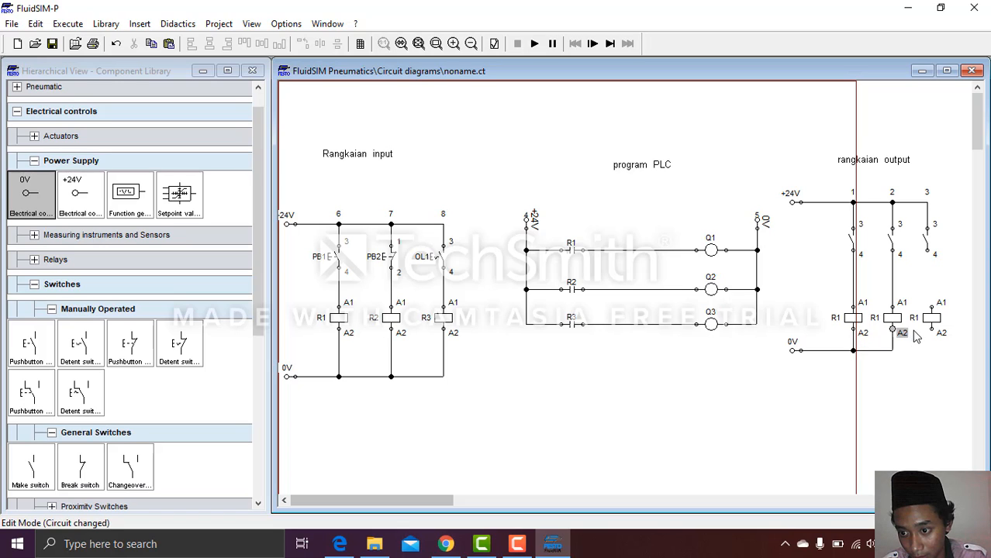
drag(930, 325, 891, 346)
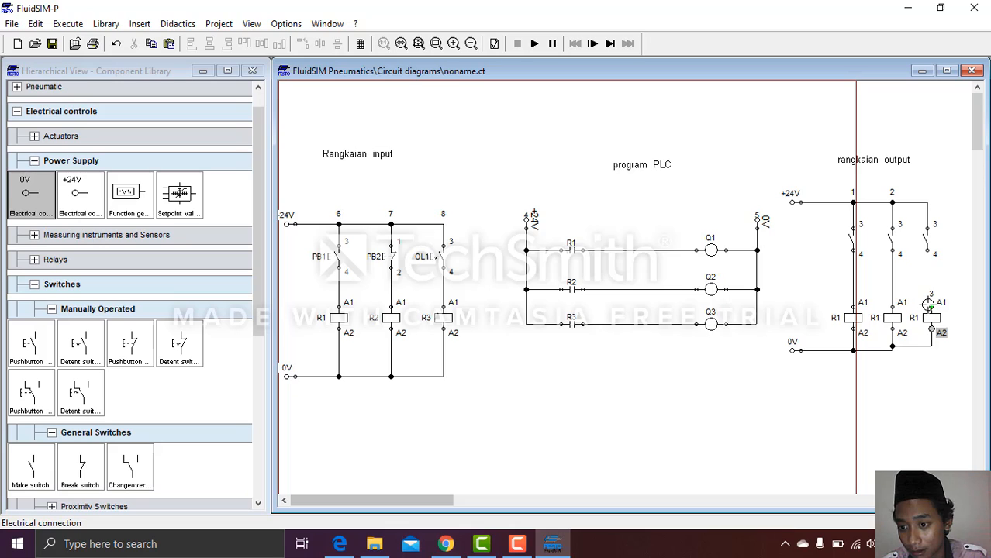
drag(927, 251, 931, 307)
click(928, 317)
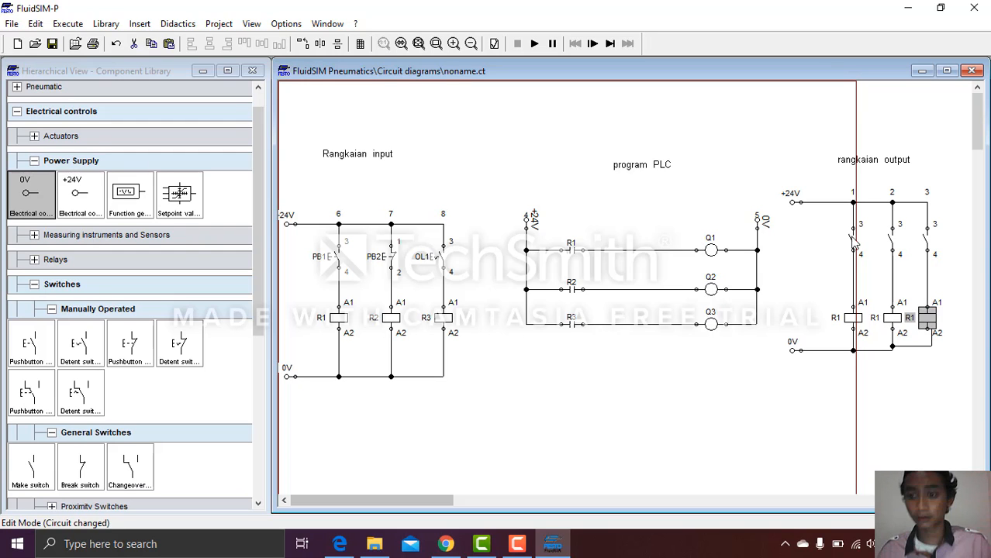
Label the three make switches of the output circuit Q1, Q2 and Q3 in order.
double_click(852, 242)
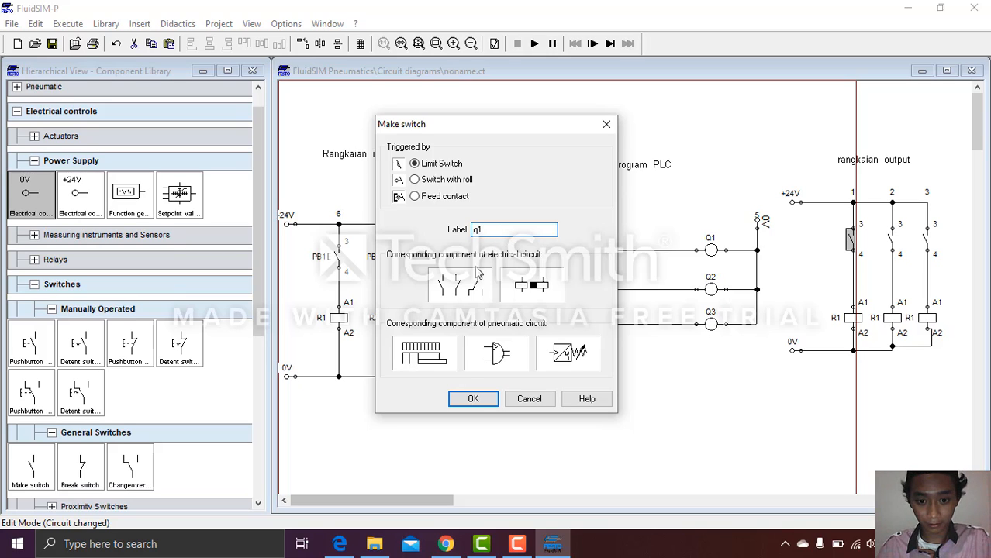
click(469, 398)
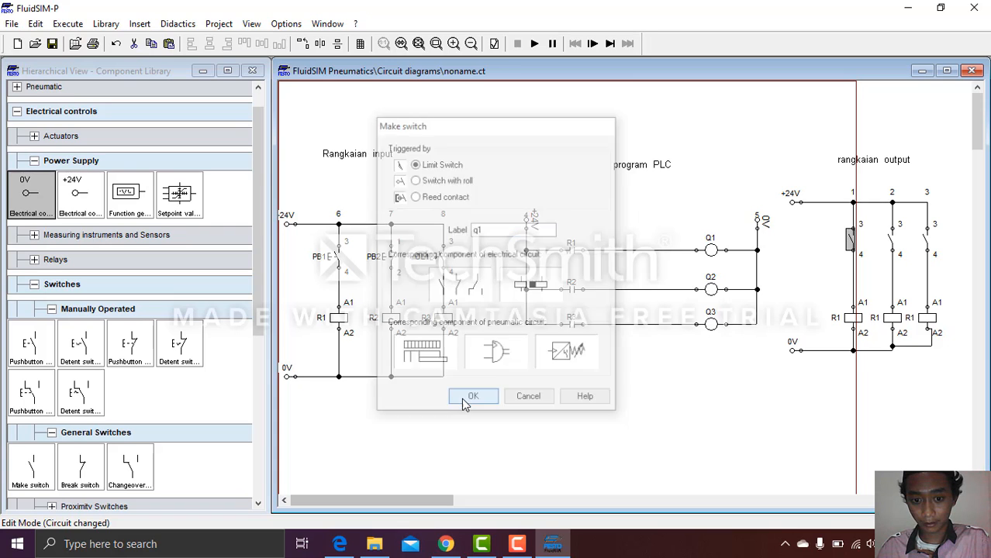
click(890, 242)
double_click(890, 243)
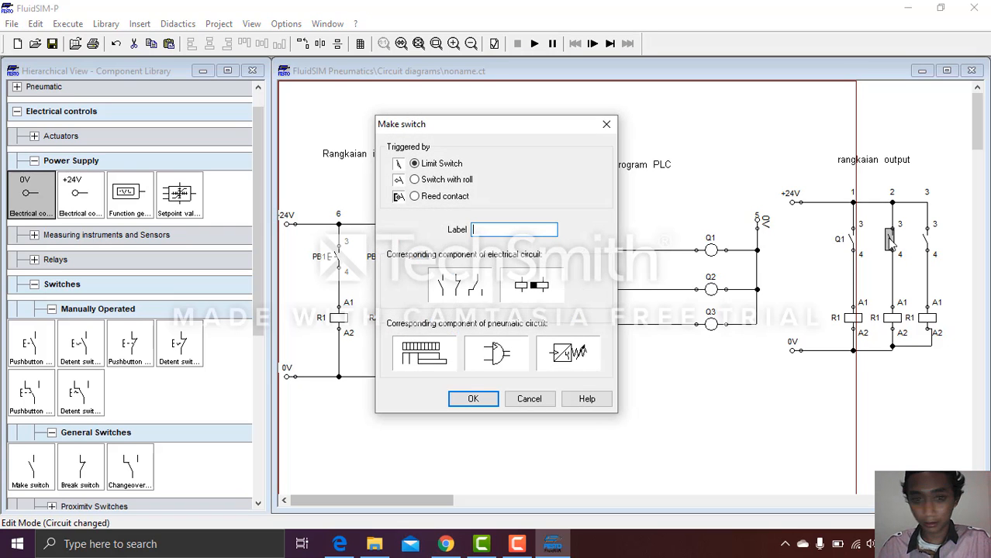
text(q2)
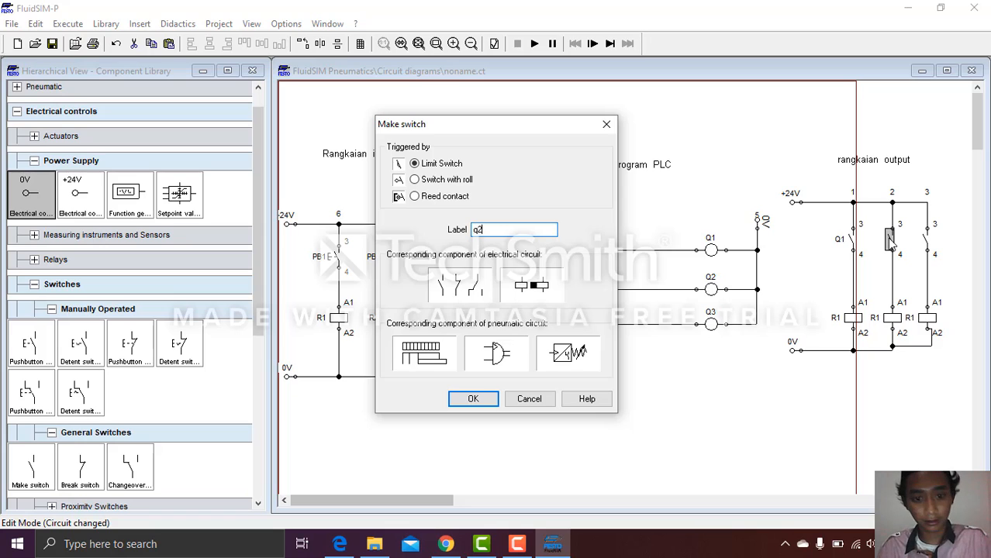
click(456, 398)
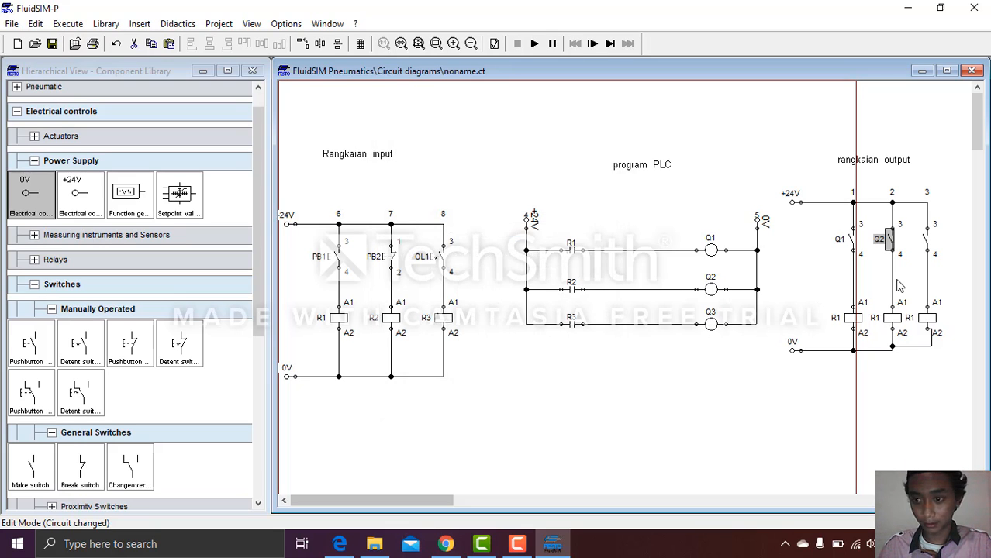
double_click(925, 242)
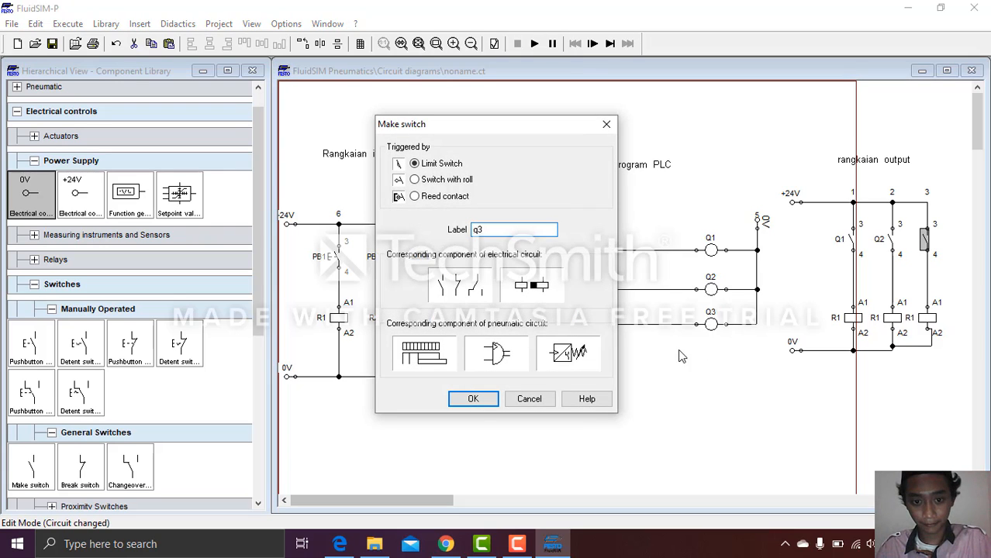
click(473, 398)
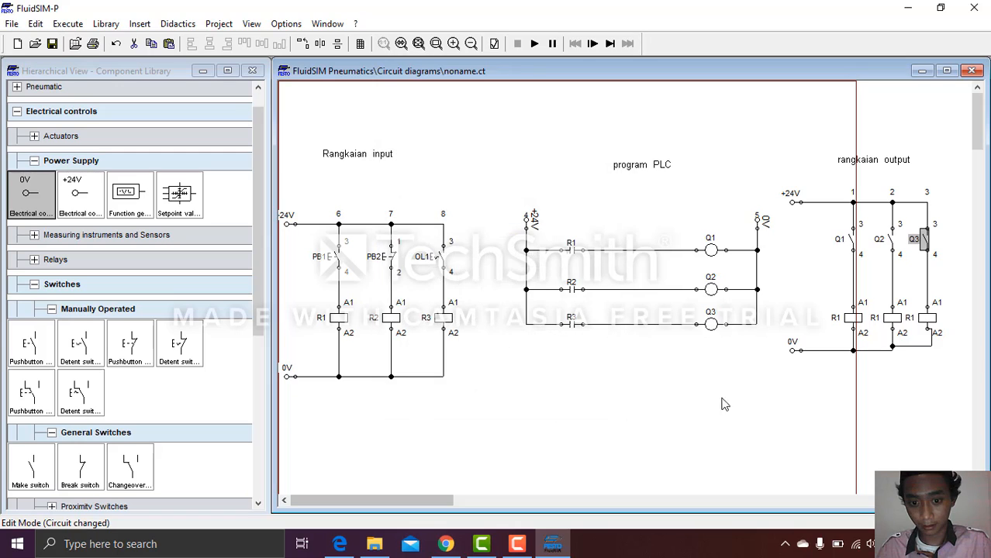
Straighten the third output relay's wire to the 0V line and shift the 0V supply slightly closer to the relays.
click(909, 354)
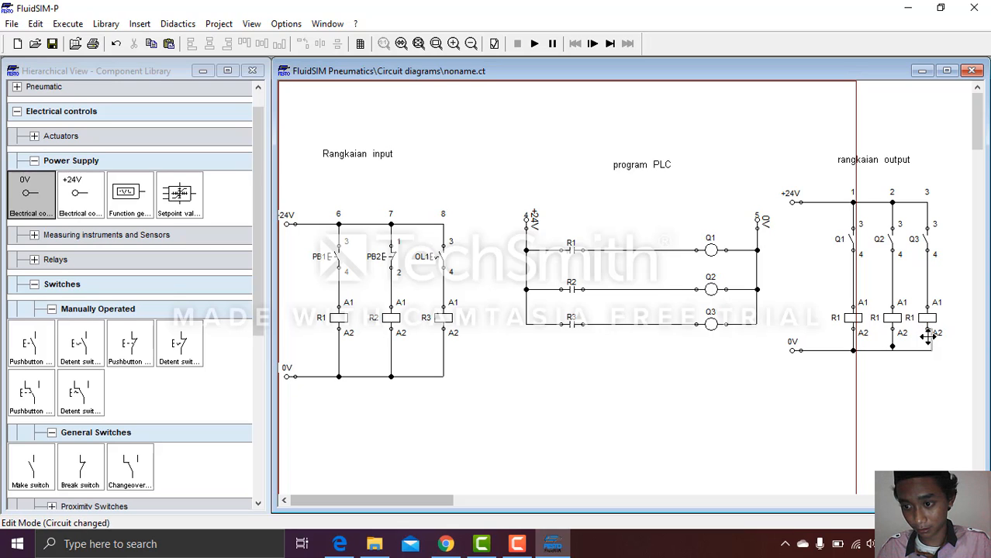
click(897, 372)
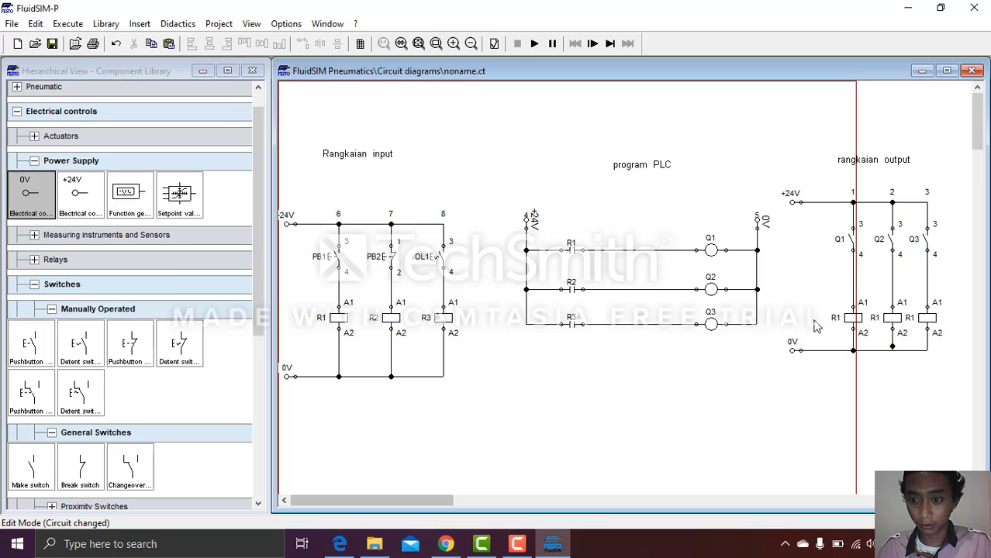
drag(799, 354, 804, 347)
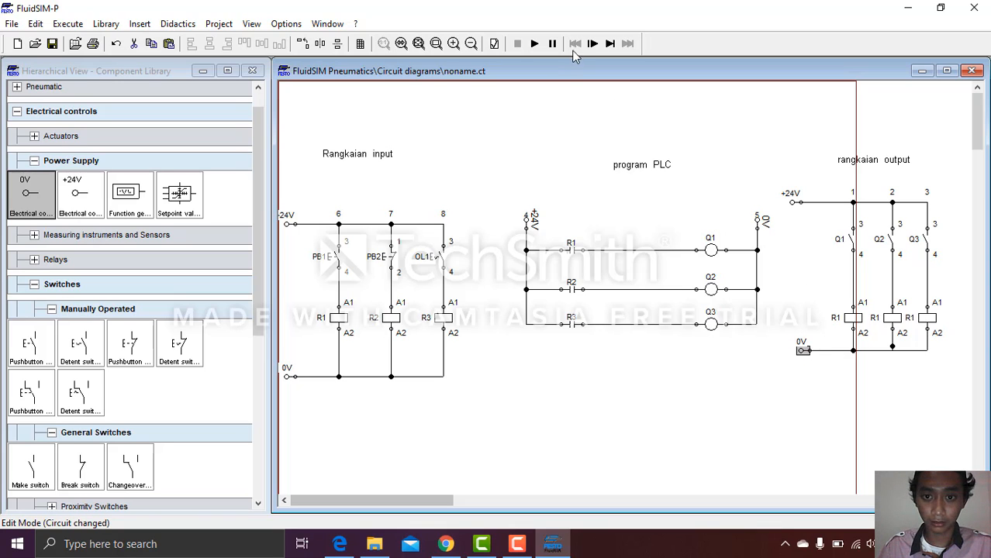
Try to start the circuit simulation and dismiss the circuit check messages.
click(534, 44)
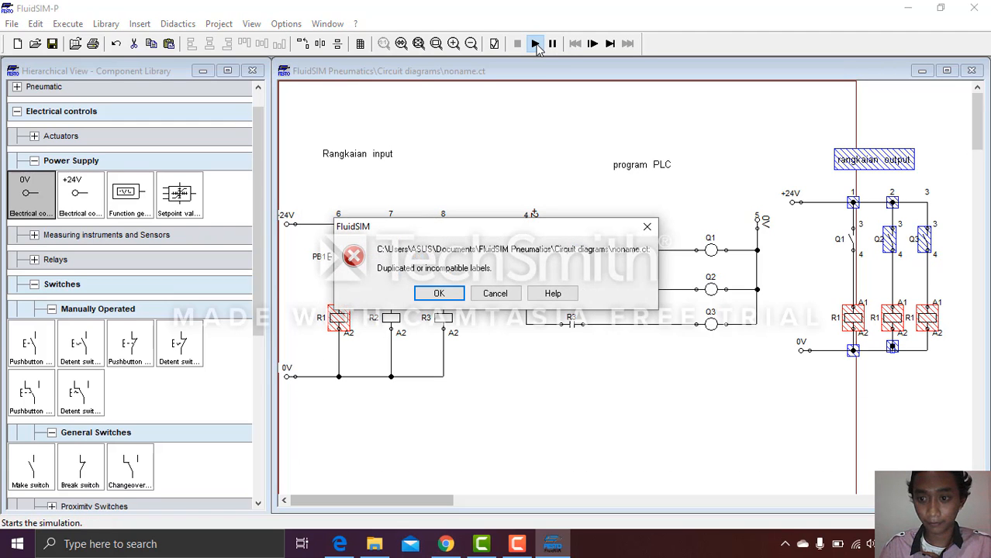
click(432, 295)
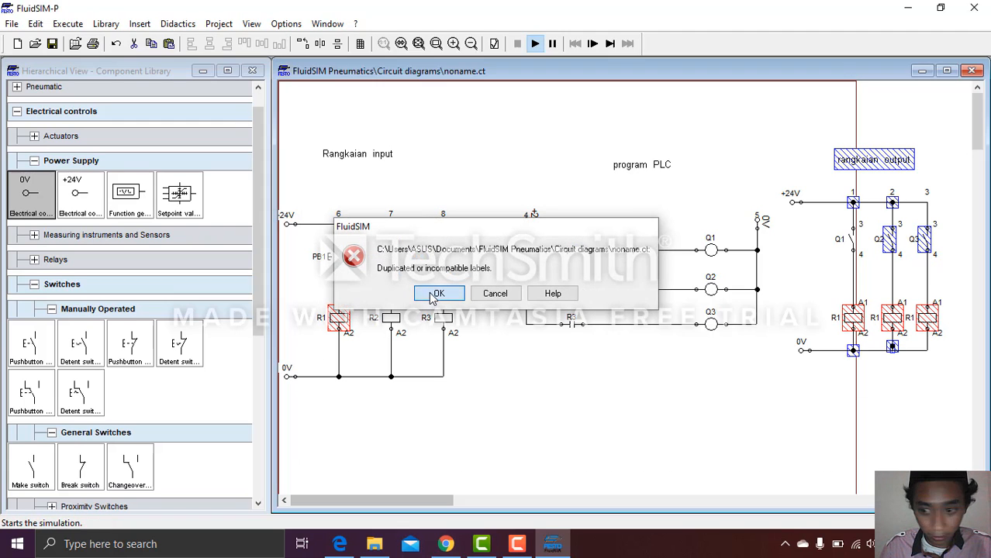
click(439, 296)
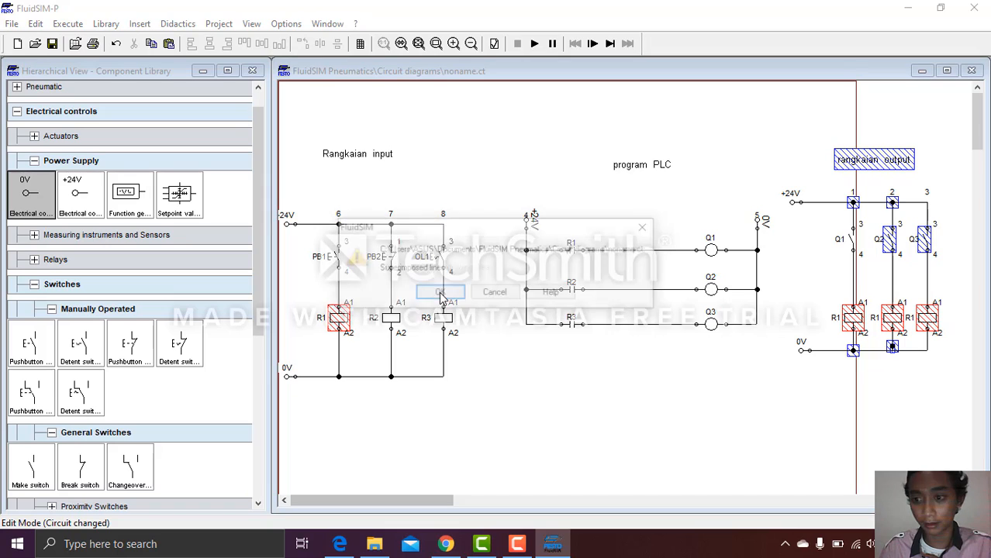
click(440, 294)
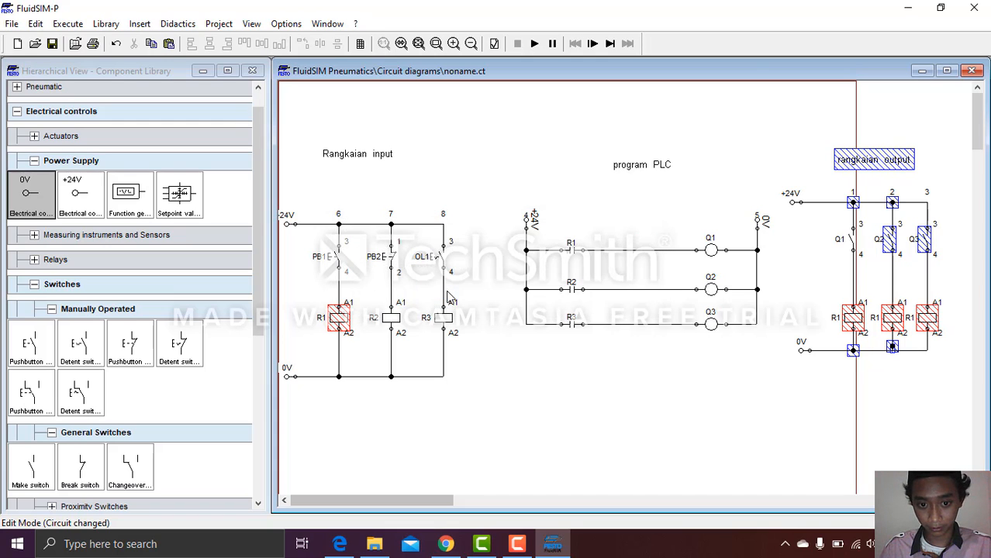
Open the label setting of the first output relay, below make switch Q1.
double_click(852, 319)
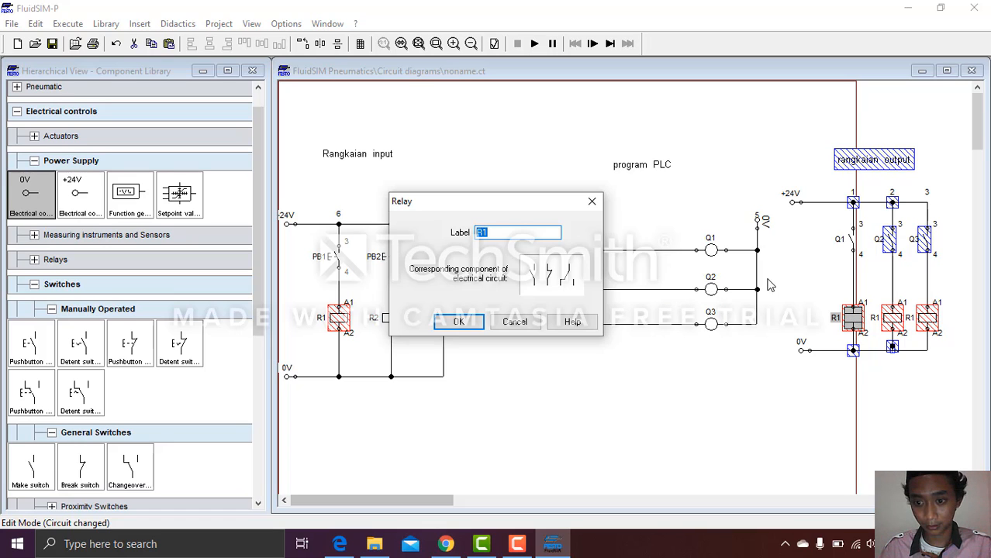
click(459, 321)
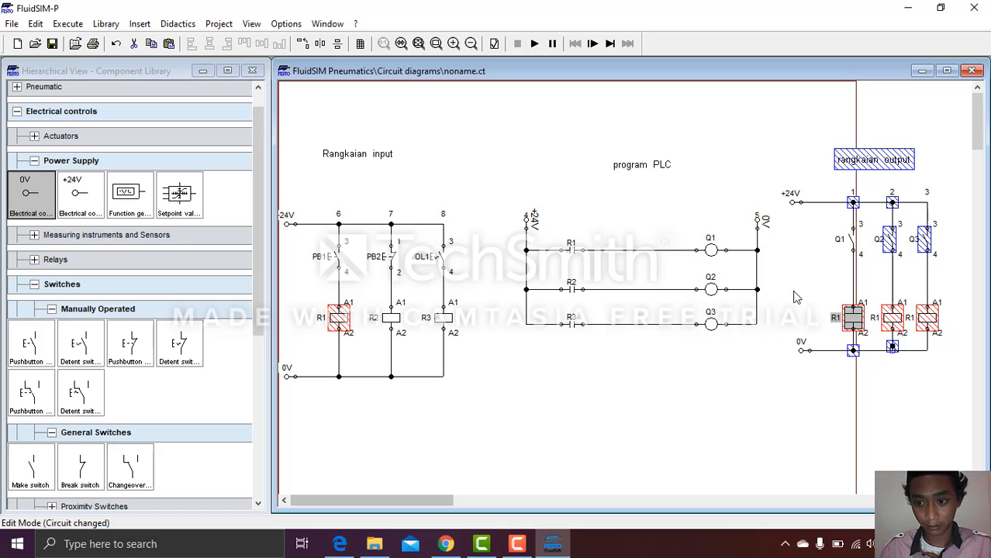
double_click(852, 318)
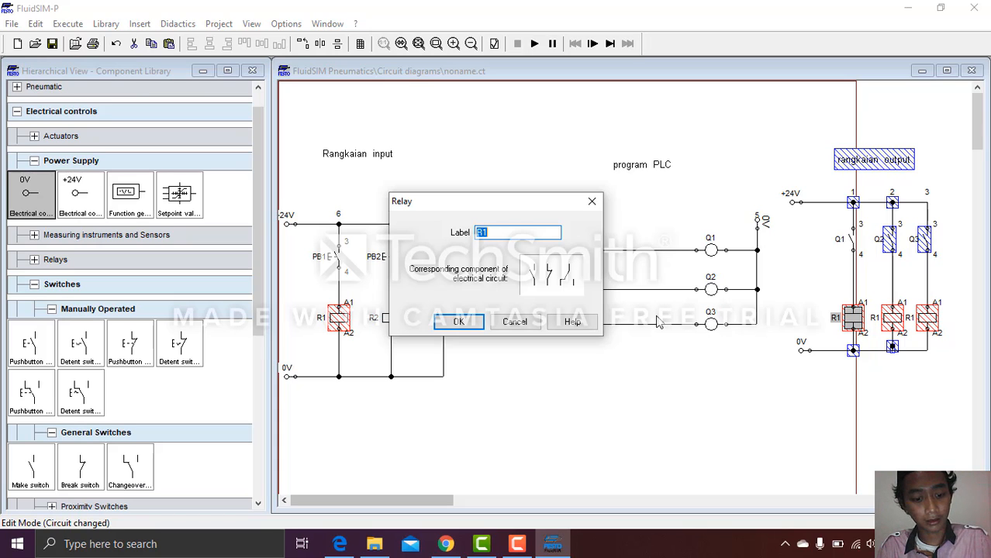
Check the output wiring diagram in the PDF in Edge and label the relay coil in the Q1 branch K1.
click(470, 323)
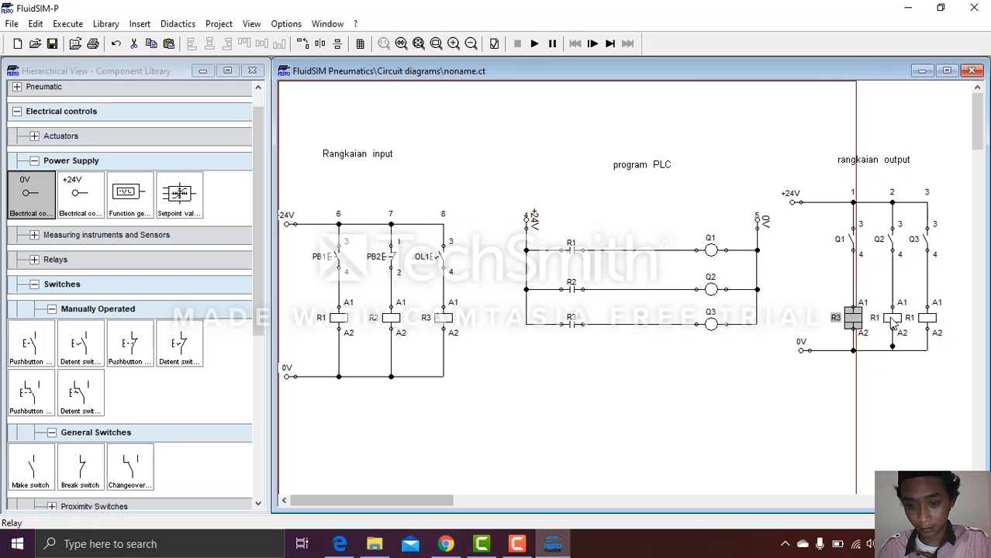
click(341, 544)
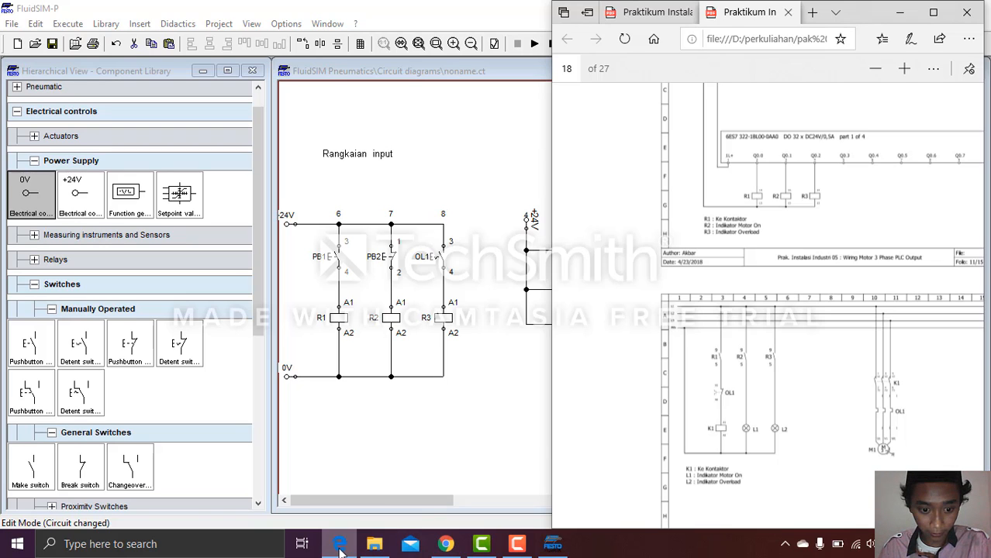
mouse_move(338, 546)
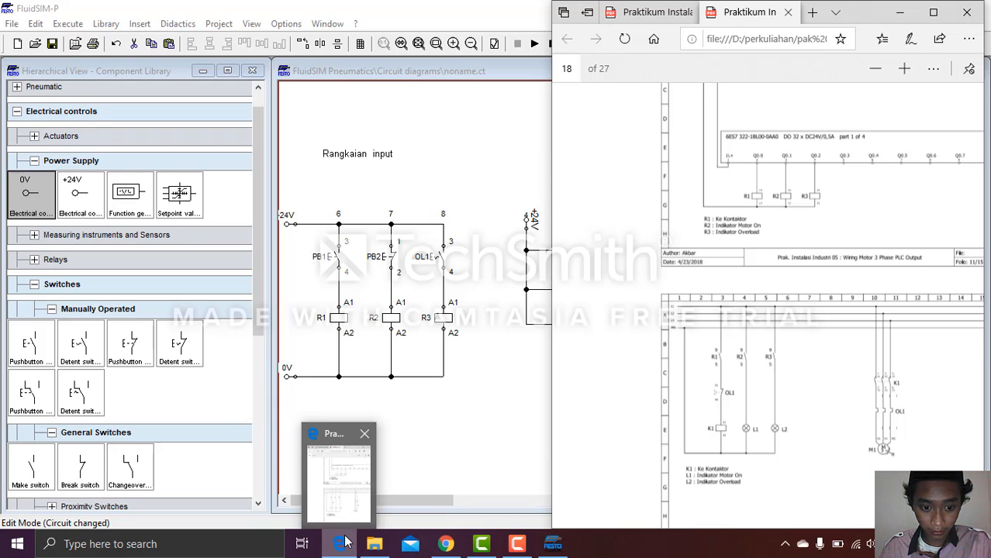
click(345, 546)
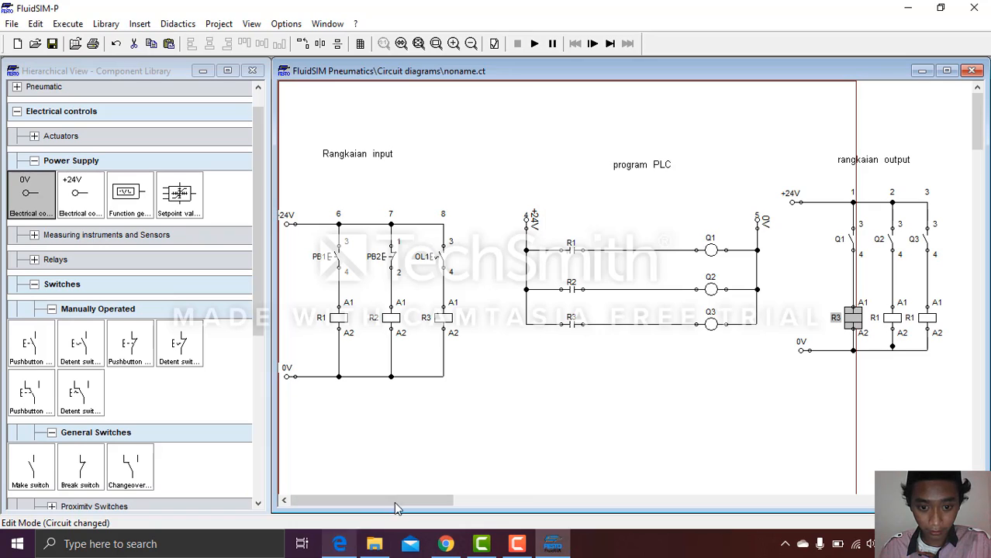
double_click(853, 319)
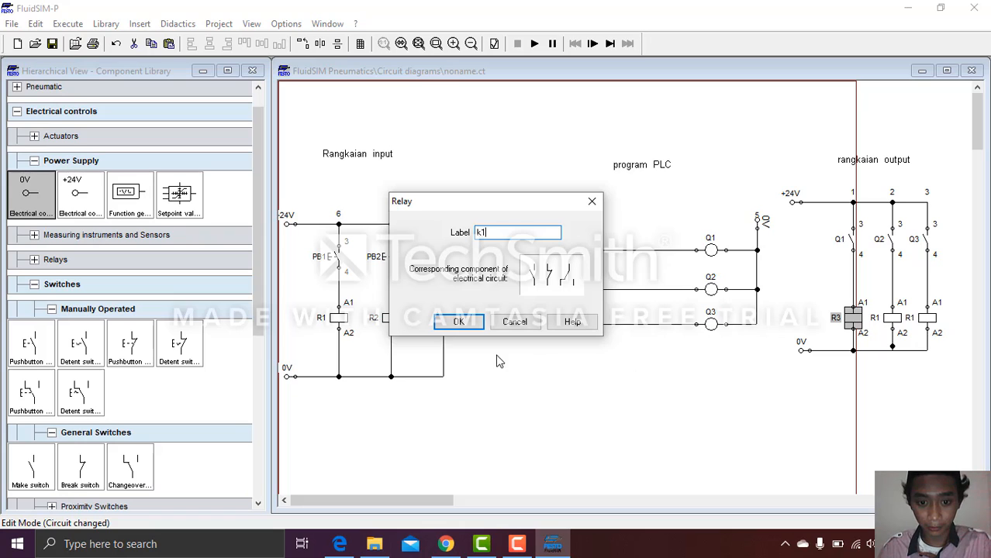
click(471, 326)
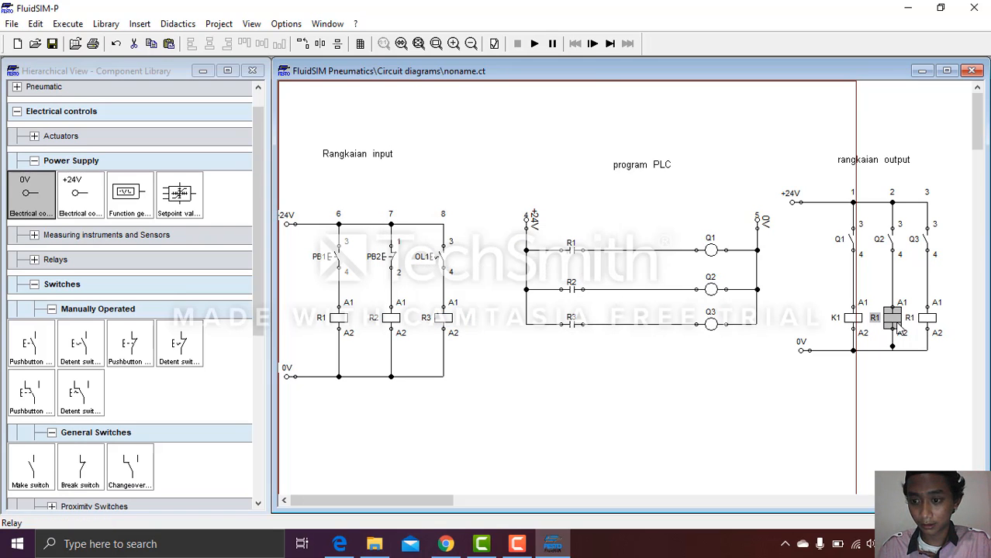
Delete the relay coils in the Q2 and Q3 branches of the output circuit.
key(Delete)
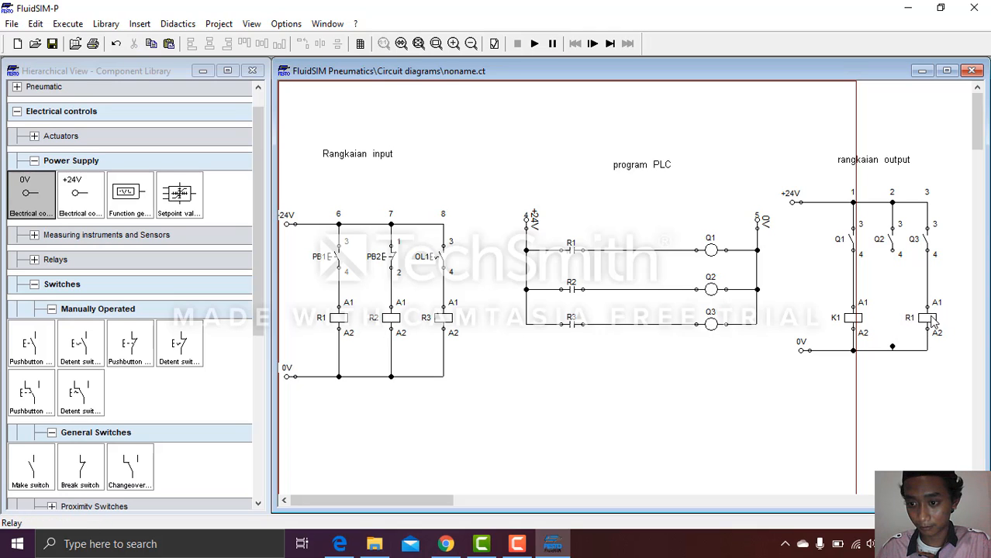
click(932, 322)
key(Delete)
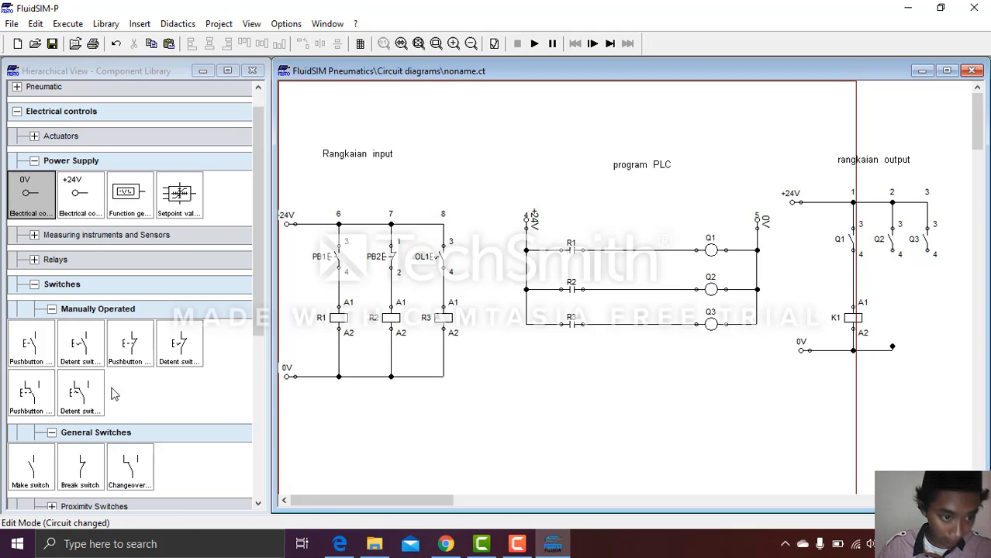
Place a ladder-symbol indicator light below the Q2 contact in the output circuit and rotate it 90°.
click(51, 163)
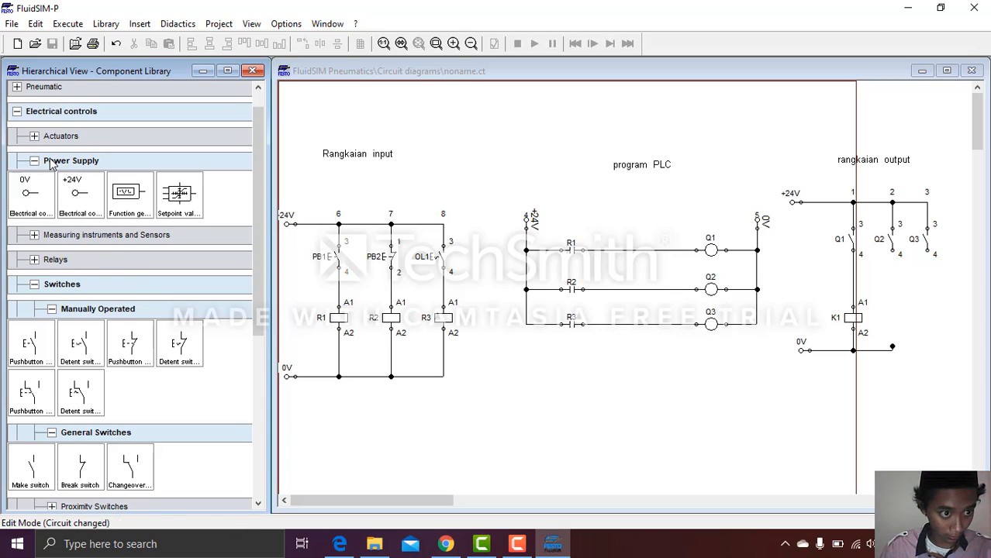
click(51, 163)
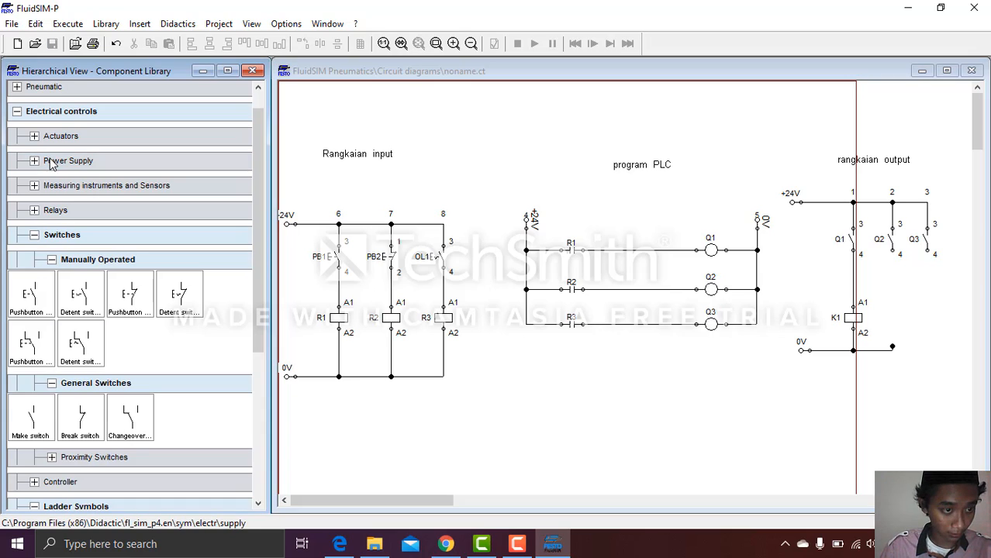
click(35, 236)
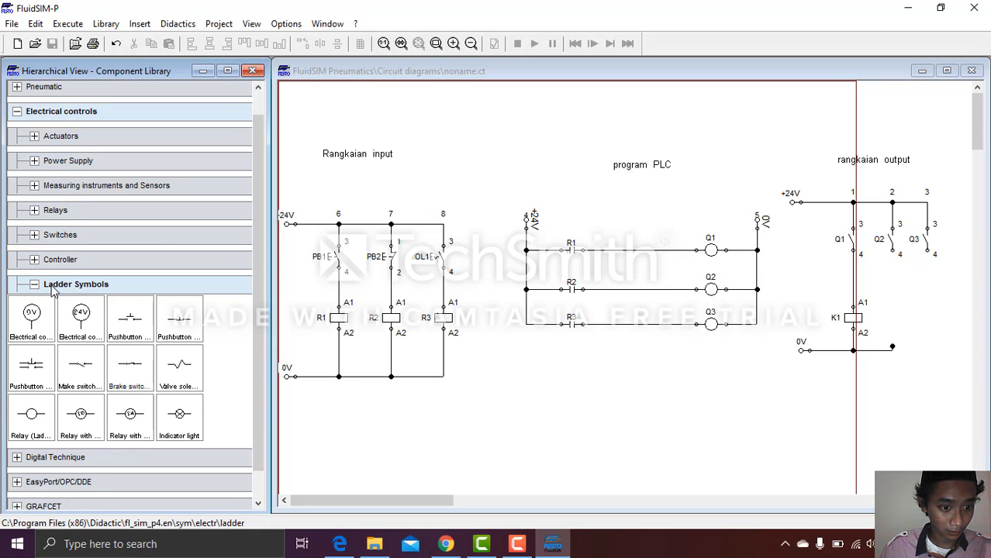
drag(179, 412, 909, 327)
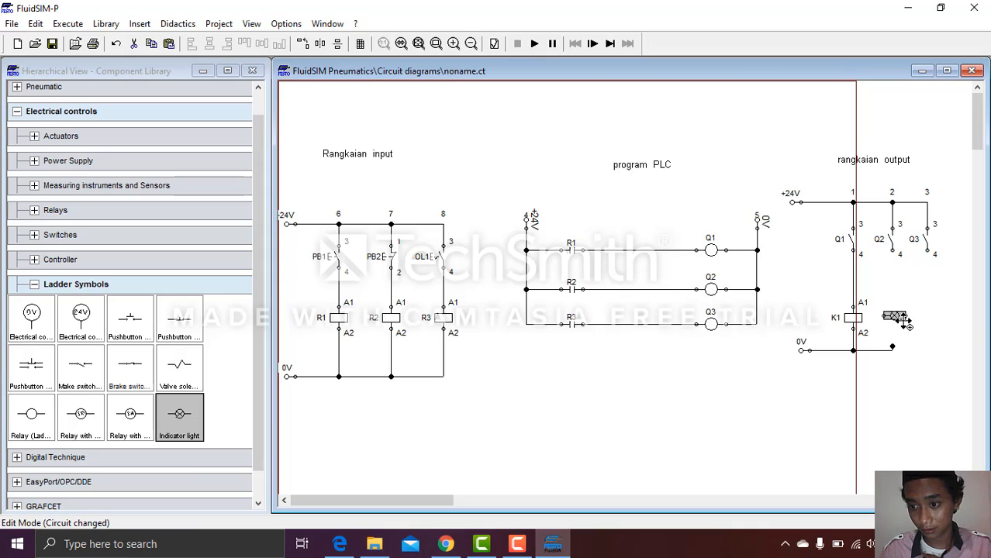
right_click(898, 320)
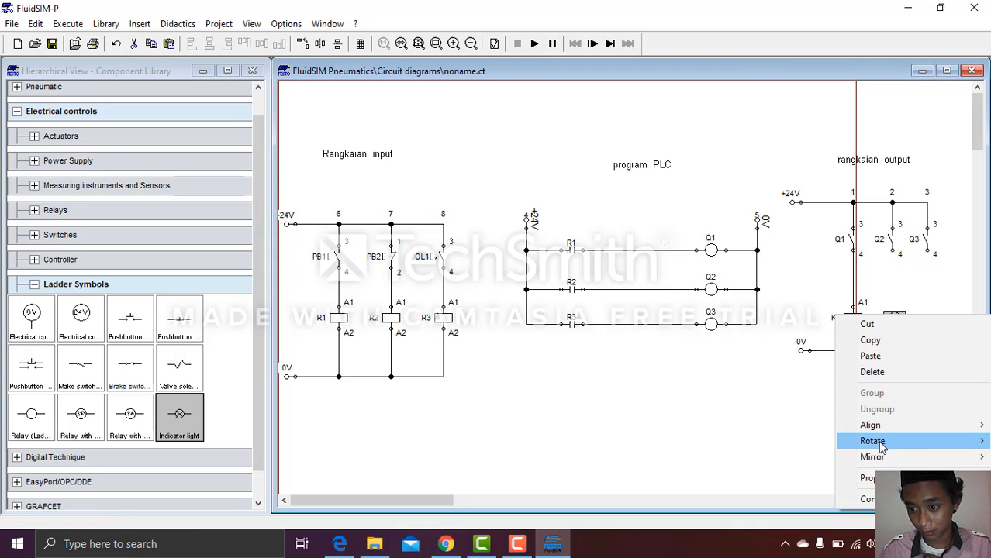
mouse_move(879, 444)
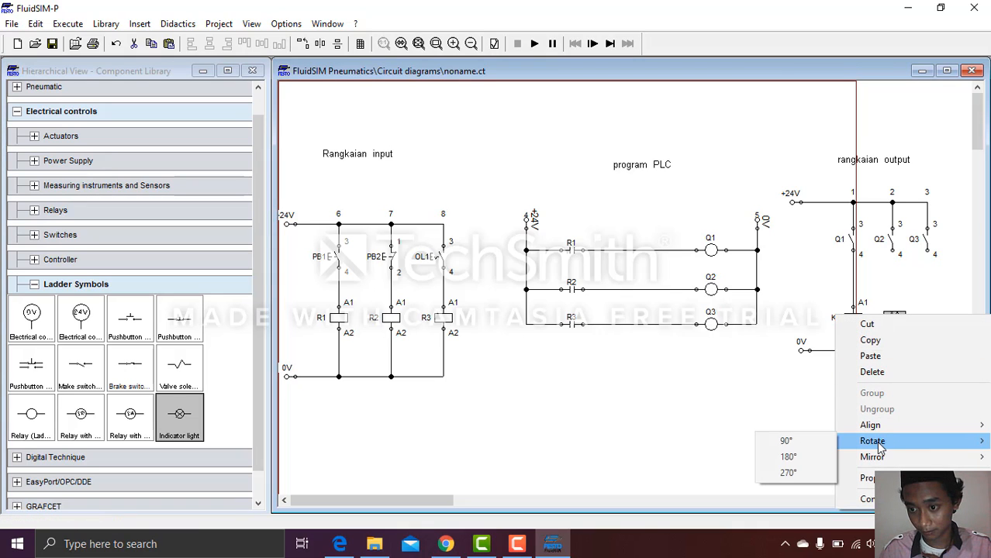
click(785, 441)
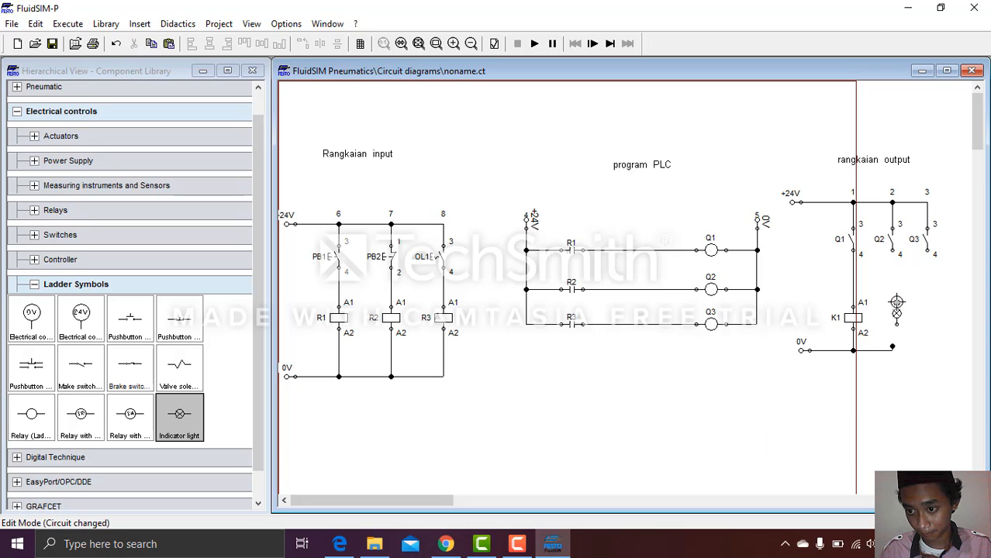
Wire the indicator light in line between Q2 and the 0V line, and shift the Q1, Q2 and Q3 contacts slightly down.
drag(896, 303, 892, 250)
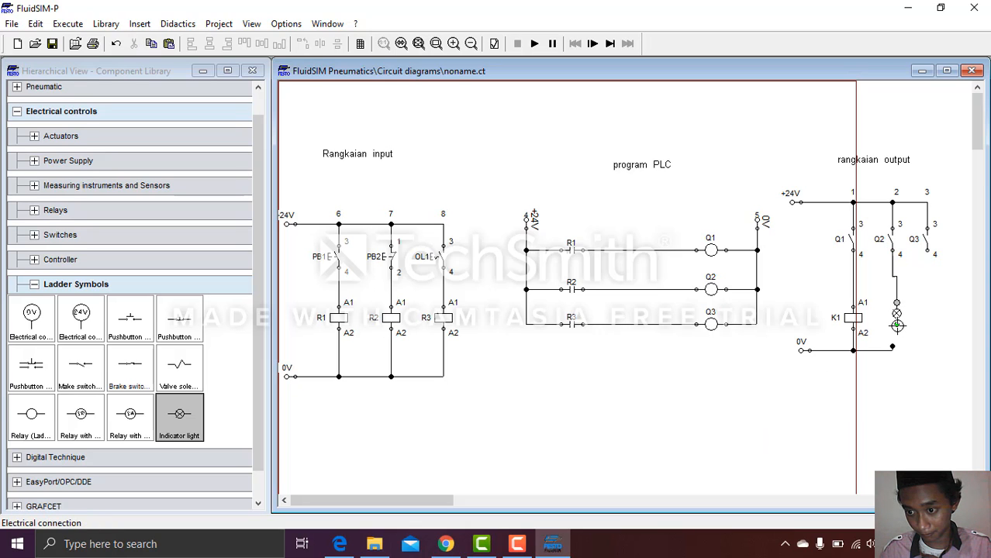
mouse_move(896, 324)
mouse_down()
mouse_move(893, 343)
mouse_move(890, 315)
mouse_up()
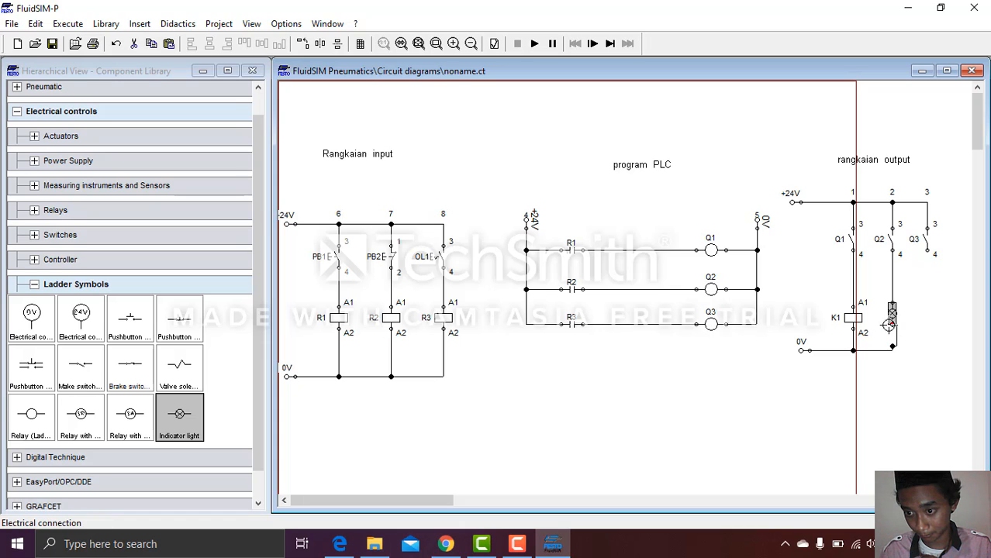
drag(896, 333, 892, 350)
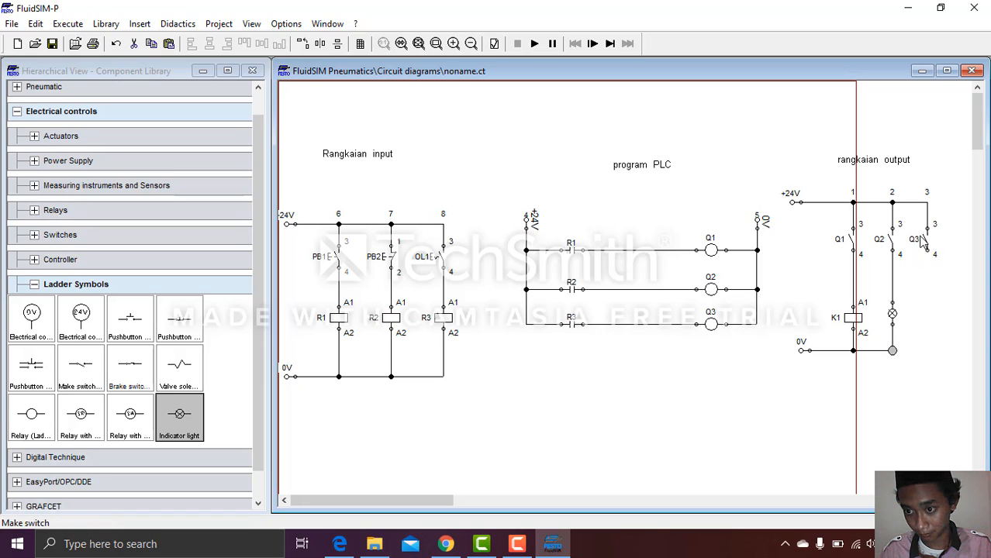
drag(891, 235, 851, 247)
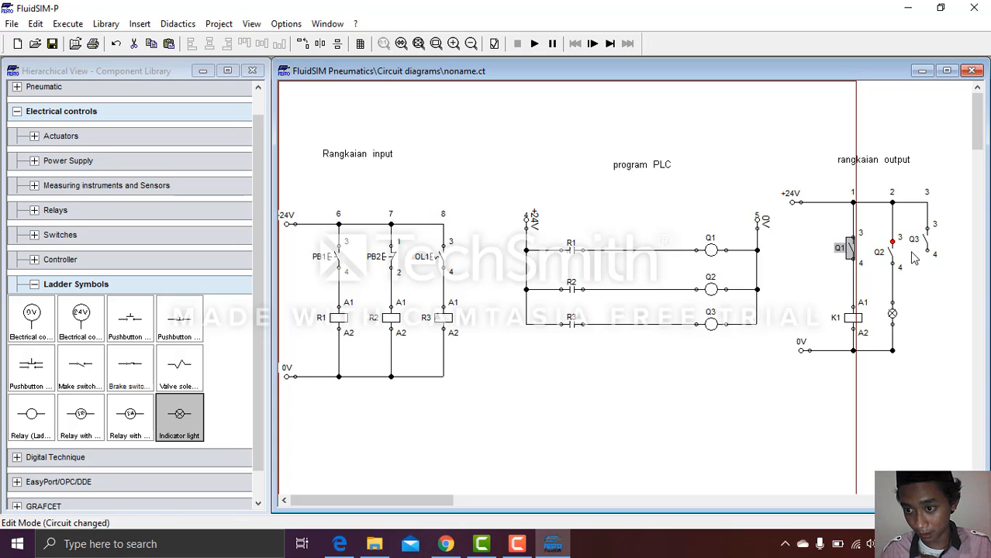
drag(924, 244, 924, 256)
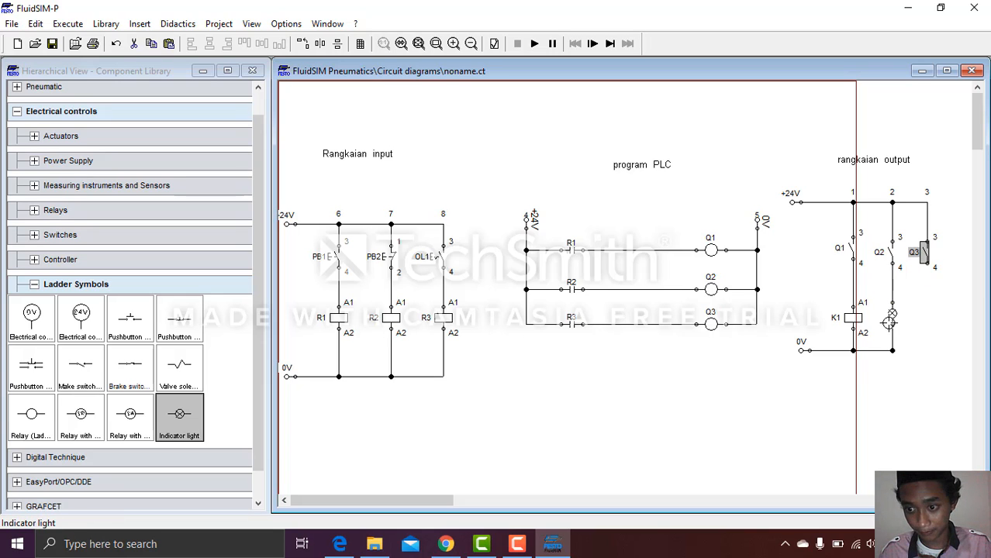
Copy the indicator light into the Q3 branch, wire it between Q3 and the 0V line, and align it with the contact.
click(892, 314)
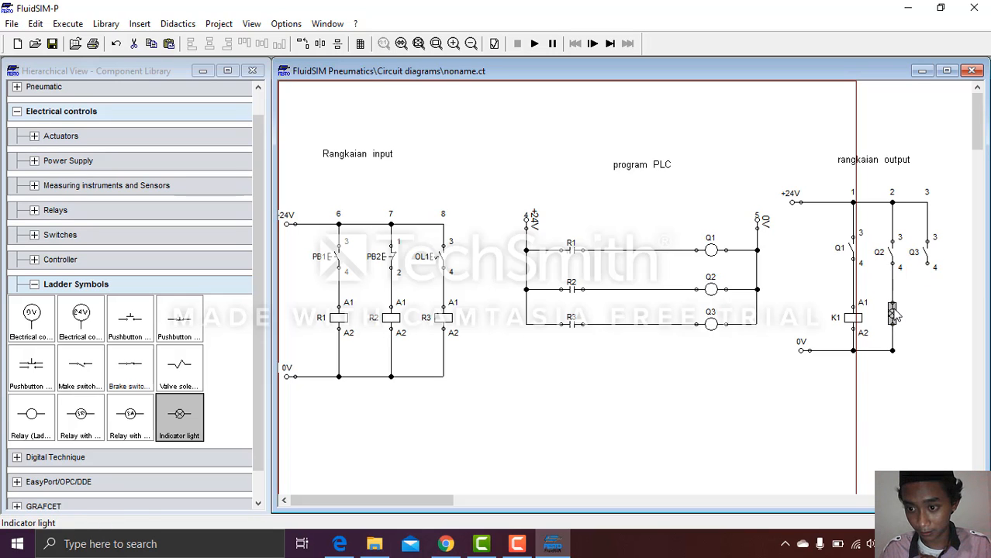
right_click(892, 311)
click(886, 338)
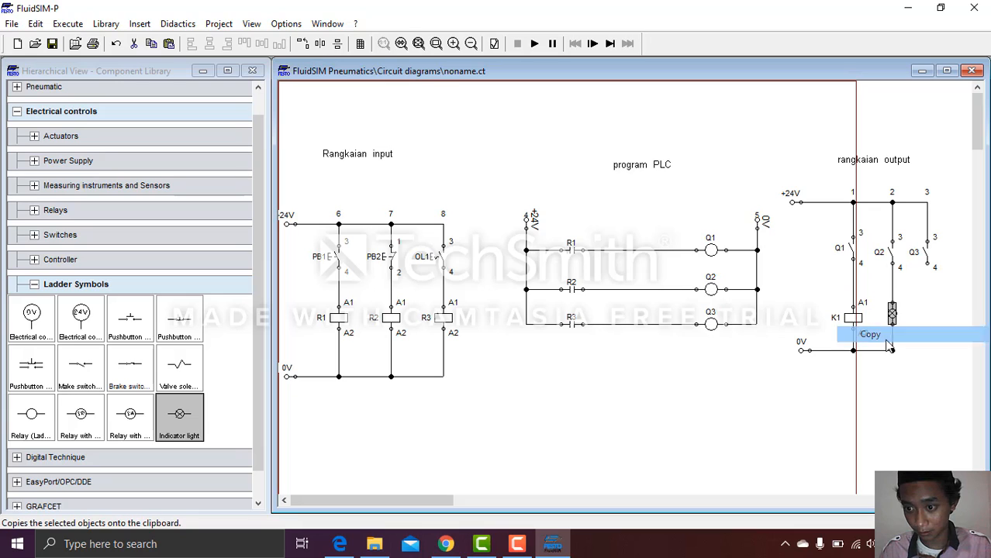
key(ctrl+v)
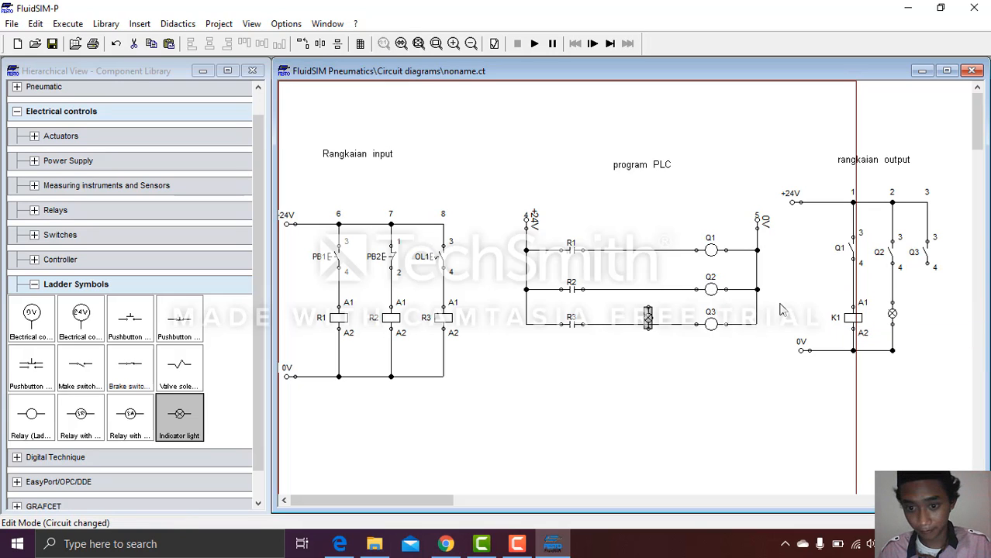
drag(648, 318, 926, 269)
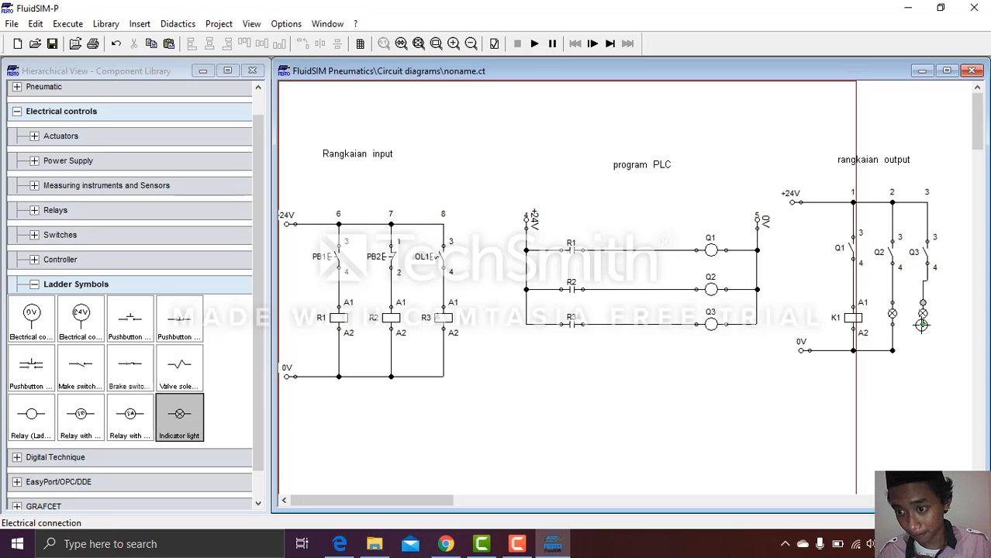
drag(921, 325, 892, 350)
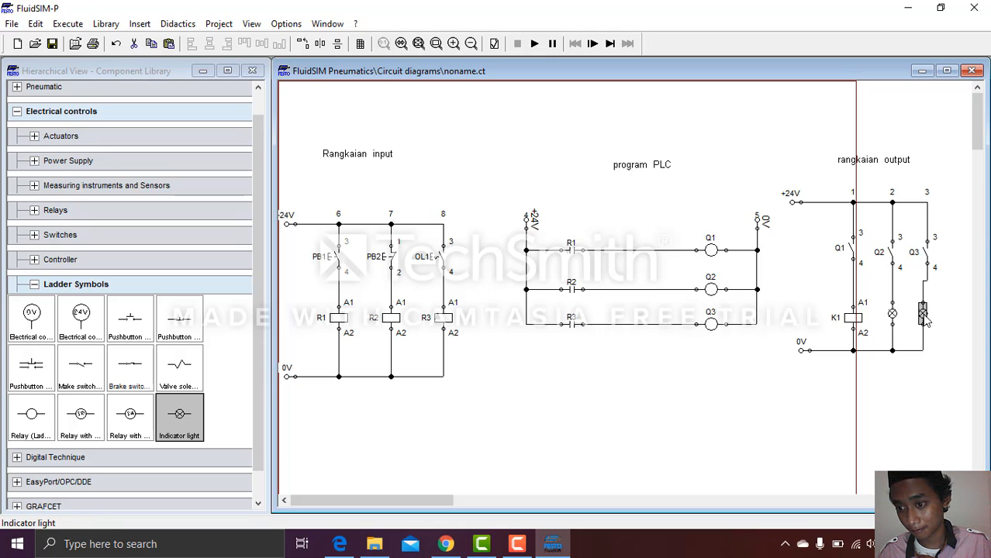
drag(924, 337, 927, 314)
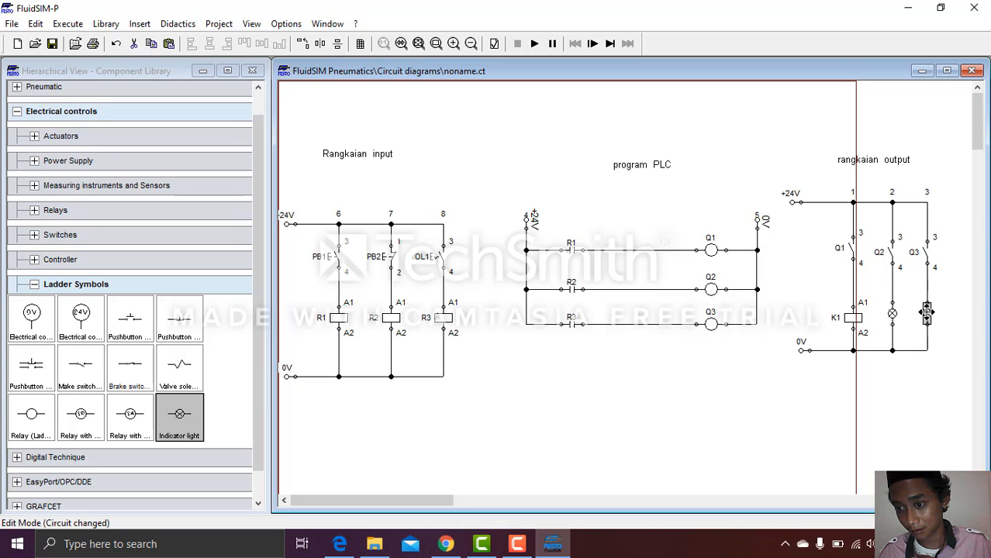
Simulate the circuit despite the drawing-area warning to check the relays and output lights, and stop the simulation.
click(534, 44)
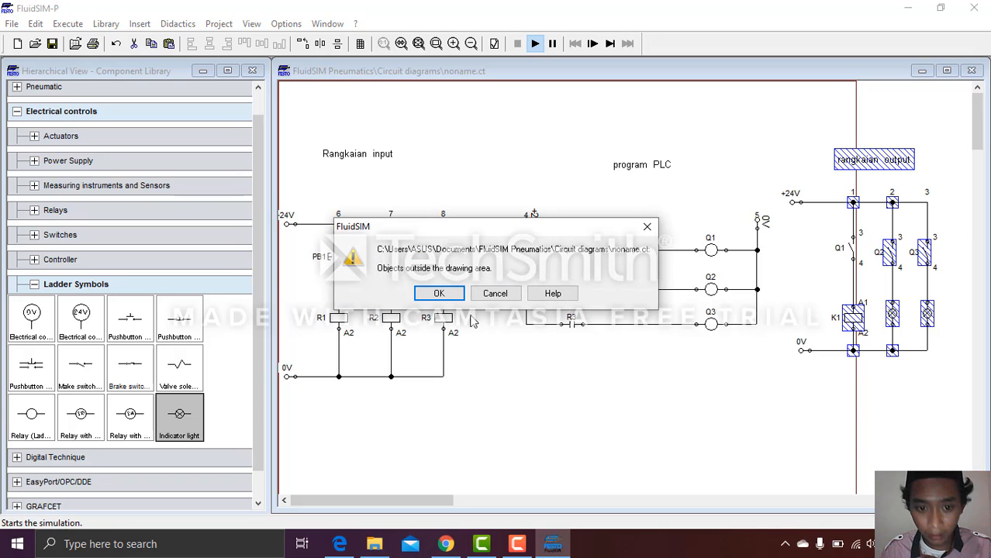
click(440, 293)
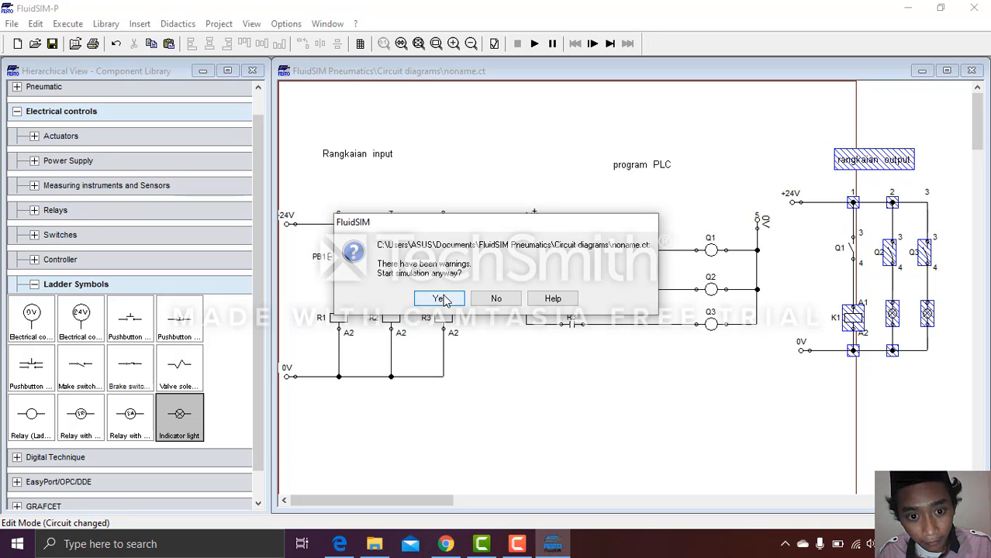
click(440, 299)
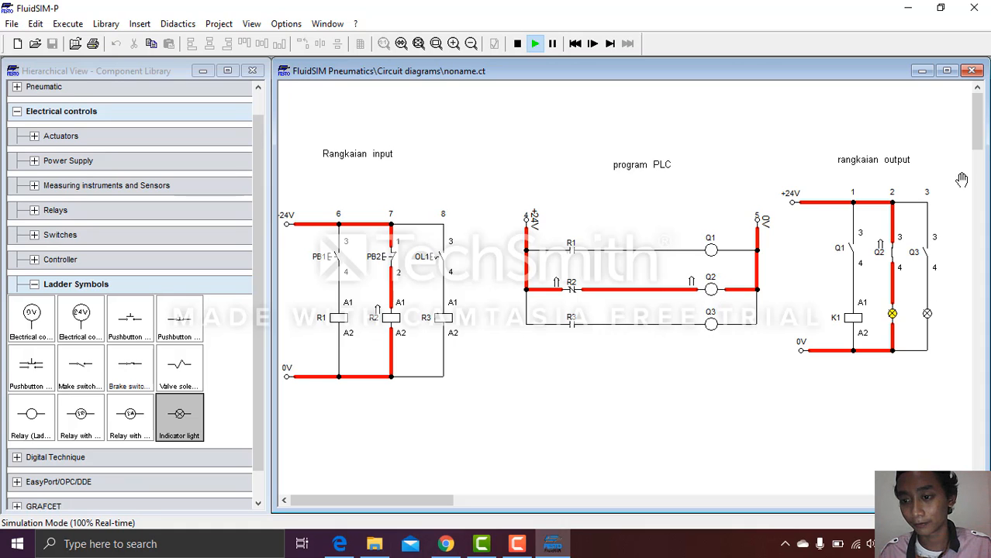
click(518, 44)
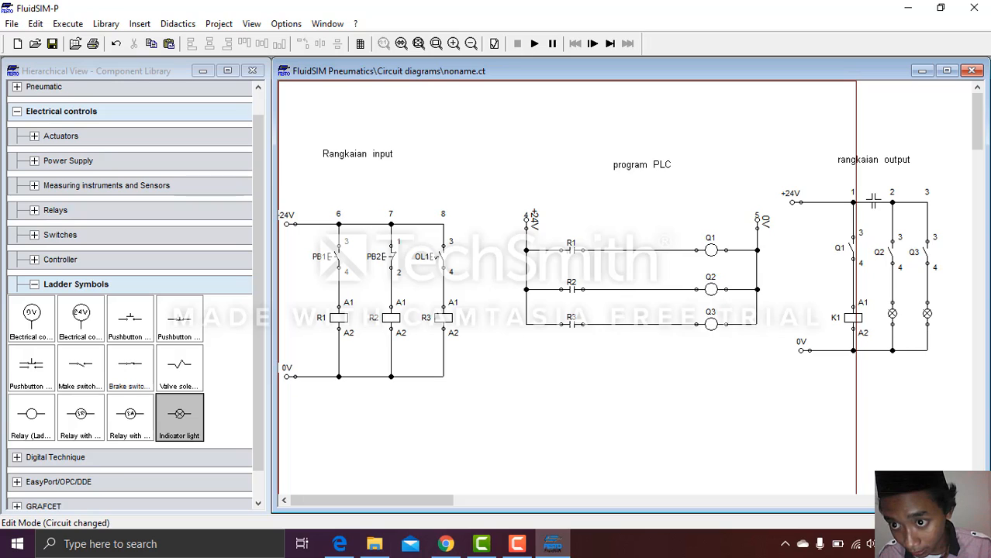
Set the signal color of the indicator light in the Q2 branch to green.
double_click(890, 313)
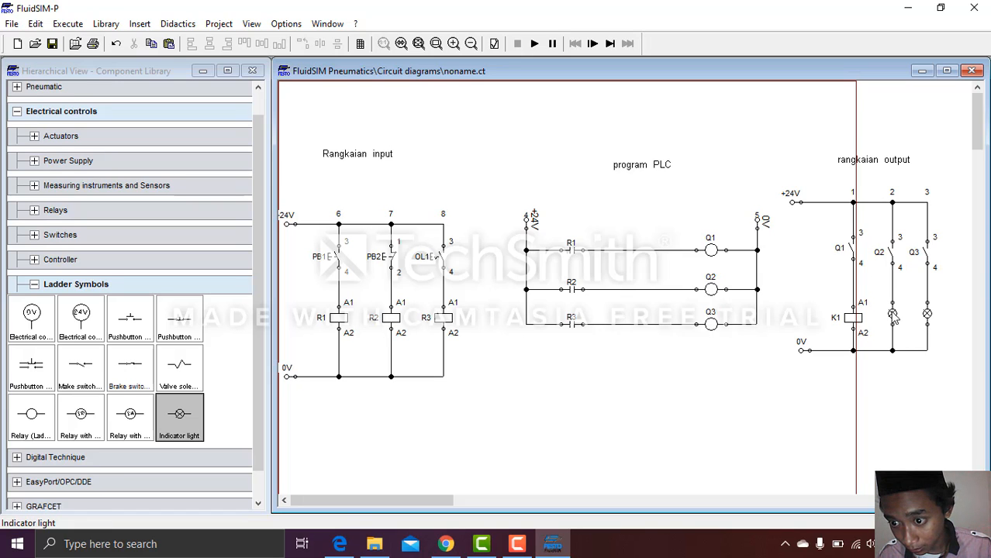
click(584, 262)
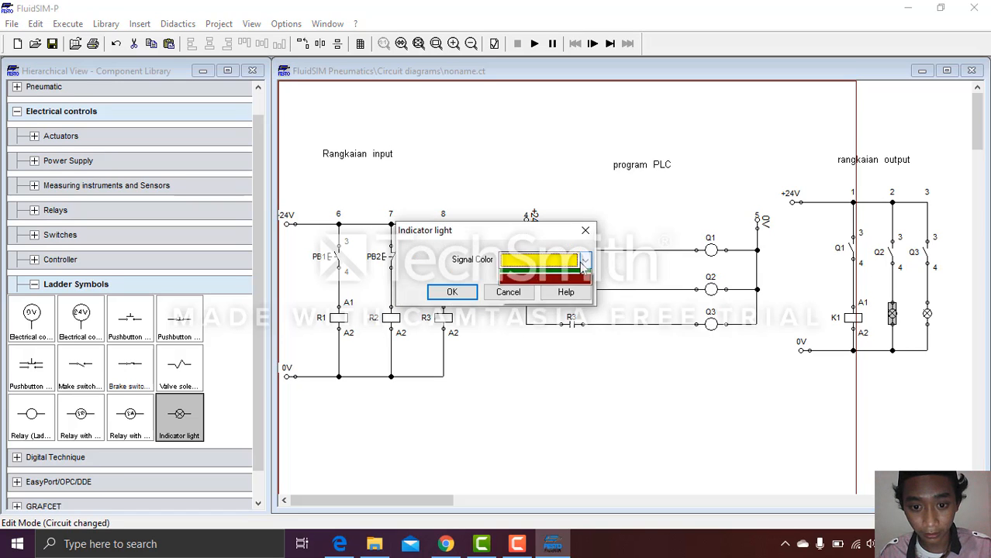
click(534, 345)
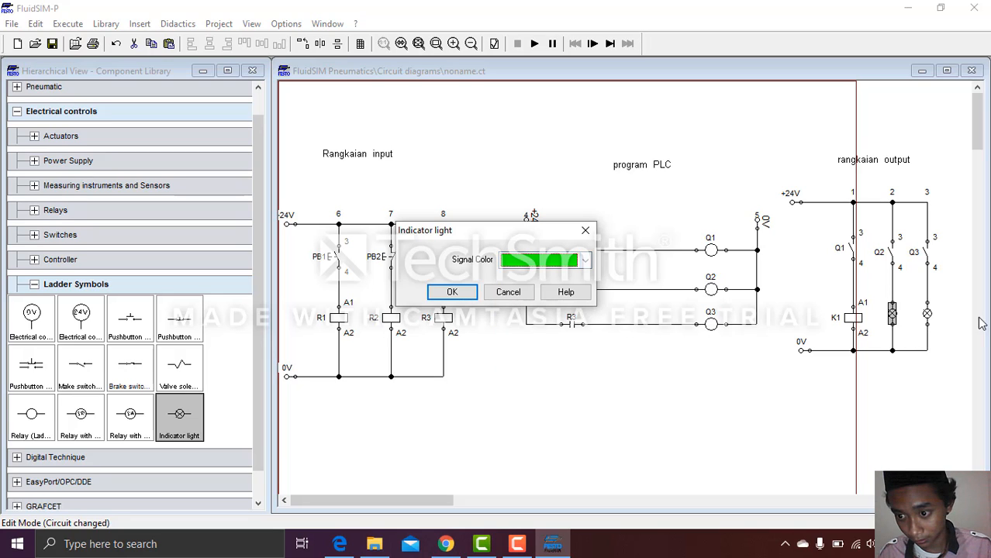
click(454, 292)
Set the signal color of the indicator light in the Q3 branch to bright red.
double_click(924, 318)
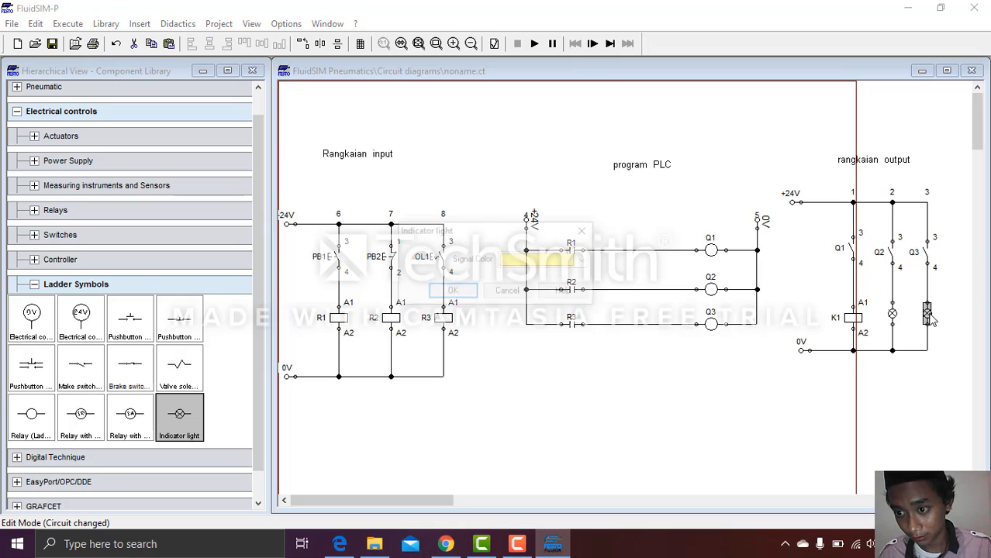
click(532, 262)
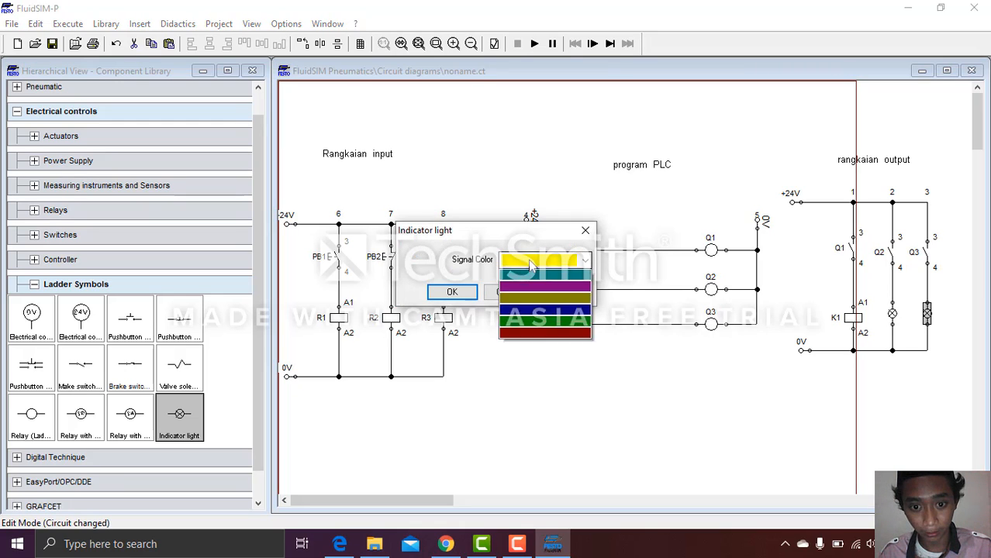
click(531, 354)
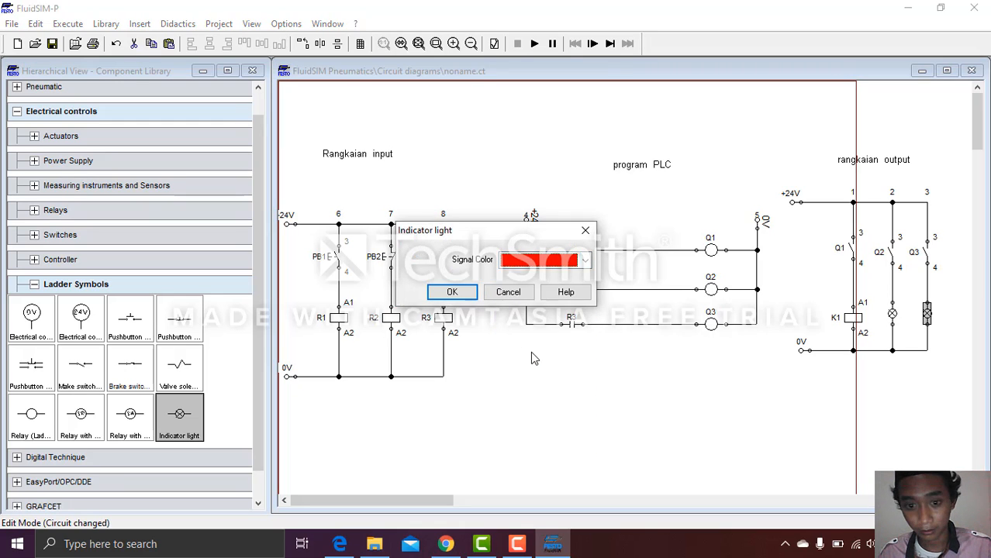
click(455, 293)
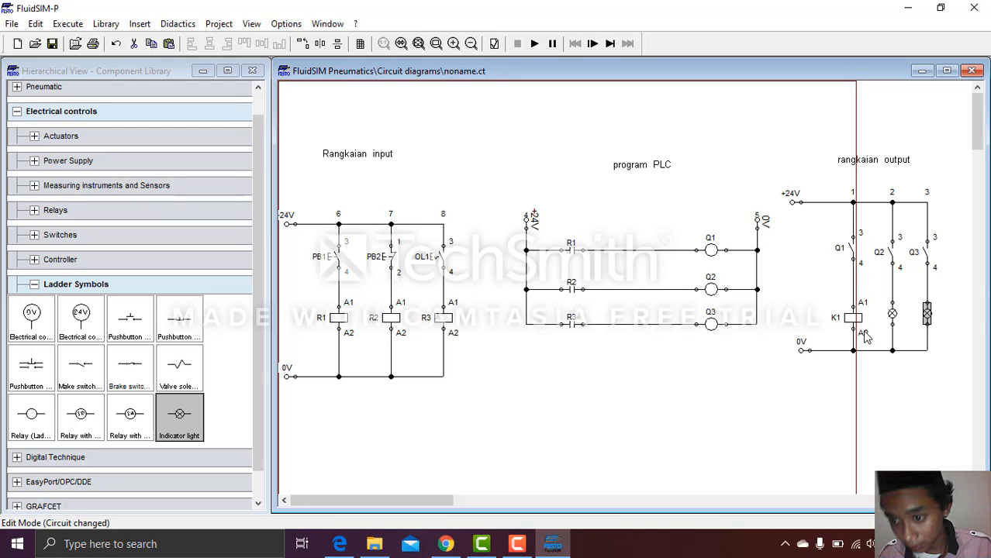
Move K1, both indicator lights and the 0V line down, and align the Q1, Q2 and Q3 contacts at a slightly lower height.
drag(783, 277, 976, 389)
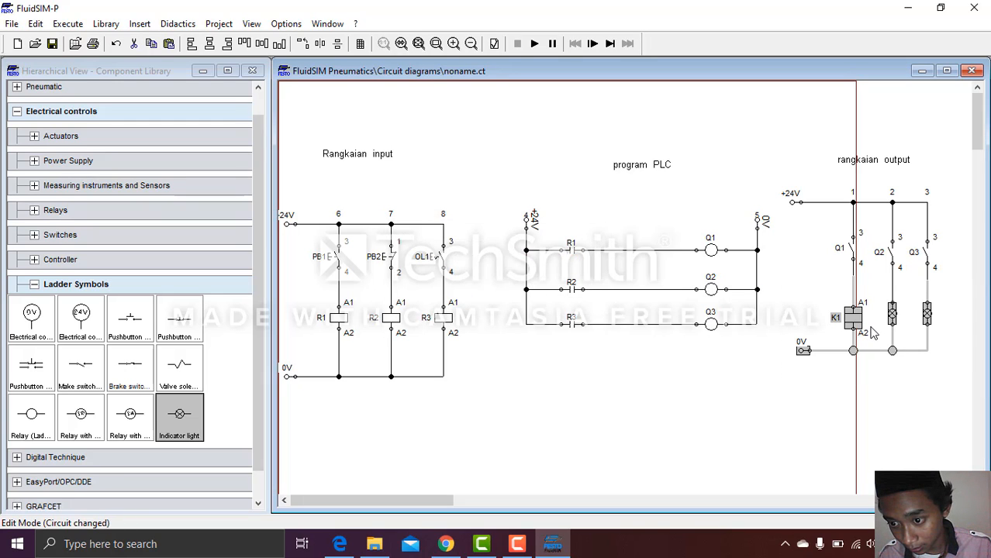
drag(853, 319, 853, 368)
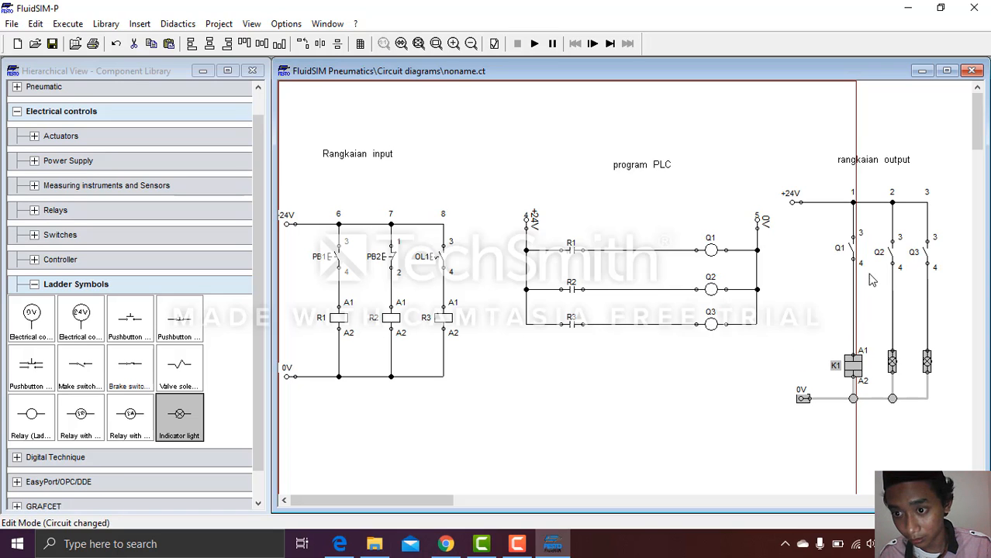
drag(851, 248, 926, 264)
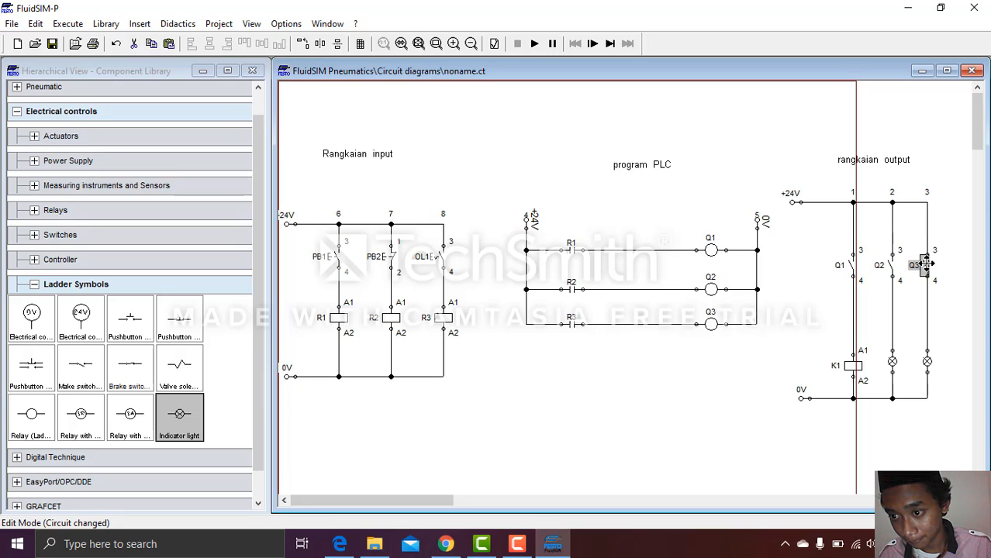
click(830, 245)
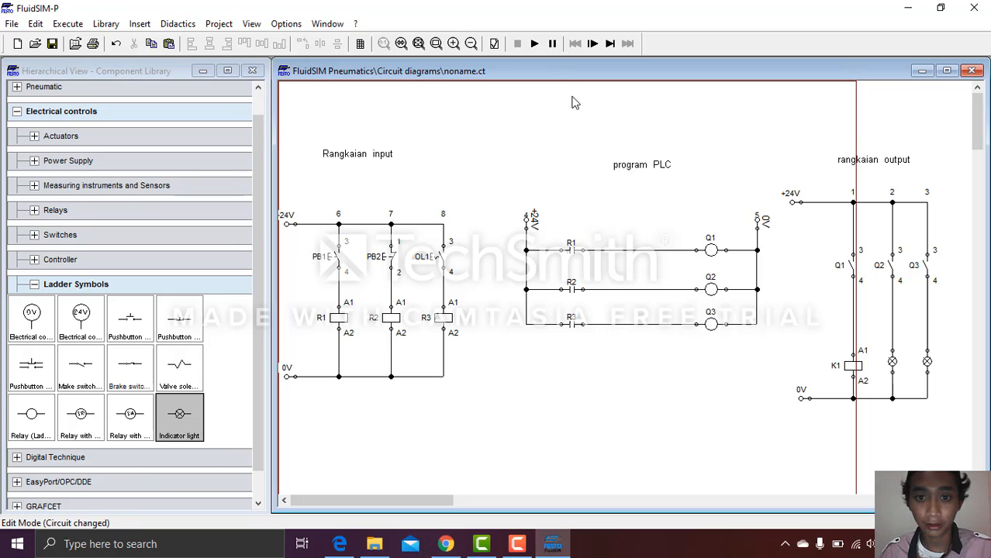
Simulate the circuit despite the drawing-area warning, try pushbutton PB1, and stop the simulation.
click(536, 44)
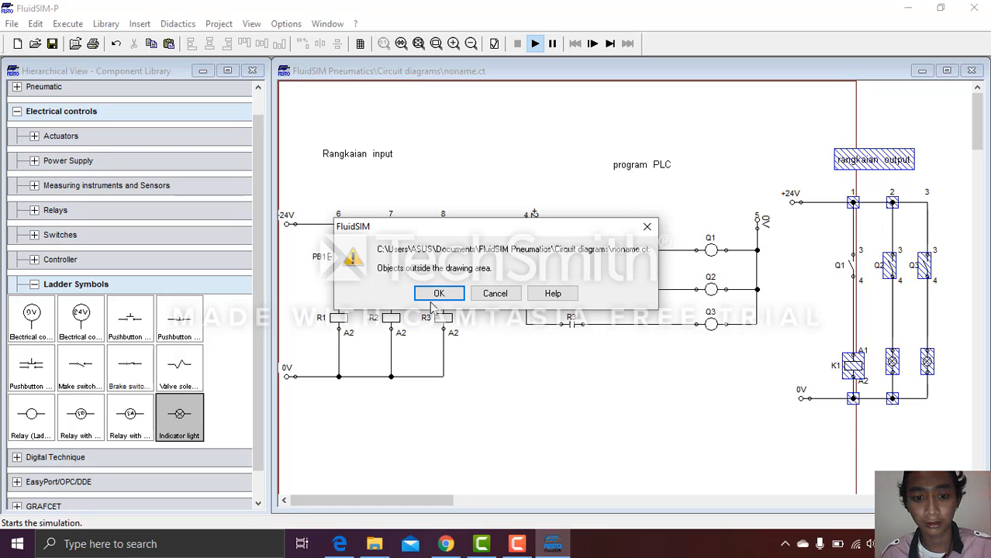
click(435, 296)
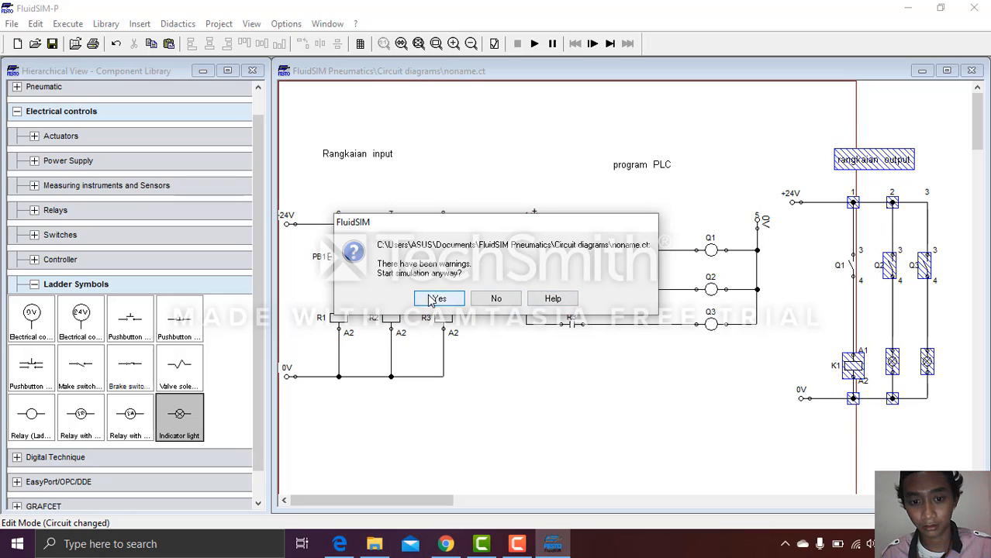
click(436, 299)
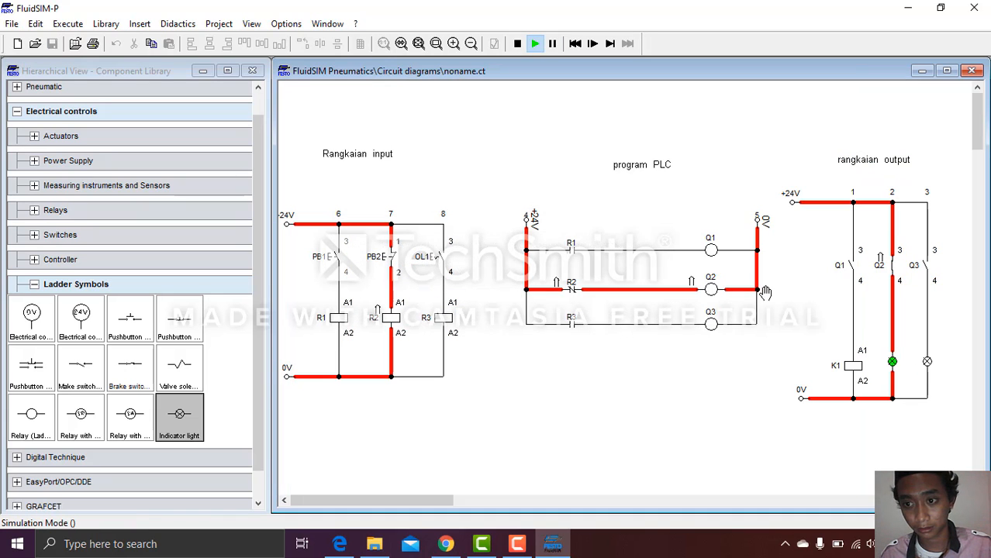
click(341, 257)
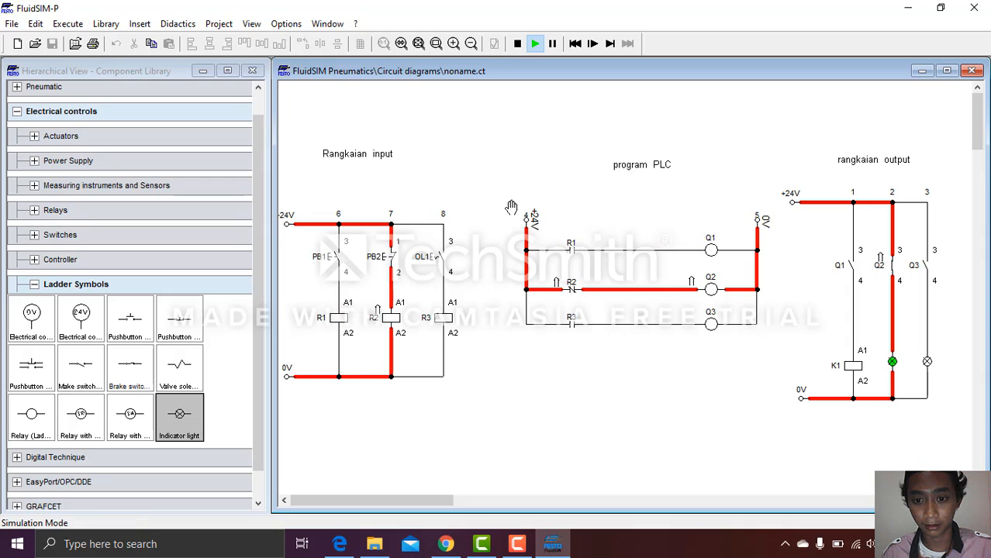
click(518, 44)
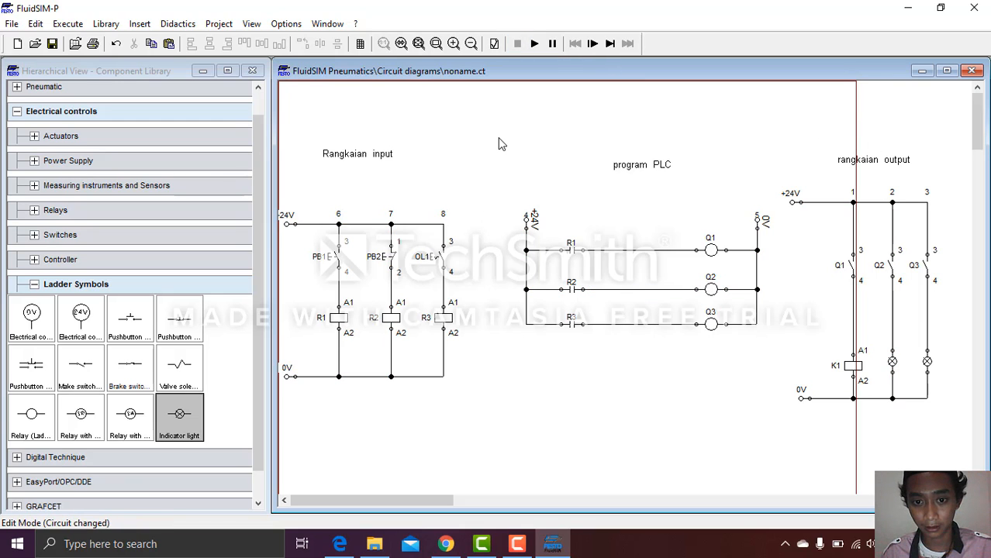
Shift the PLC program section and the output section left so that the output circuit fits inside the drawing area.
drag(497, 136, 777, 365)
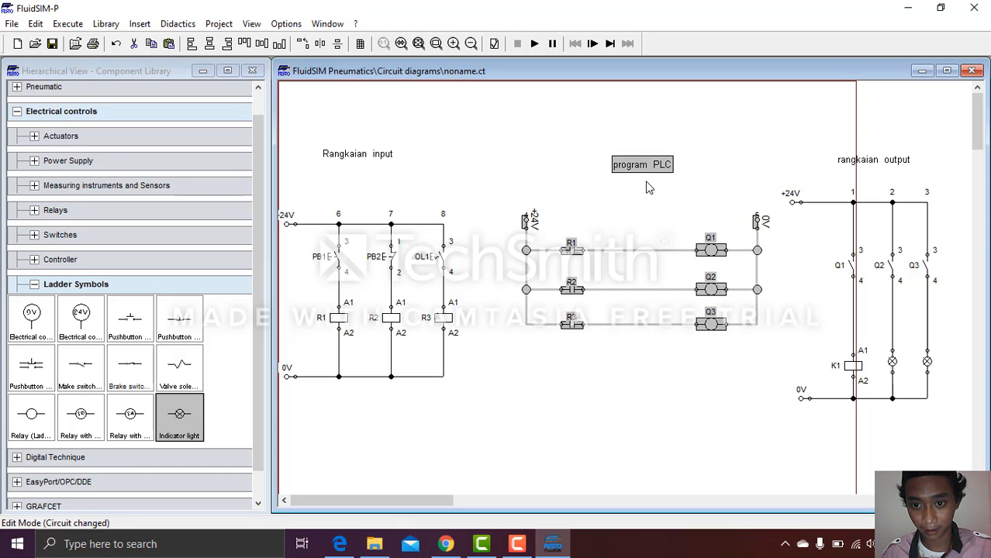
drag(632, 165, 574, 165)
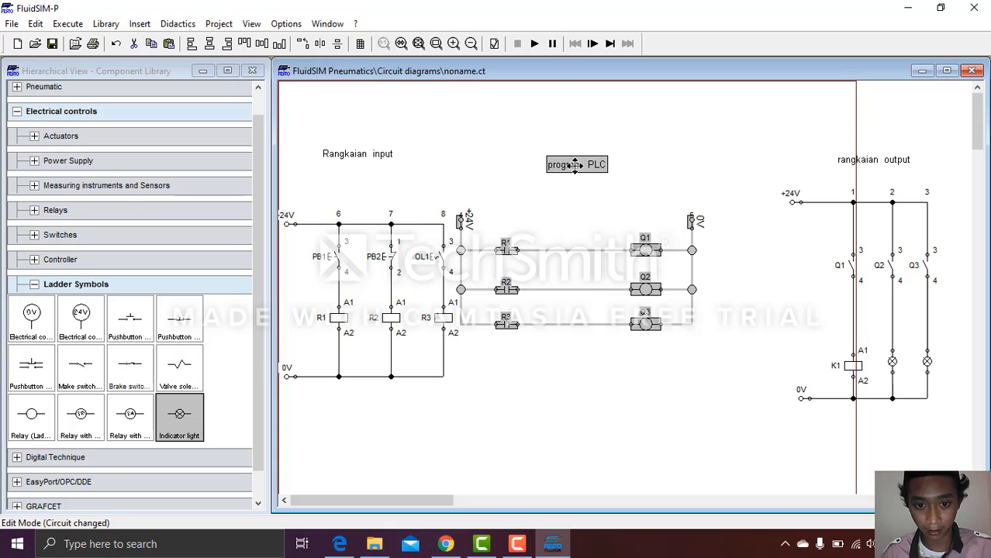
drag(762, 163, 698, 421)
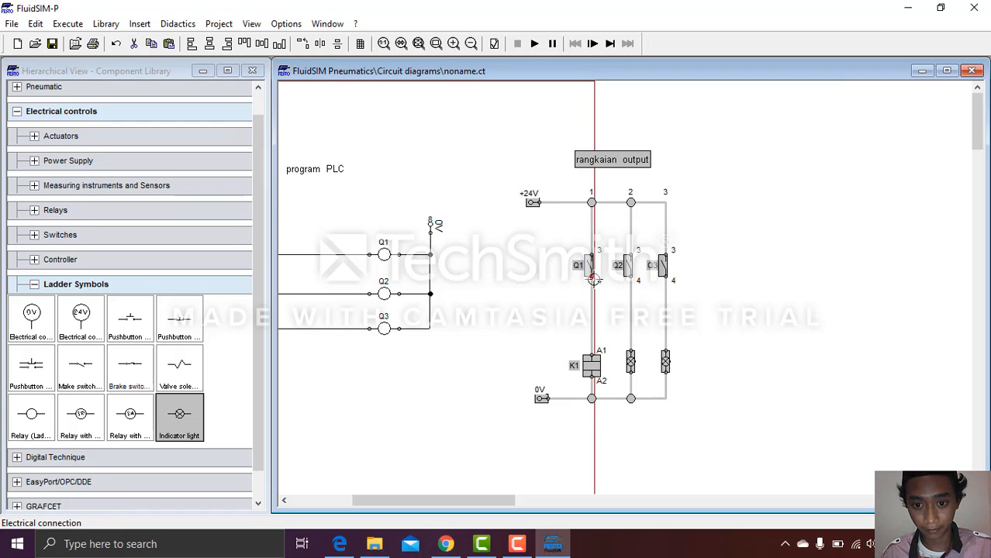
drag(591, 276, 511, 259)
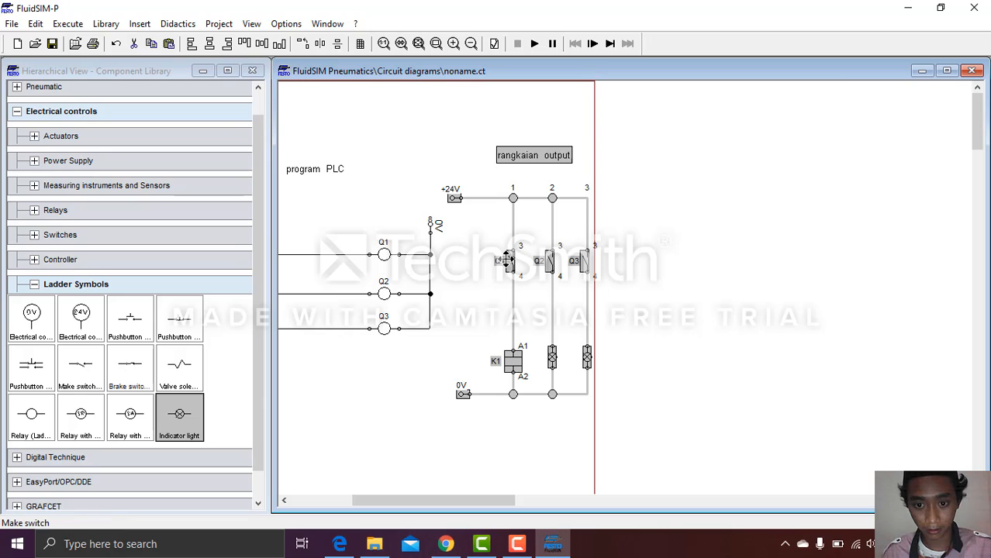
drag(508, 500, 424, 507)
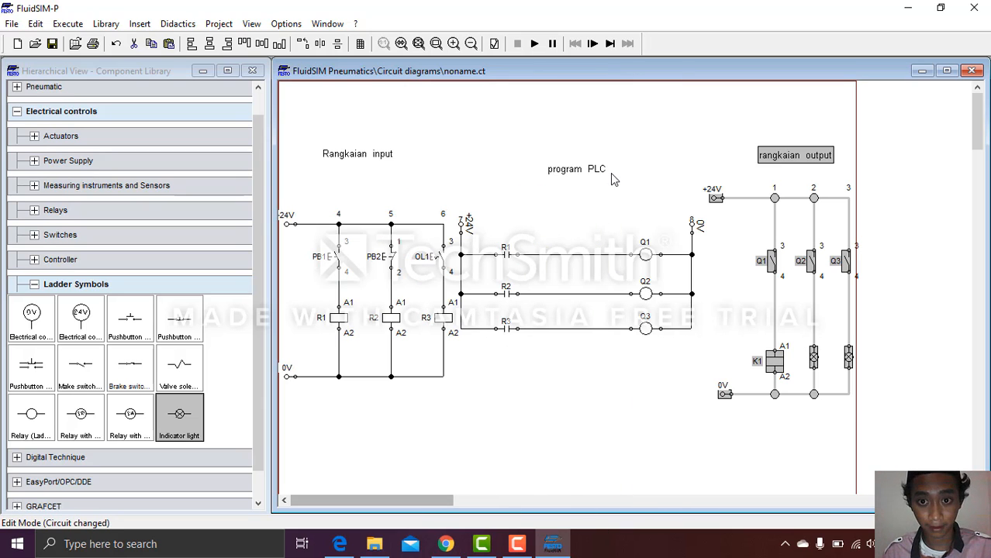
Simulate the circuit, operate PB1 repeatedly and actuate OL1 to check K1 and the output lights, and stop the simulation.
click(535, 44)
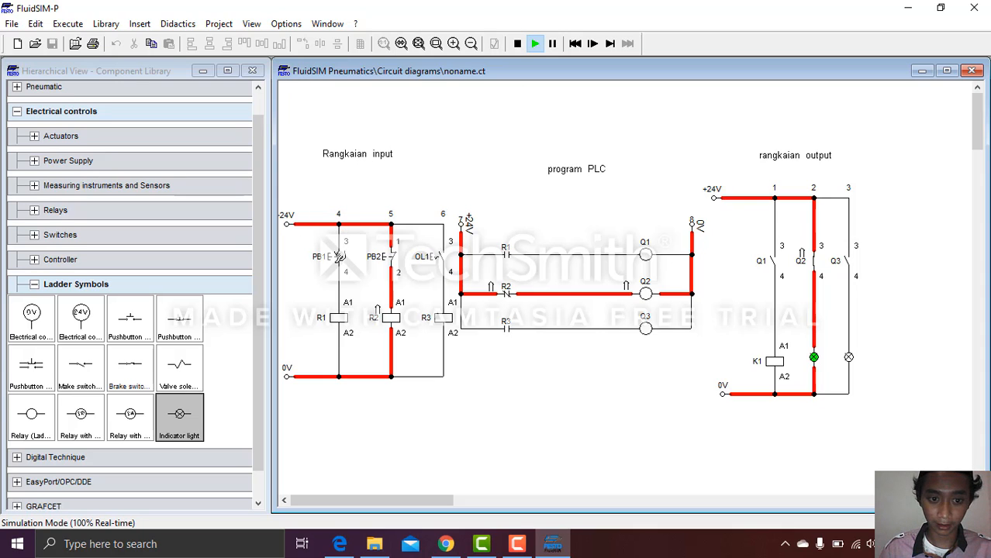
click(339, 251)
click(339, 251)
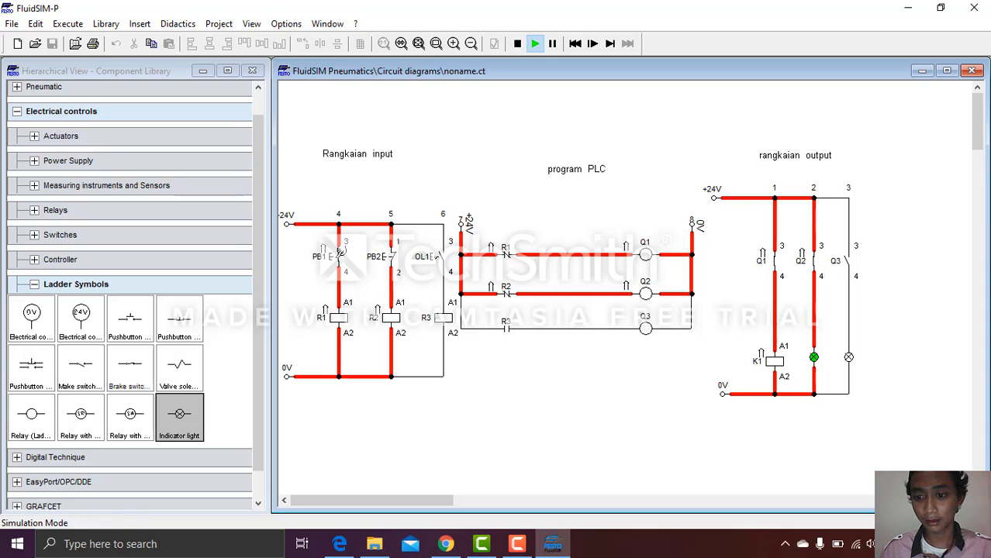
click(339, 251)
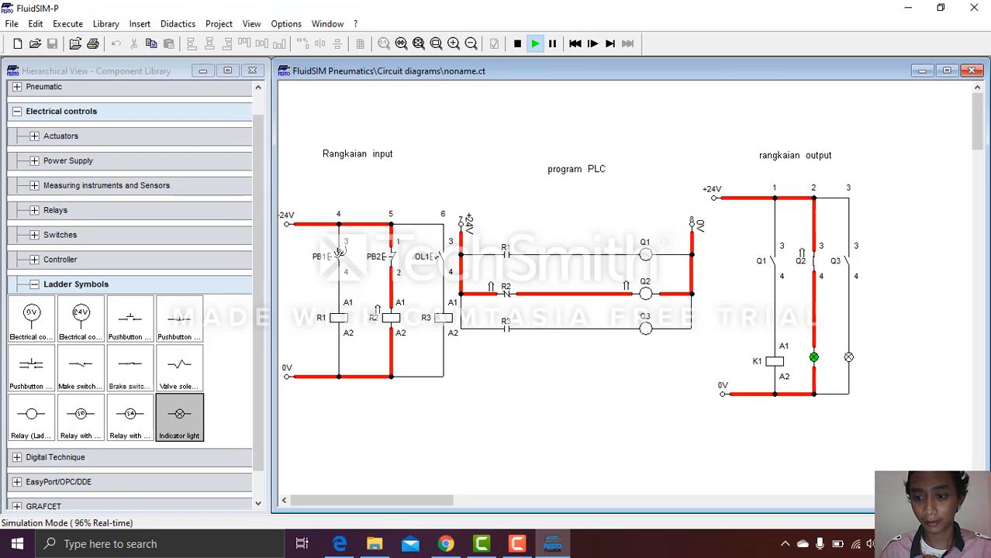
click(339, 251)
click(339, 251)
click(339, 251)
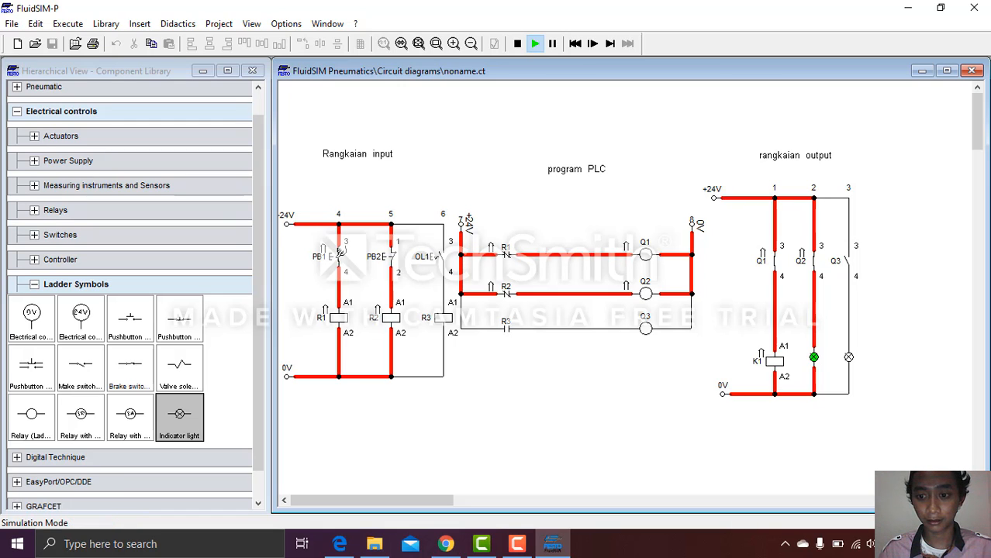
click(339, 252)
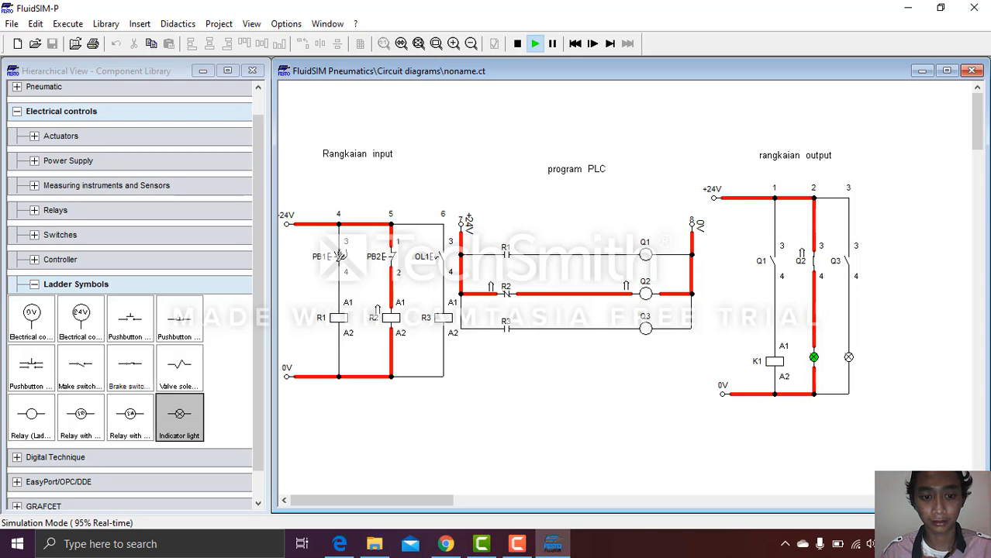
click(339, 254)
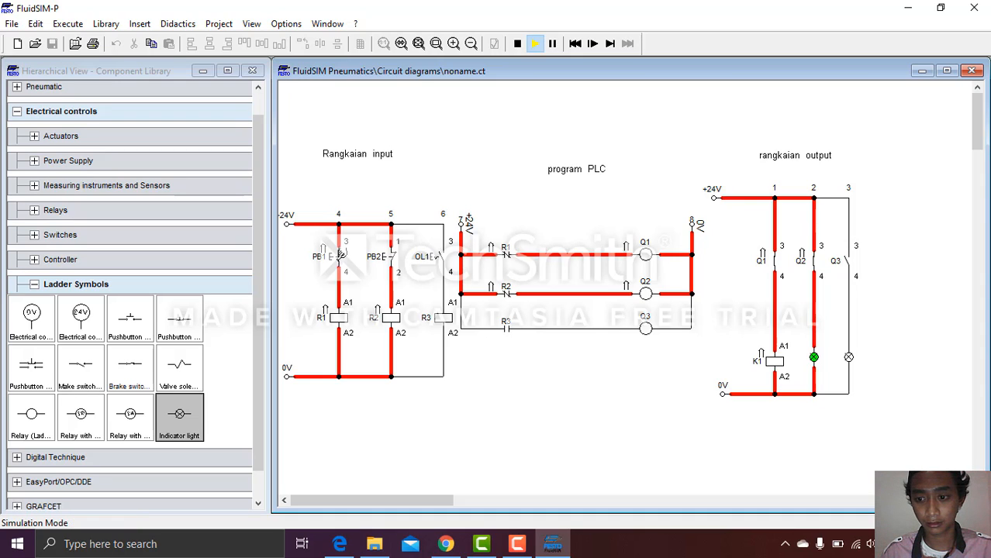
click(339, 254)
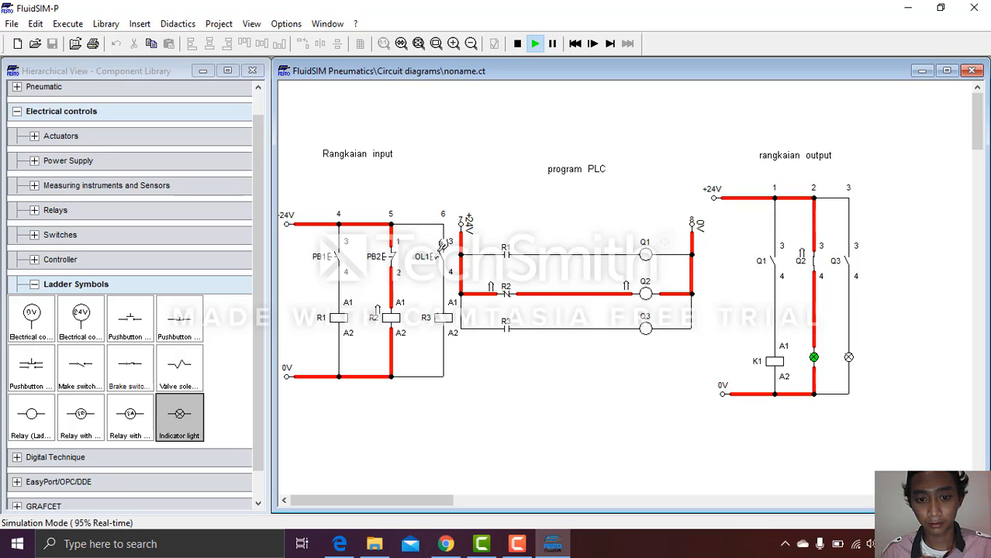
click(439, 251)
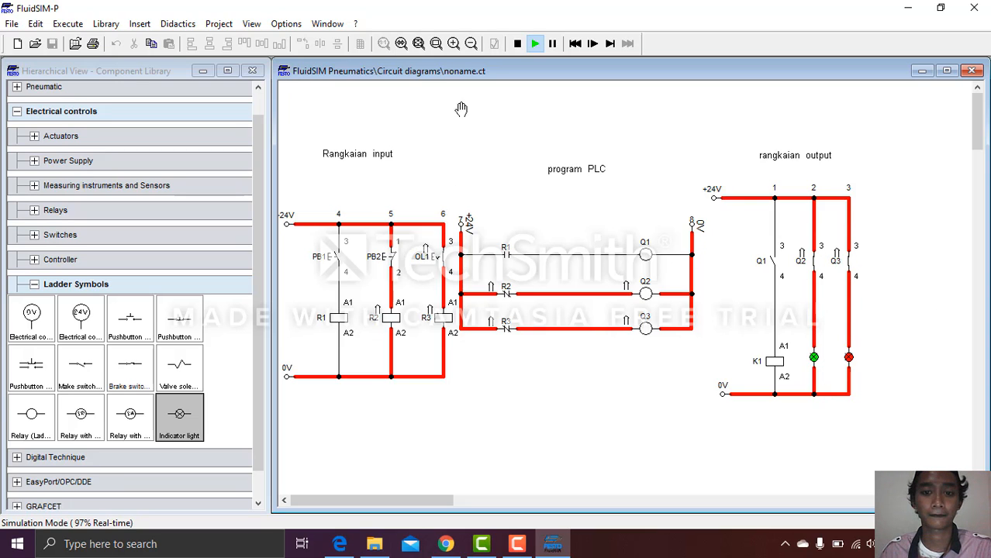
click(518, 44)
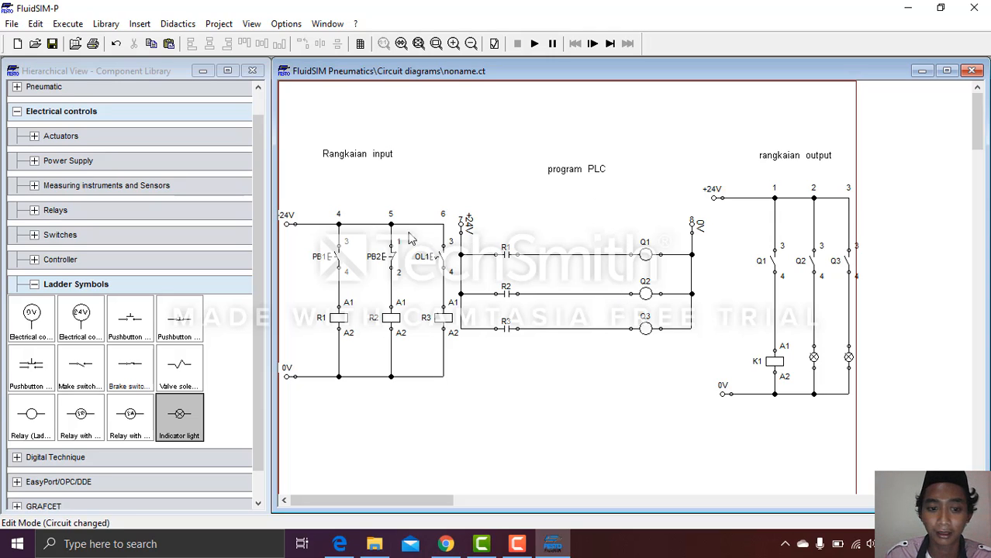
click(336, 261)
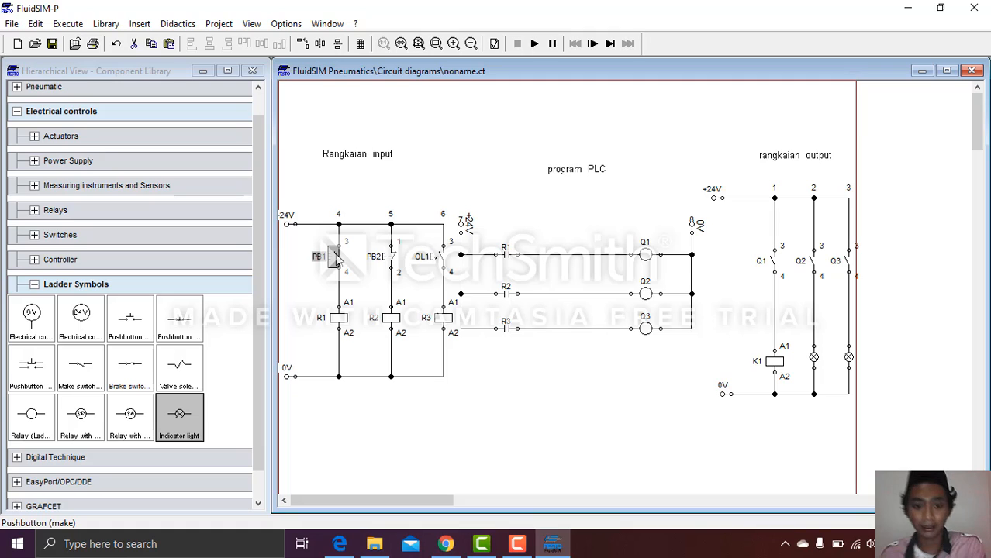
click(442, 261)
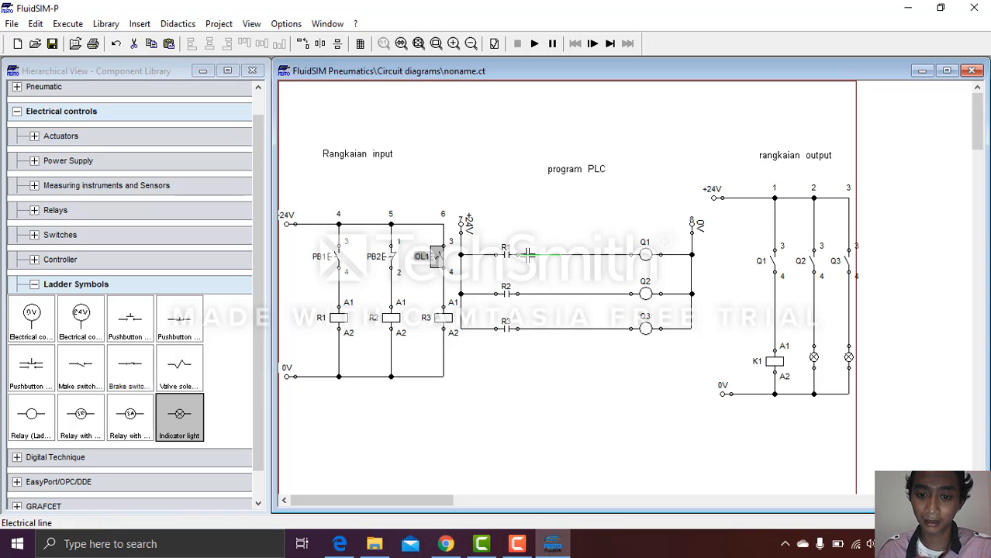
Delete the line between the R2 contact and the Q2 coil in the PLC program, and relabel the R2 contact as R1.
click(540, 293)
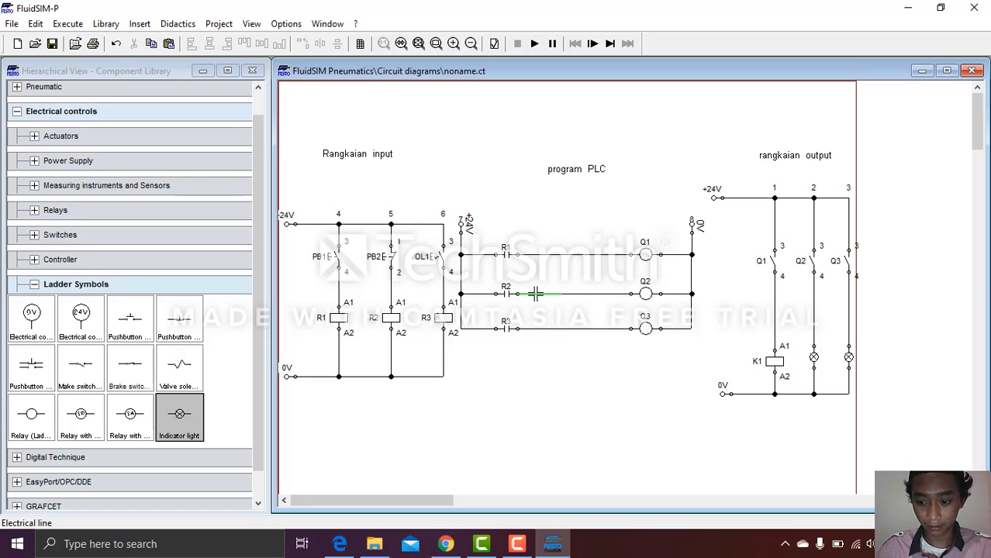
key(Delete)
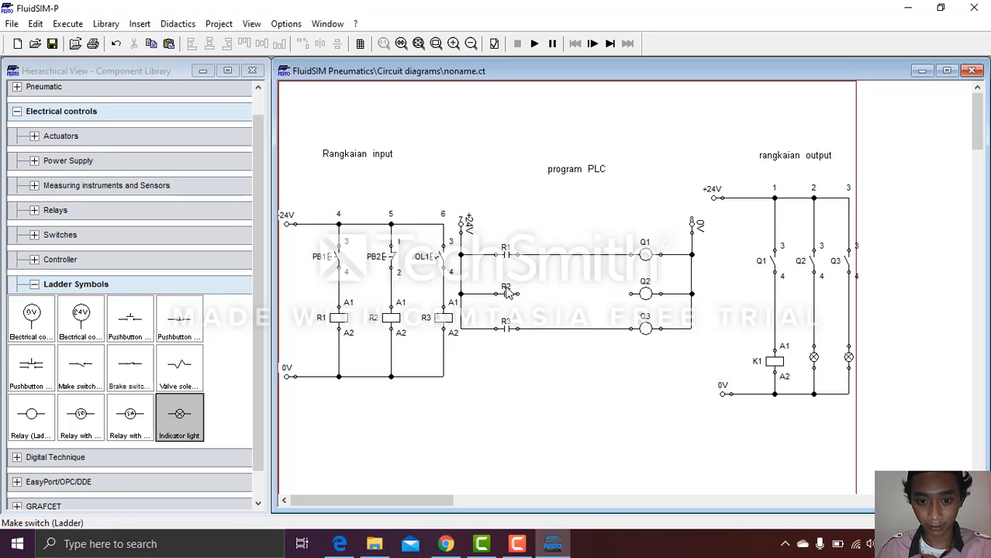
double_click(506, 292)
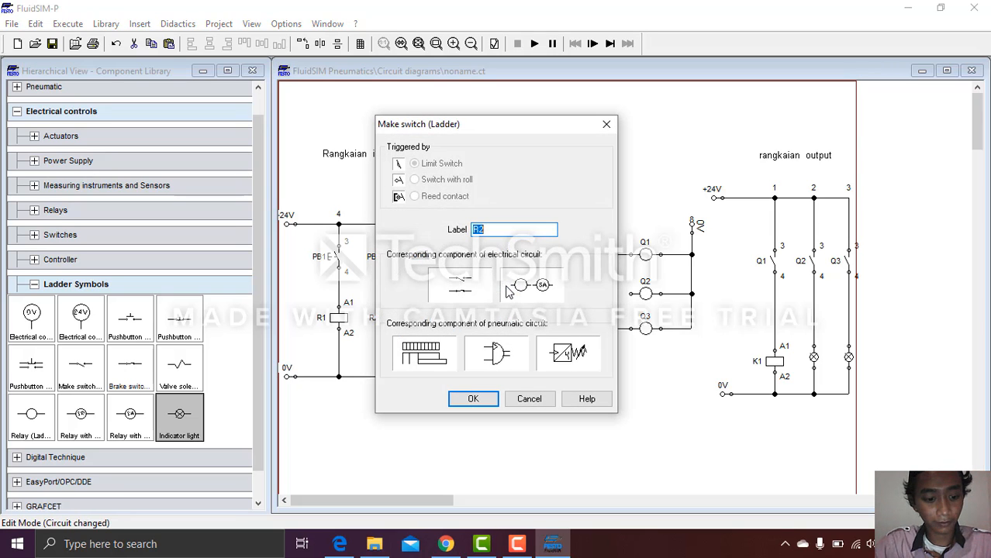
text(r1)
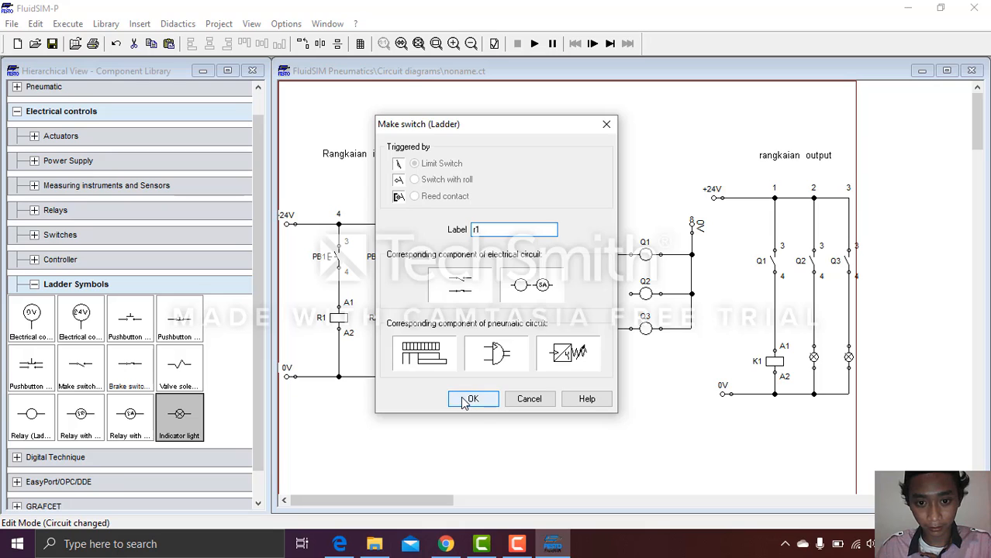
click(469, 399)
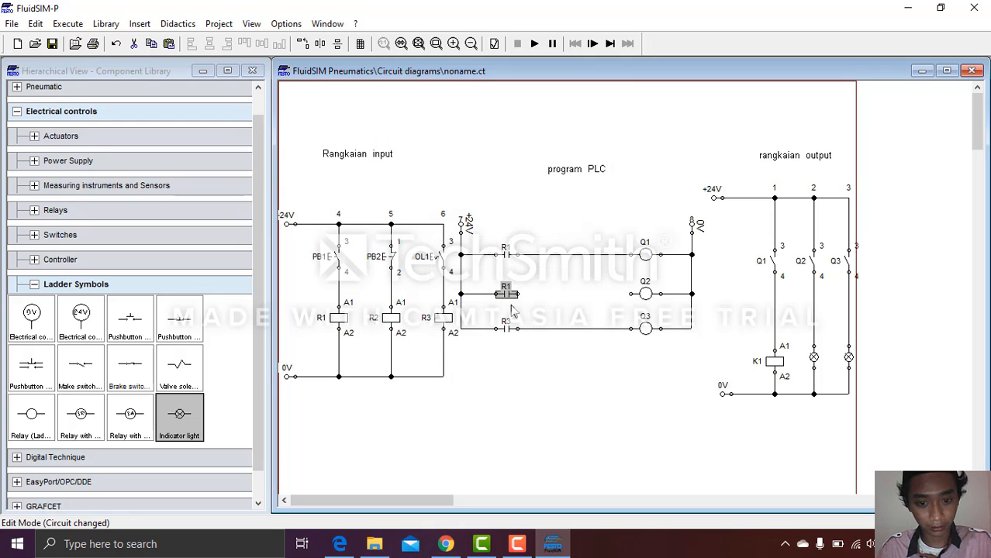
Paste a copy of the R1 contact, move it into the free space between the R1 rungs, and put the Q3 label back above its coil.
key(ctrl+v)
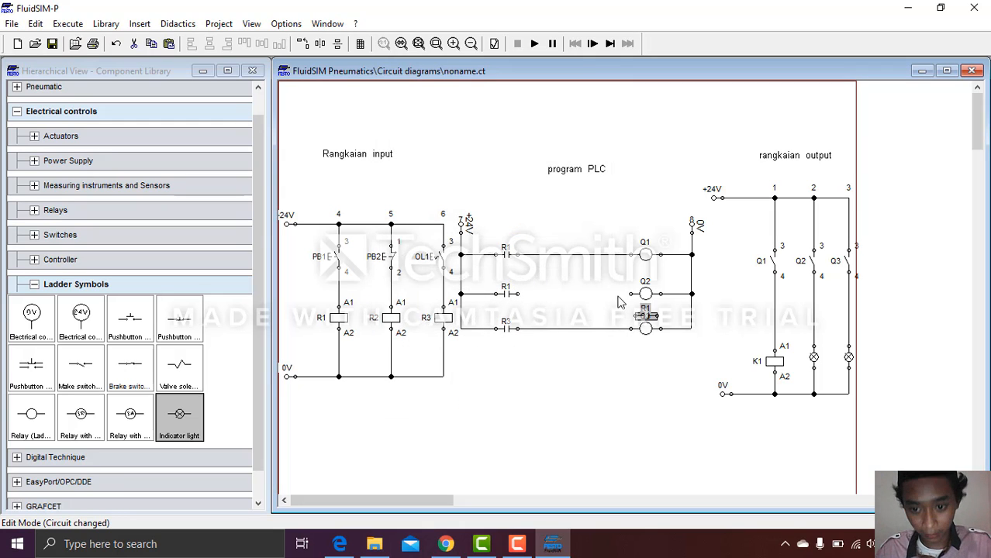
mouse_move(631, 305)
mouse_down()
mouse_move(557, 277)
mouse_move(625, 316)
mouse_up()
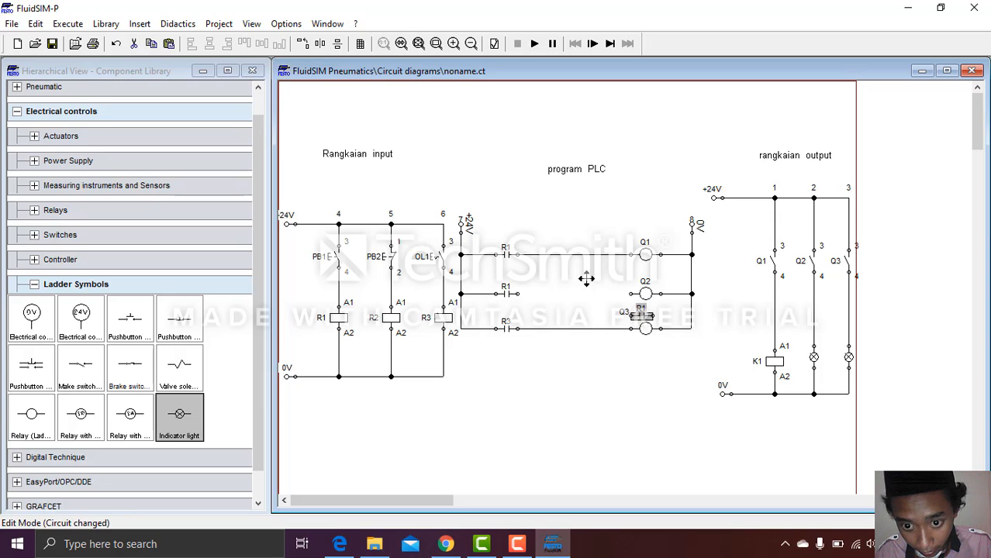
drag(643, 320, 555, 285)
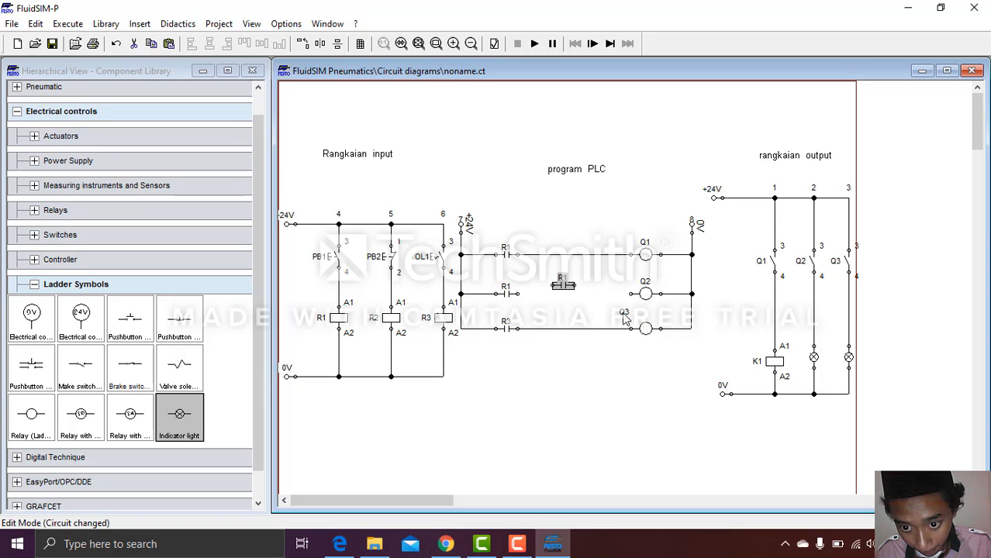
click(625, 318)
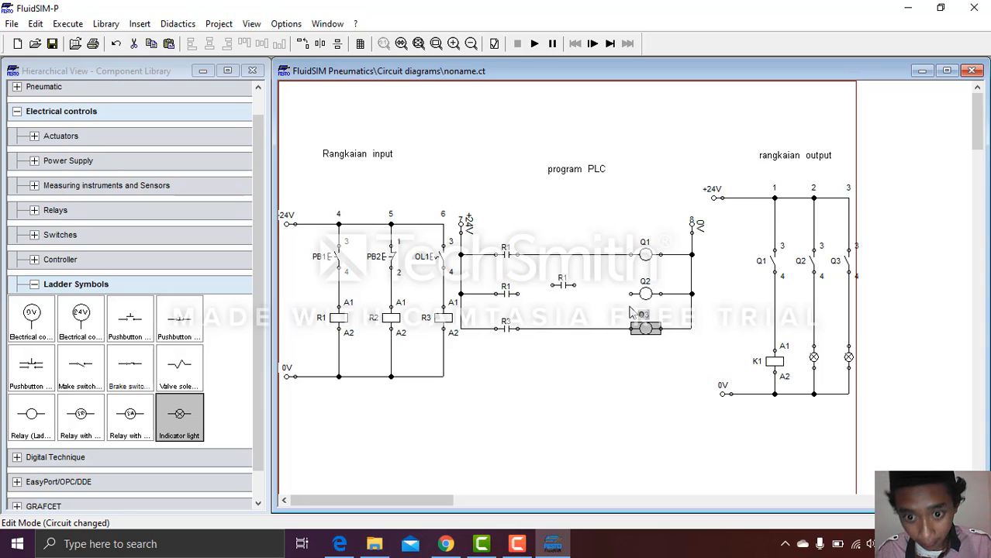
Replace the line between the upper R1 contact and the Q1 coil with the copied contact, and relabel it R2.
click(556, 254)
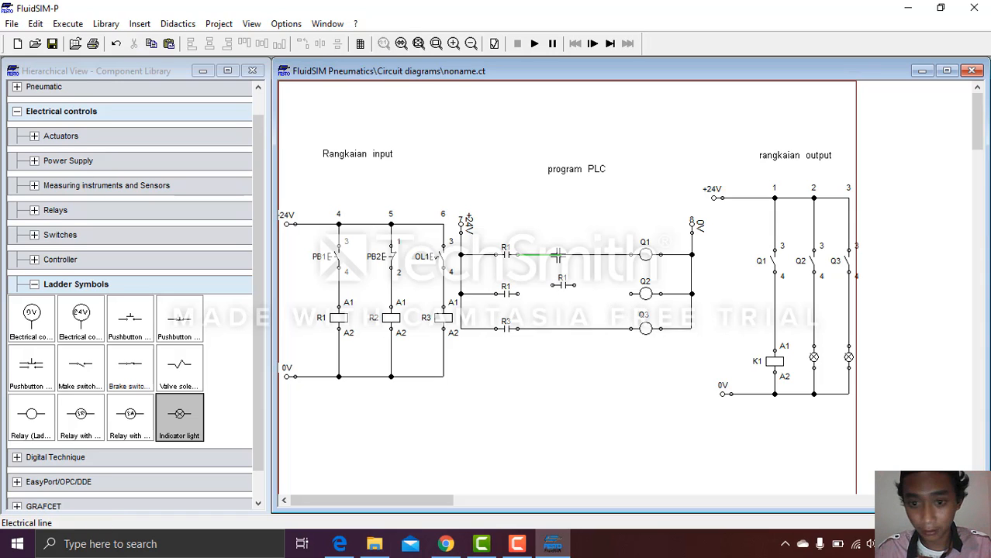
key(Delete)
drag(563, 287, 575, 255)
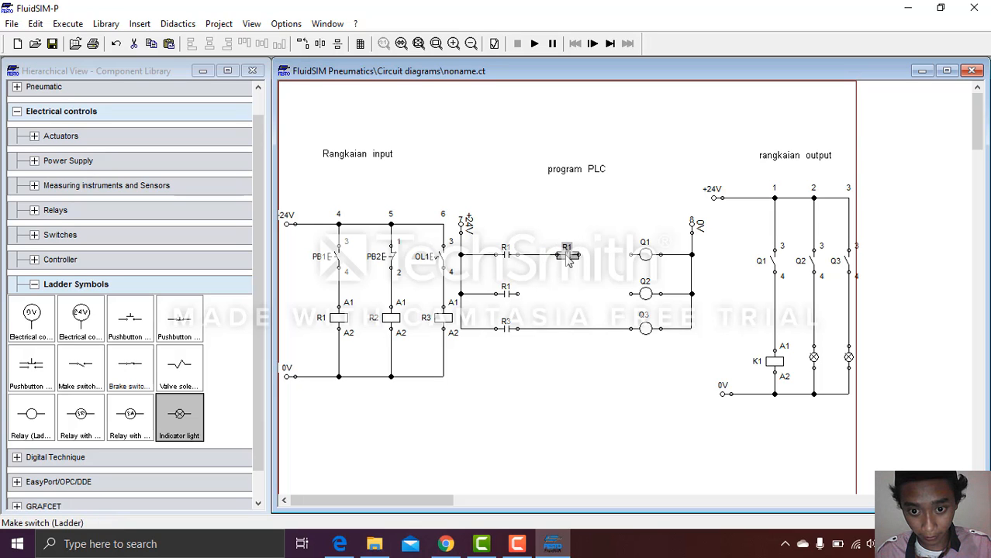
double_click(570, 256)
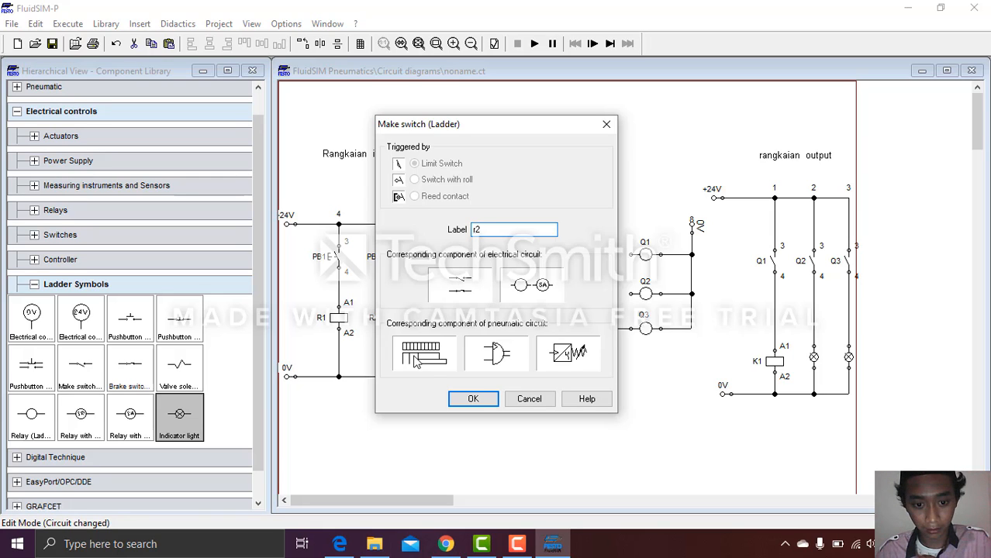
click(461, 400)
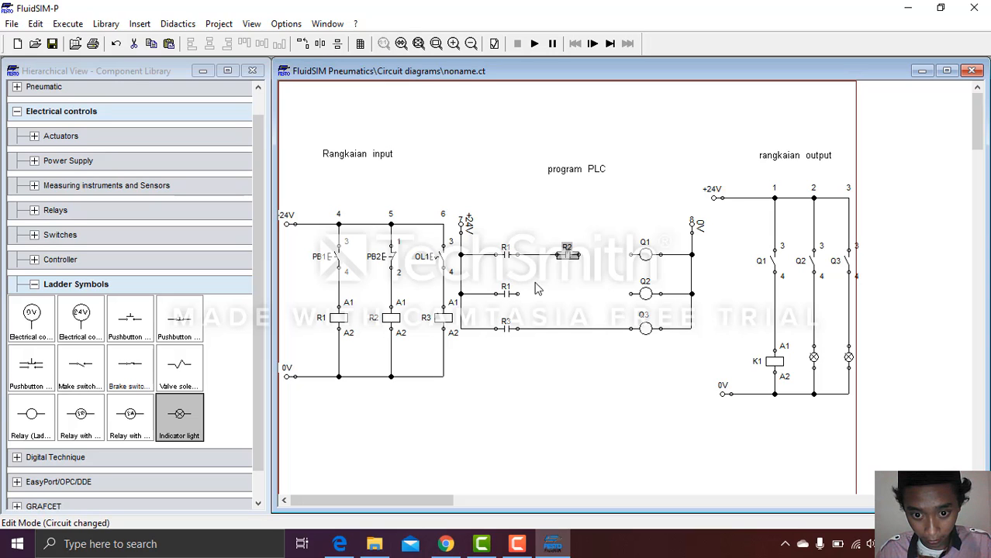
Wire the lower R1 contact in parallel with the upper one, connect R2 to the Q1 coil, and branch that line to the Q2 coil.
drag(516, 294, 539, 254)
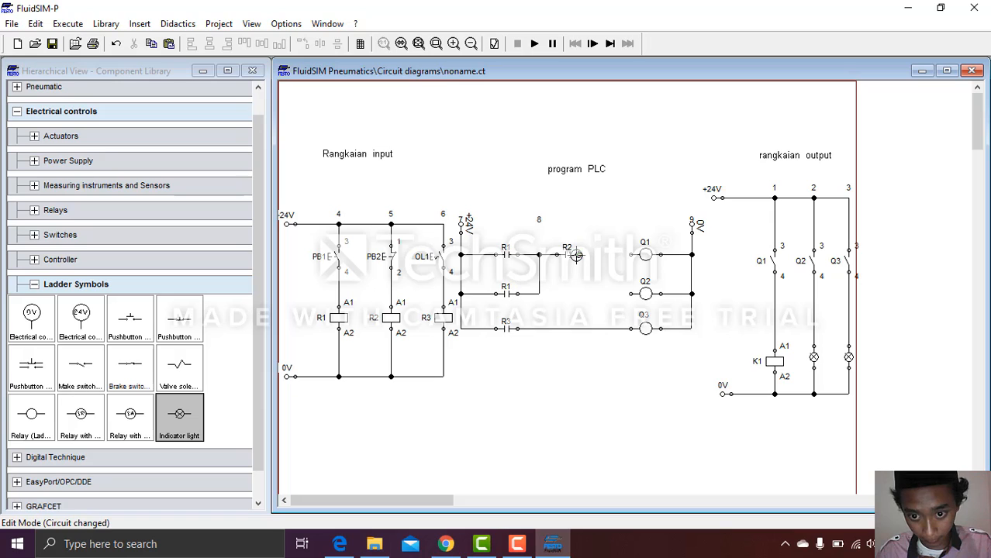
drag(630, 250, 629, 255)
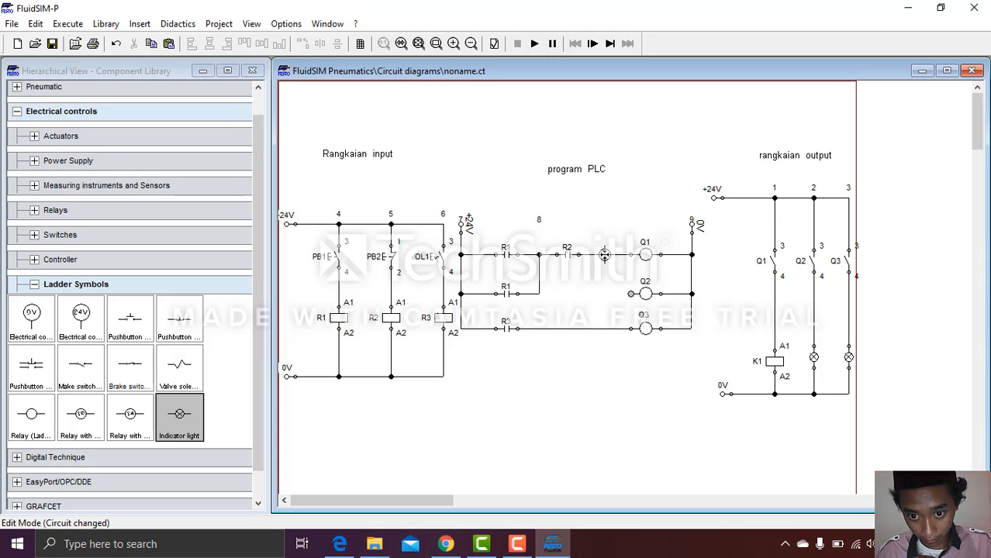
drag(603, 254, 629, 294)
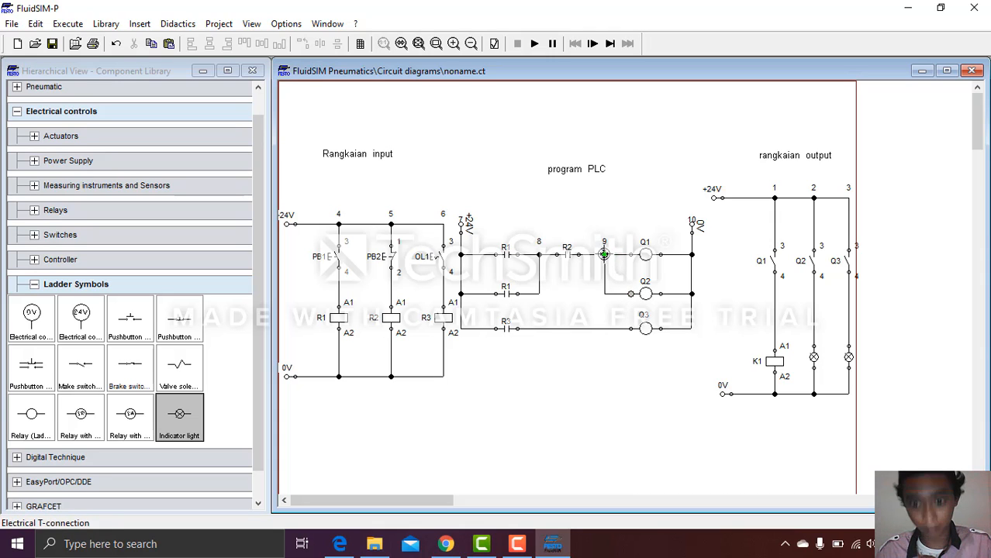
Simulate the circuit, operate PB1 repeatedly, check the lower R1 contact's properties, and stop the simulation.
click(534, 44)
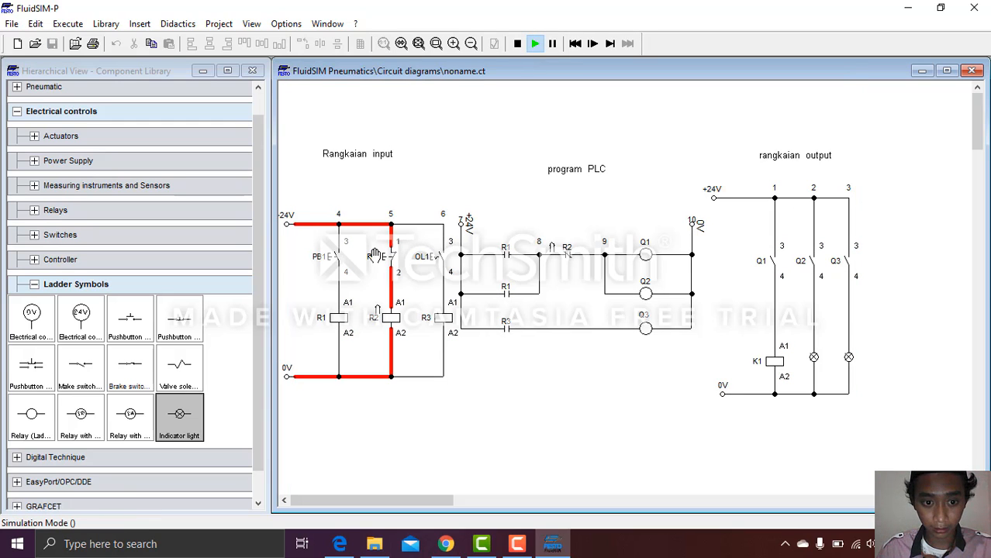
click(338, 248)
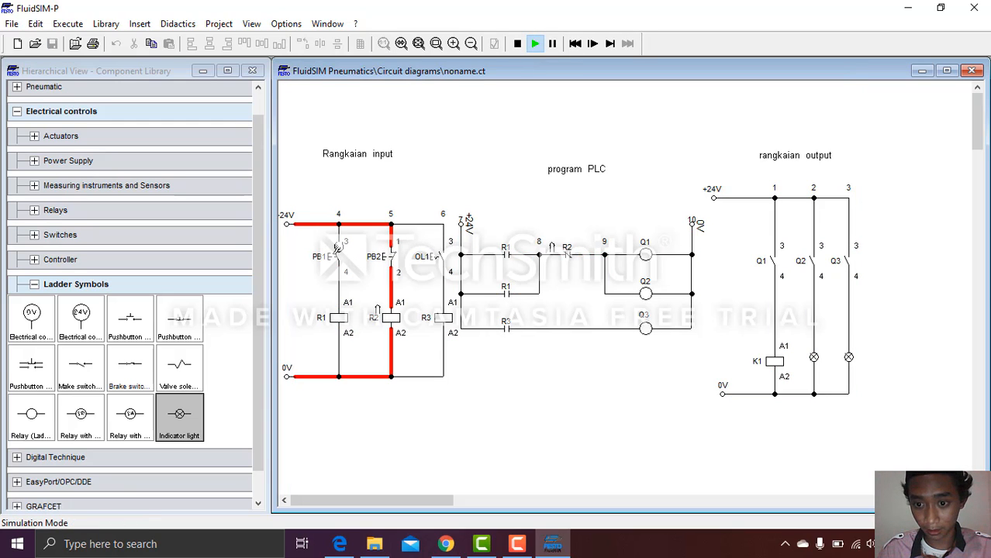
click(337, 248)
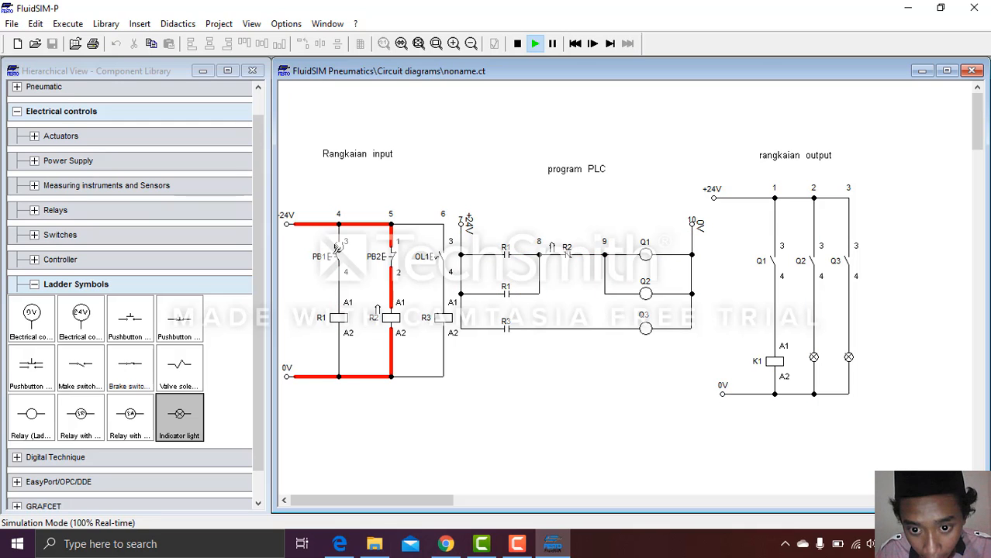
click(338, 248)
click(338, 248)
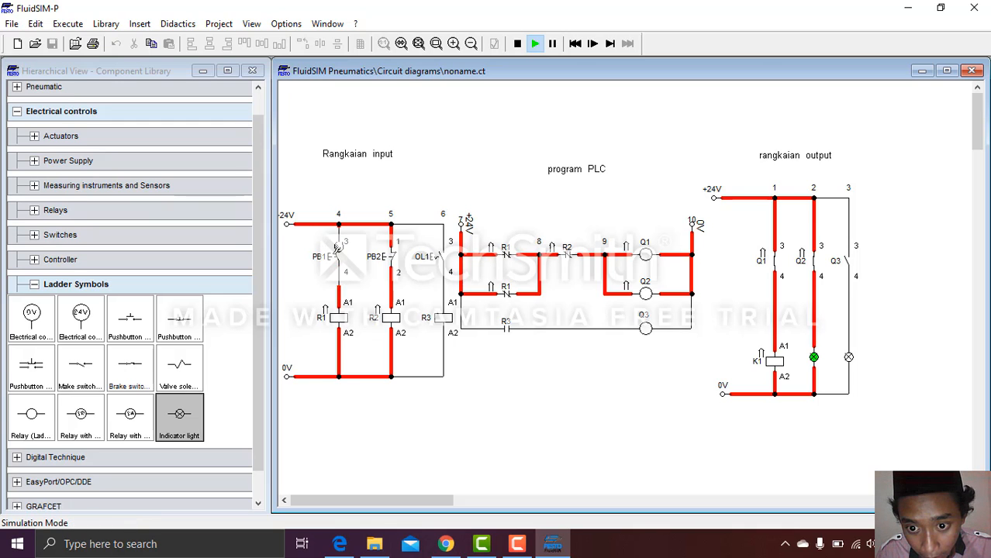
double_click(506, 293)
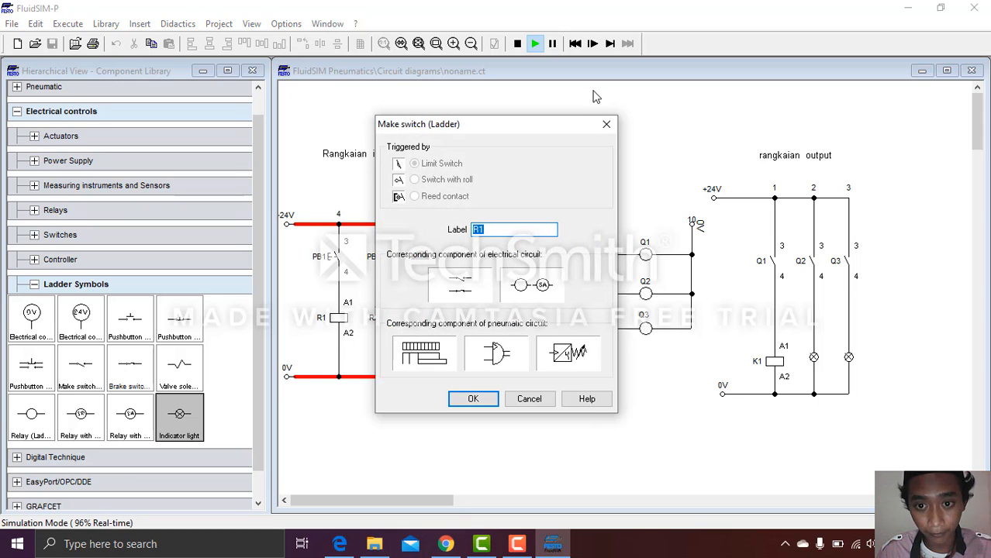
click(605, 128)
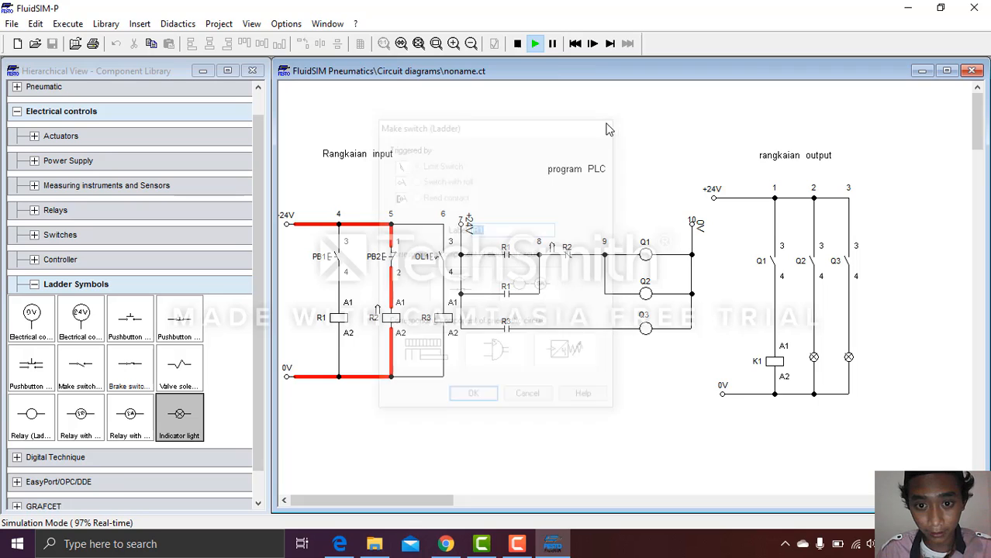
click(517, 45)
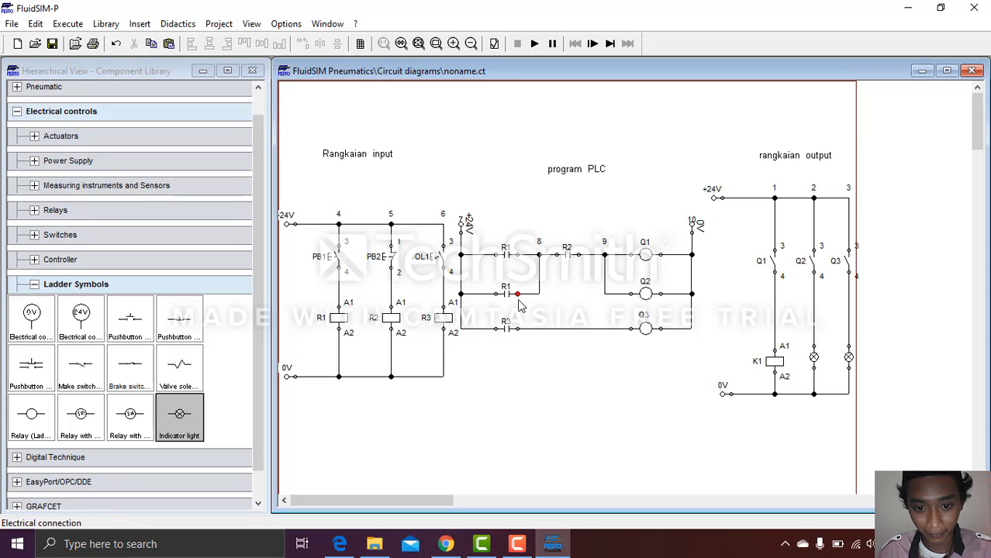
Delete the lower R1 contact from the PLC program.
click(505, 293)
key(Delete)
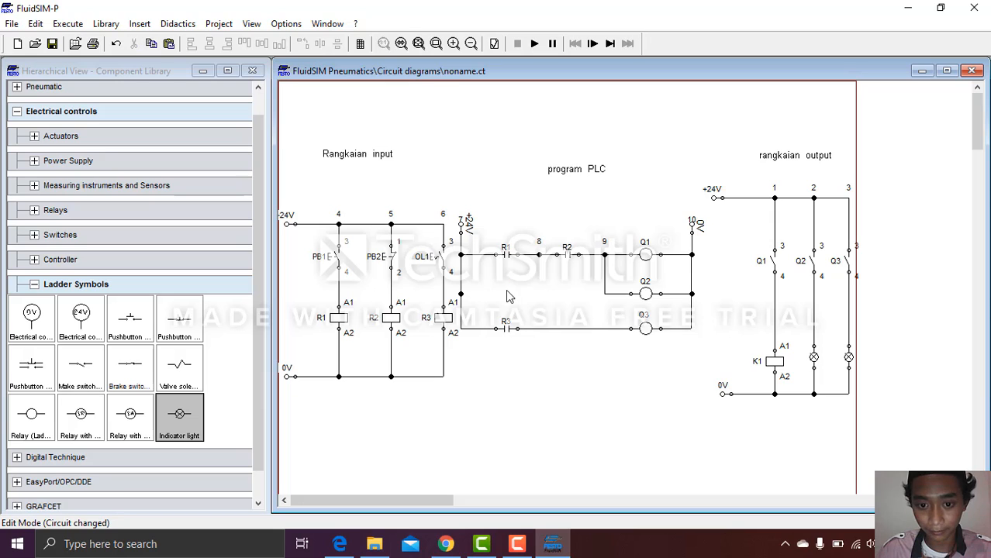
Try a copy of the Q1 coil in parallel with the R1 contact, simulate the circuit, and delete the copied coil.
click(654, 257)
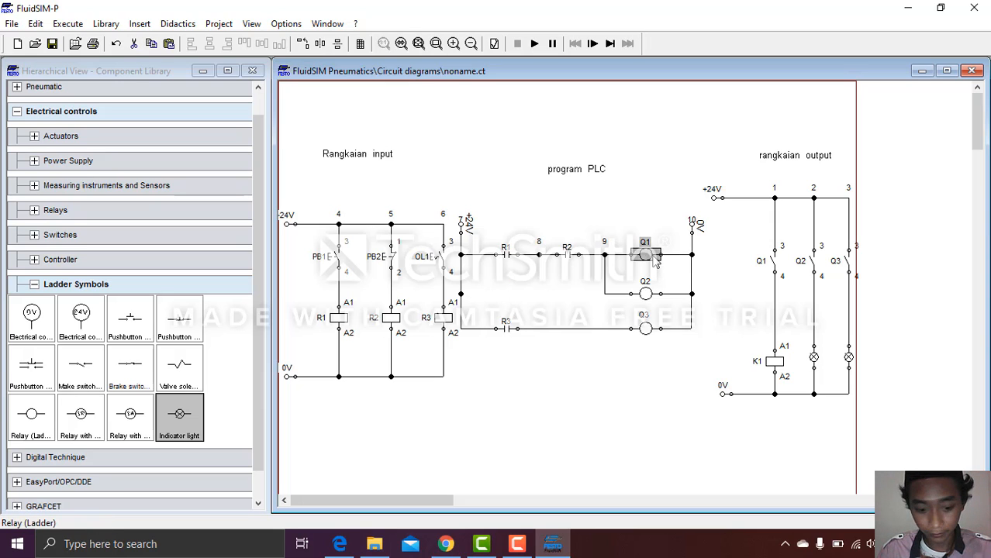
drag(655, 260, 494, 294)
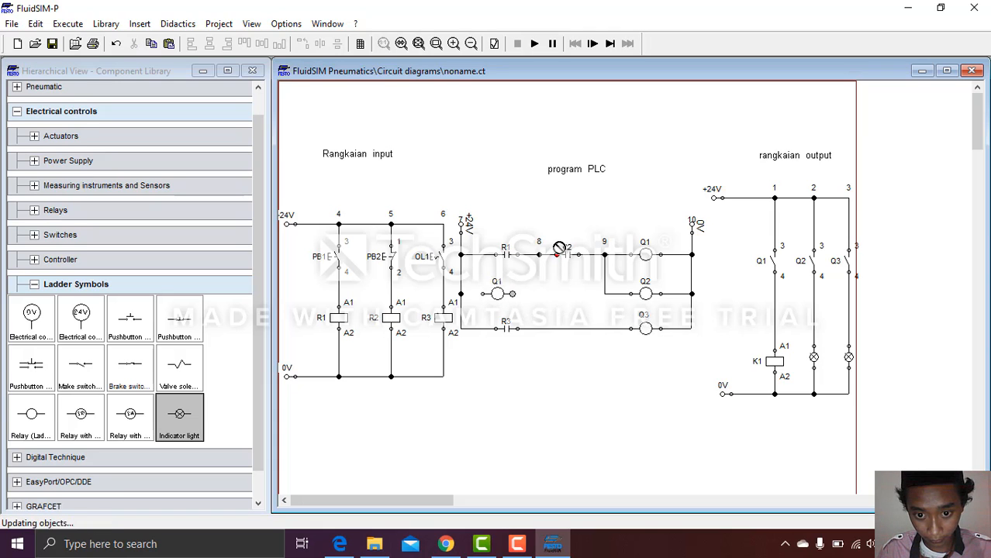
drag(540, 254, 460, 294)
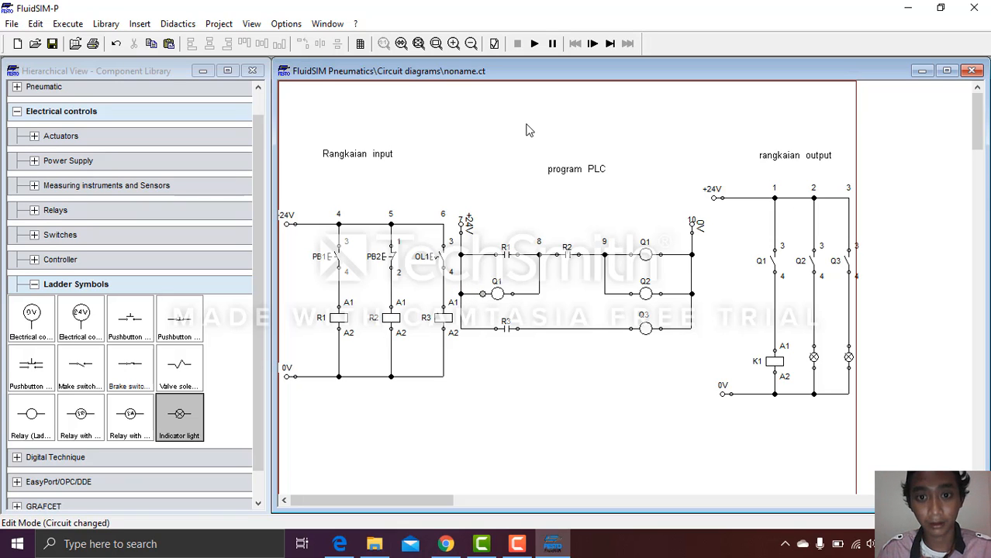
click(535, 45)
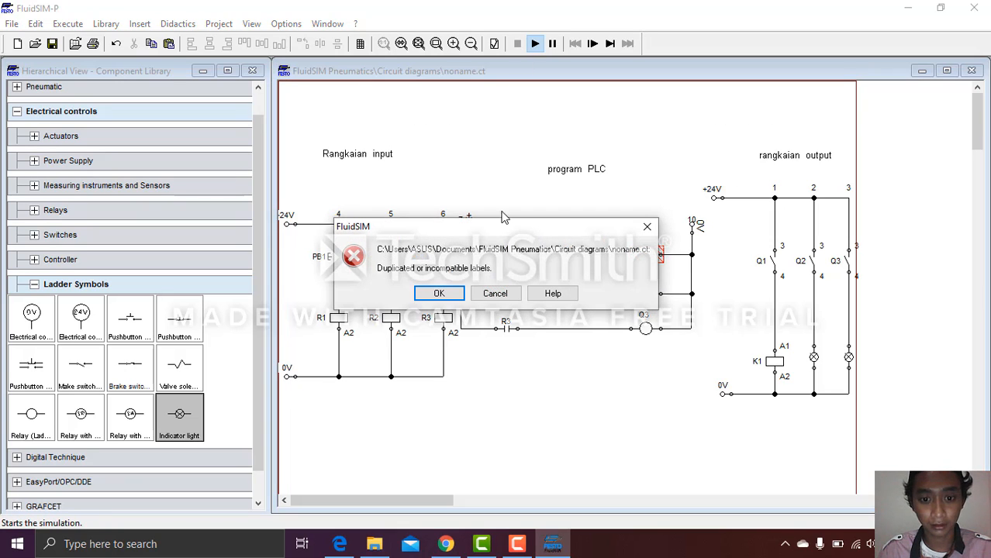
click(438, 293)
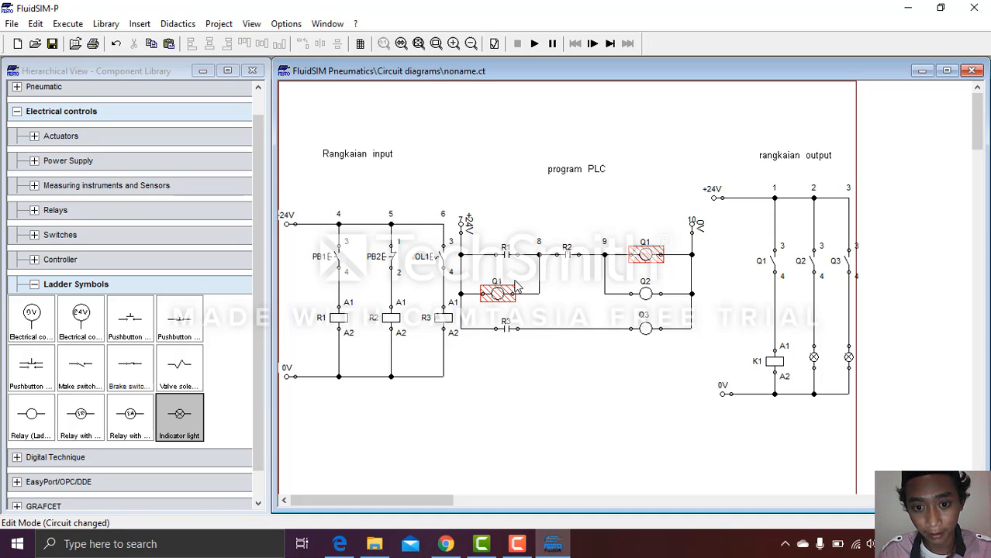
click(496, 296)
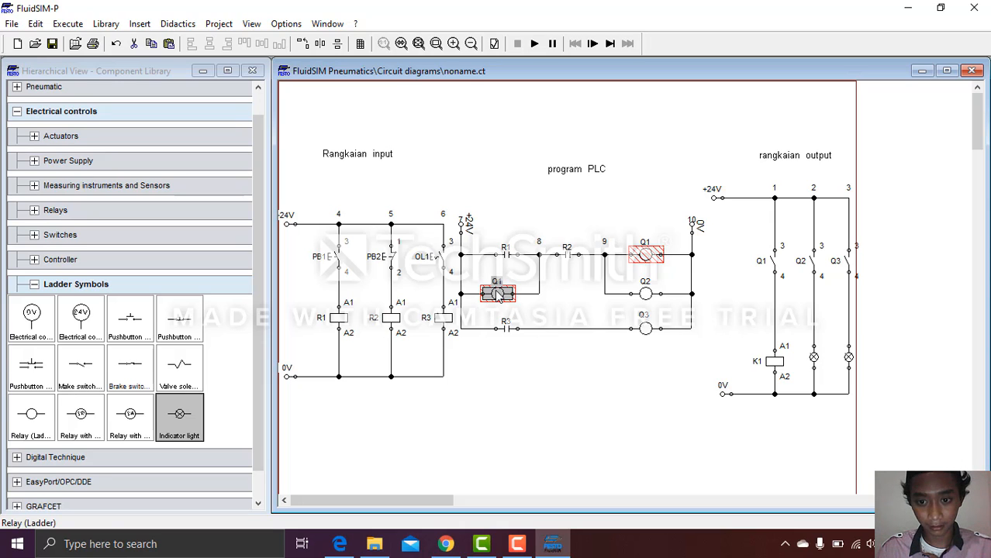
key(Delete)
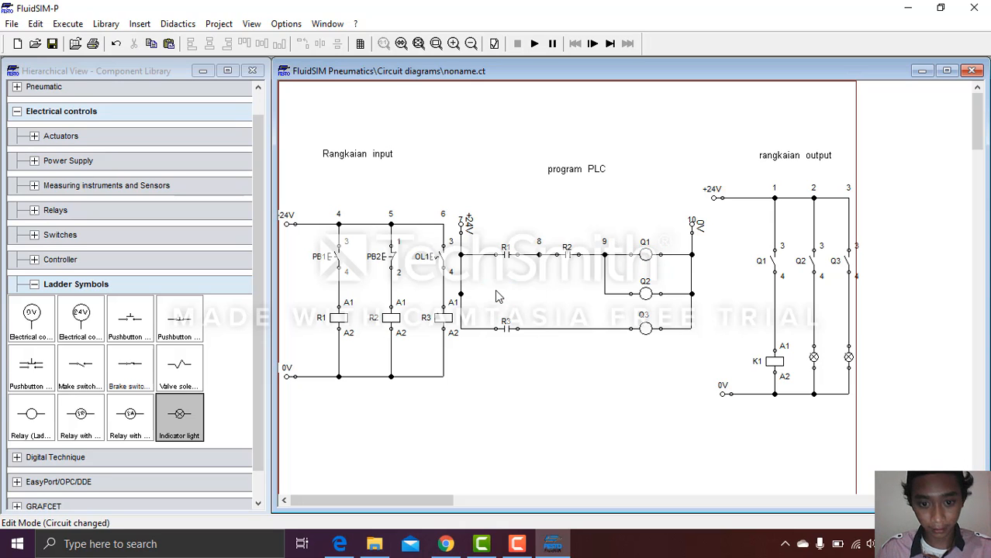
Try a copy of relay R3 in parallel with the R1 contact, simulate the circuit, and delete the copied relay.
click(443, 319)
key(ctrl+c)
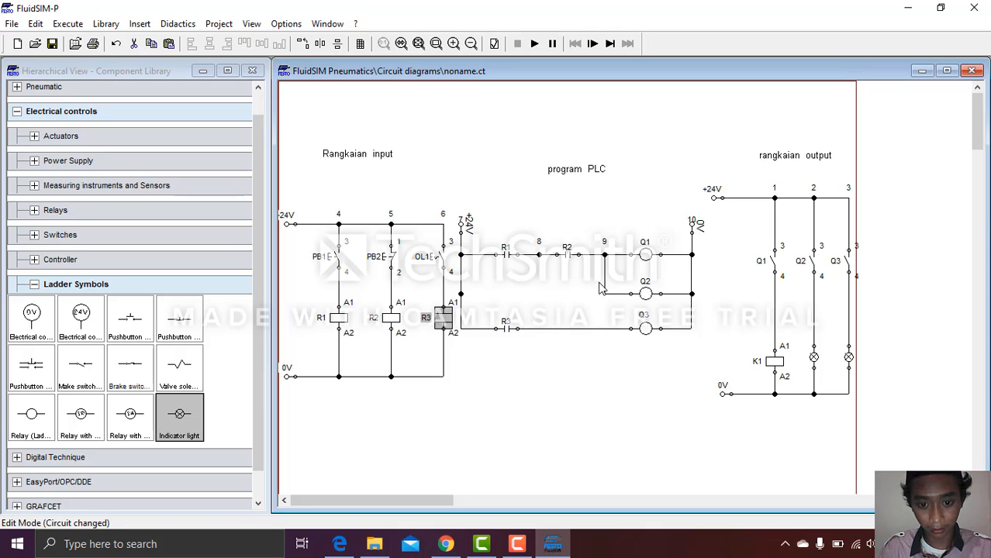
key(ctrl+v)
drag(657, 325, 500, 287)
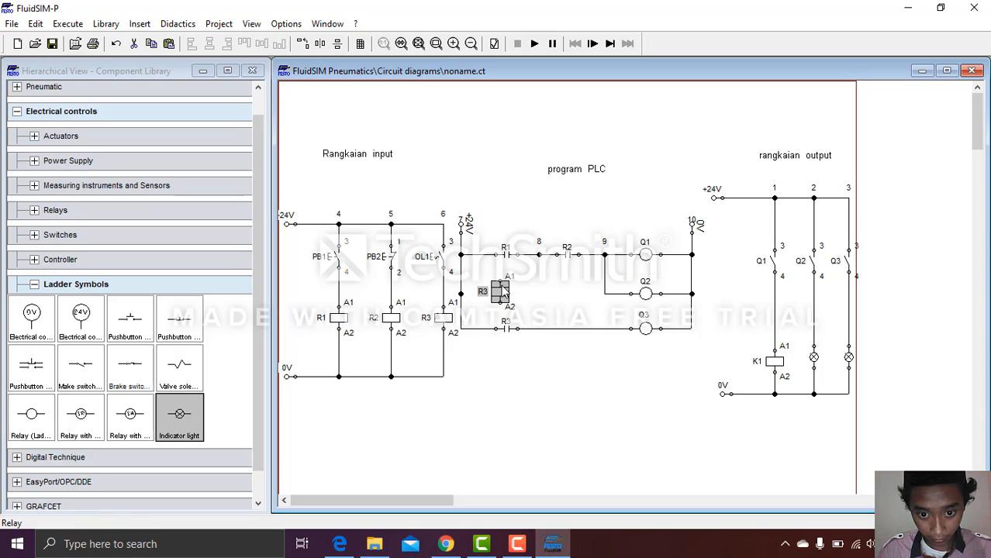
drag(537, 254, 504, 281)
click(506, 293)
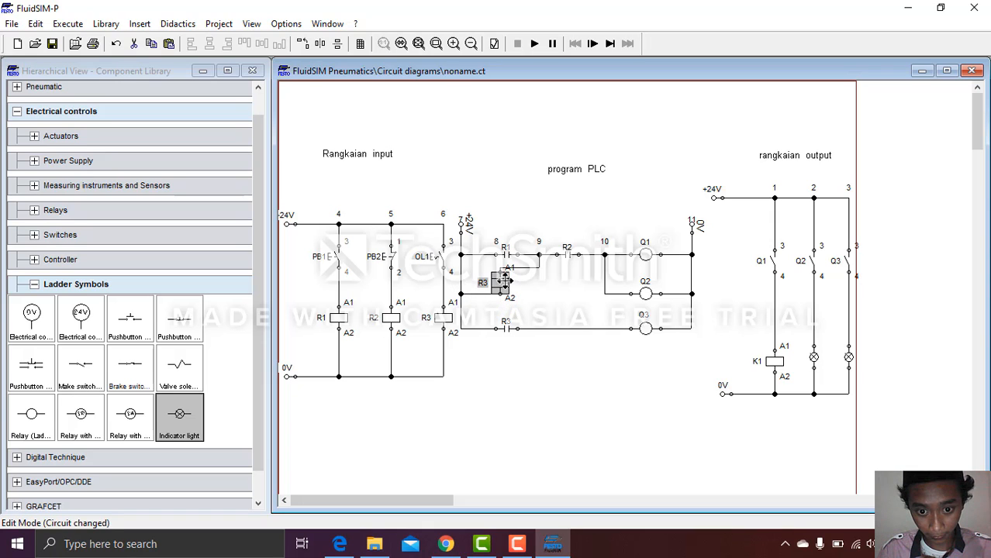
click(534, 45)
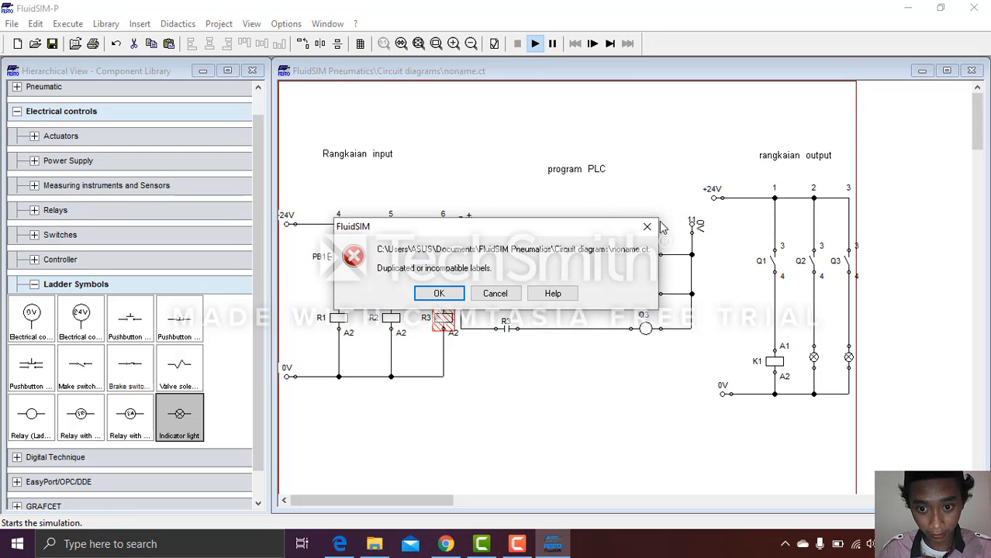
click(647, 227)
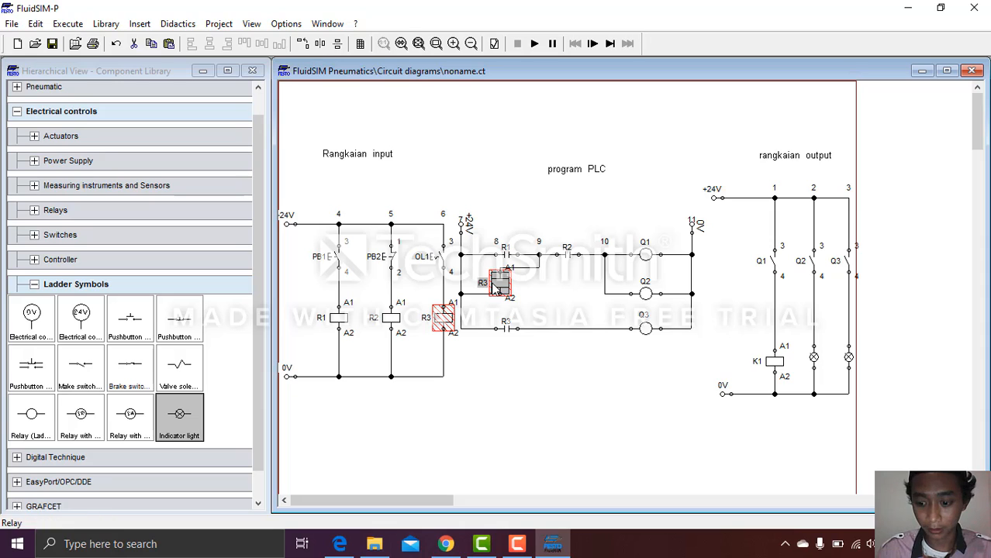
key(Delete)
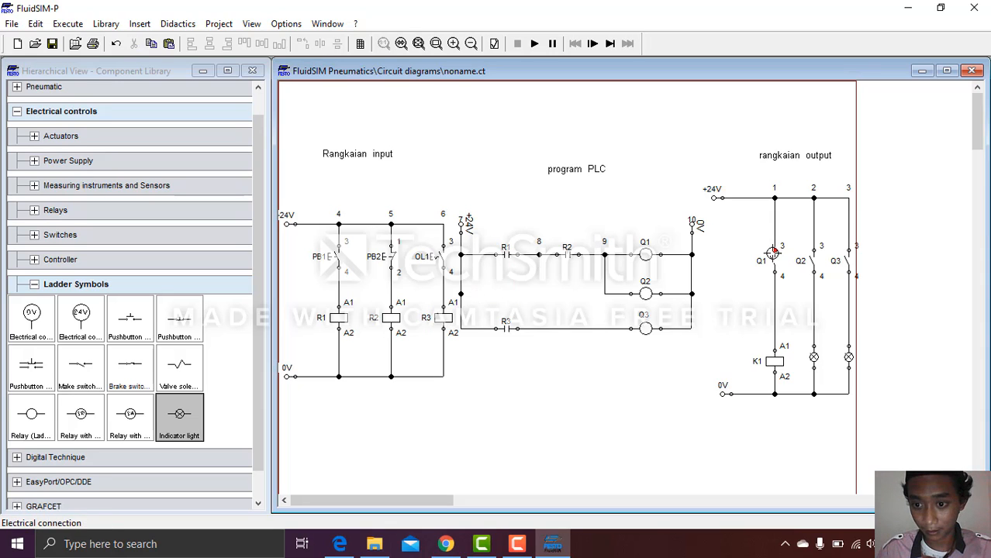
key(ctrl+v)
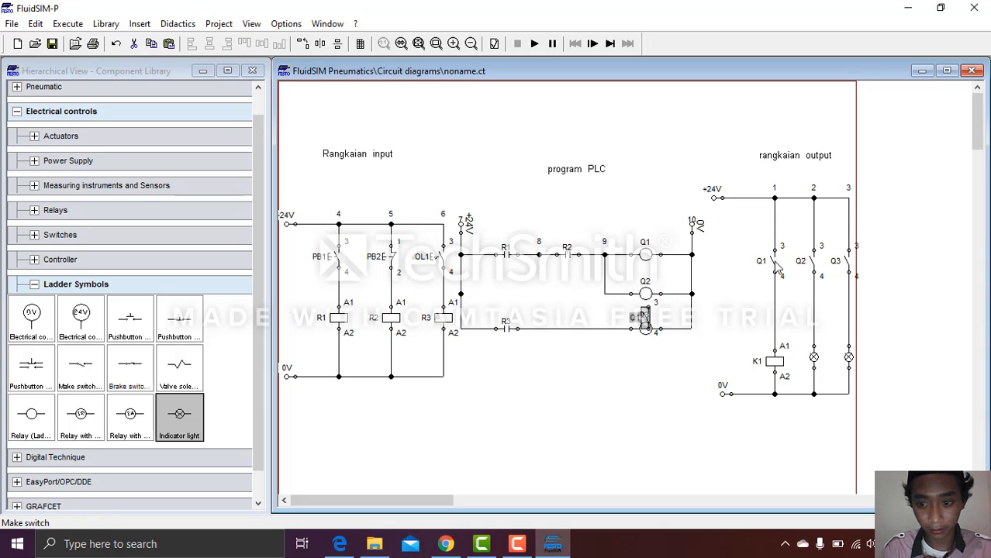
drag(645, 317, 555, 297)
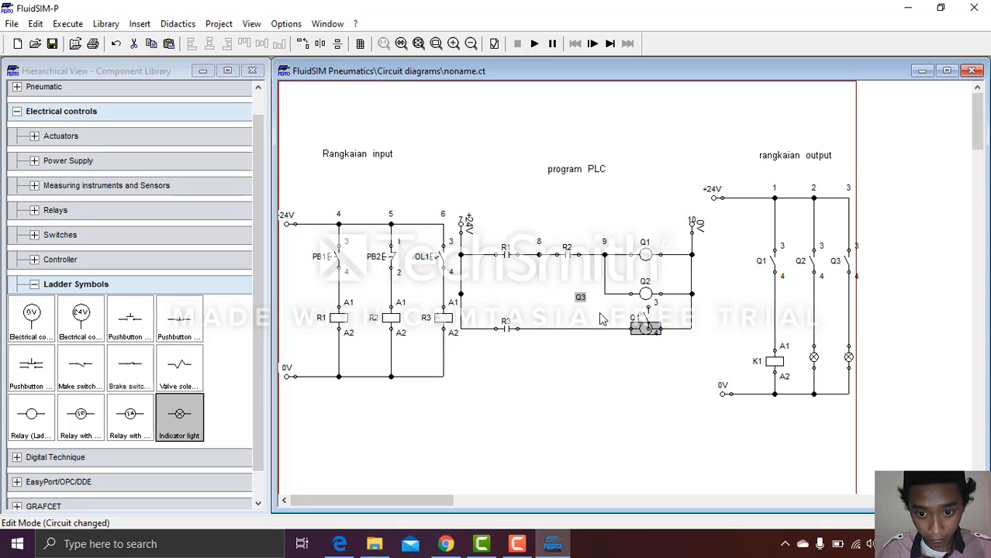
drag(642, 329, 524, 298)
drag(508, 288, 645, 327)
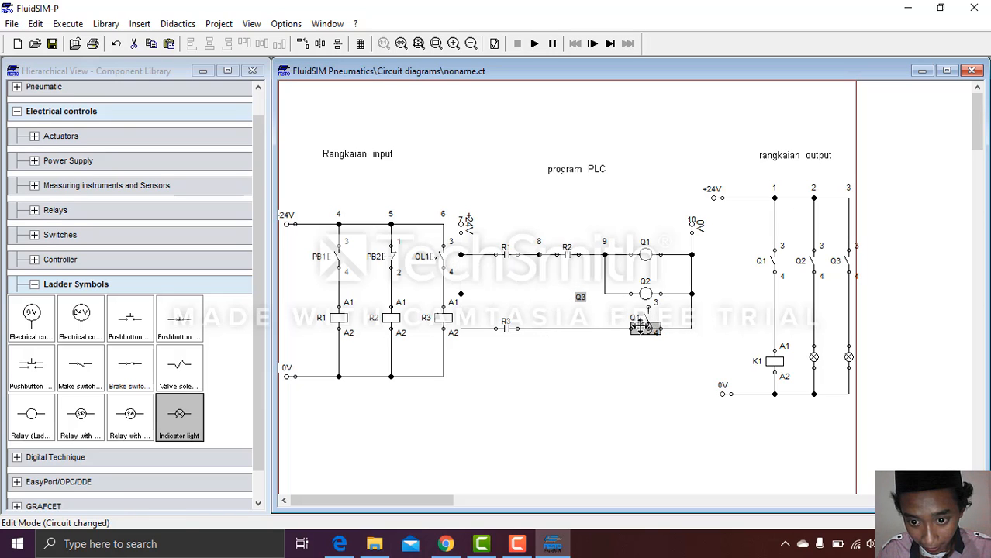
click(114, 44)
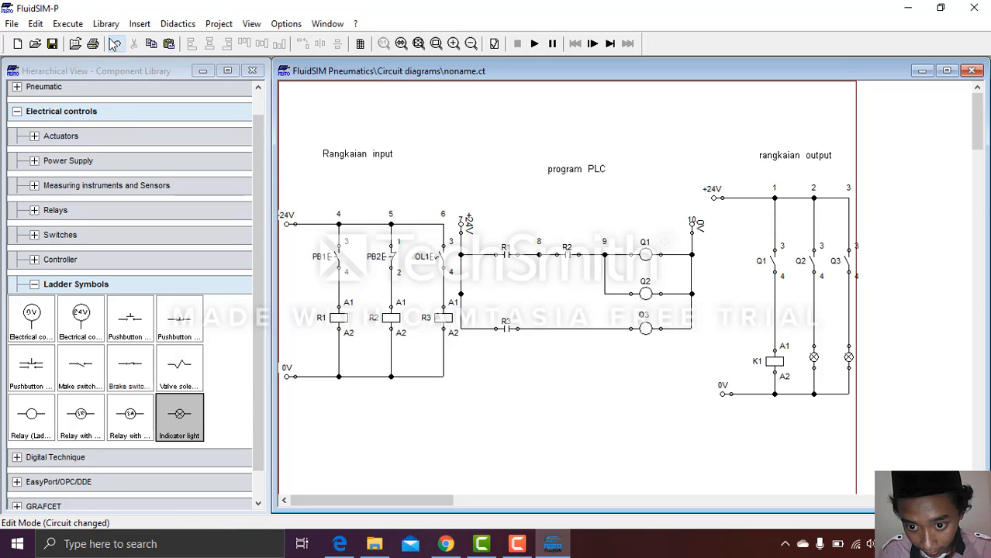
Place a copy of the output circuit's Q1 contact below the R1 contact in the PLC program and rotate it 90°.
click(771, 262)
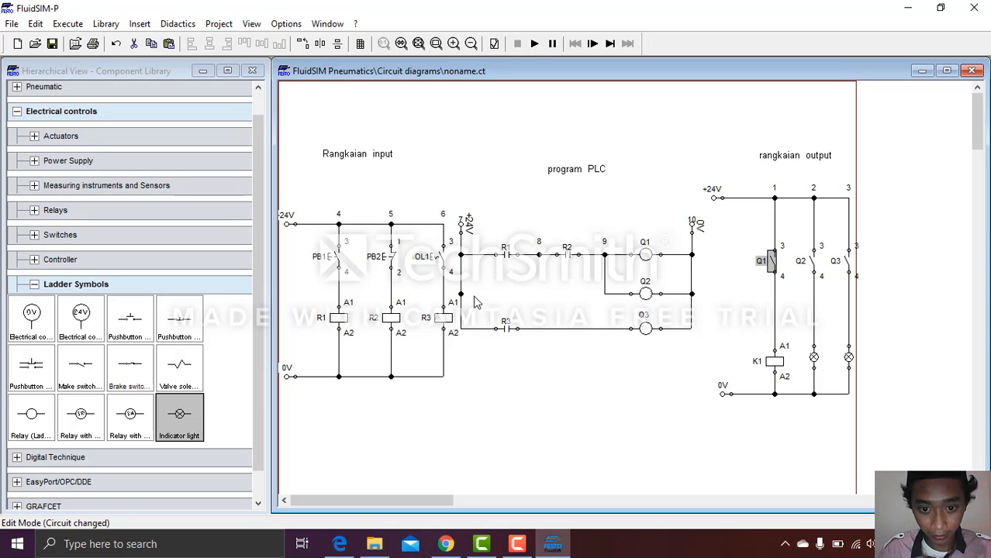
key(ctrl+v)
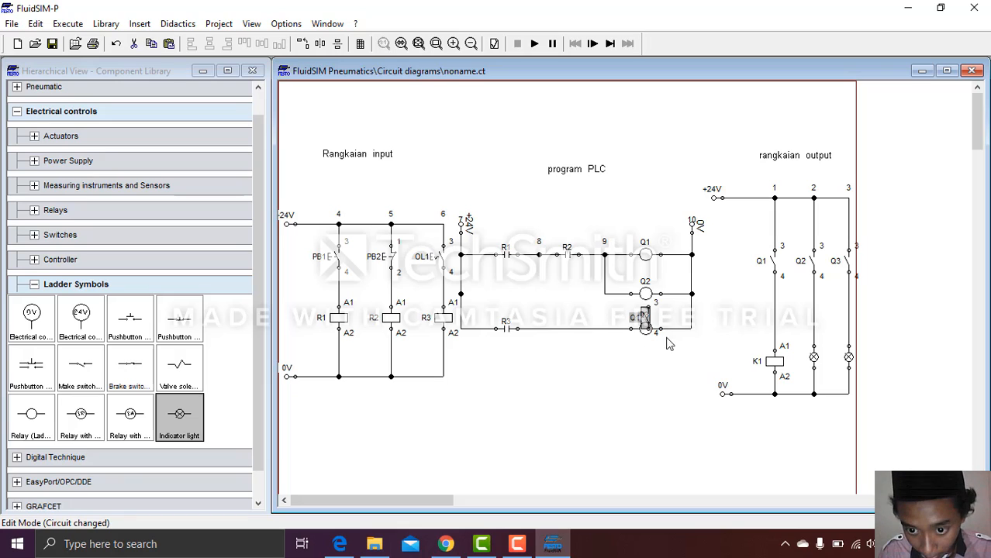
drag(644, 320, 494, 289)
right_click(496, 287)
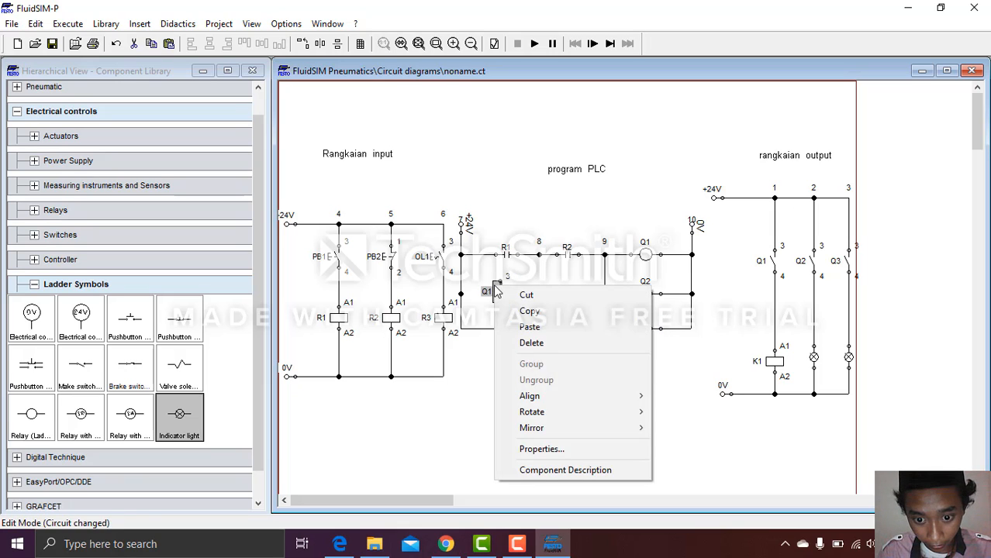
mouse_move(545, 412)
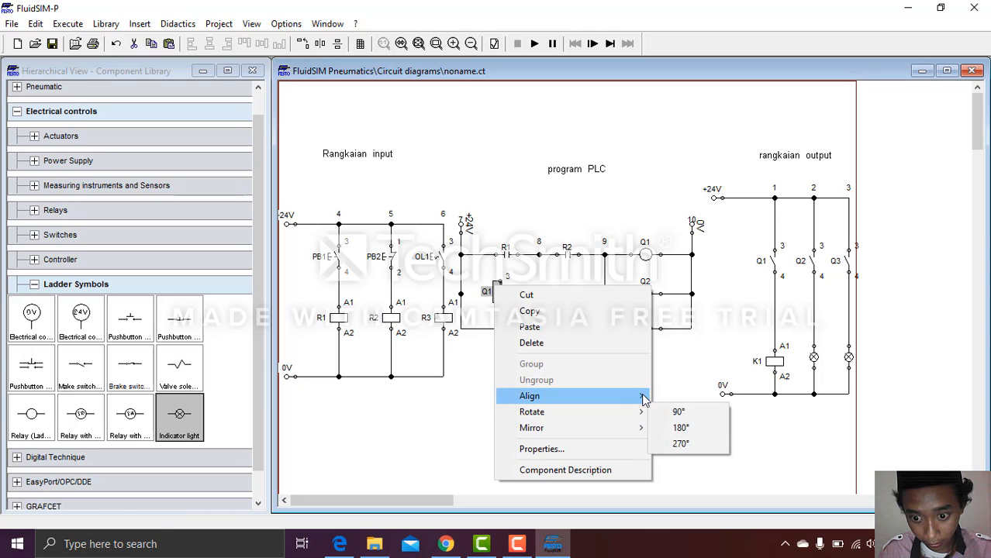
click(677, 412)
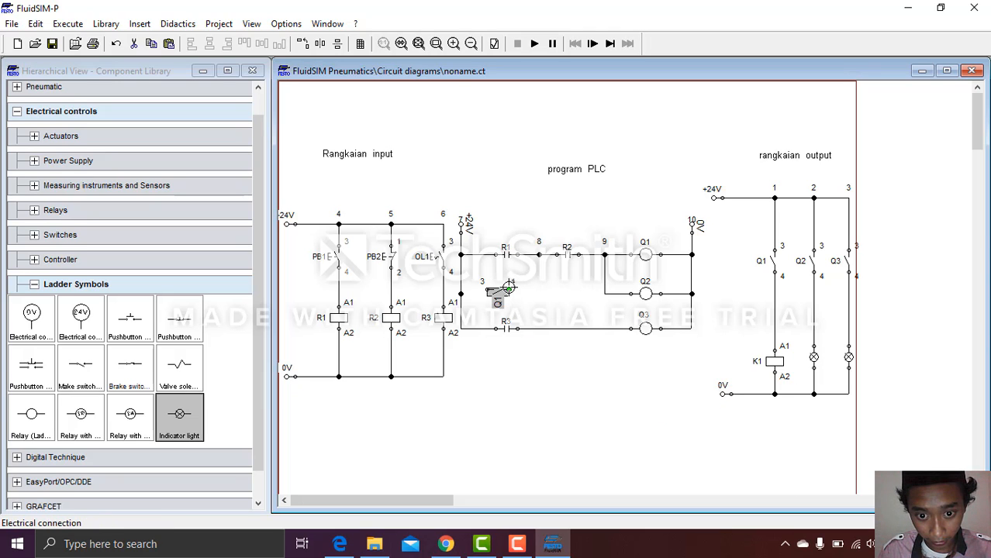
Wire the copied Q1 contact in parallel with the R1 contact, from the +24V line to the junction before R2.
drag(509, 289, 539, 254)
mouse_move(486, 289)
mouse_down()
mouse_move(463, 294)
mouse_move(497, 296)
mouse_up()
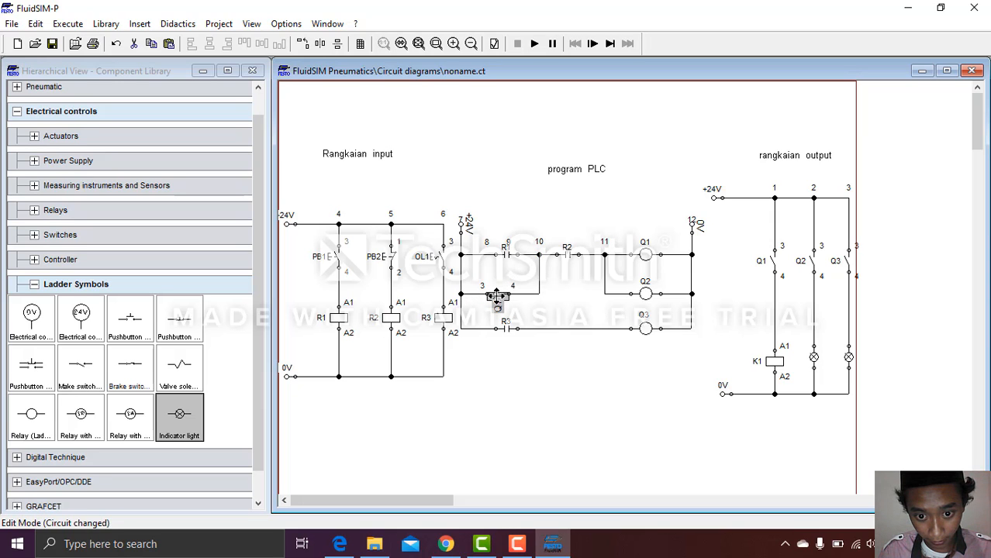
click(544, 87)
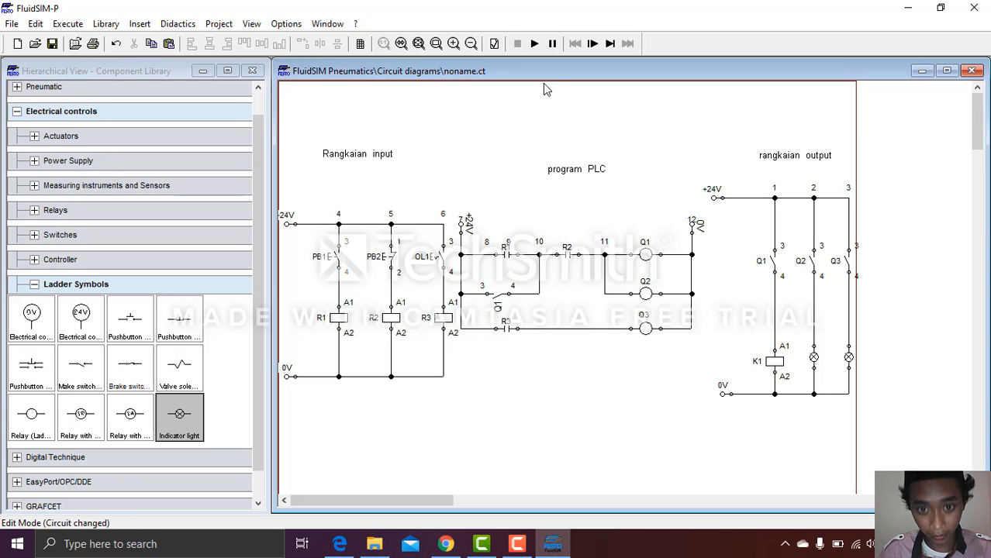
Simulate the circuit, operate PB1 to test the Q1 holding contact, and stop the simulation.
click(535, 43)
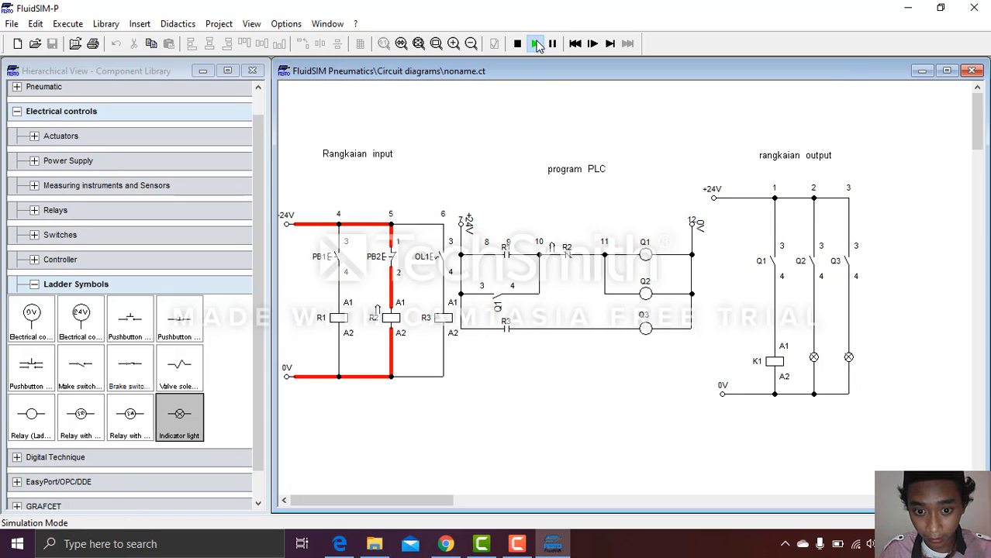
click(338, 257)
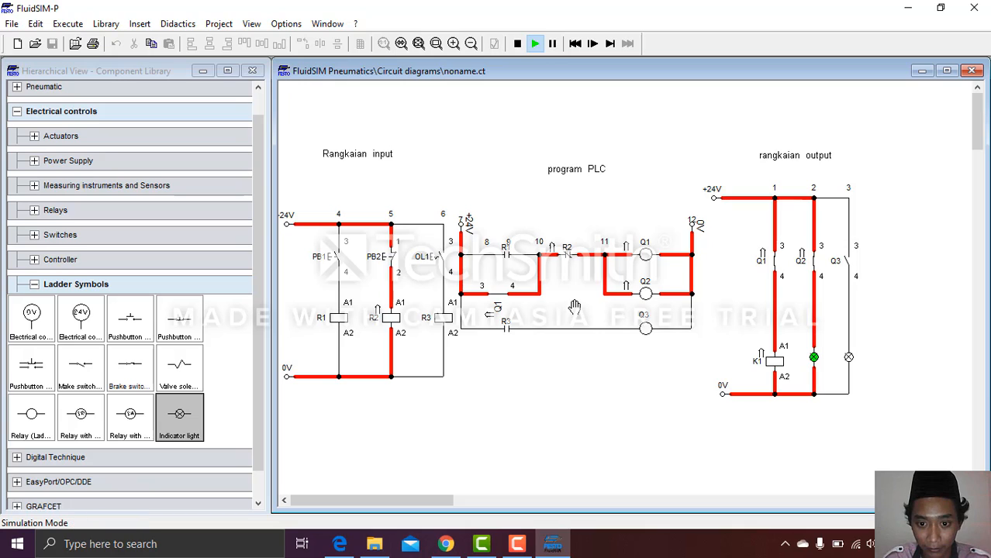
click(521, 43)
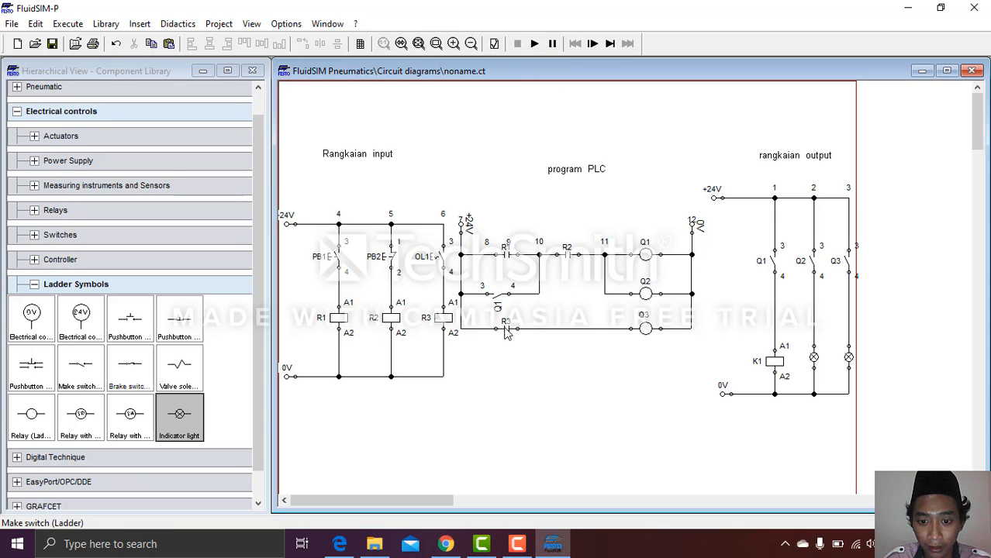
Simulate the circuit again, operate PB1 and the OL1 overload switch, and stop the simulation.
click(536, 44)
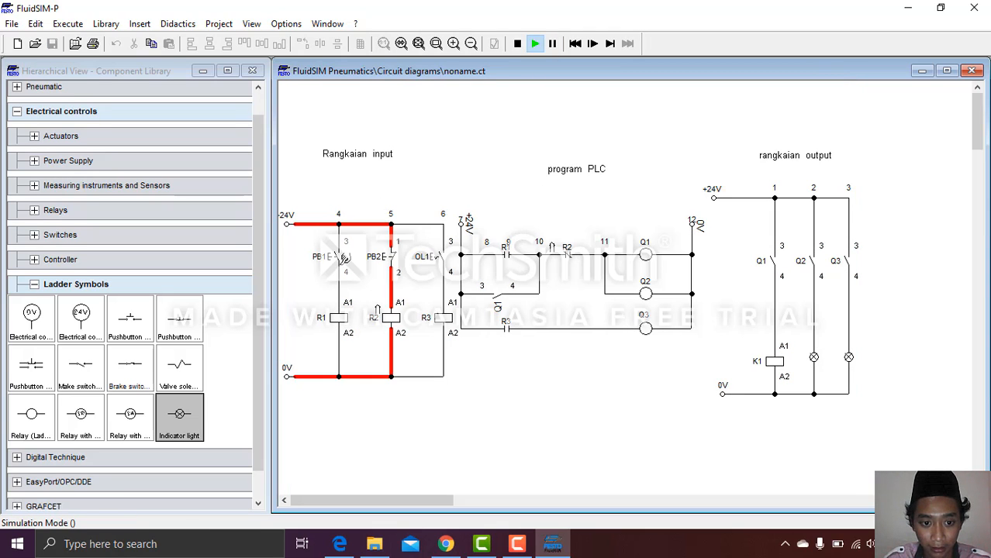
click(344, 258)
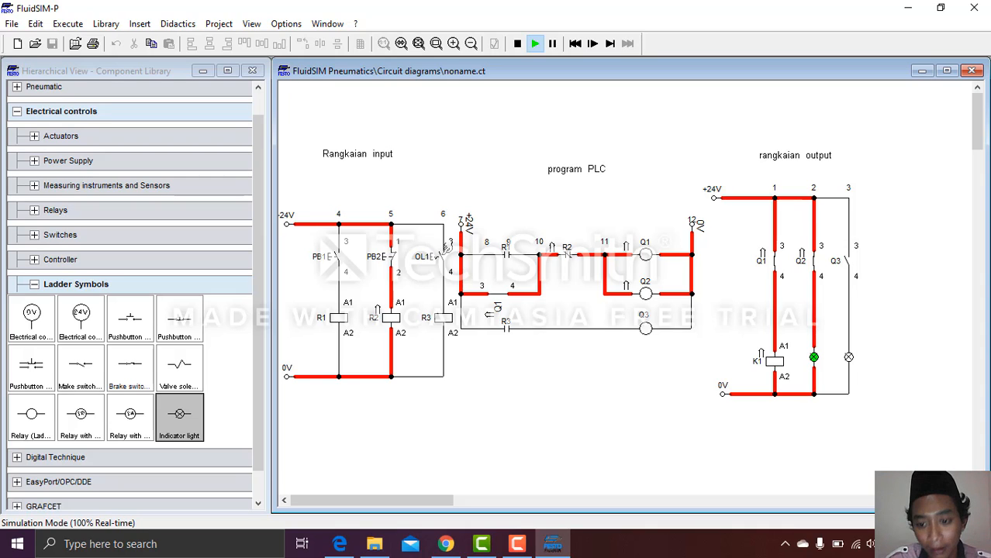
click(445, 249)
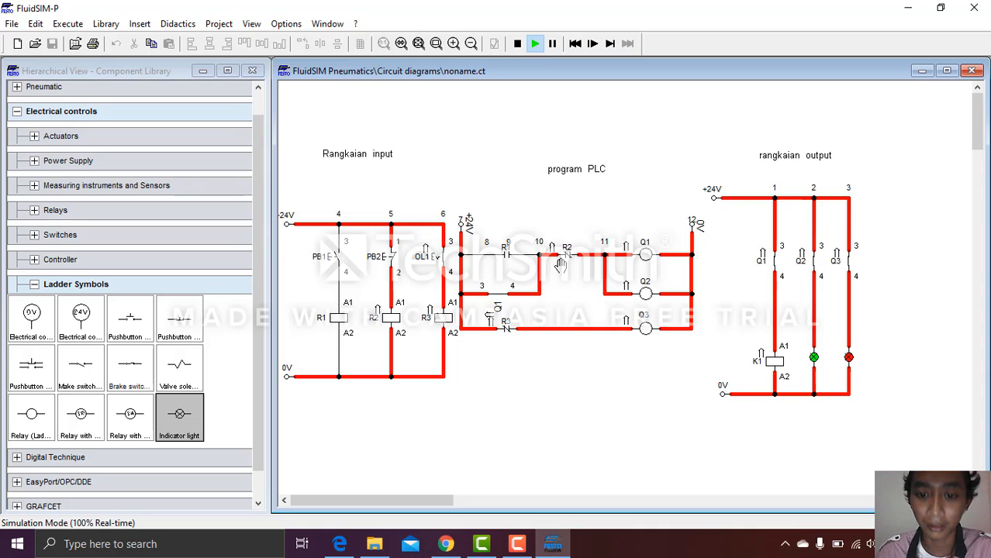
click(518, 43)
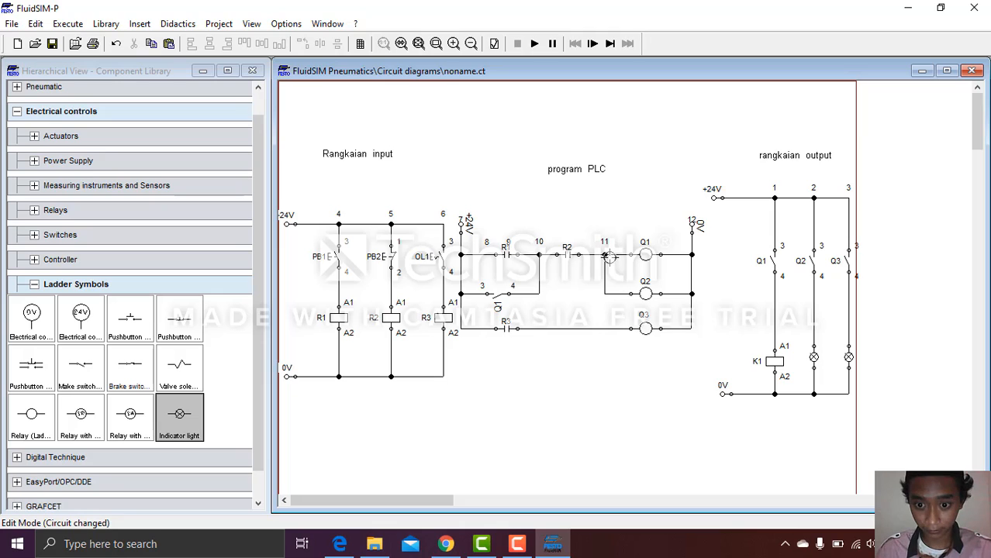
drag(587, 197, 701, 349)
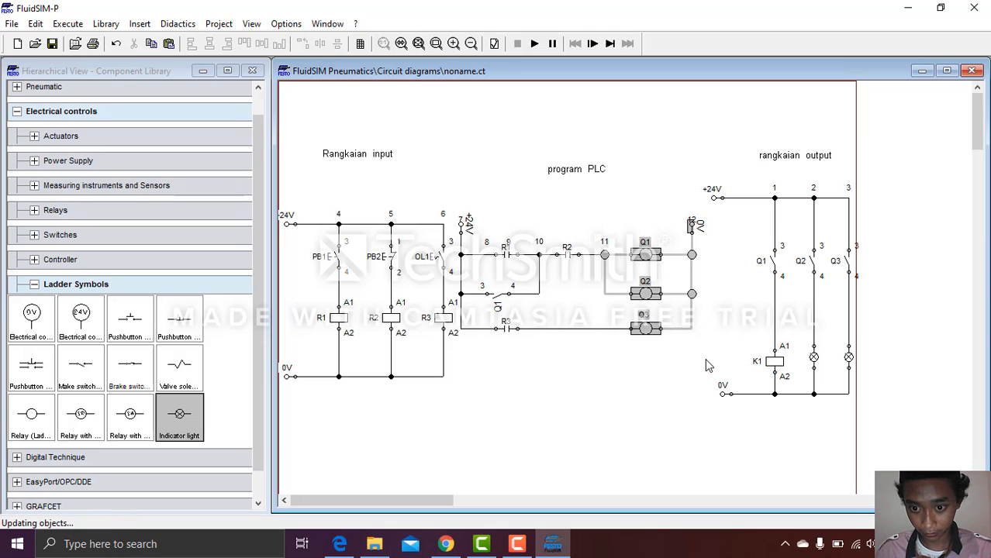
right_click(705, 292)
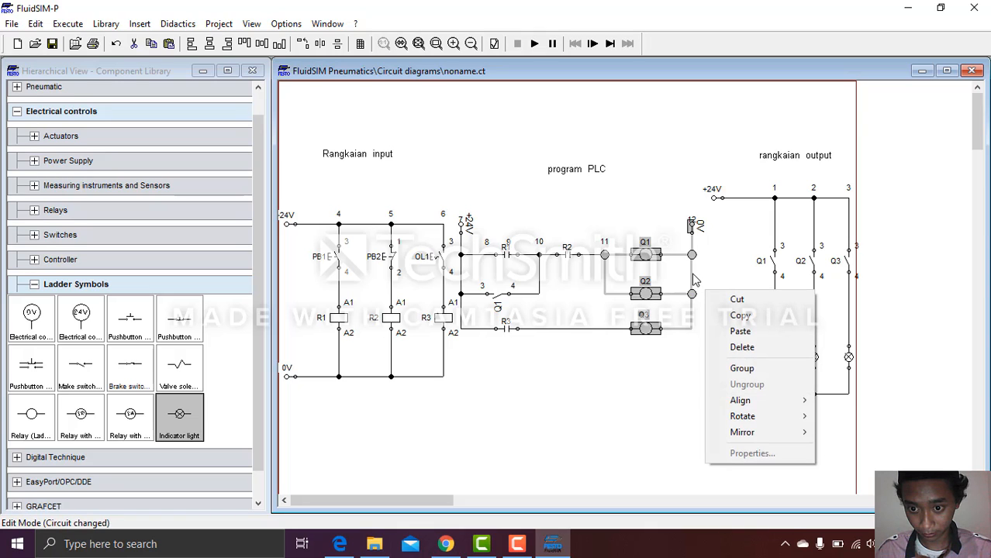
click(692, 276)
right_click(701, 272)
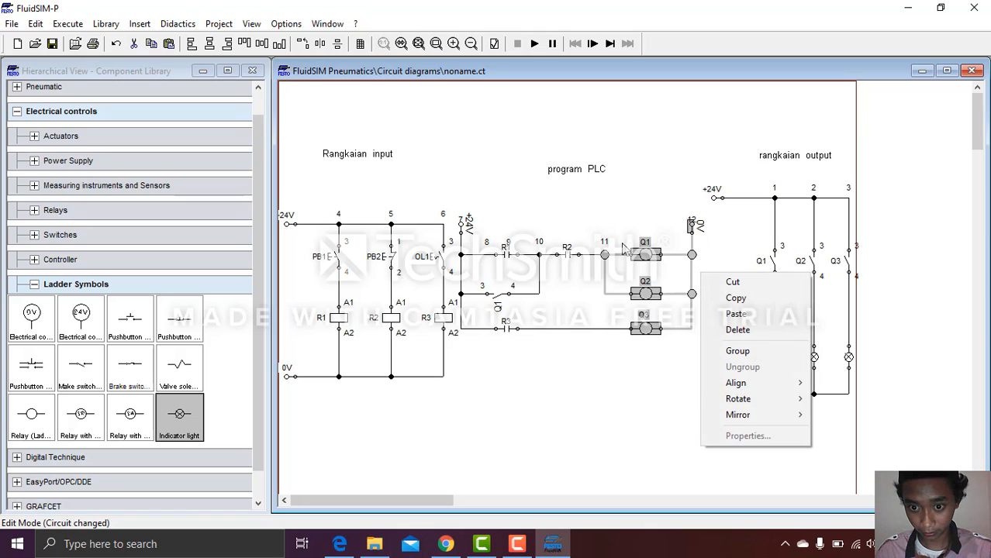
click(642, 260)
right_click(672, 255)
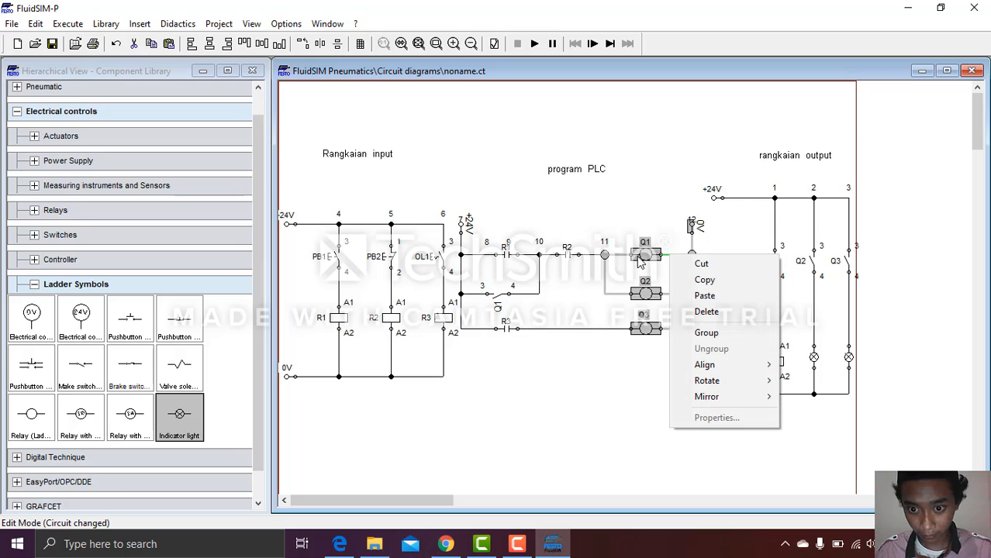
click(612, 226)
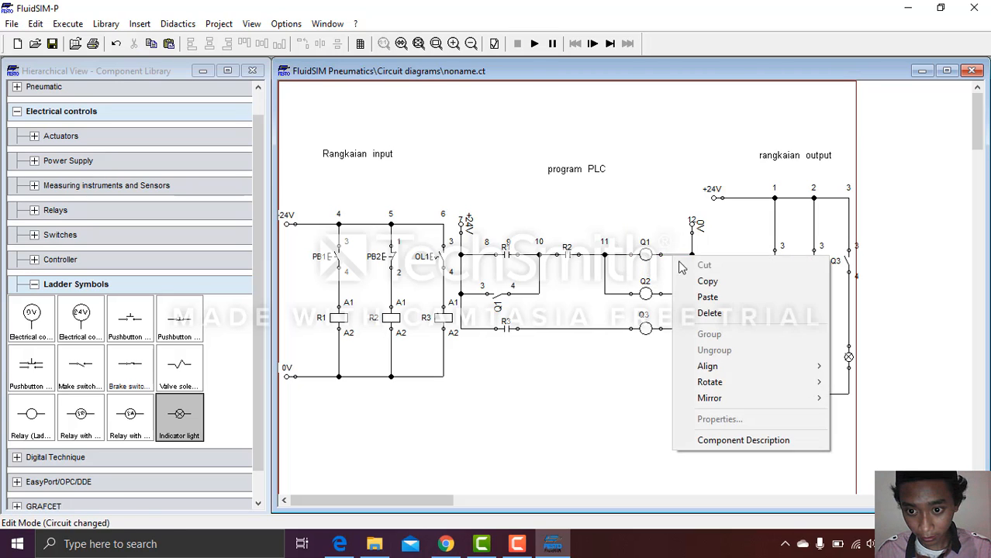
right_click(671, 256)
click(615, 223)
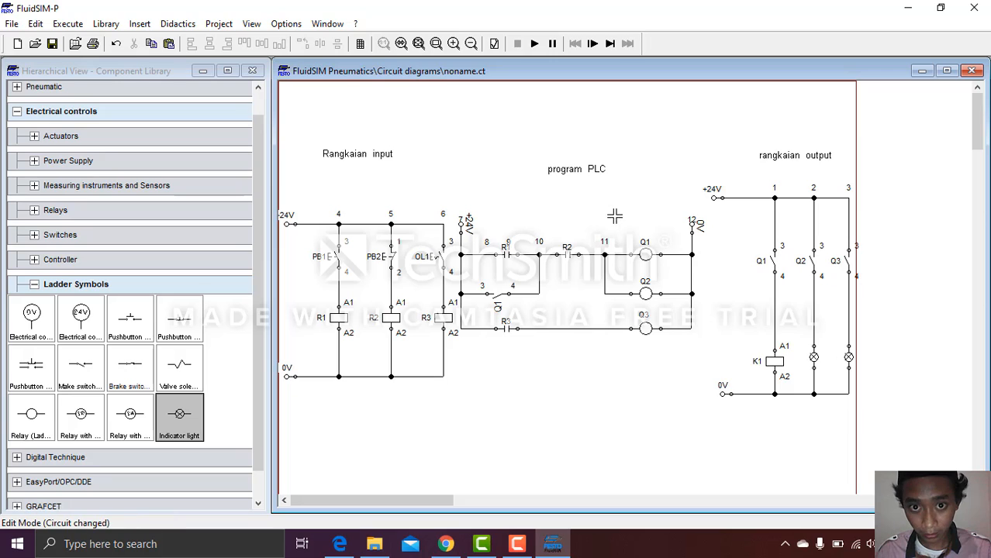
right_click(697, 285)
click(574, 229)
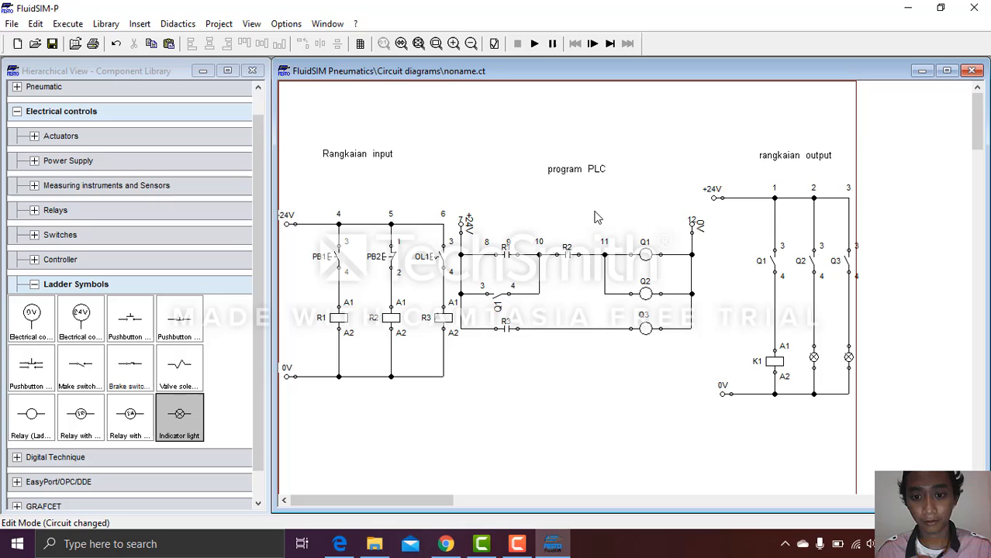
right_click(639, 292)
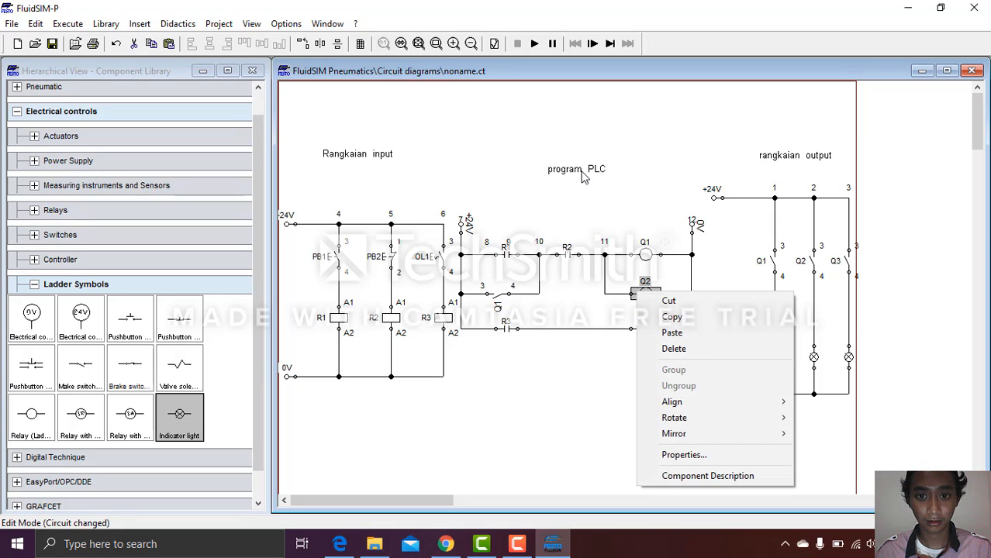
click(583, 172)
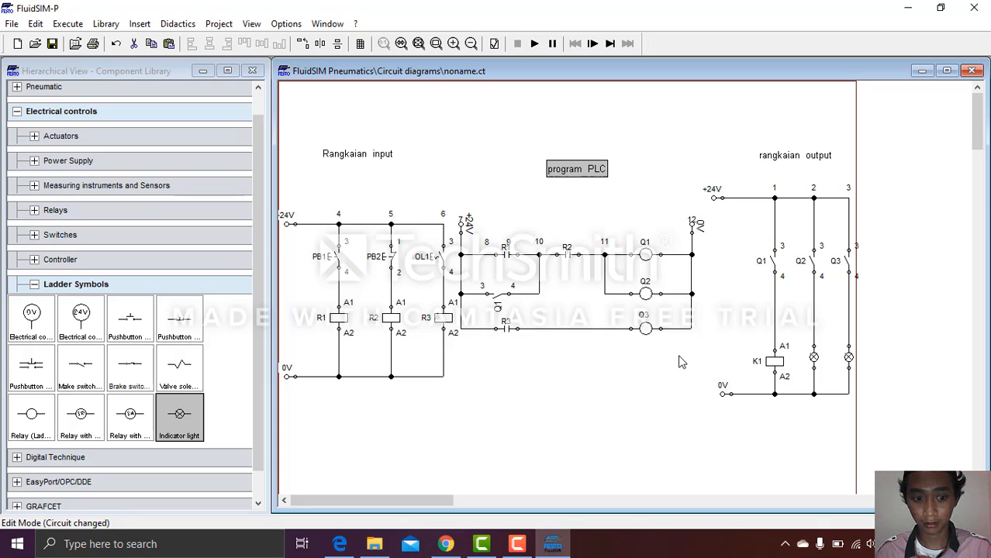
click(641, 166)
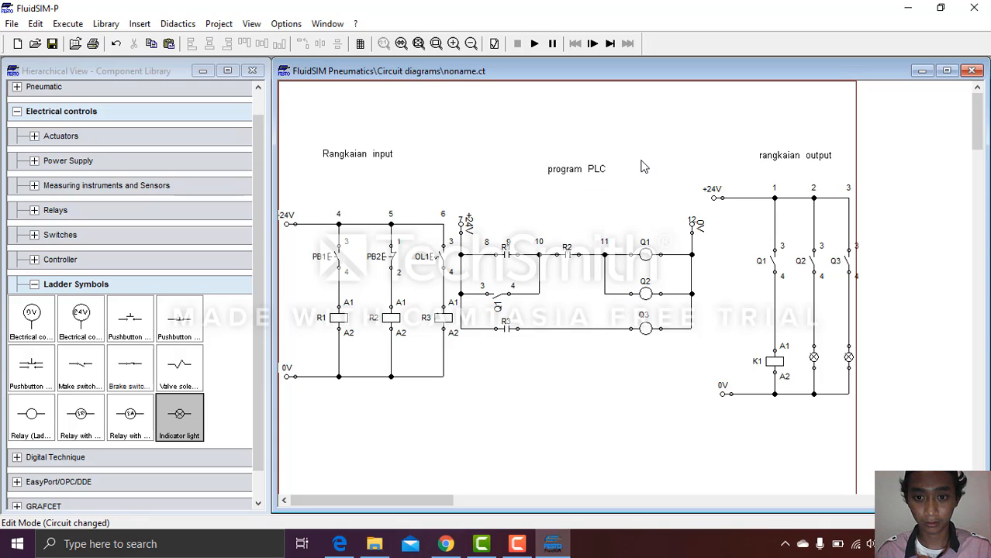
right_click(661, 288)
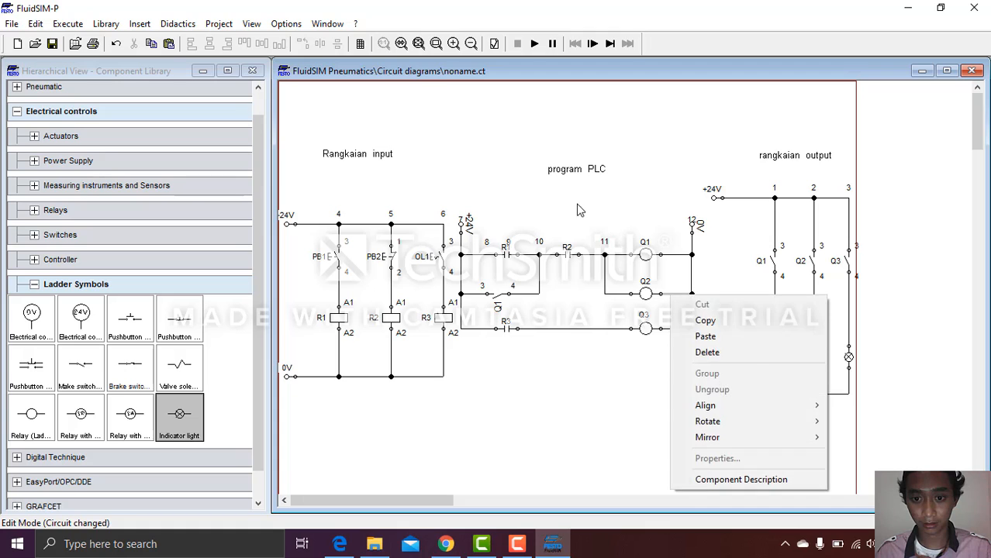
click(585, 217)
right_click(641, 259)
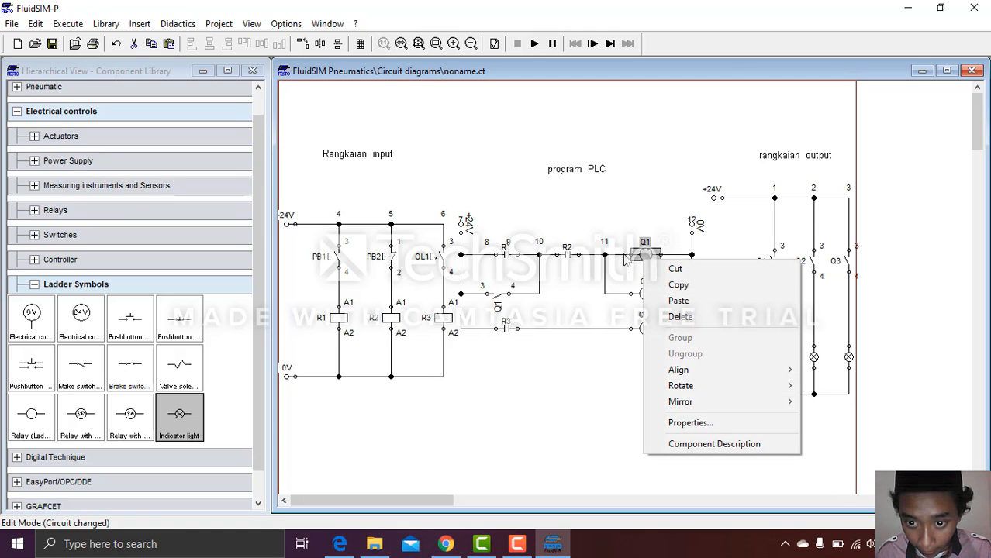
click(625, 259)
right_click(639, 203)
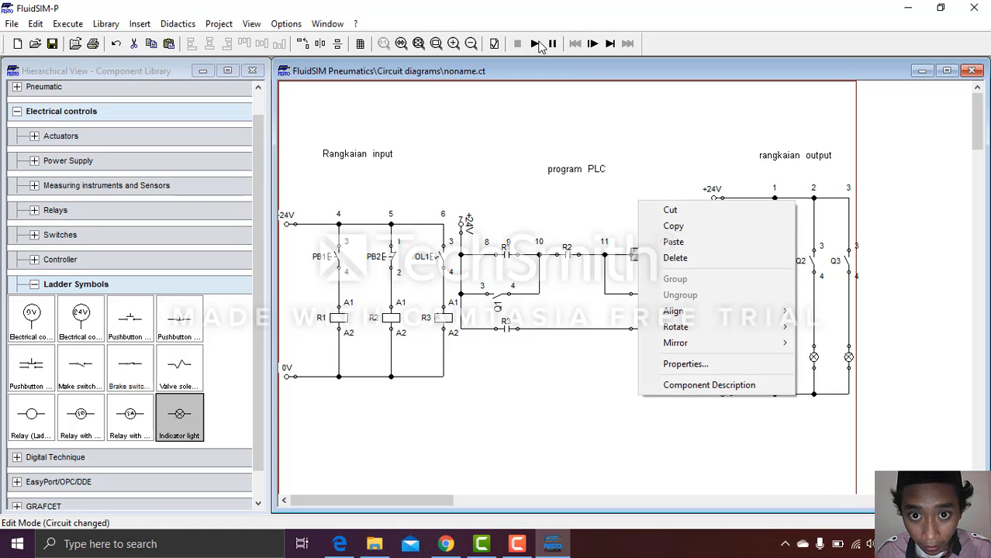
Run the circuit simulation briefly without operating any switch and return to edit mode.
click(538, 45)
click(538, 45)
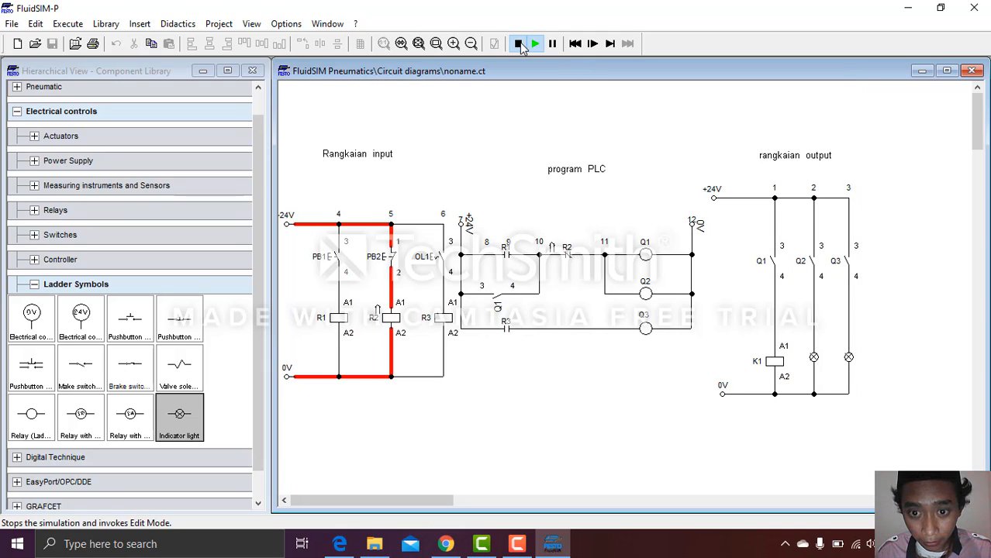
click(518, 44)
click(647, 252)
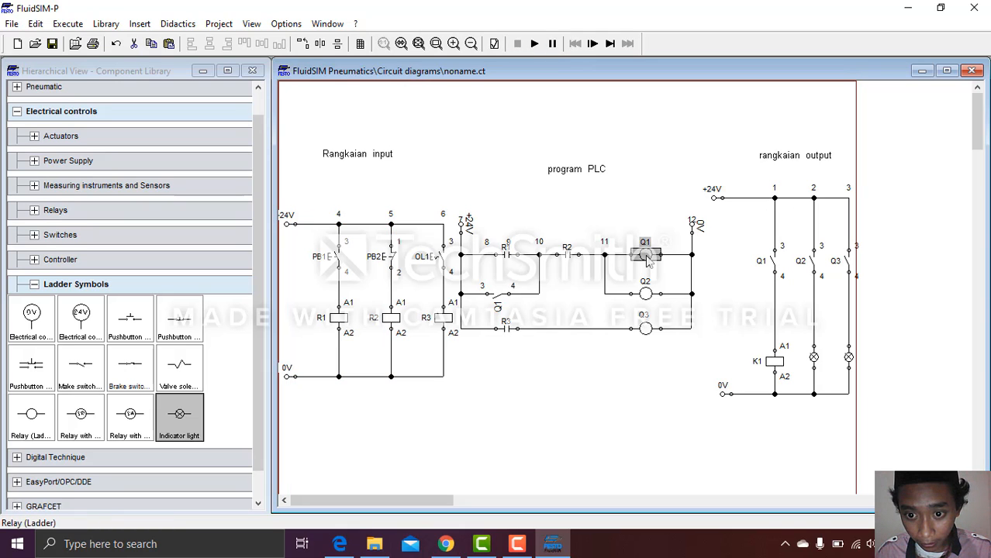
right_click(645, 211)
click(602, 214)
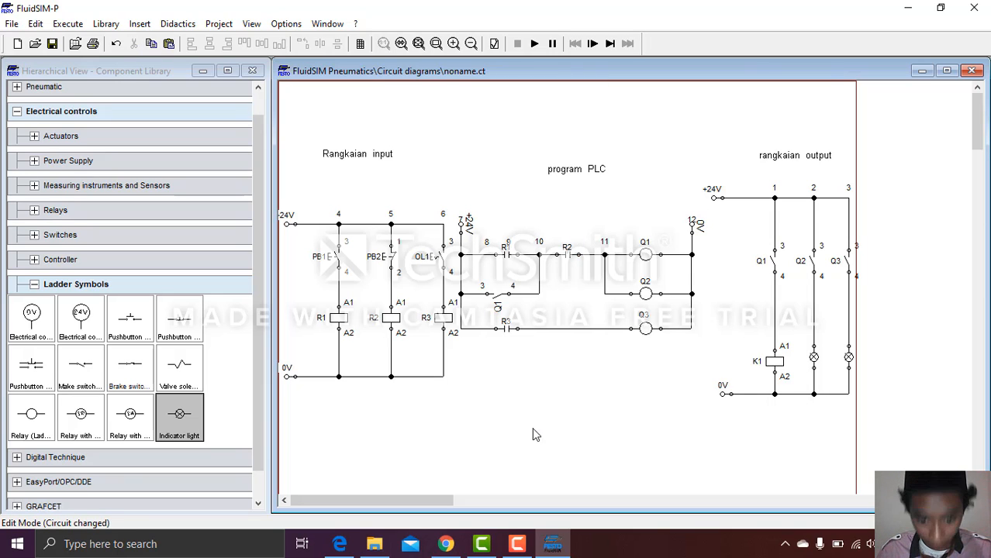
right_click(453, 509)
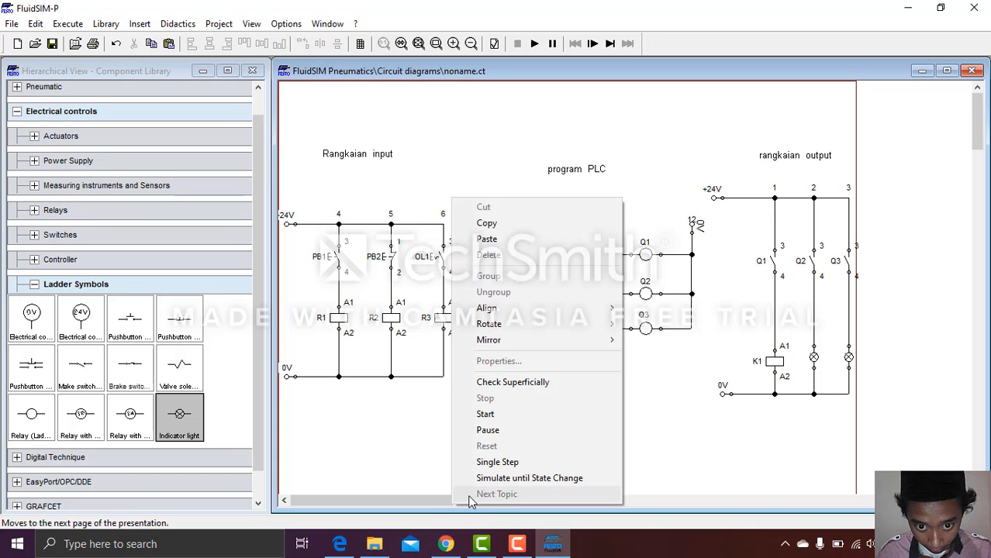
Shift the Q1, Q2 and Q3 coils together with their junctions and 0V supply further right to make room after the R2 contact.
click(404, 487)
drag(405, 486, 478, 508)
drag(978, 176, 960, 119)
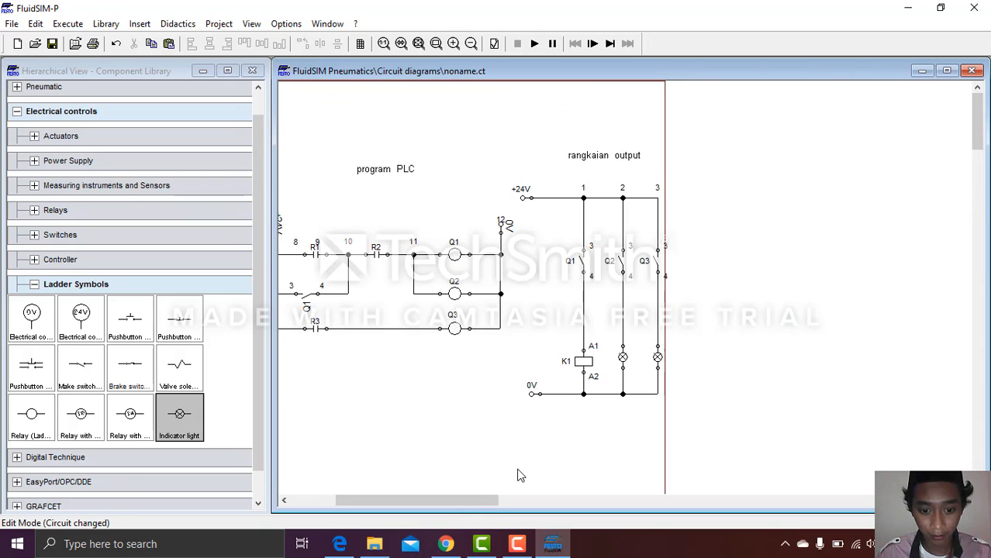
drag(460, 502, 419, 500)
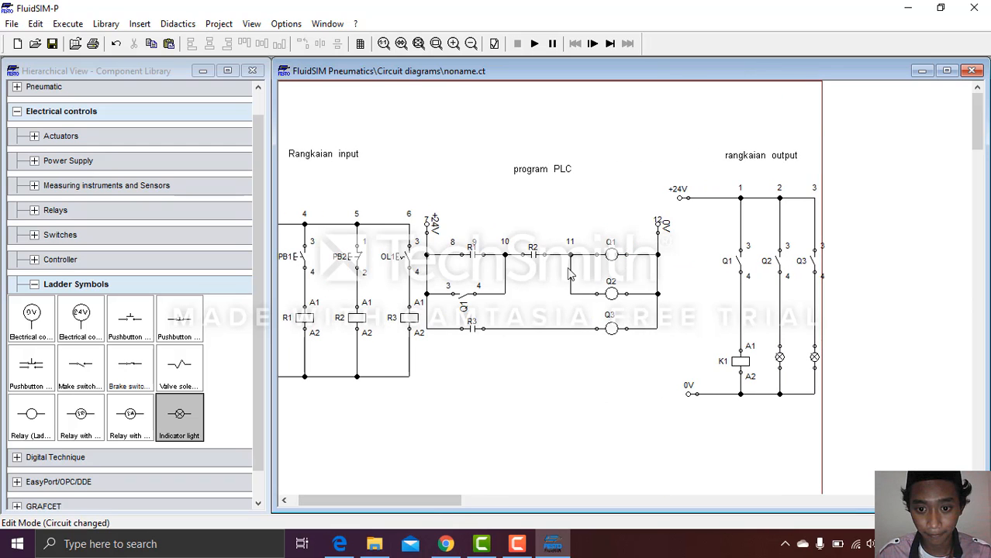
drag(591, 269, 572, 269)
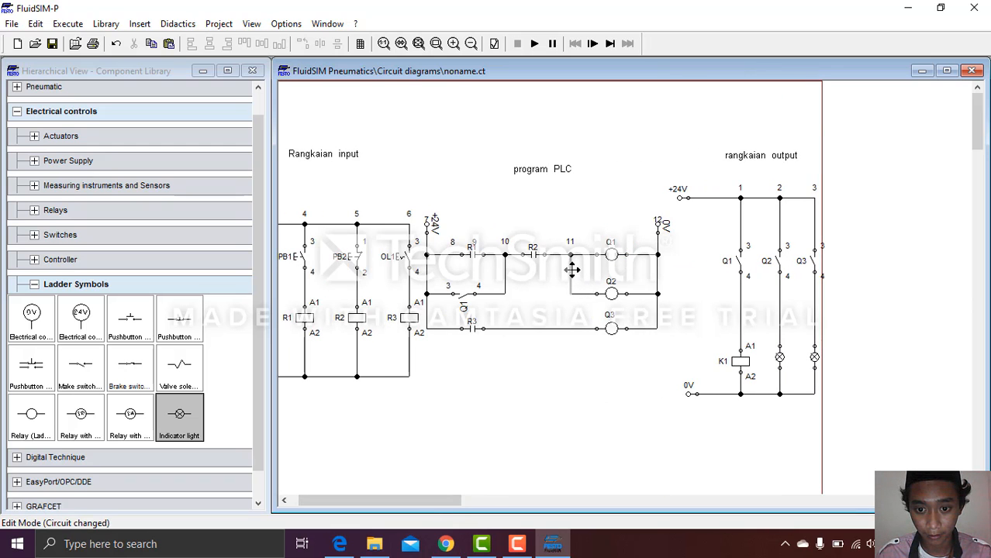
drag(554, 218, 695, 365)
drag(611, 256, 645, 254)
click(590, 190)
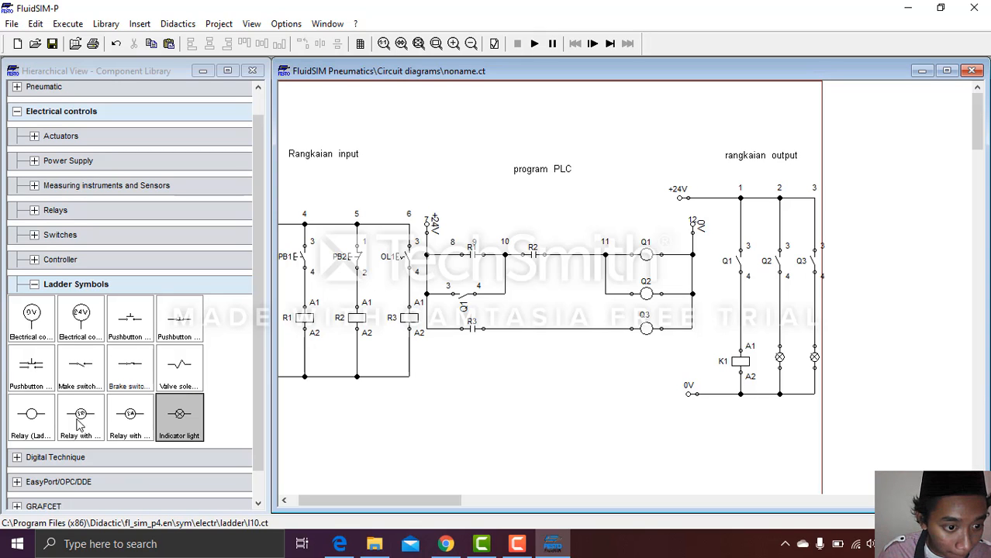
Replace the line after the R2 contact with a ladder break switch labelled R3, in series before the Q1 and Q2 coils.
drag(139, 355, 573, 231)
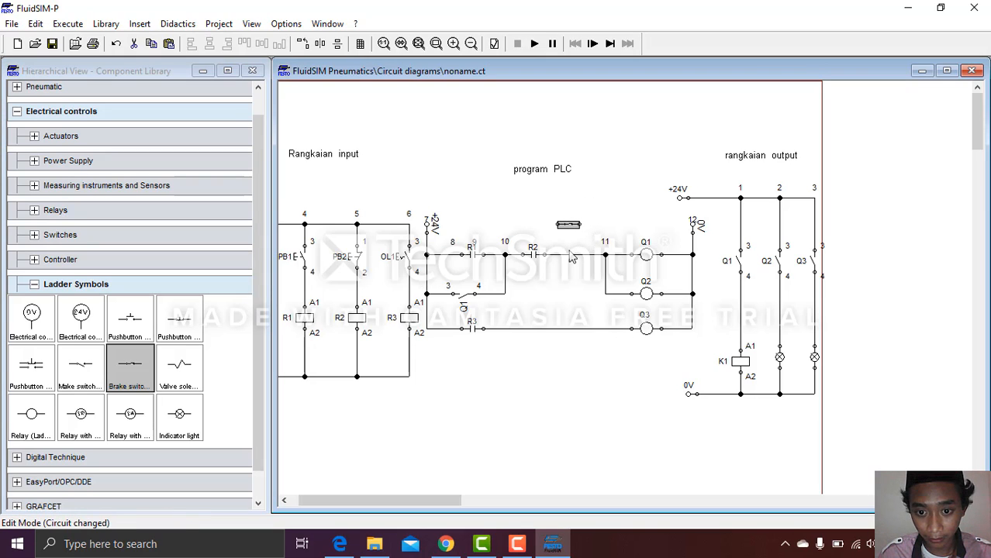
click(570, 254)
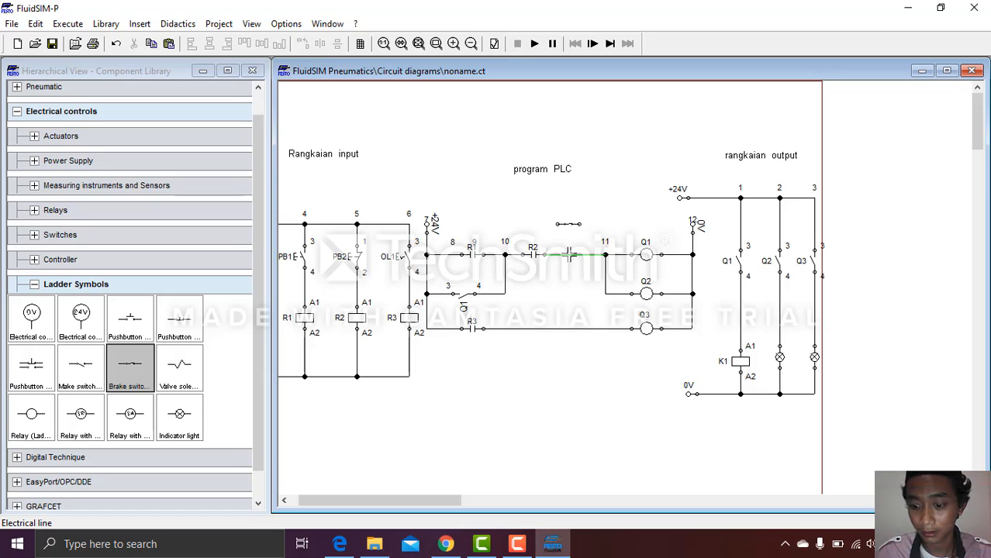
key(Delete)
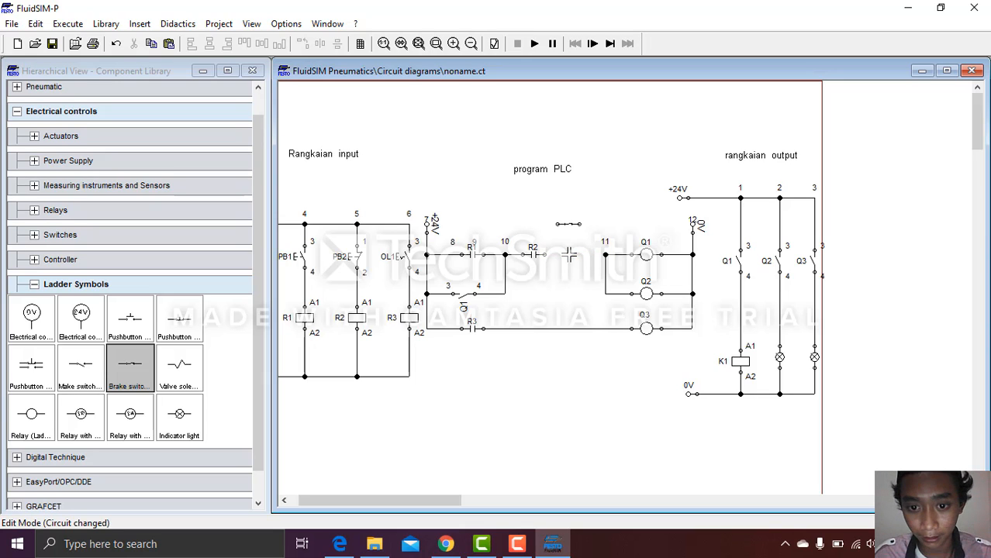
drag(569, 225, 544, 255)
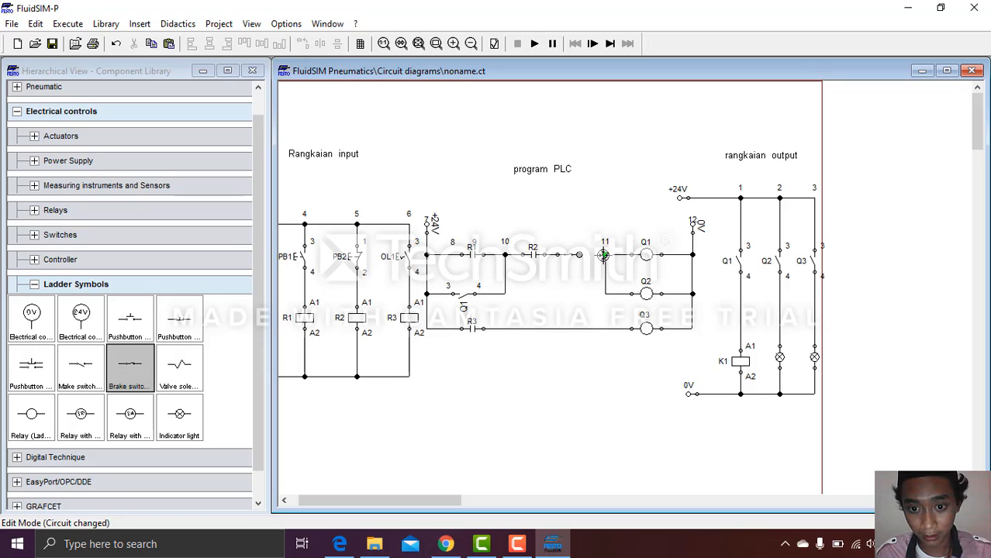
double_click(568, 256)
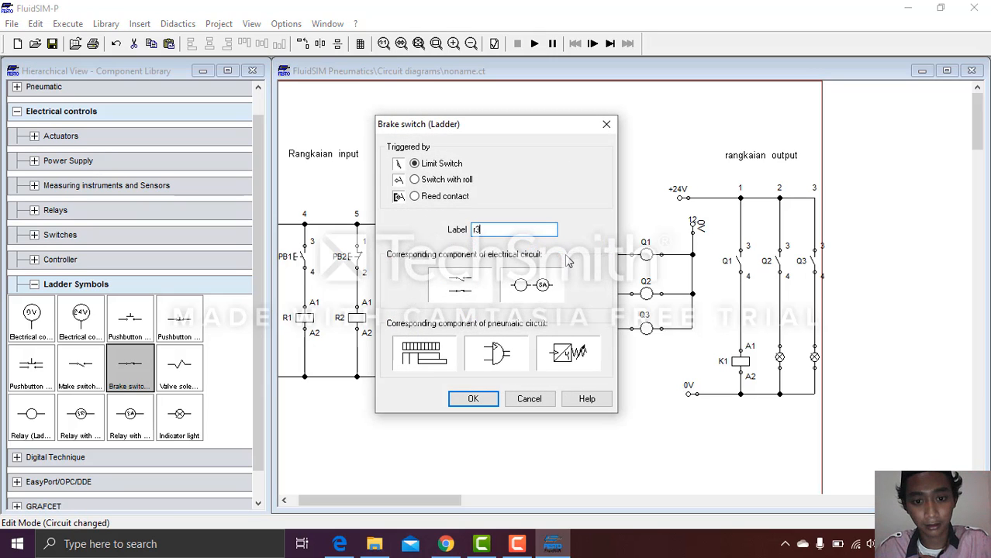
click(474, 398)
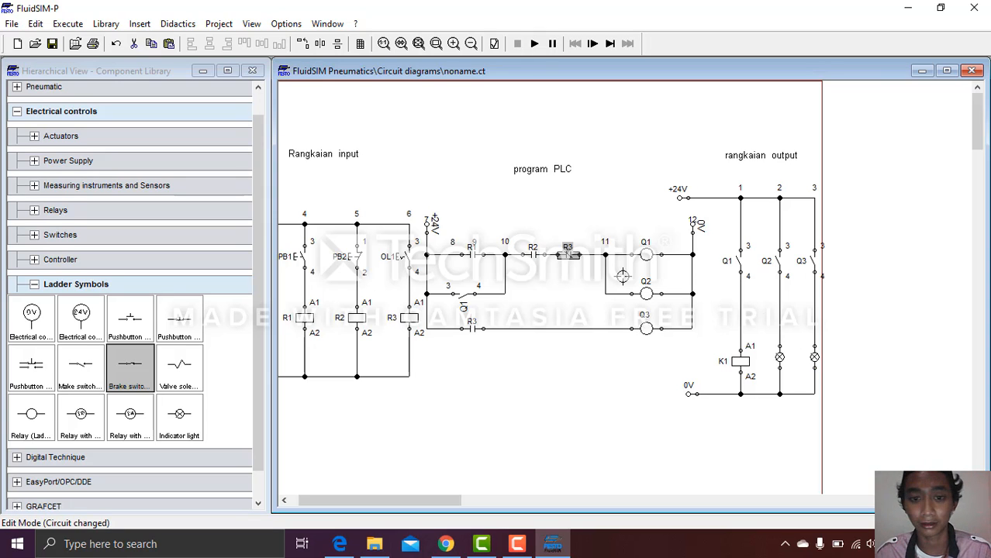
Simulate the circuit, operate PB1 and then the OL1 overload switch to test the R3 break contact, and stop the simulation.
click(534, 45)
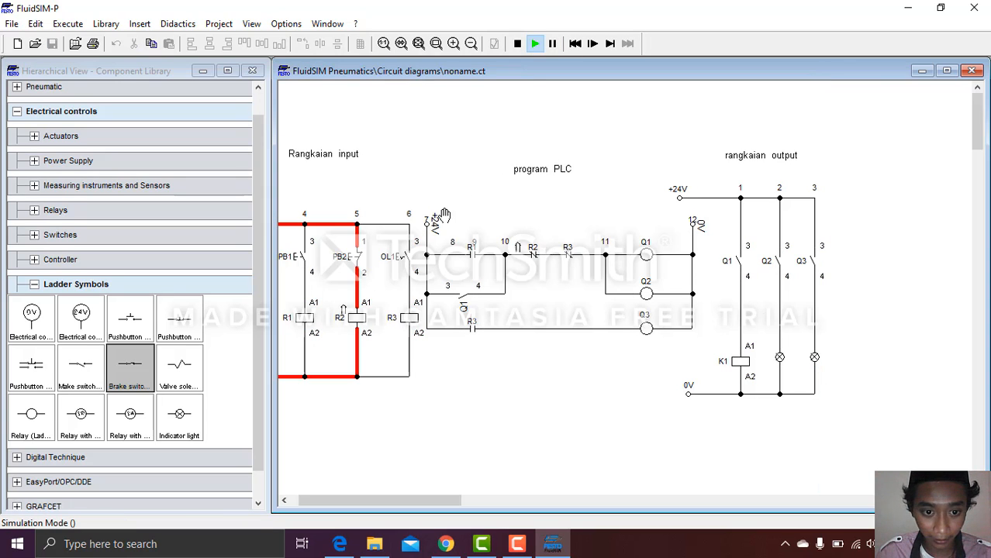
click(309, 262)
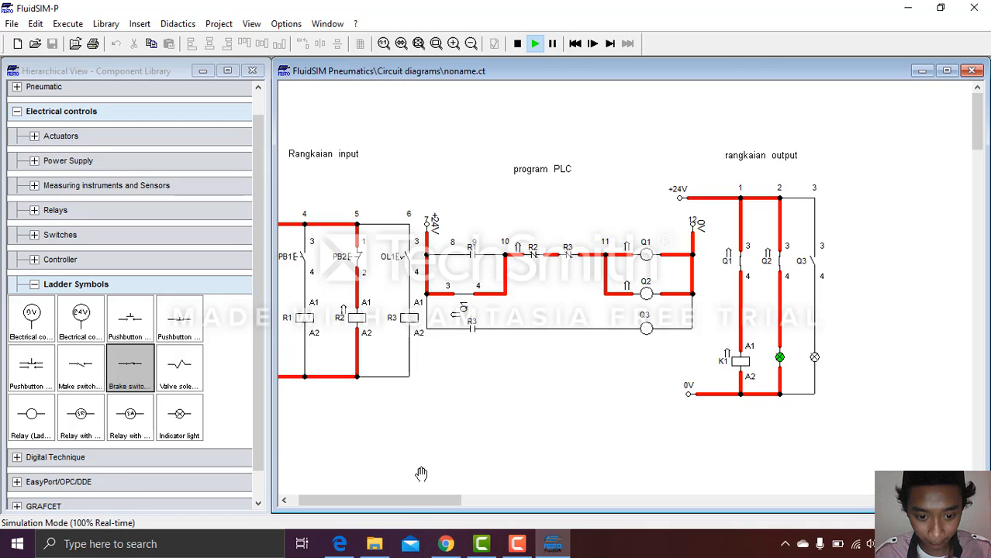
drag(402, 502, 394, 501)
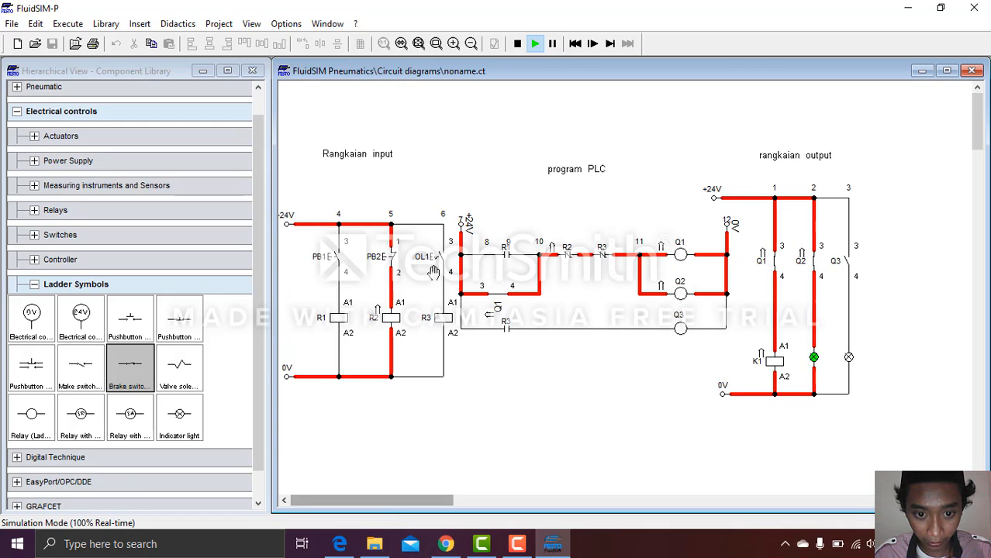
click(444, 254)
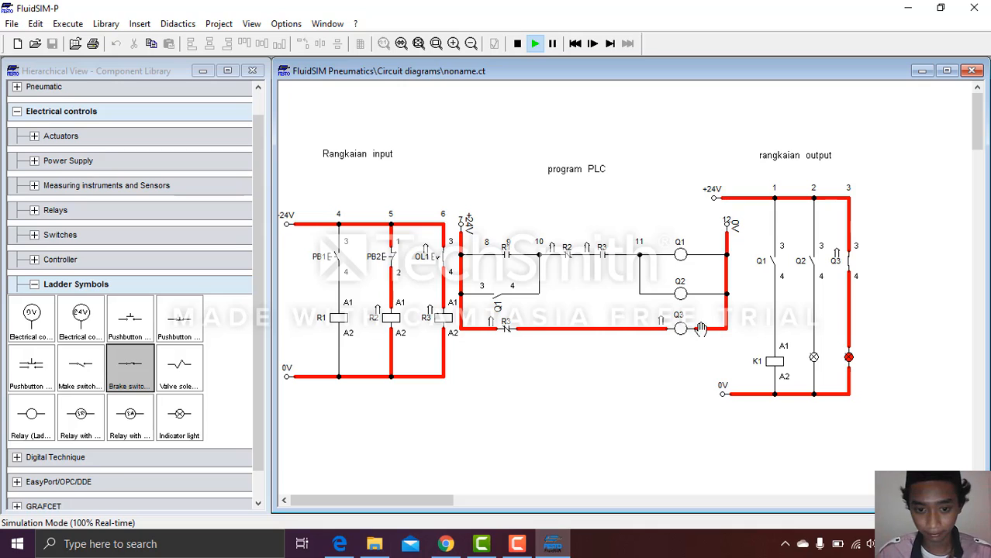
click(518, 44)
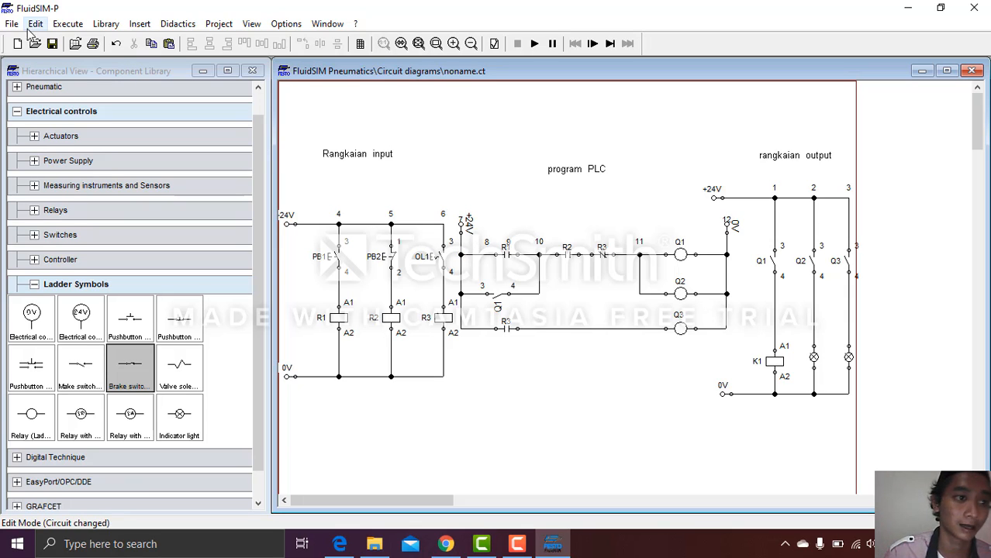
Open the circuit file prak4.ct from the prak instalasi industri folder.
click(12, 23)
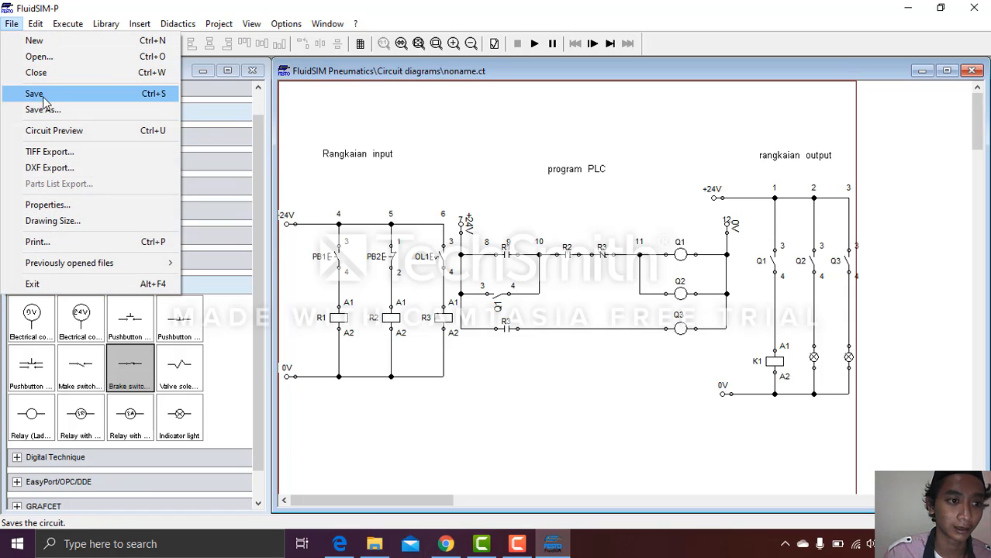
click(56, 59)
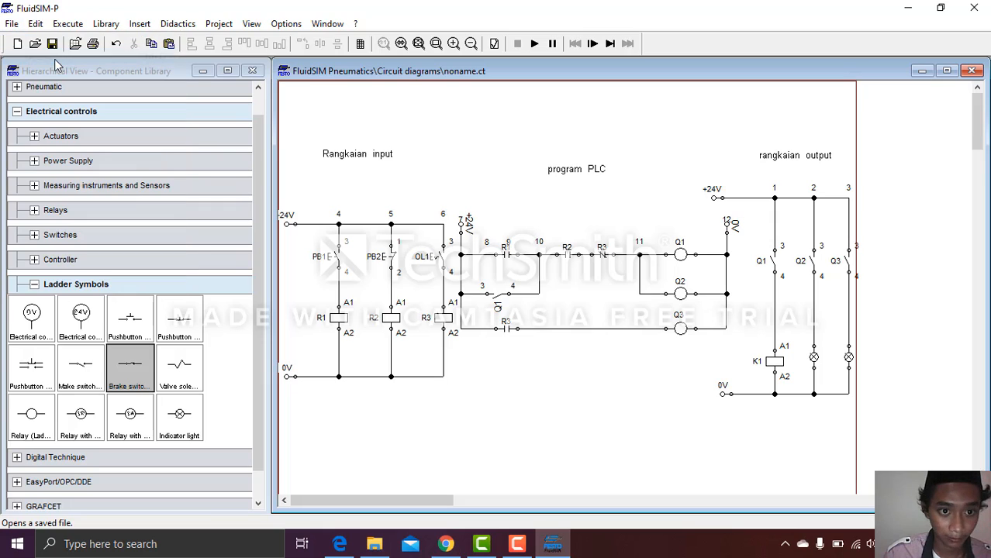
click(453, 174)
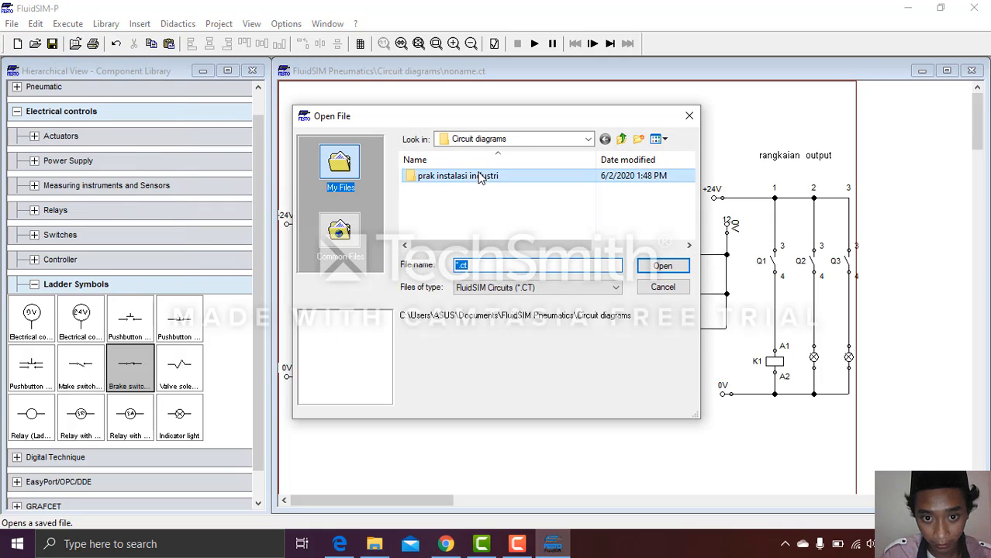
double_click(453, 174)
scroll(442, 228, down, 1)
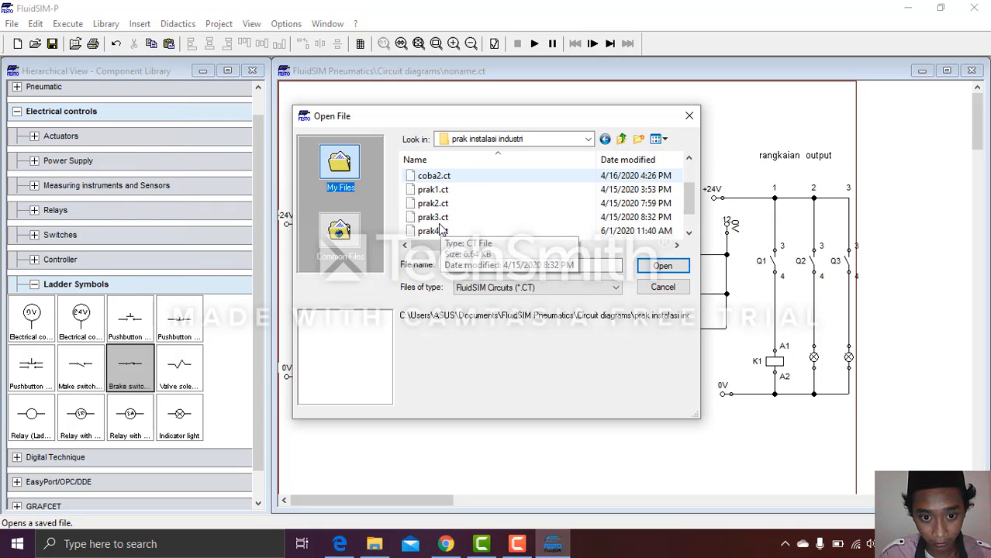
click(436, 231)
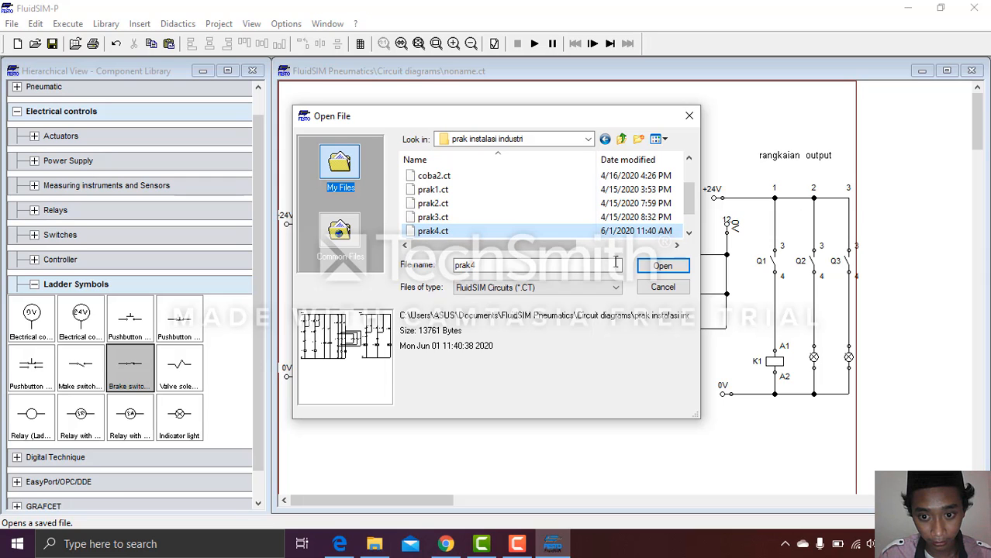
click(656, 266)
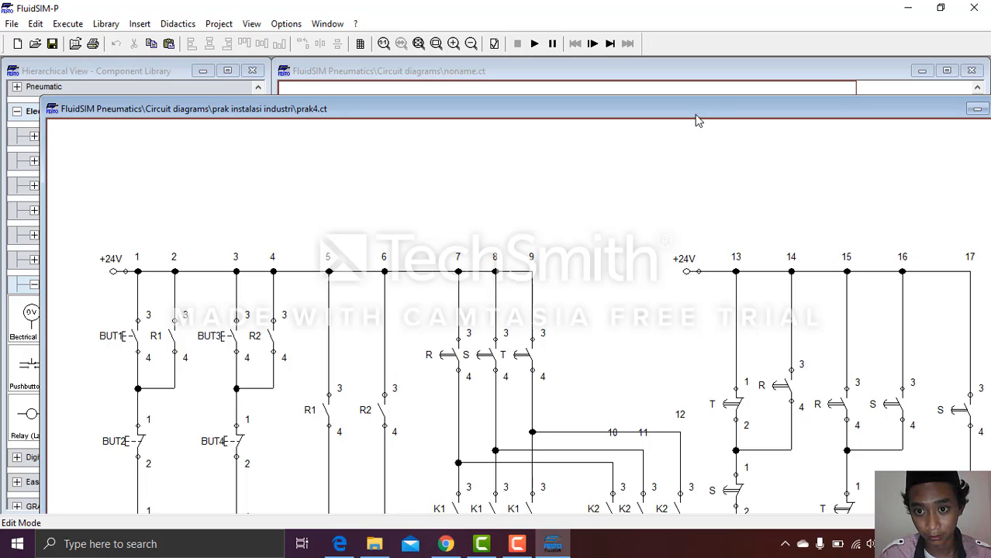
Select and copy the R, S and T timer relay circuit in columns 13 to 17 of prak4.ct, leaving out its supply terminals.
drag(673, 108, 541, 56)
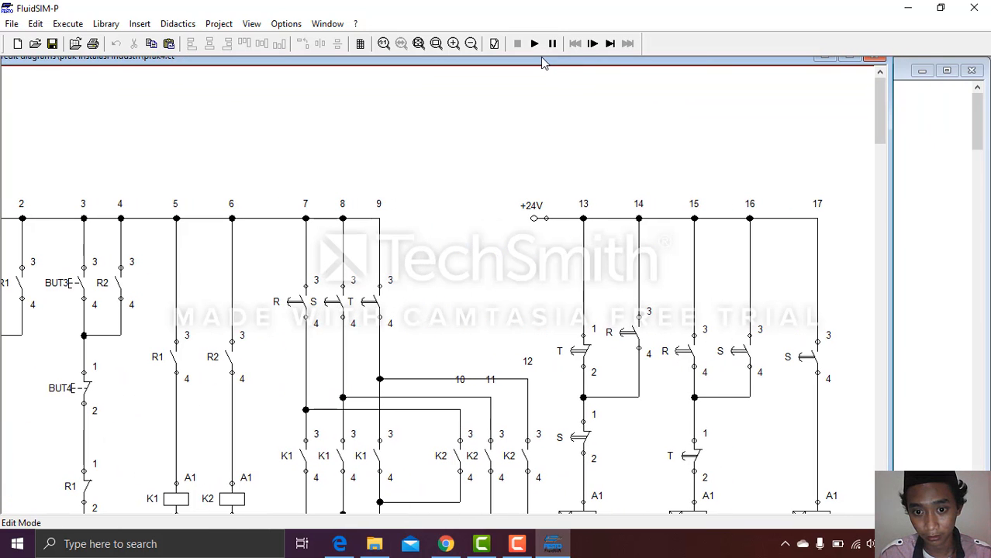
drag(496, 132, 526, 155)
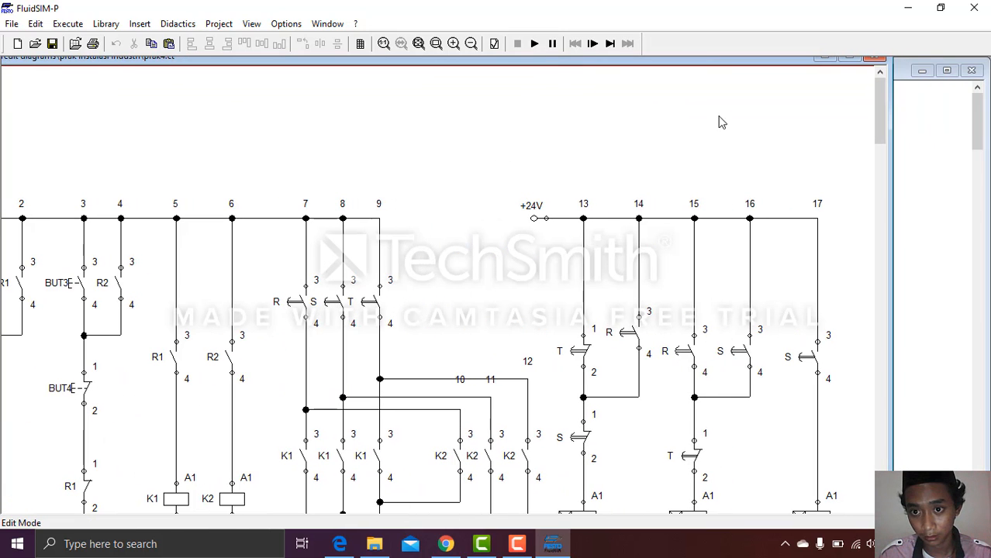
drag(684, 64, 648, 58)
scroll(763, 291, down, 1)
mouse_move(841, 148)
mouse_down()
mouse_move(843, 157)
mouse_move(827, 137)
mouse_up()
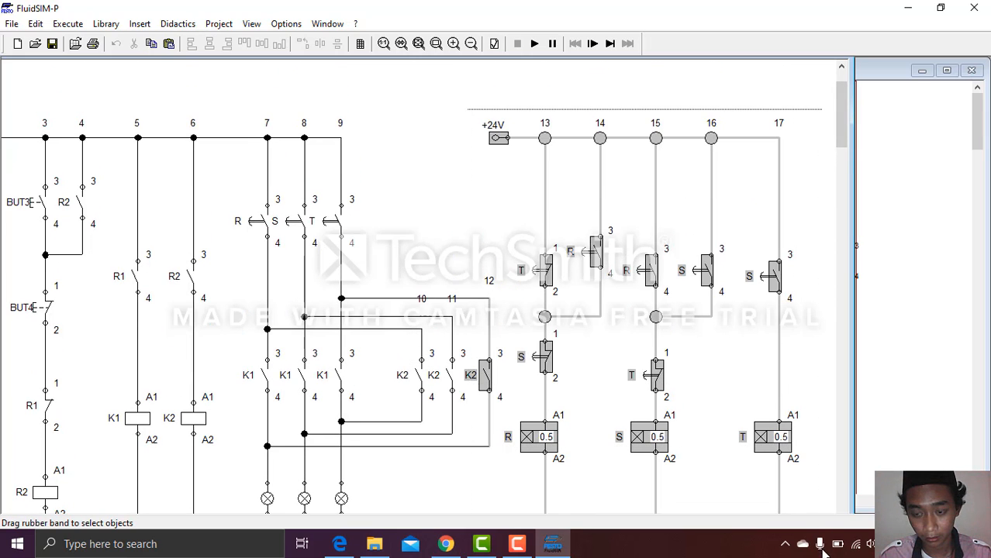
drag(800, 409, 743, 253)
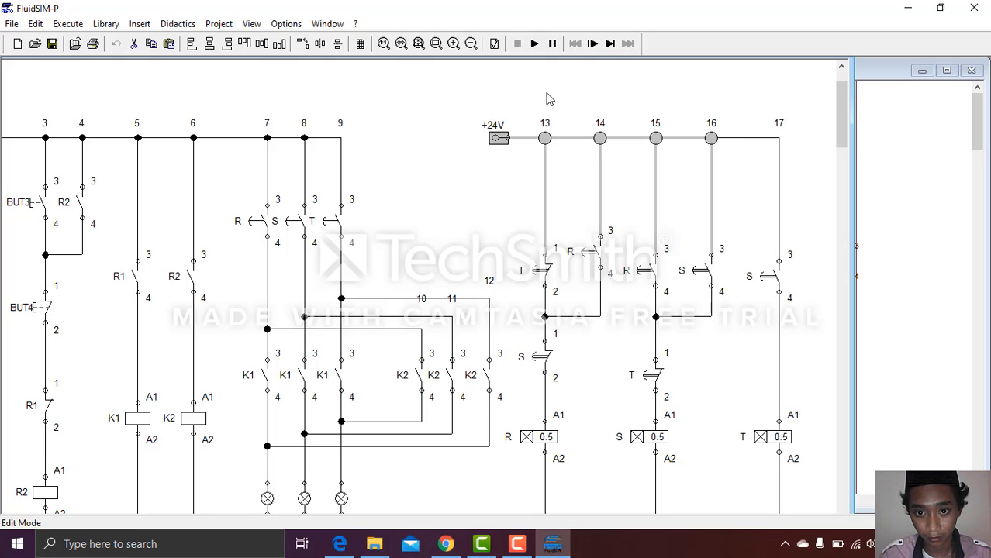
drag(540, 86, 806, 543)
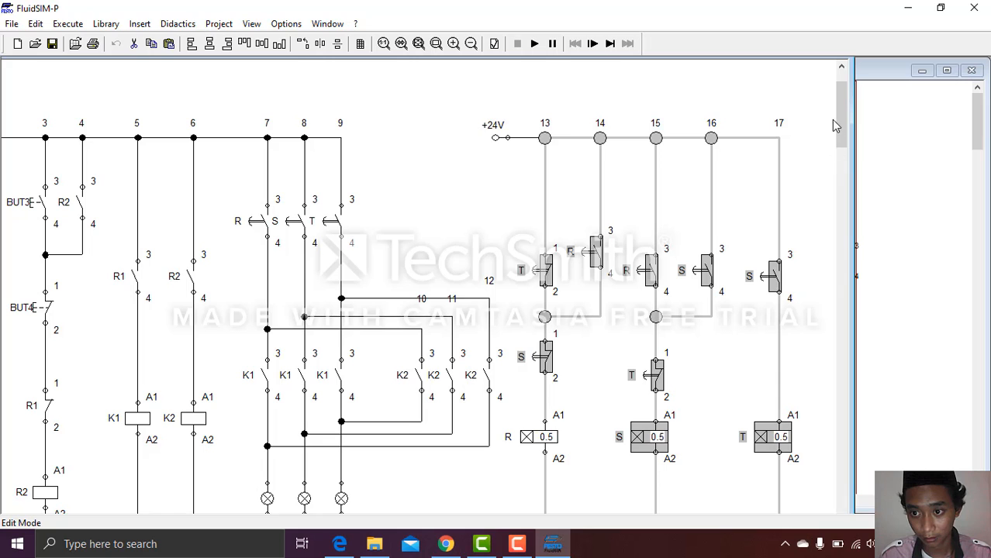
drag(829, 115, 750, 197)
mouse_move(847, 148)
mouse_down()
mouse_move(842, 159)
mouse_move(838, 151)
mouse_up()
drag(163, 68, 464, 518)
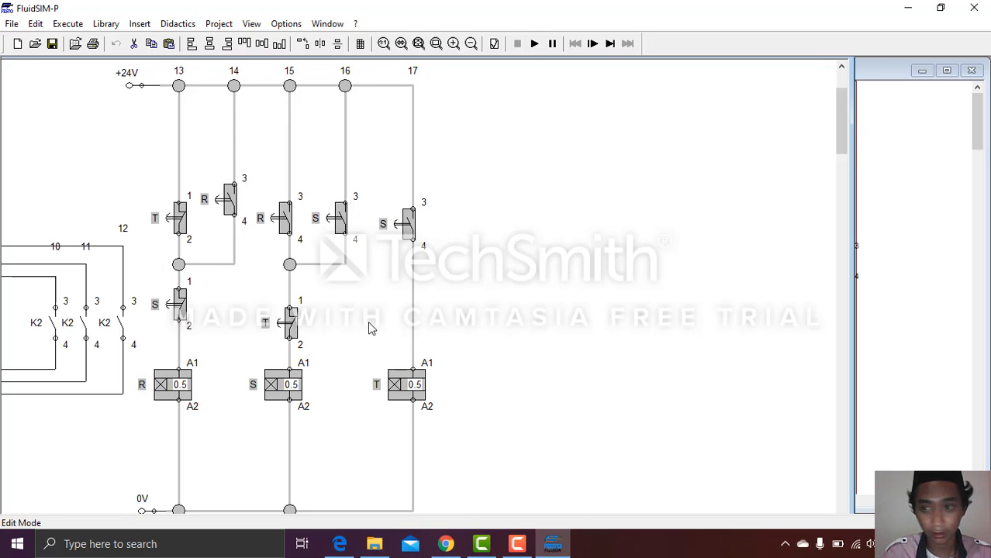
Paste the timer relay circuit into noname.ct and place it in the empty area to the right of the output circuit.
click(960, 268)
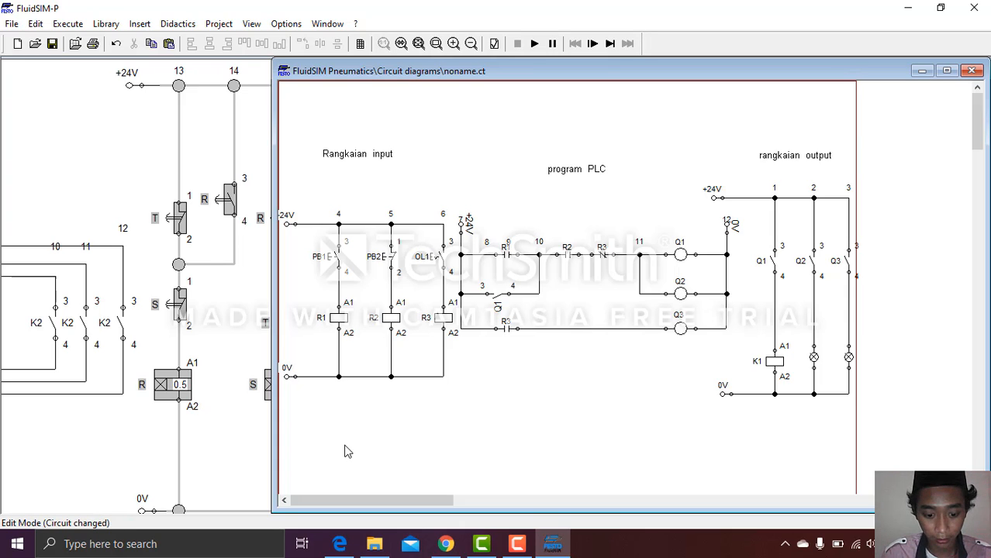
key(ctrl+v)
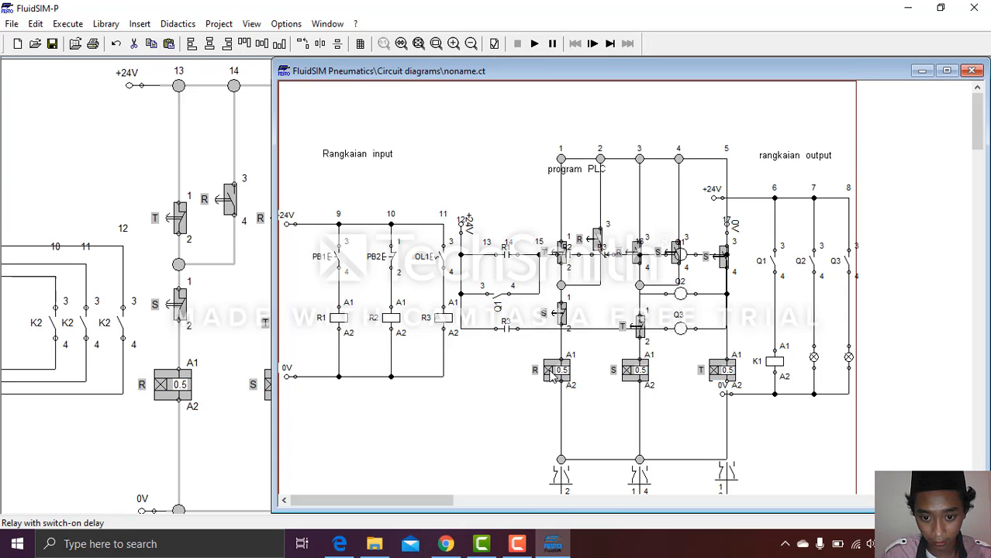
drag(551, 371, 336, 555)
drag(443, 428, 874, 332)
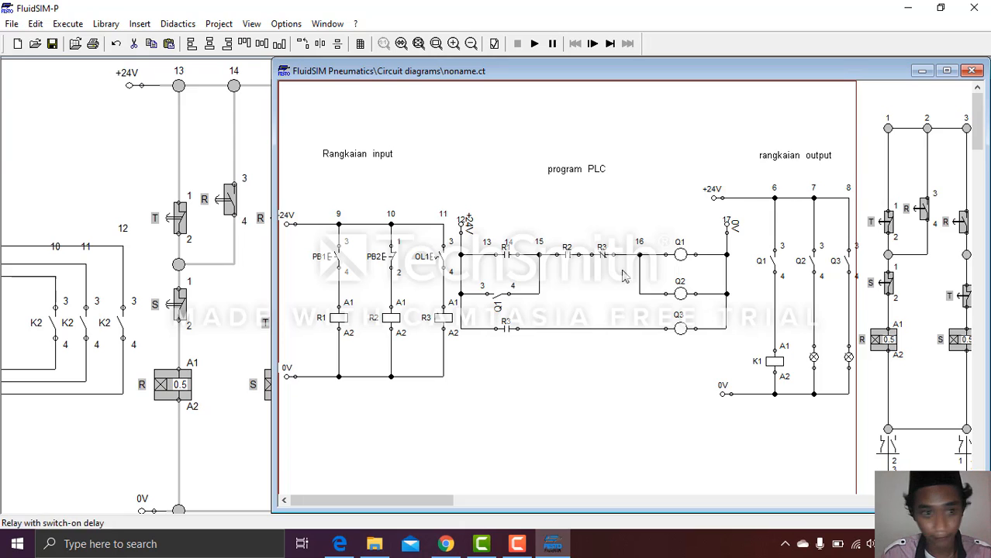
Return to noname.ct and move the pasted timer relay circuit into the empty area below the input circuit.
click(210, 126)
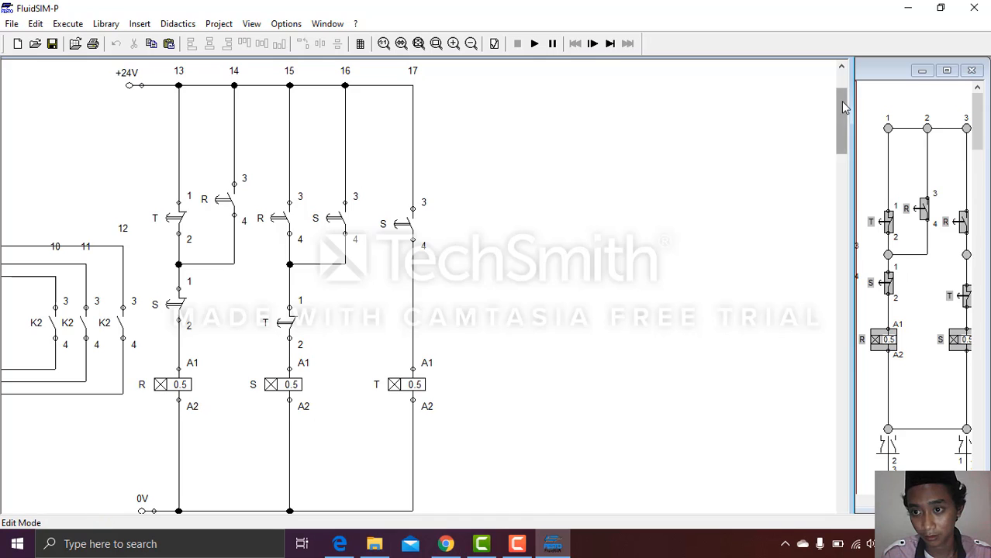
drag(842, 100, 841, 62)
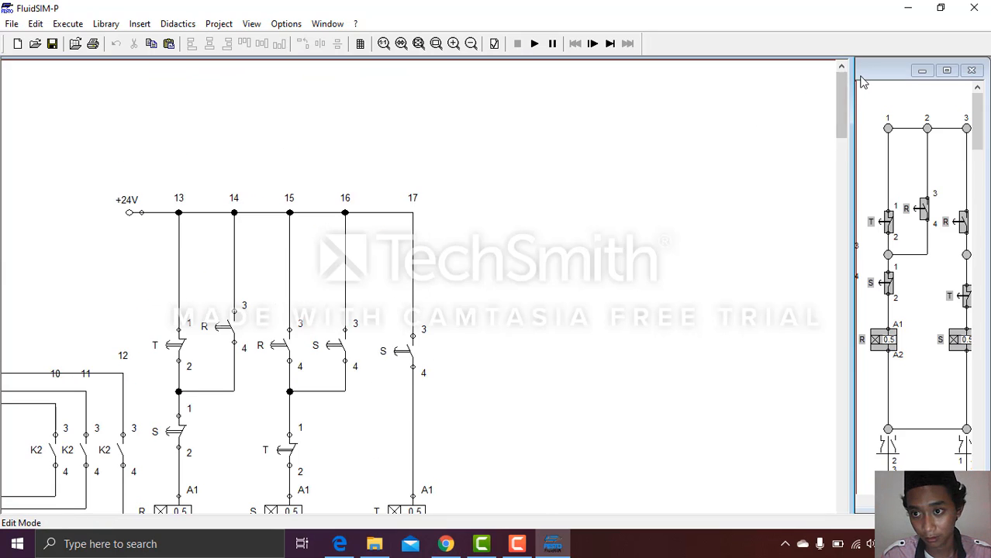
click(865, 72)
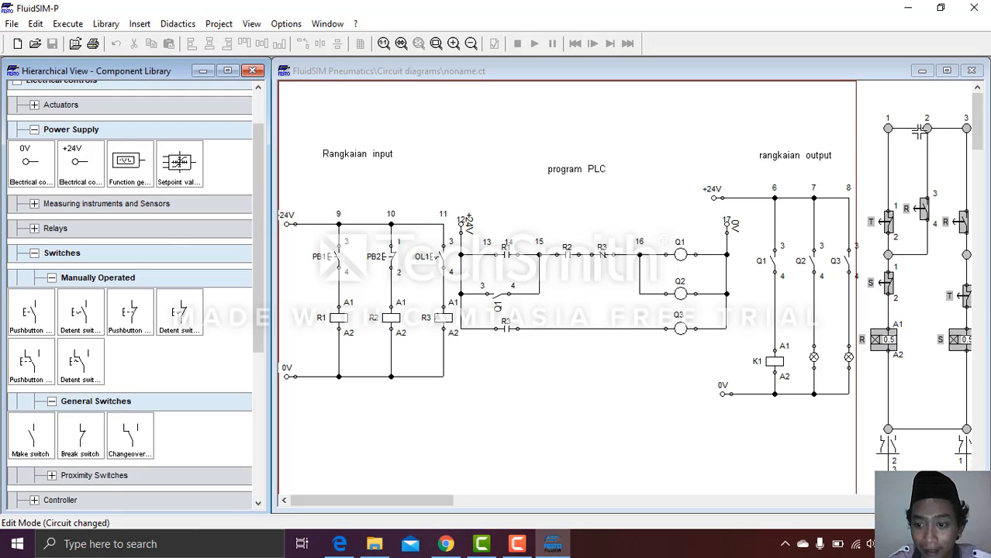
click(975, 115)
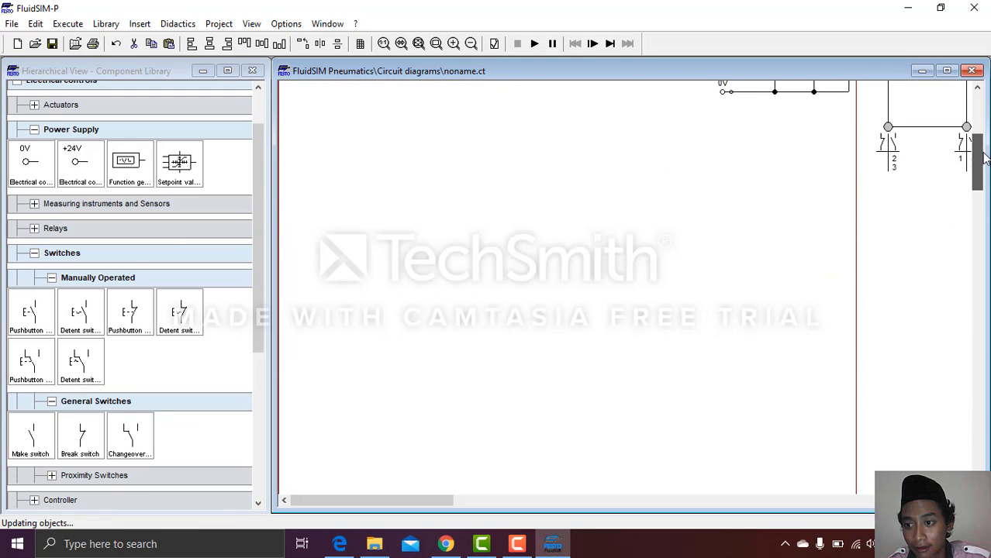
drag(879, 338, 508, 473)
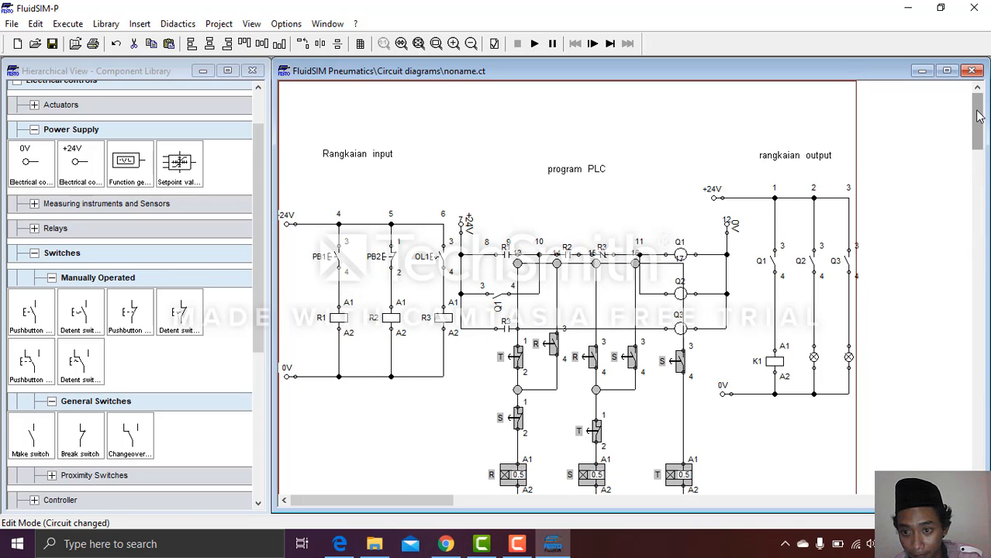
drag(976, 116, 976, 137)
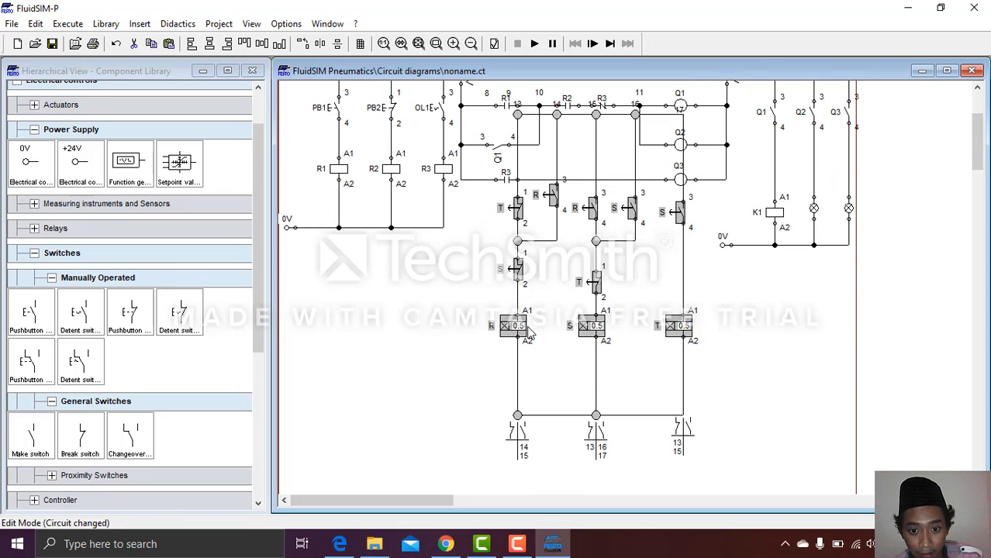
drag(516, 333, 304, 483)
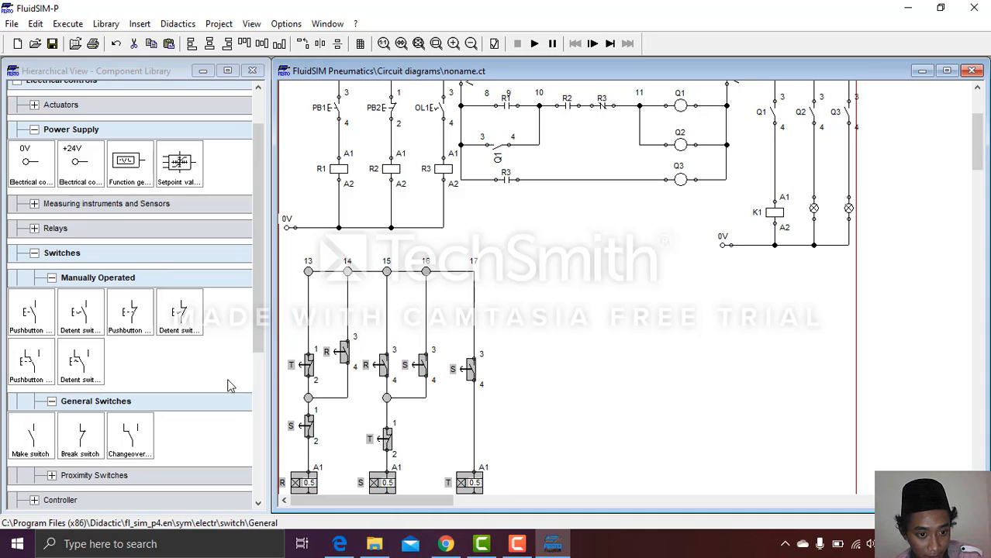
Place a Text component from the Miscellaneous library group just above the timer relay circuit.
click(254, 343)
drag(254, 342, 256, 505)
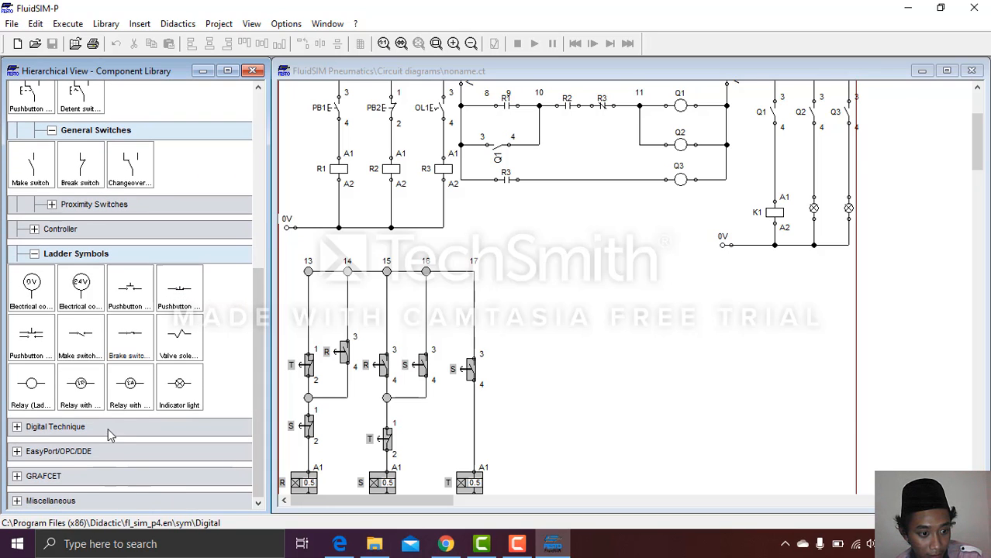
click(80, 480)
drag(269, 409, 252, 523)
click(158, 502)
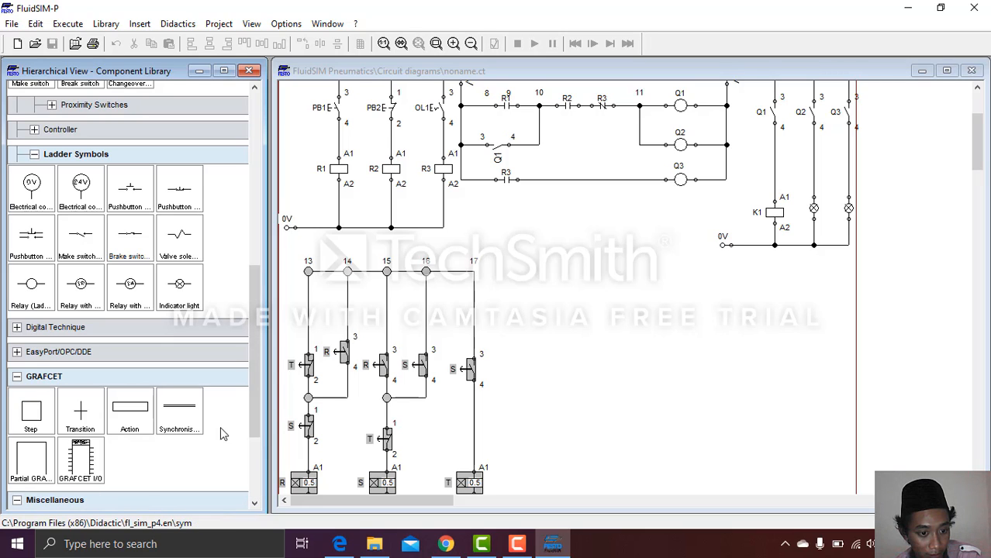
drag(250, 421, 249, 471)
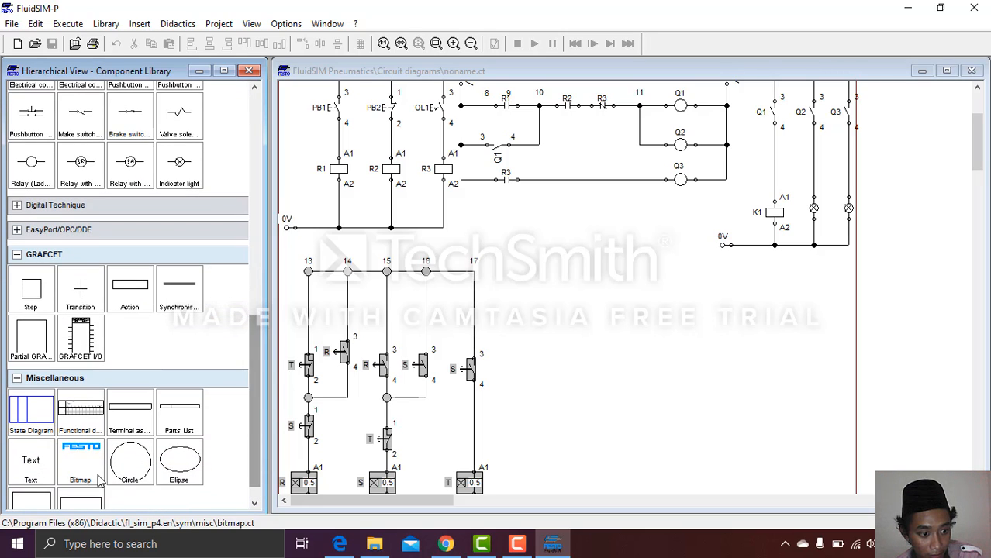
drag(31, 462, 330, 246)
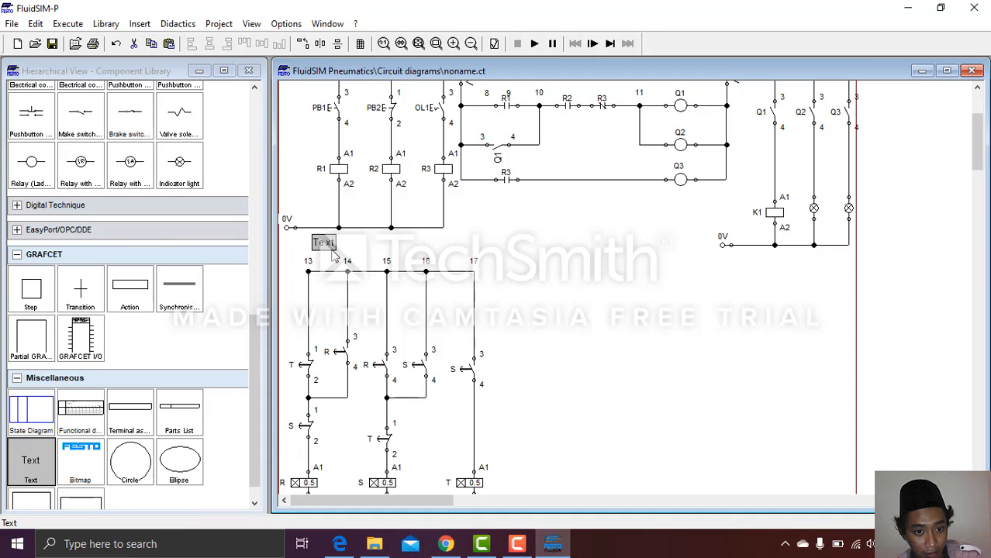
Set the new text label to "sumber 3phasa" and shift it to sit over the middle of the timer relay circuit.
double_click(323, 243)
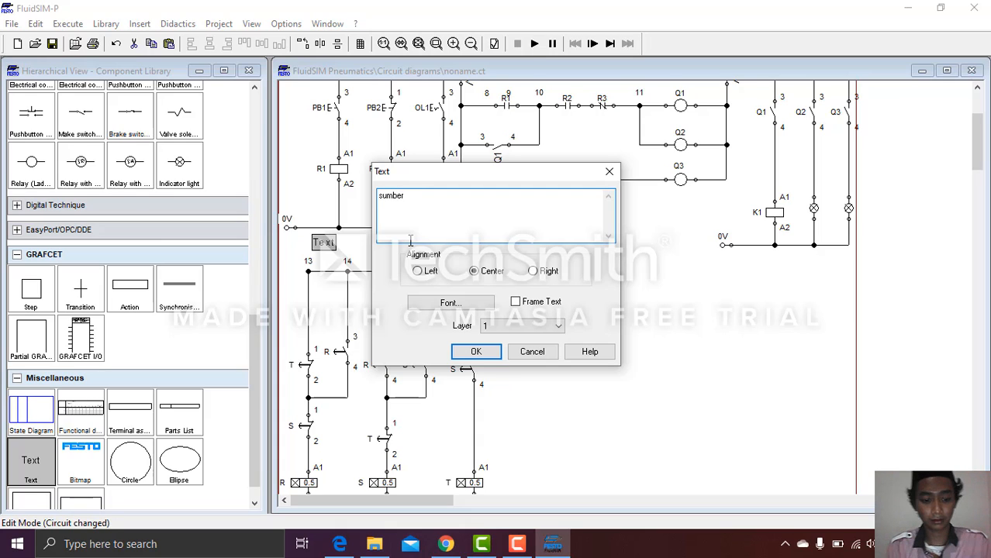
text(sumber 3phasa)
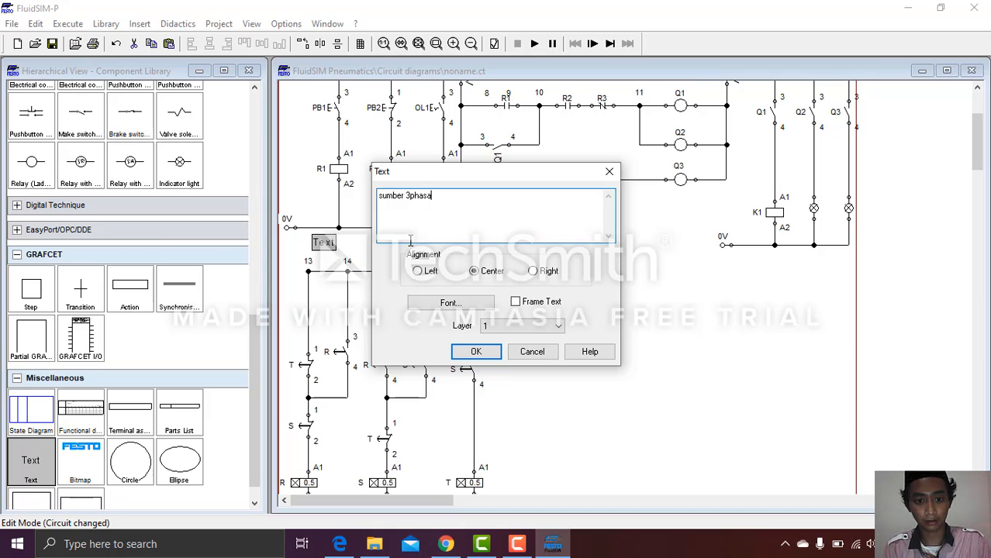
key(Return)
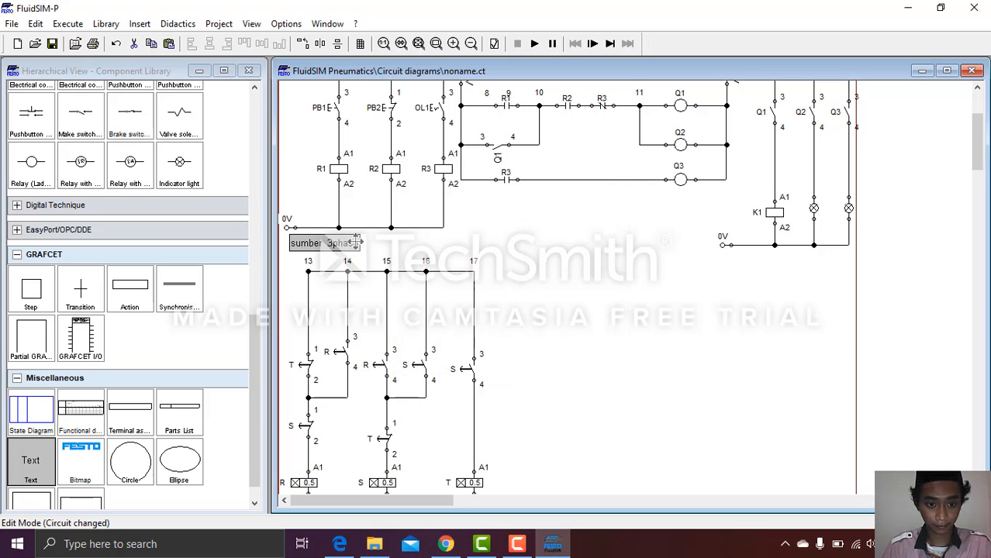
drag(346, 244, 378, 244)
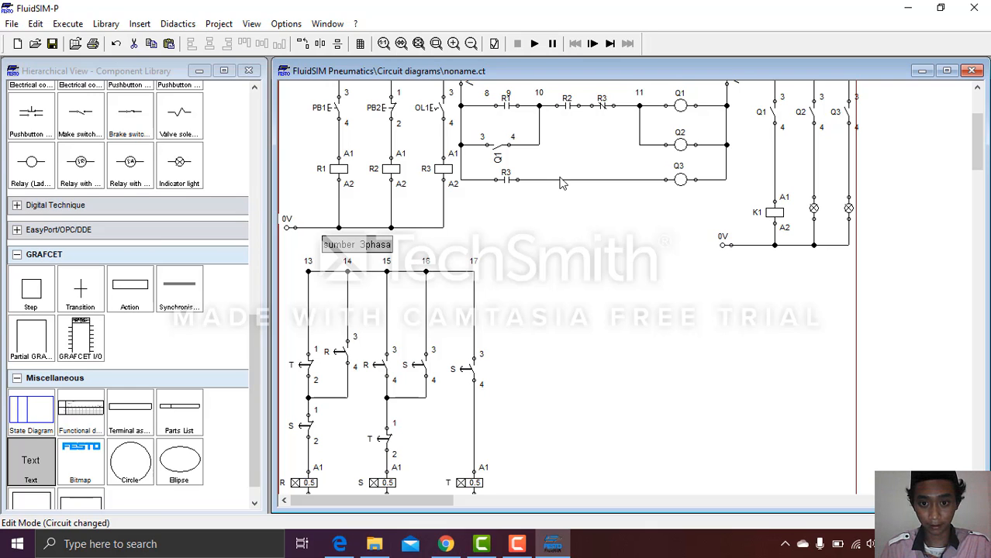
Open the circuit file prak3.ct from the prak instalasi industri folder.
mouse_move(974, 124)
mouse_down()
mouse_move(975, 133)
mouse_move(959, 93)
mouse_move(969, 151)
mouse_move(958, 116)
mouse_up()
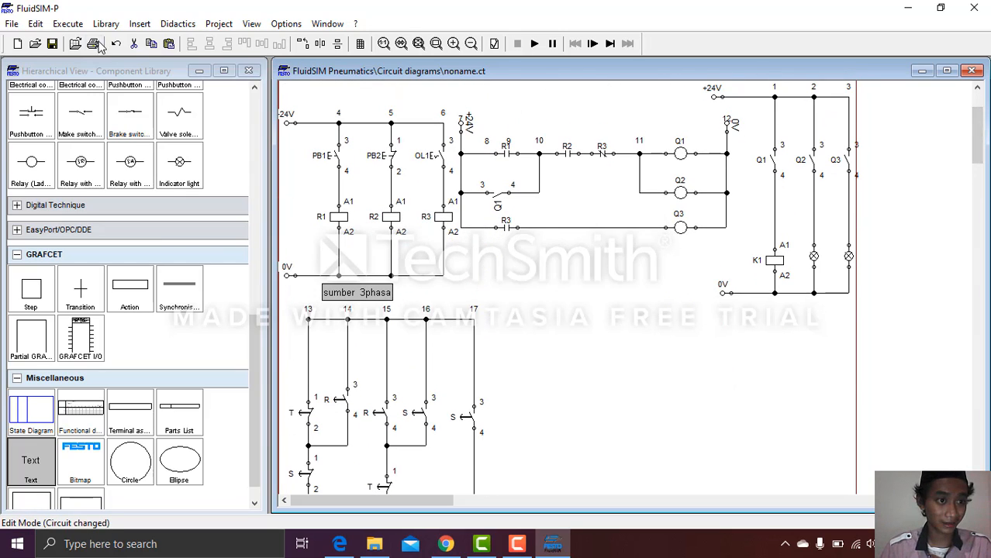
click(18, 25)
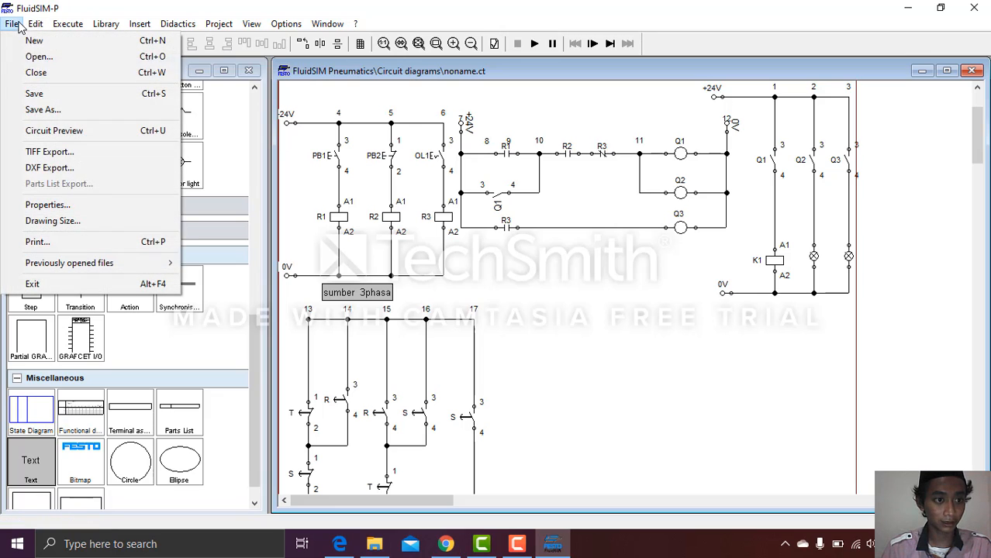
click(42, 60)
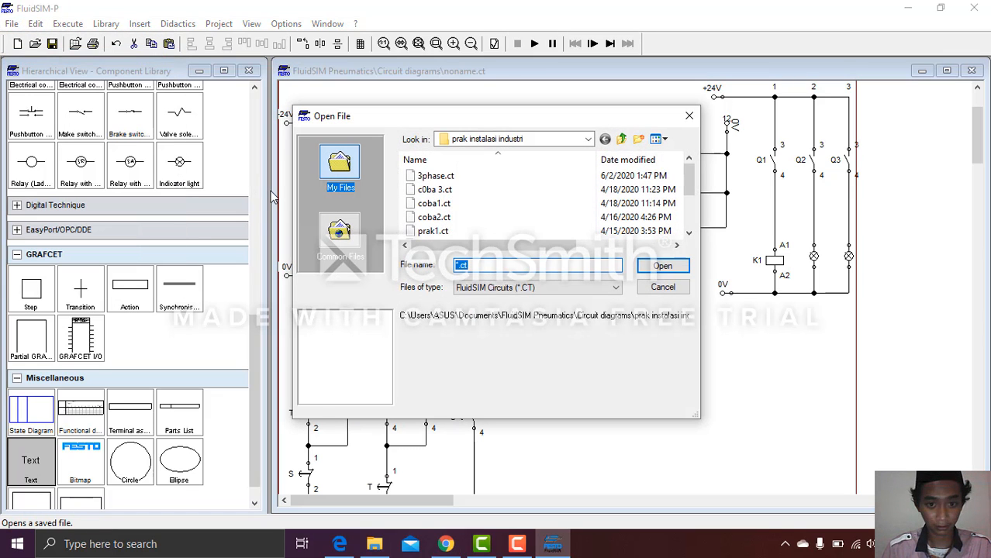
click(473, 190)
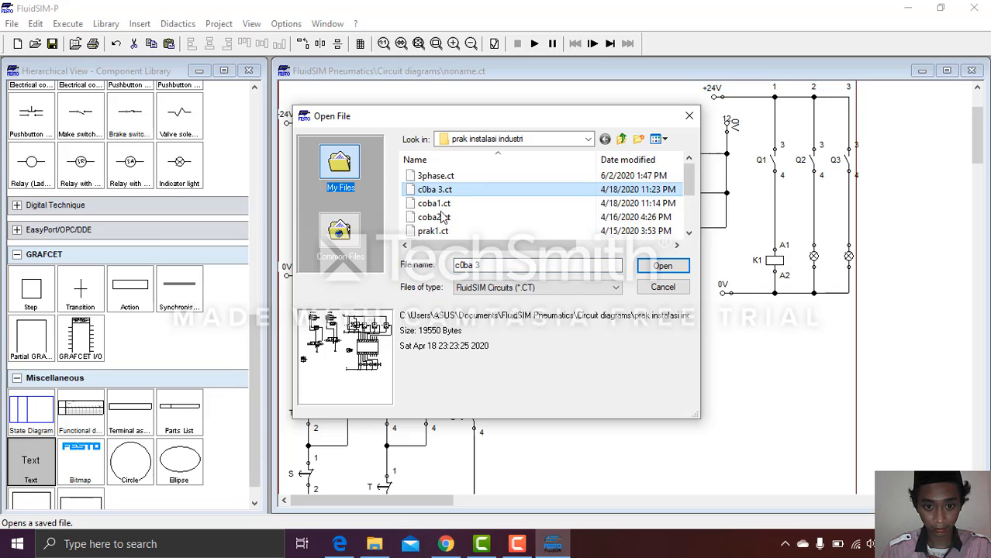
scroll(438, 233, down, 1)
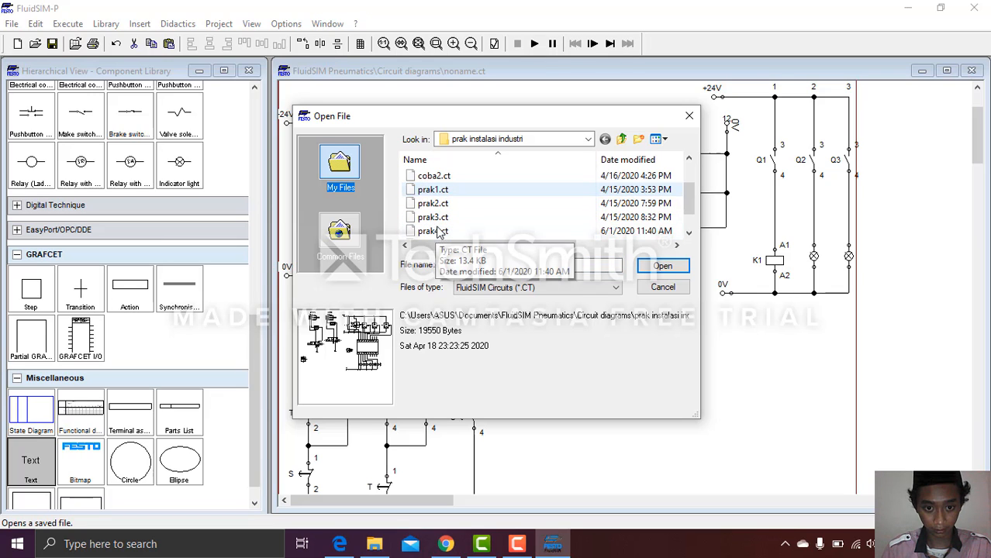
click(442, 218)
double_click(442, 218)
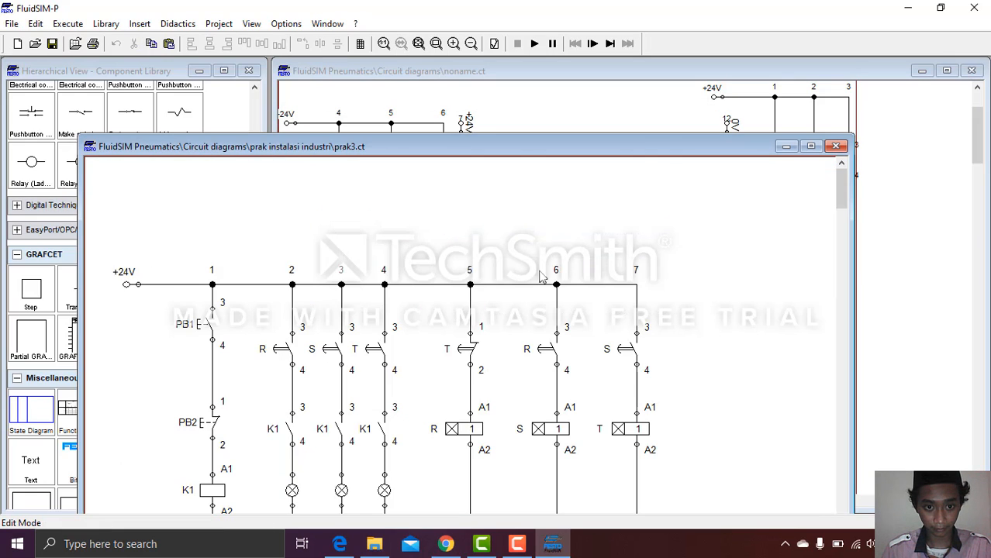
Copy the three lamp branches in columns 2 to 4 of prak3.ct and place them in noname.ct, right of the timer relay circuit.
drag(587, 144, 577, 89)
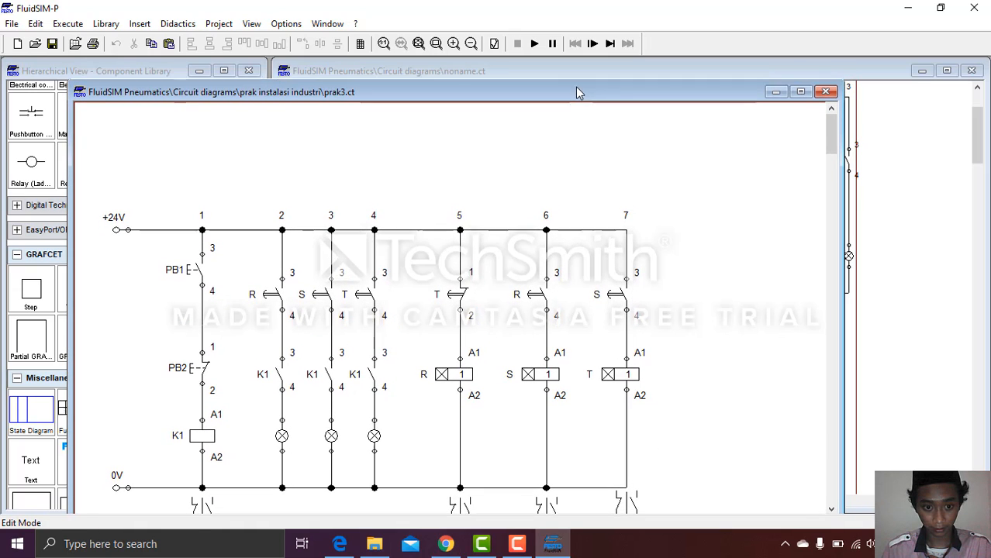
drag(268, 189, 401, 511)
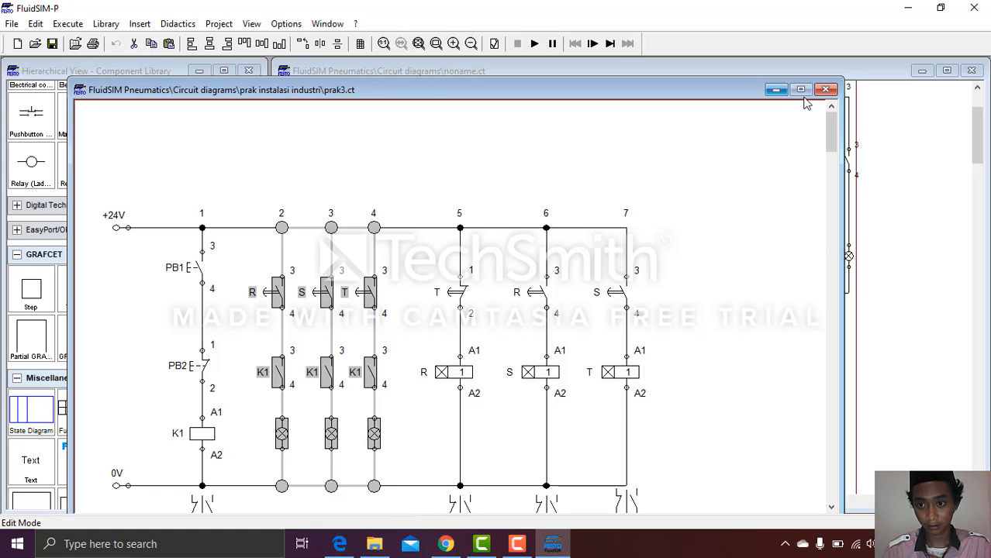
click(778, 90)
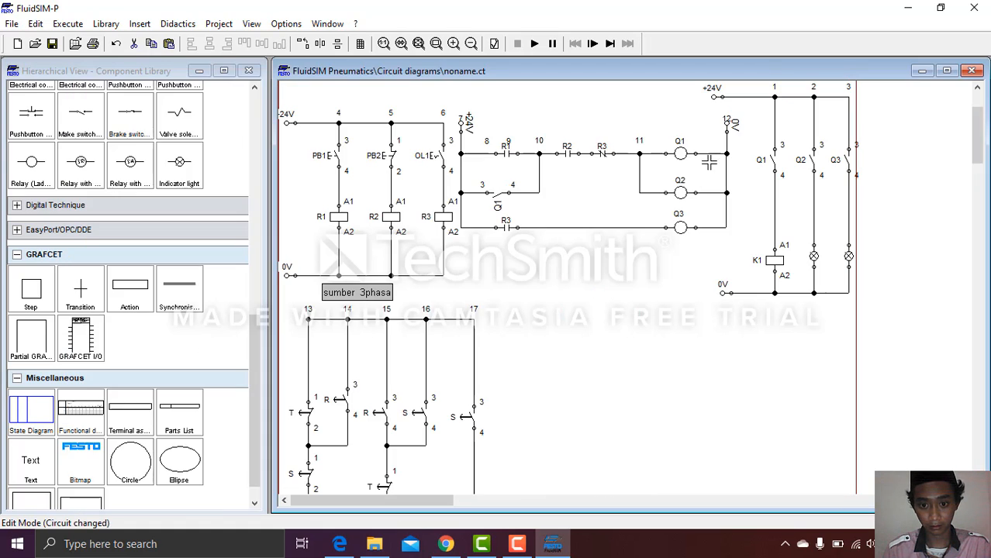
key(ctrl+v)
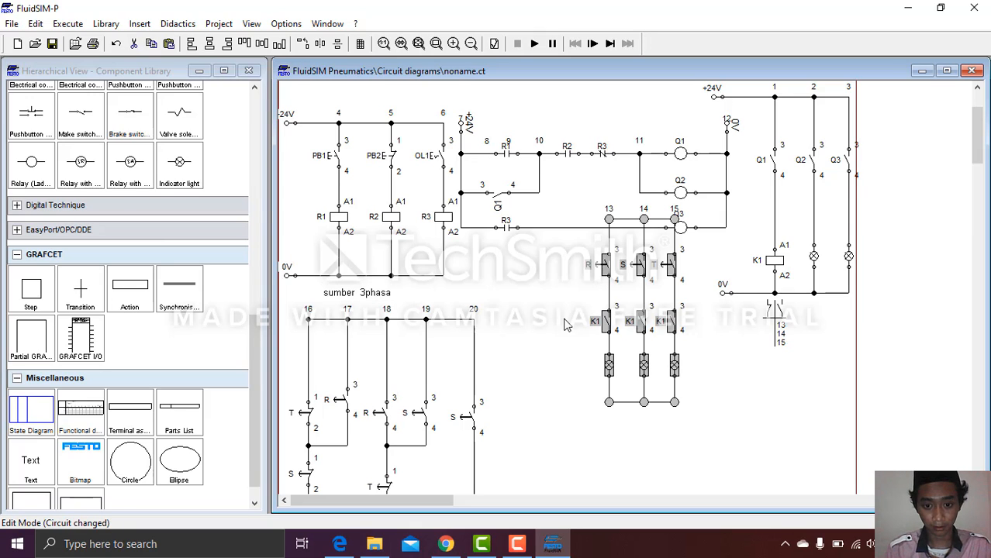
drag(607, 327, 572, 425)
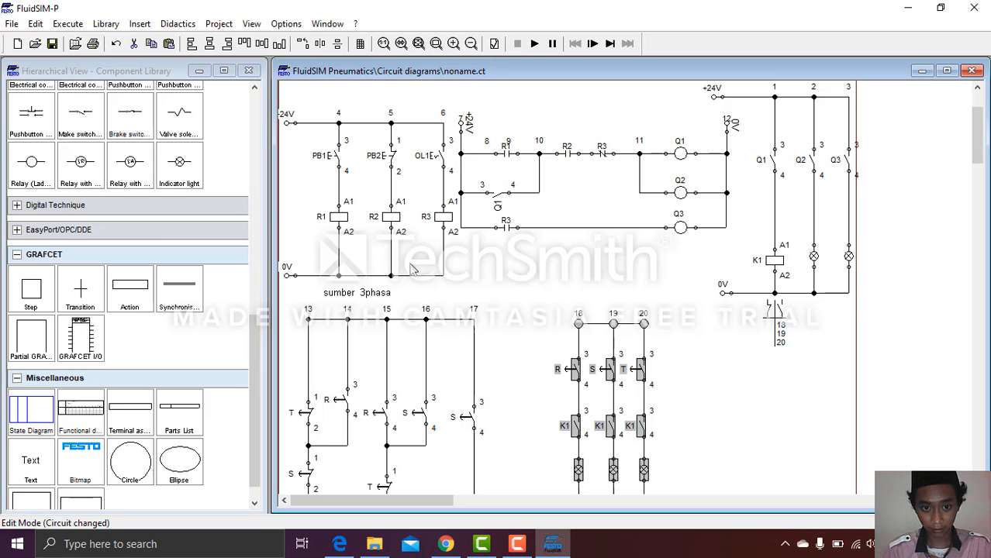
Duplicate the "sumber 3phasa" label and place the copy above the three lamp branches.
click(363, 296)
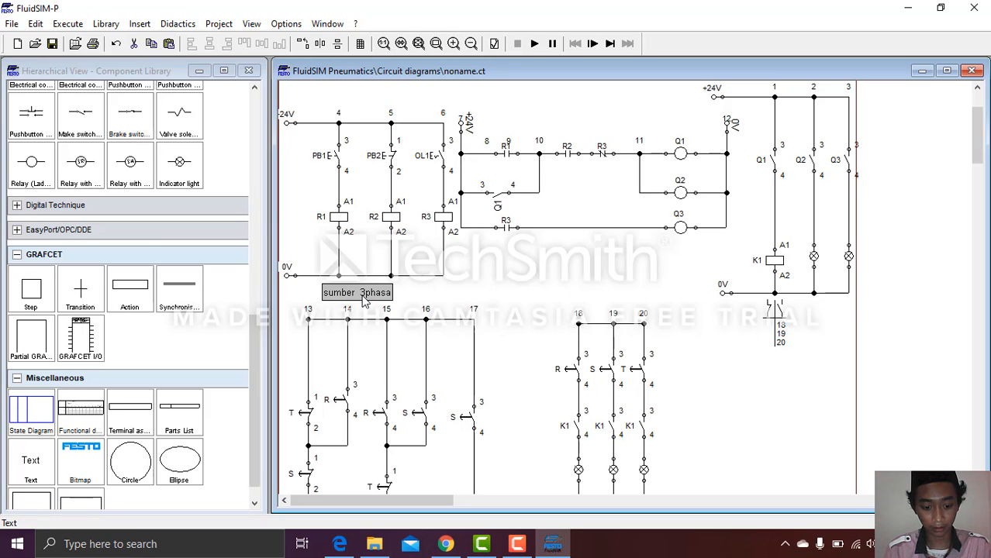
key(ctrl+c)
key(ctrl+v)
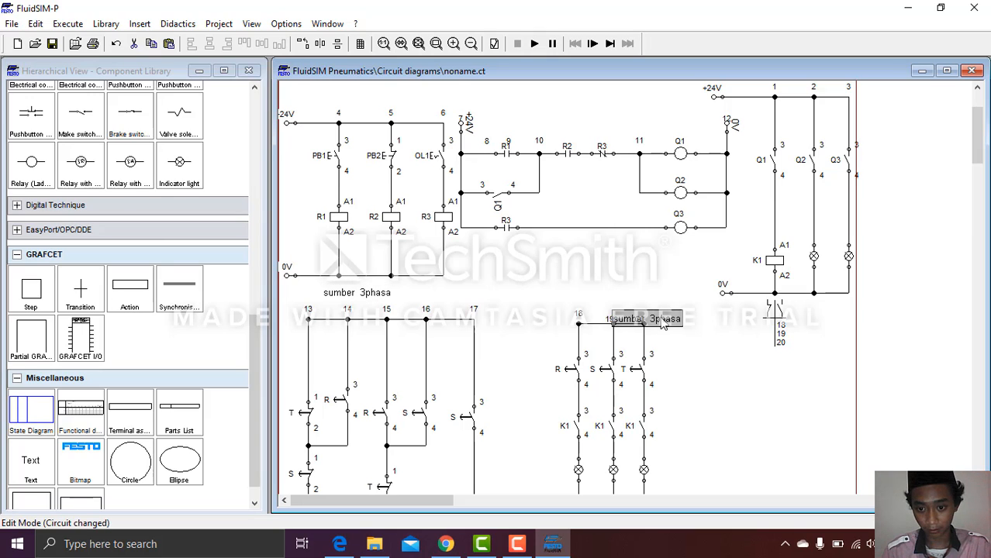
drag(661, 324, 630, 291)
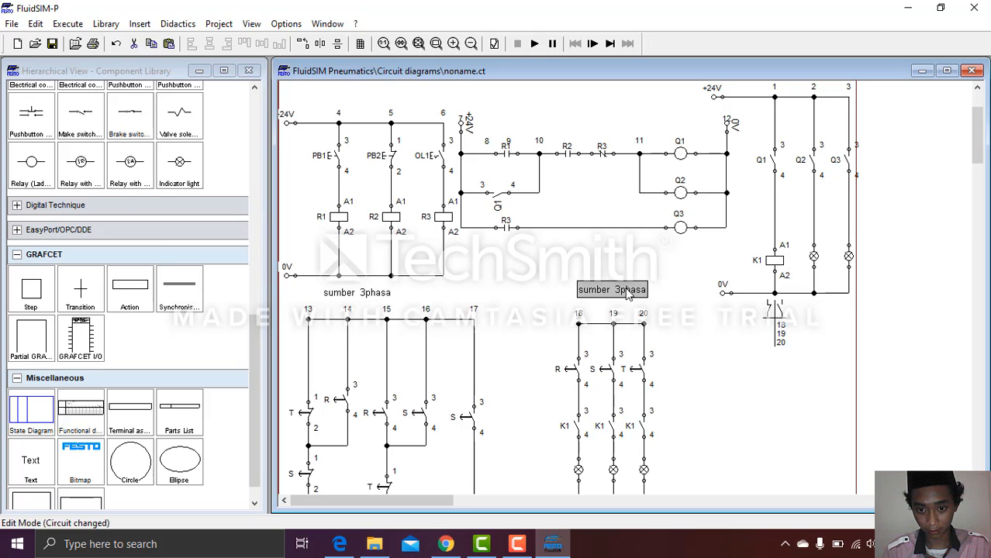
Change the text of the label above the lamp branches to "motor 3 phasa".
double_click(629, 291)
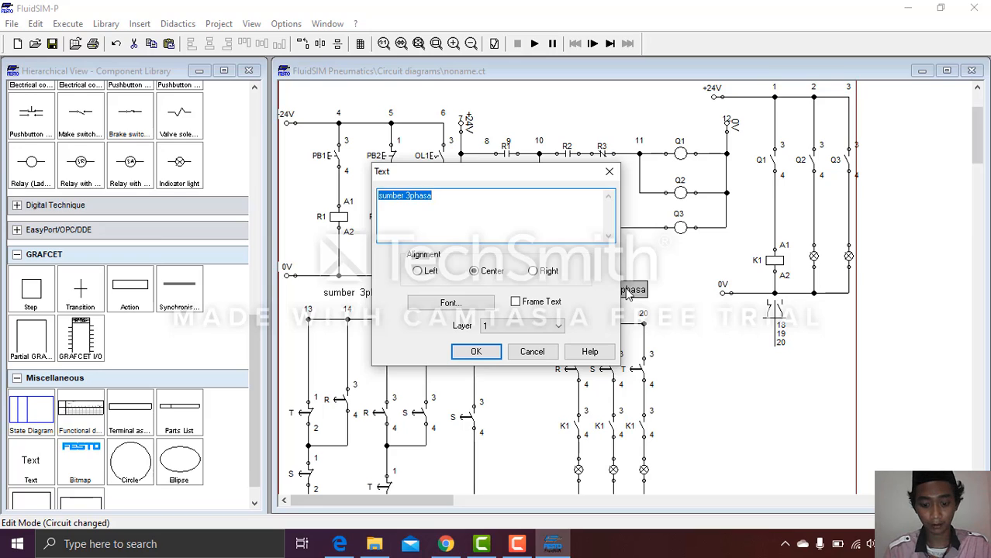
text(moto)
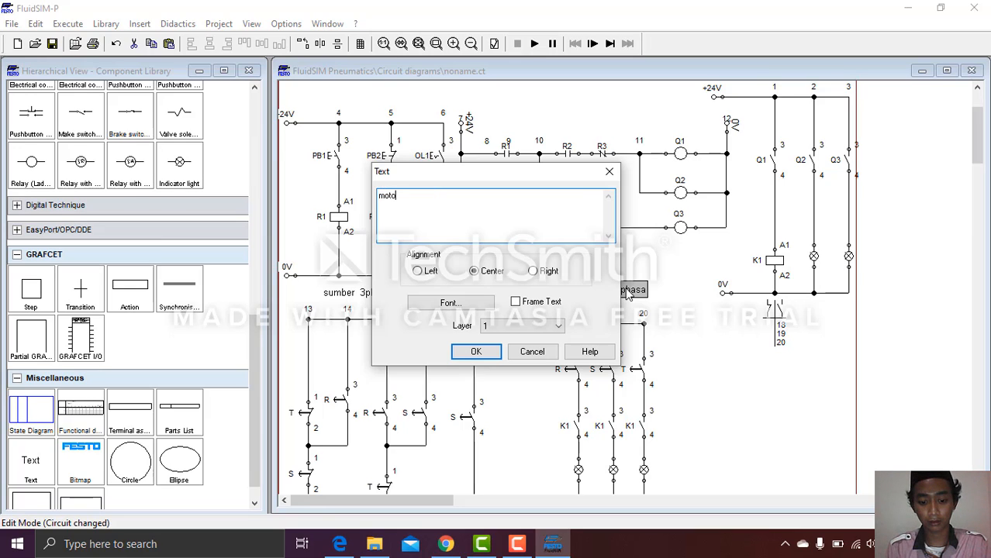
text(r 3 )
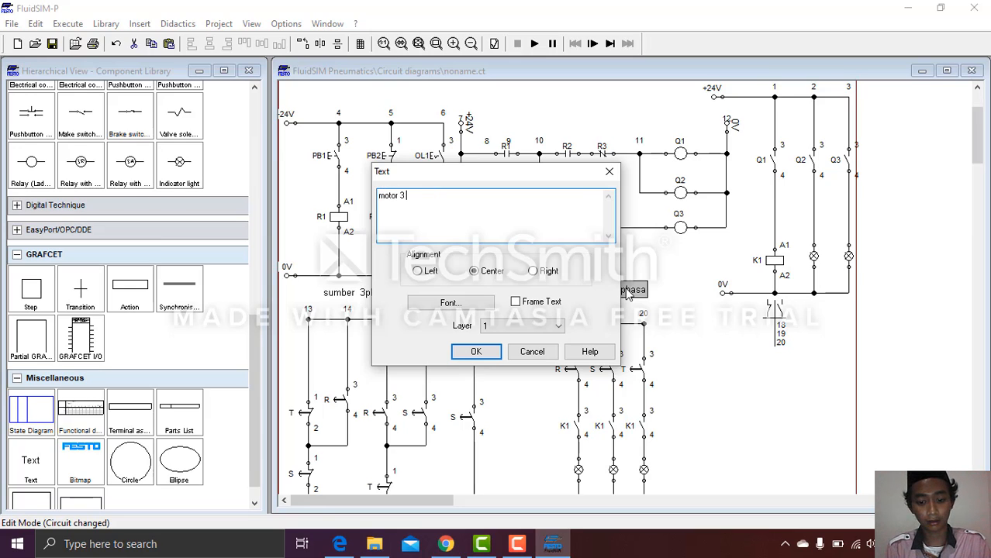
text(phasa)
key(Return)
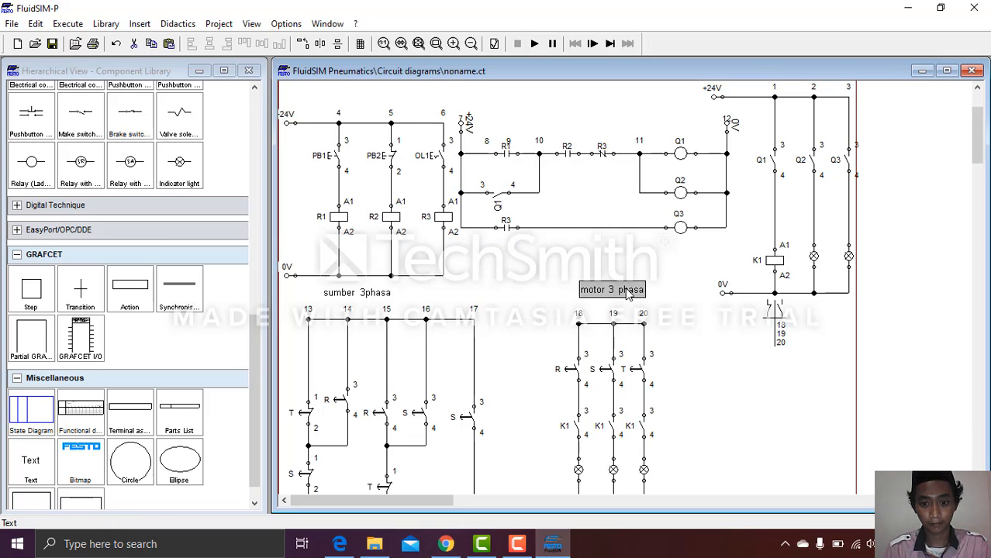
click(446, 287)
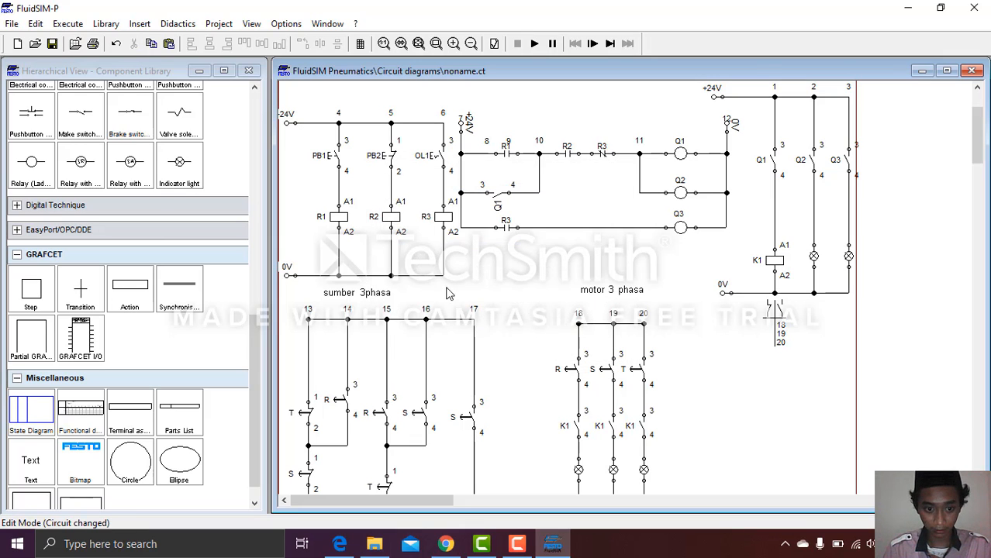
Copy the +24V supply terminal of the input circuit and connect the copy to the upper rail of the "motor 3 phasa" circuit.
click(286, 124)
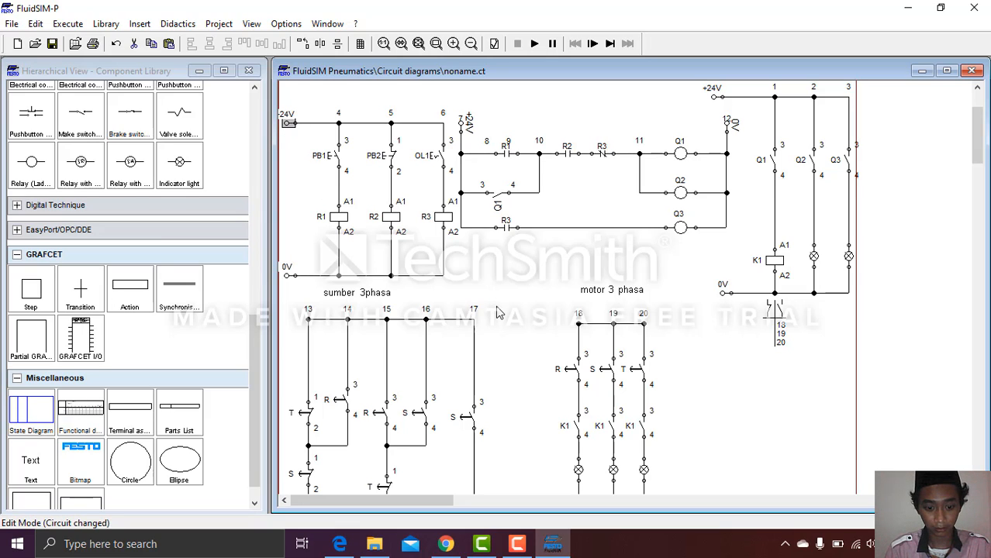
key(ctrl+v)
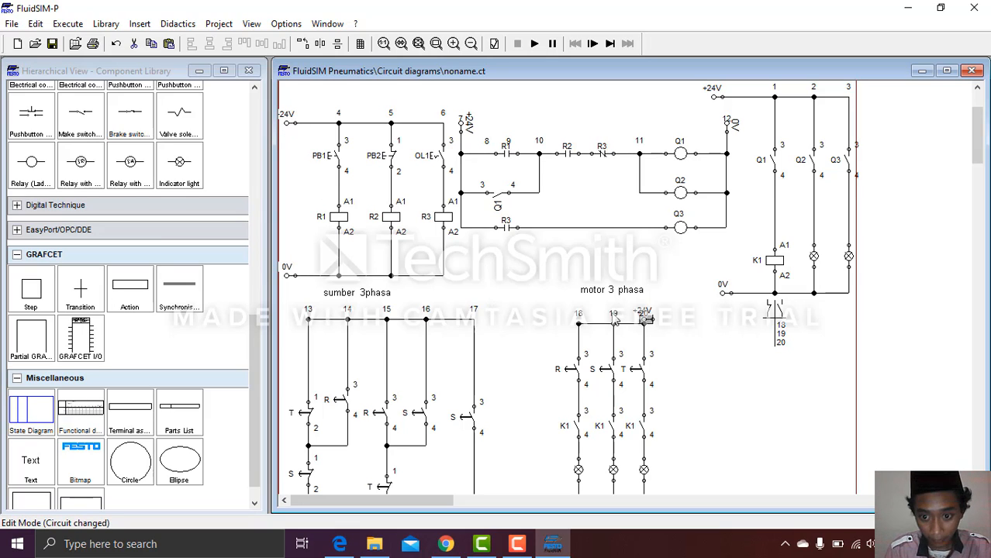
drag(645, 320, 565, 324)
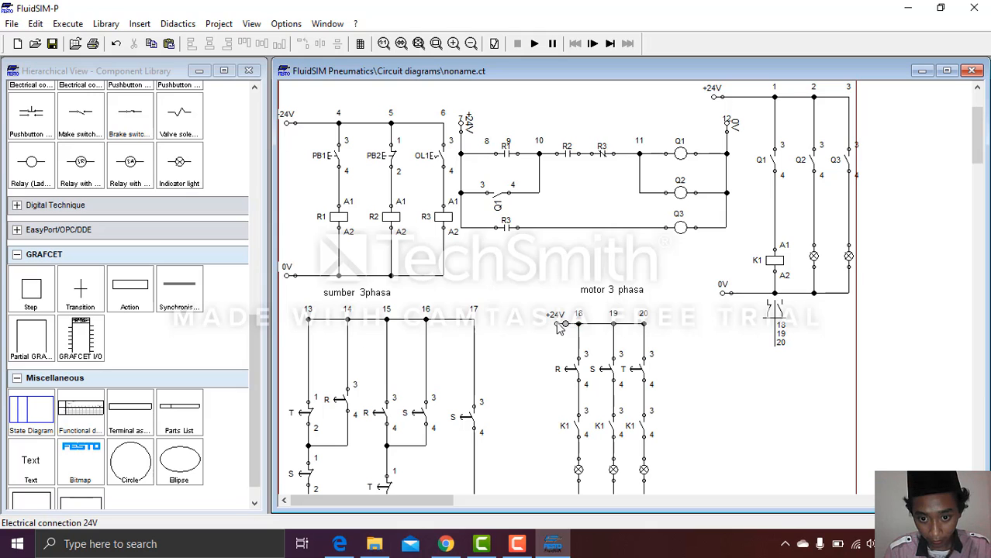
Copy the input circuit's 0V terminal and connect the copy to the lower rail of the "motor 3 phasa" lamp branches.
drag(984, 138, 985, 151)
key(ctrl+v)
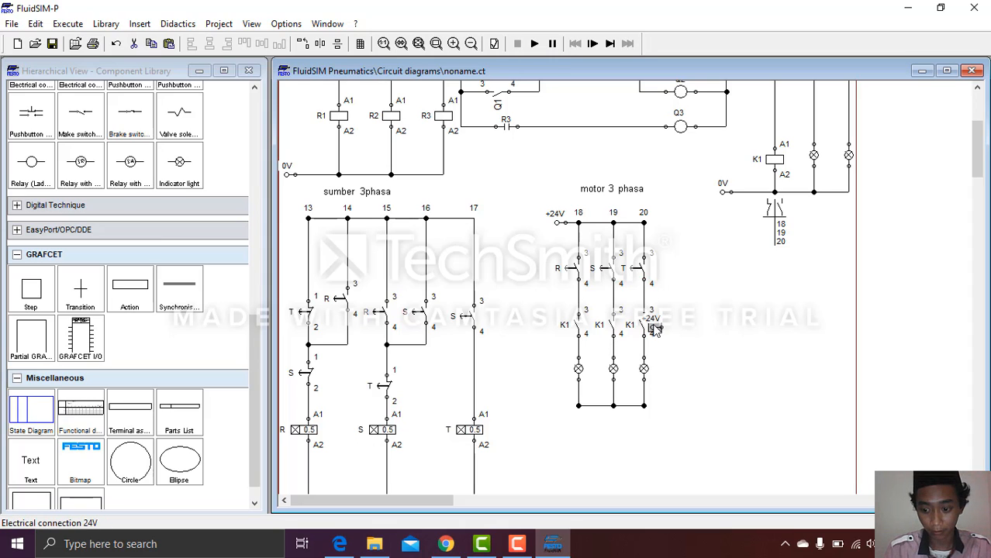
key(Delete)
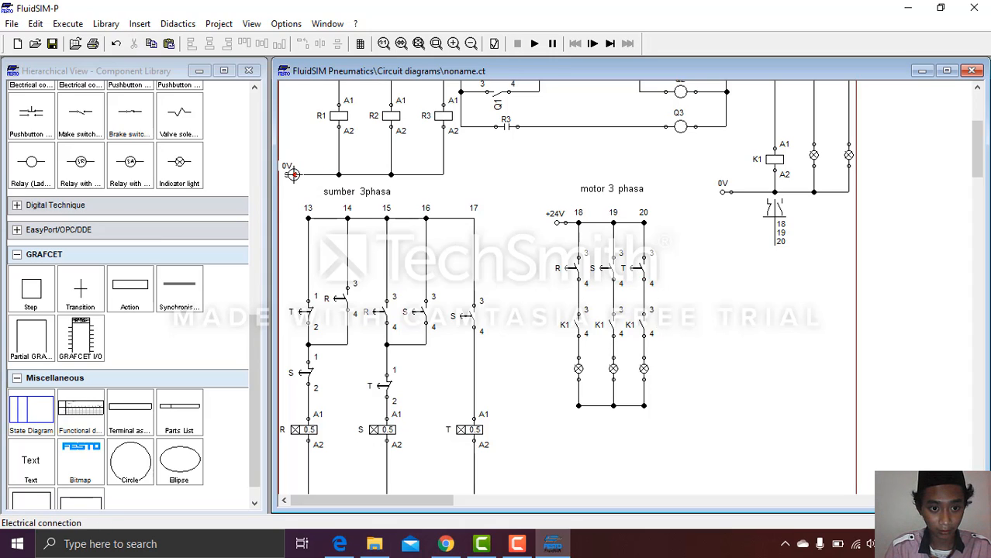
click(290, 174)
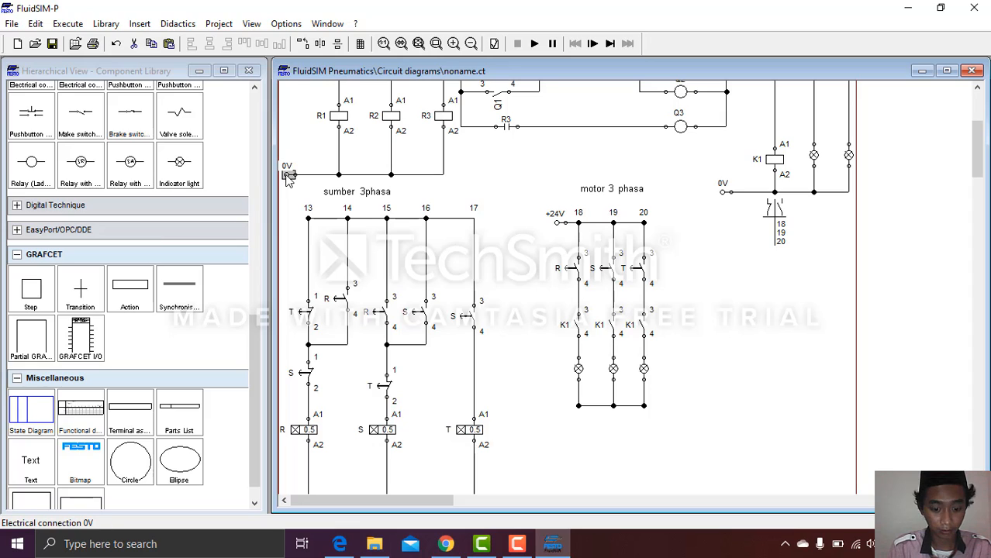
key(ctrl+v)
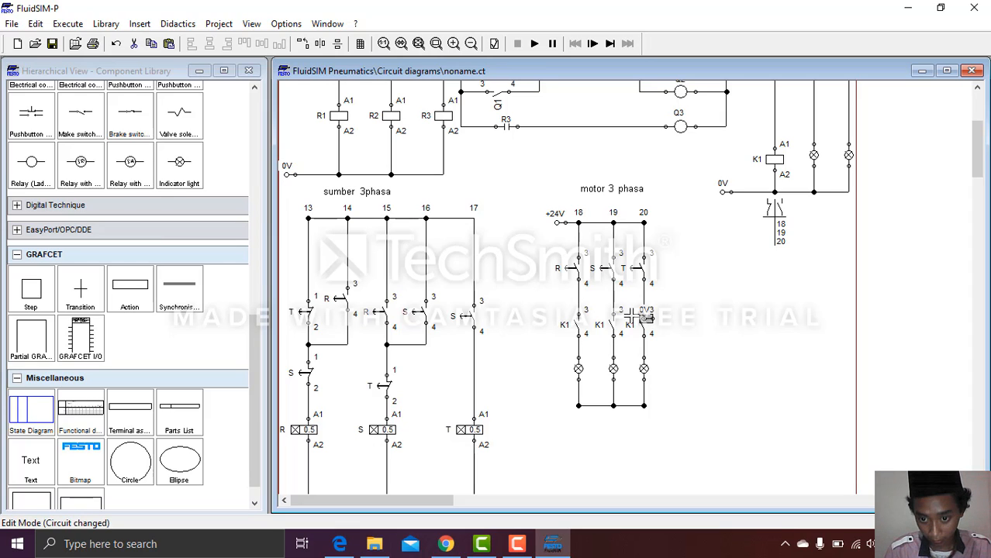
drag(649, 330, 644, 316)
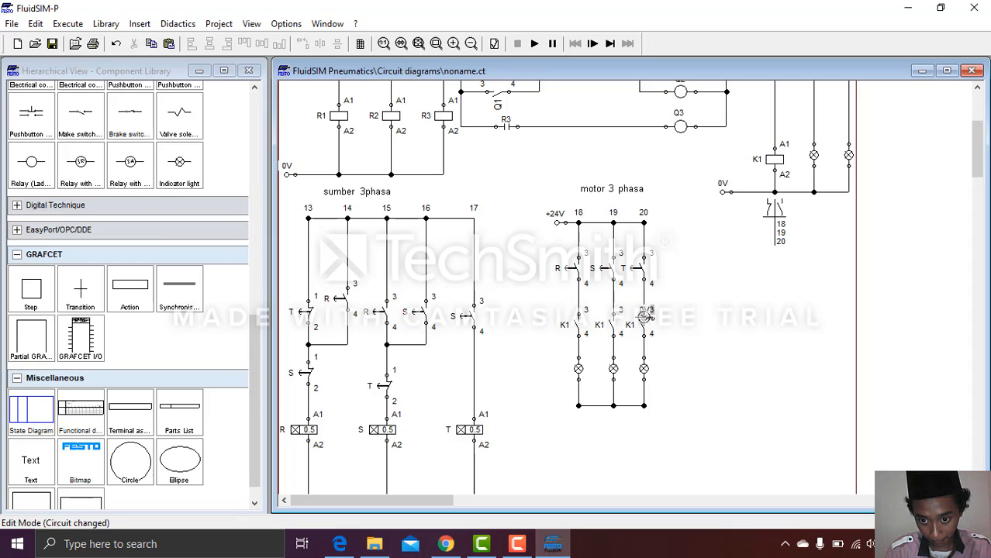
click(647, 318)
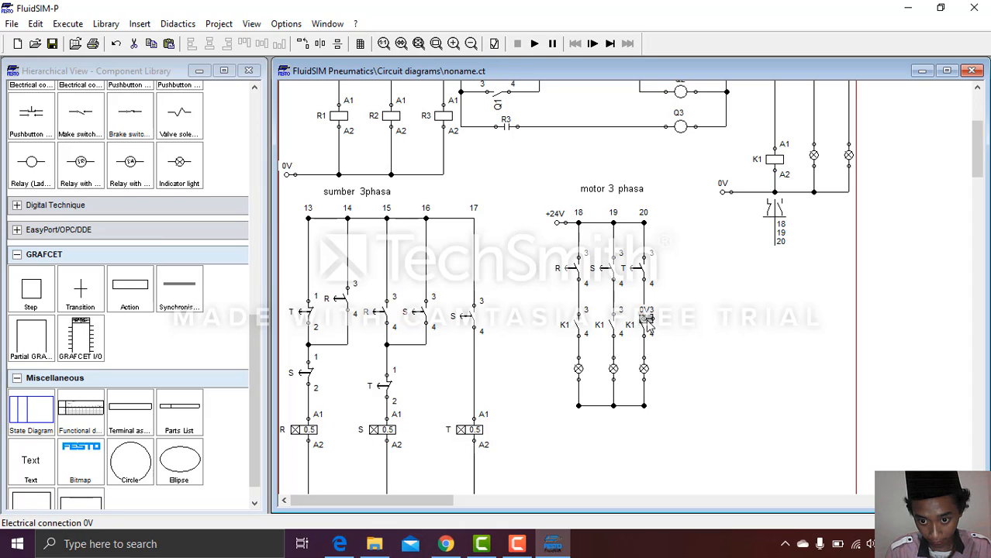
drag(647, 318, 561, 406)
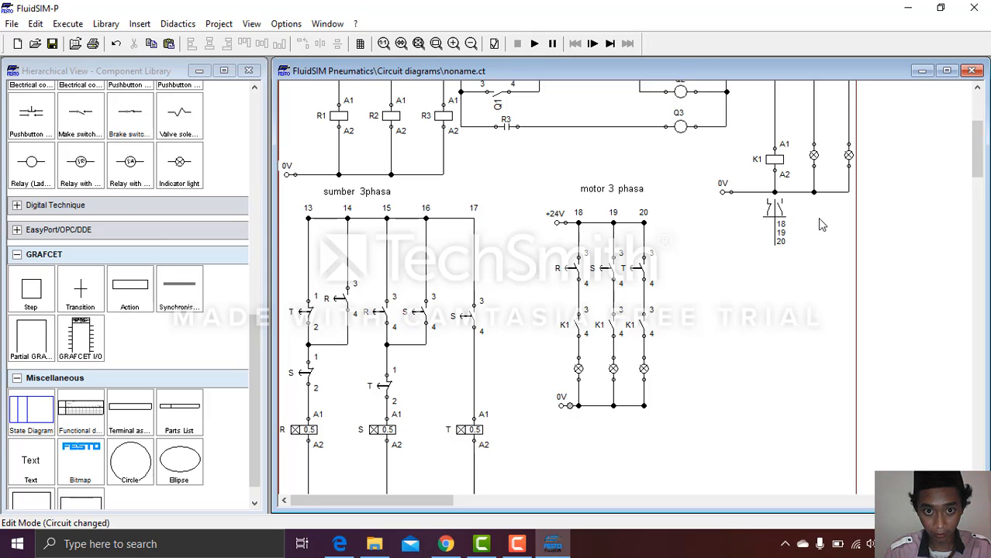
Connect a copied 0V terminal to the lower rail and a +24V terminal to the upper rail of the "sumber 3phasa" circuit.
click(471, 43)
click(470, 44)
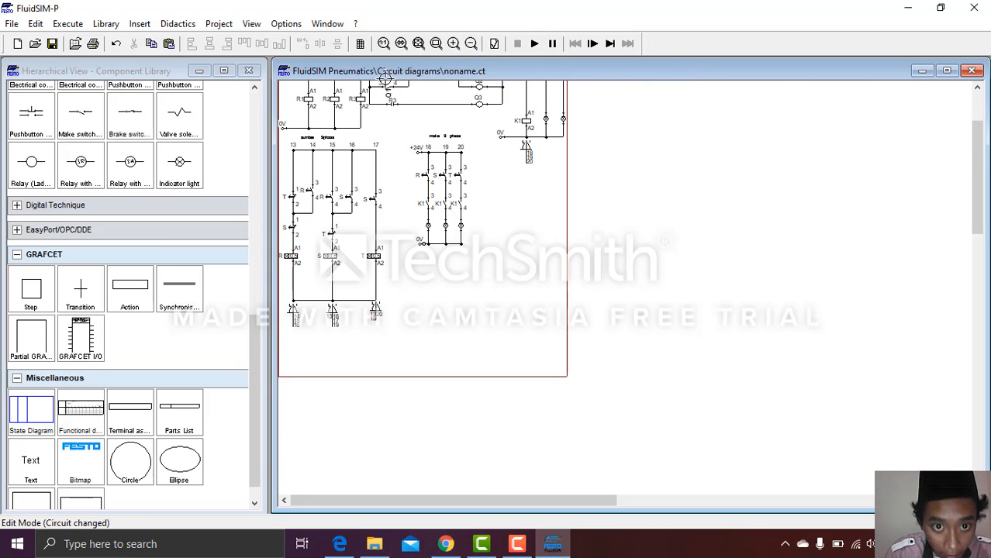
click(454, 43)
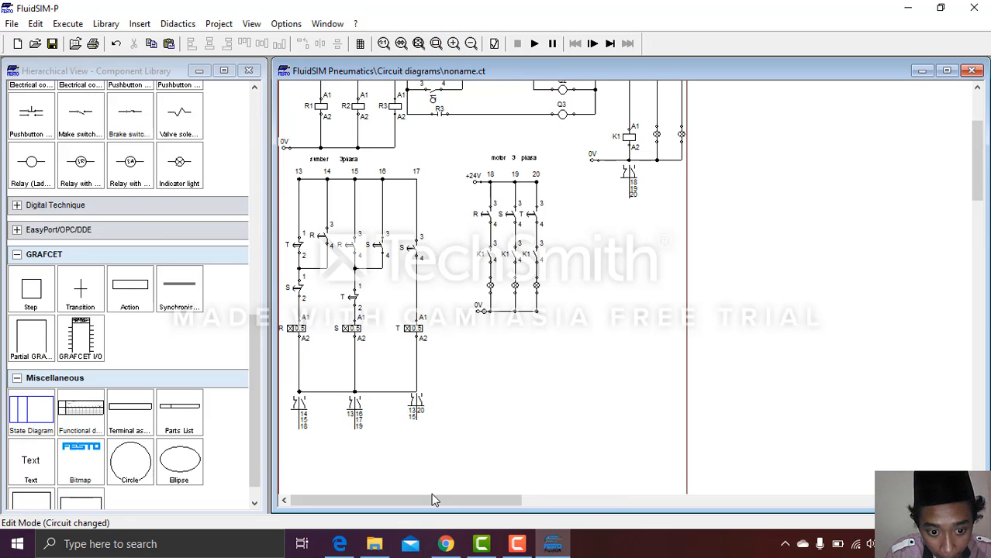
scroll(431, 496, down, 1)
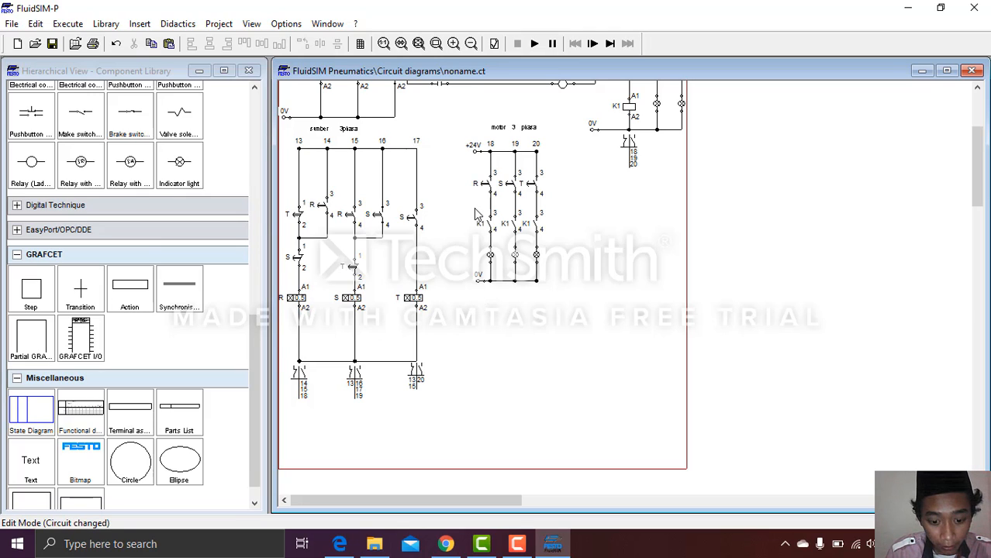
key(ctrl+v)
drag(649, 321, 283, 359)
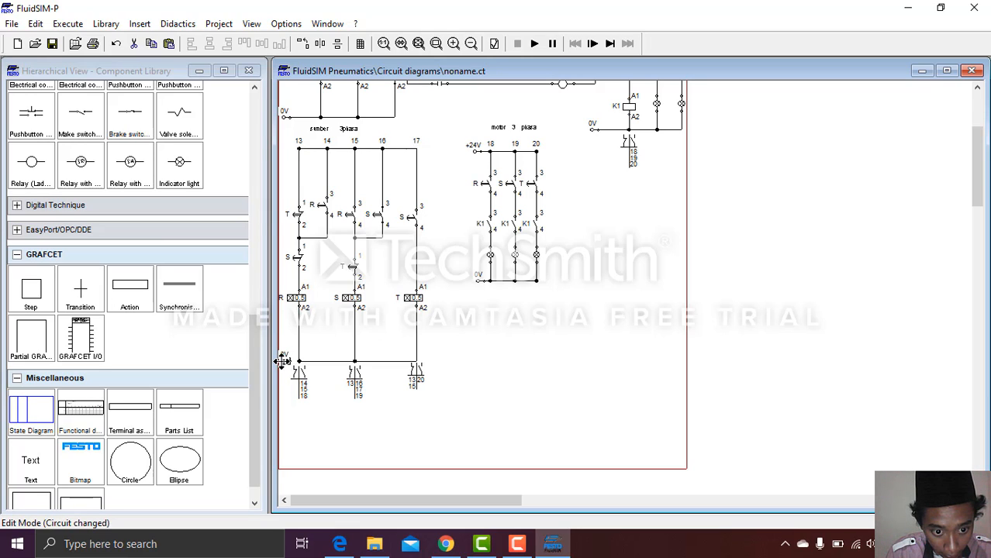
drag(289, 361, 300, 361)
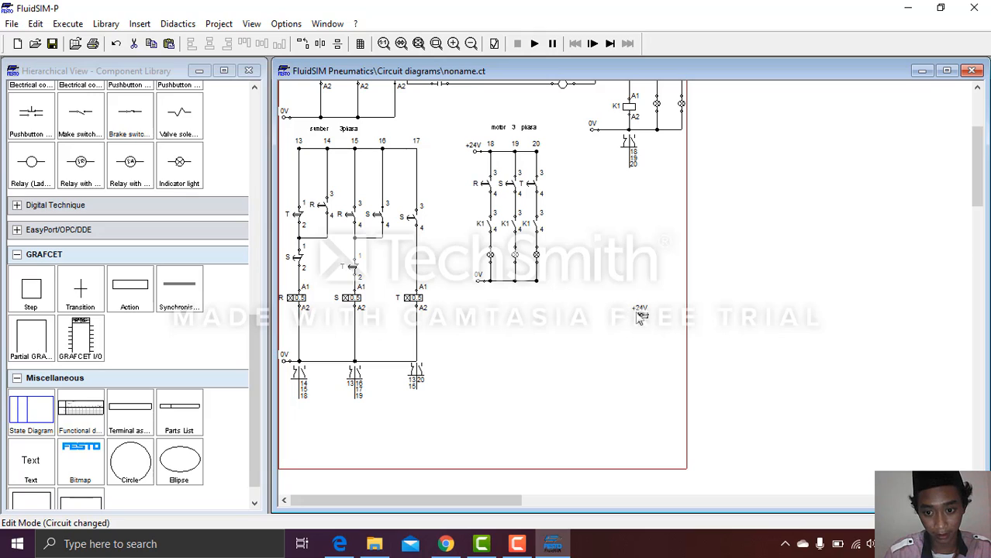
drag(635, 310, 284, 147)
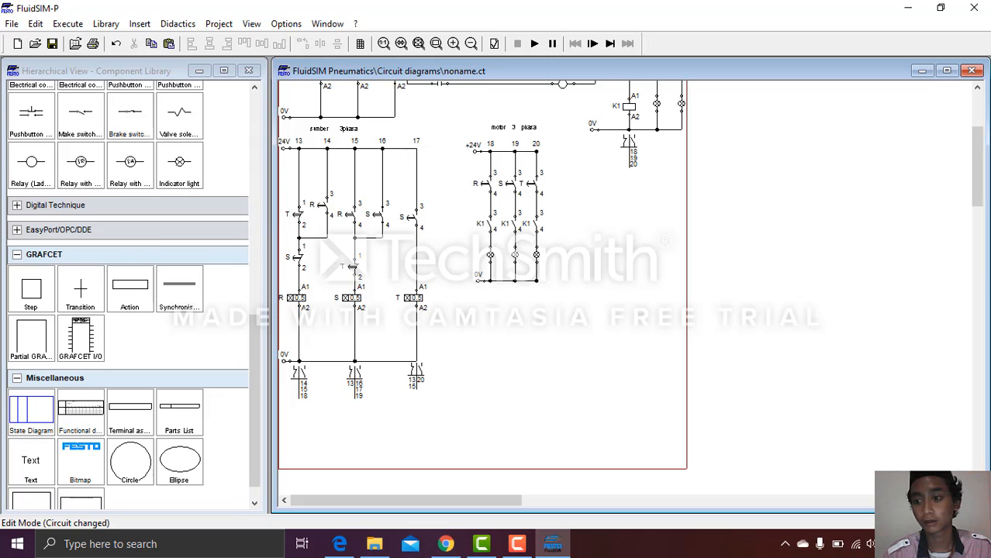
Simulate the complete circuit, operate the PB1, PB2 and OL1 switches to test the motor control, and stop the simulation.
drag(979, 191, 953, 164)
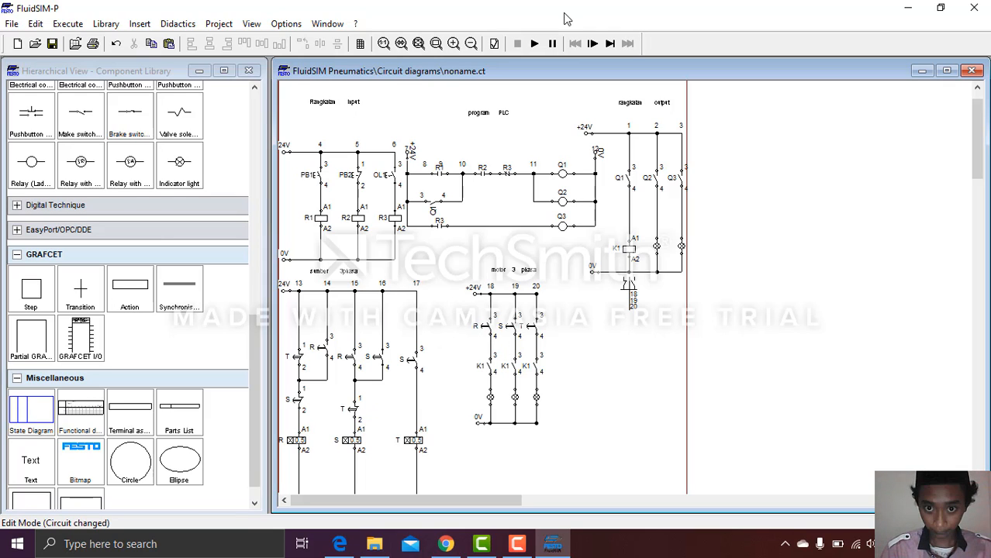
click(534, 44)
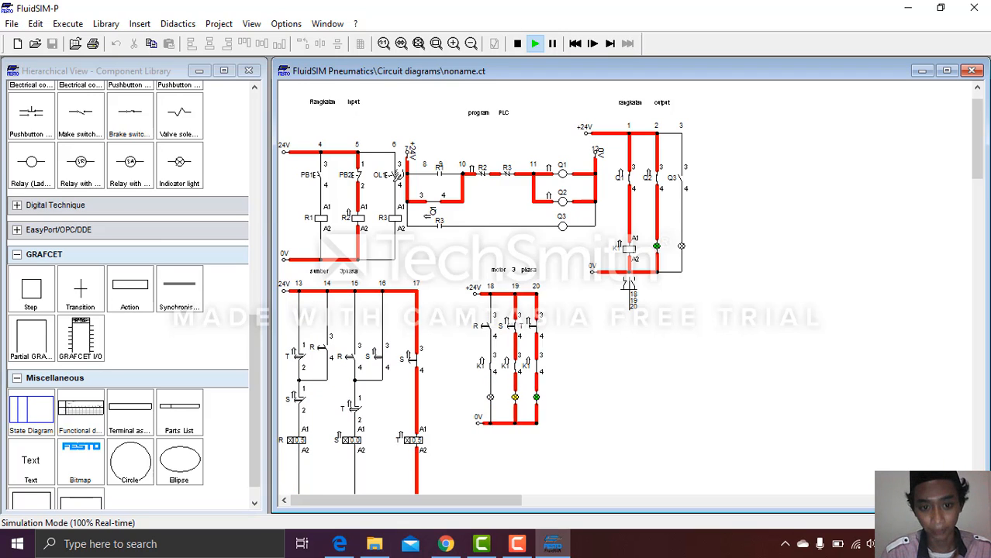
click(405, 180)
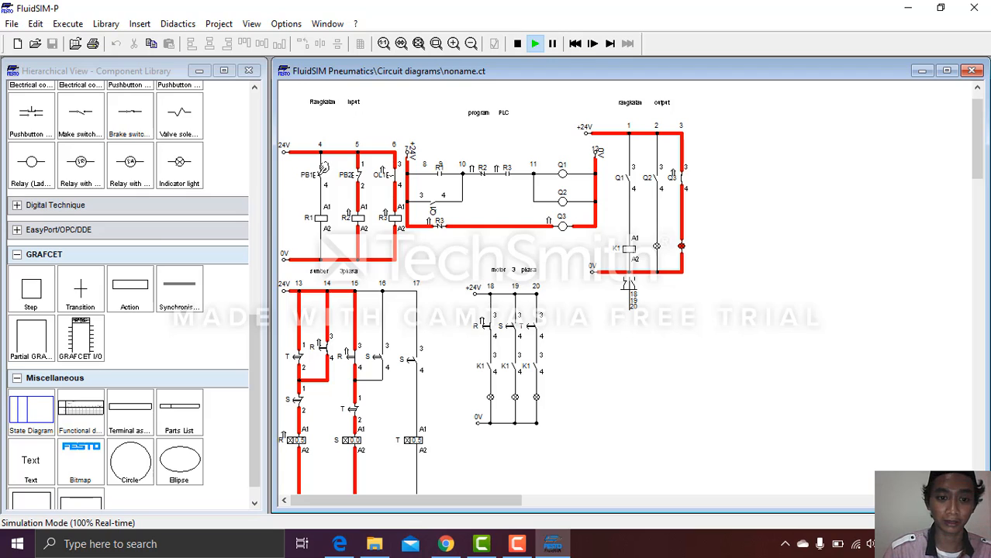
click(322, 169)
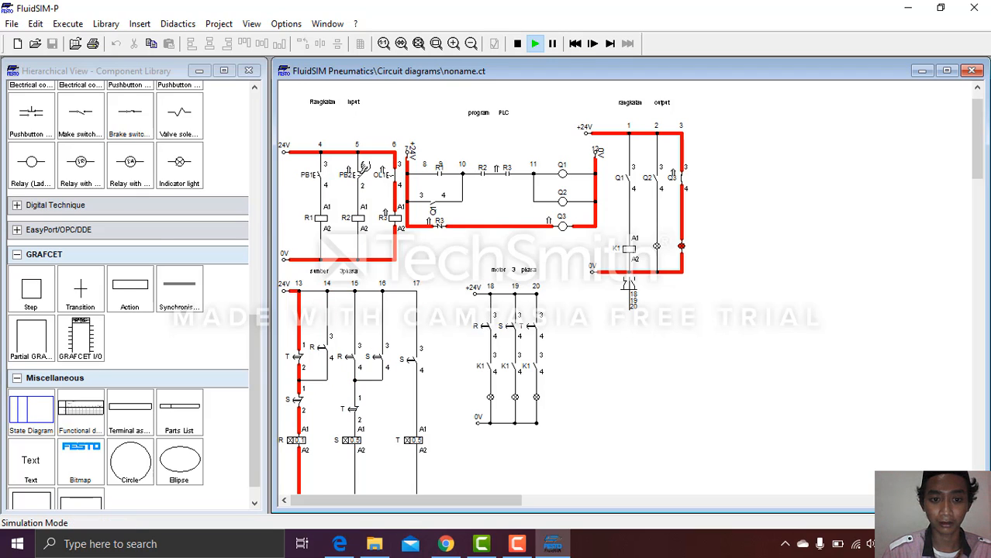
click(397, 173)
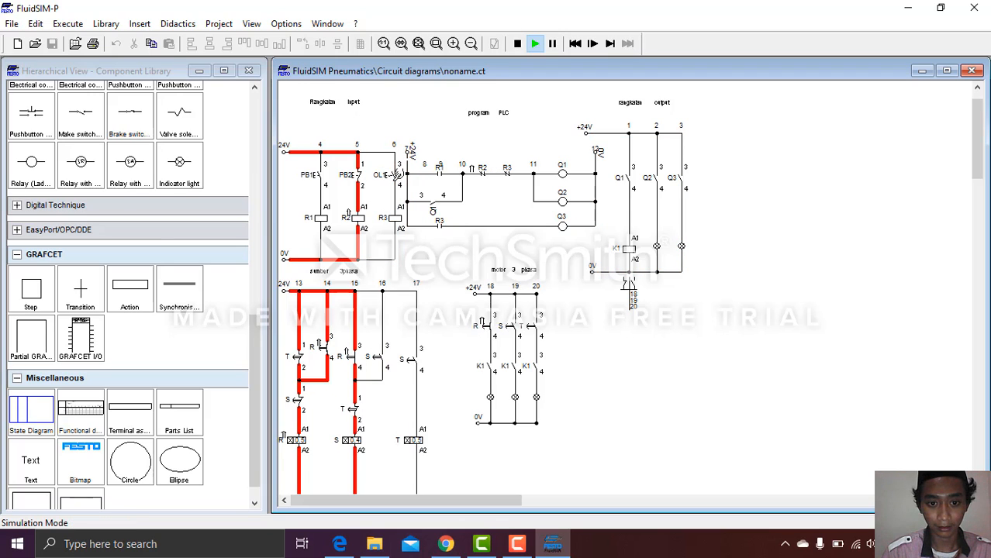
click(323, 169)
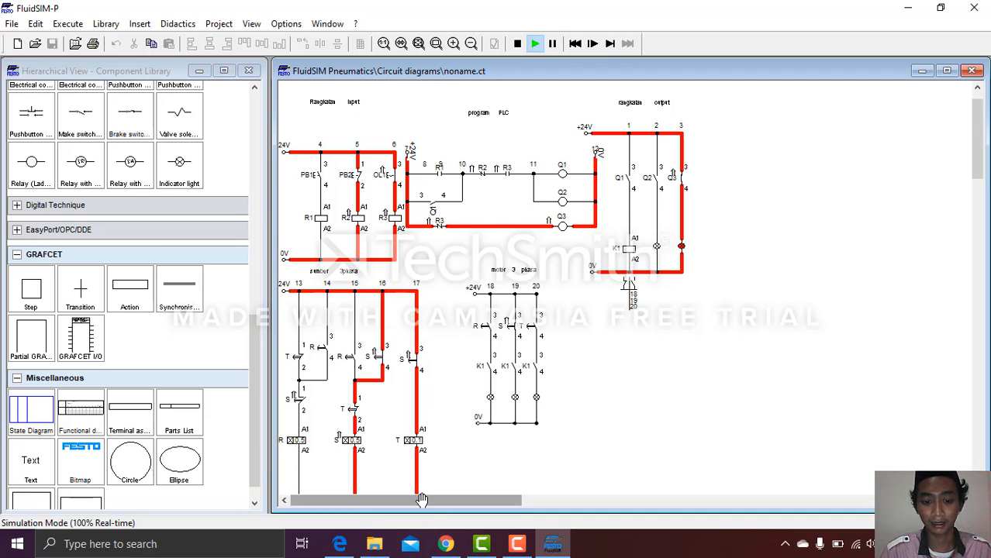
drag(422, 500, 356, 489)
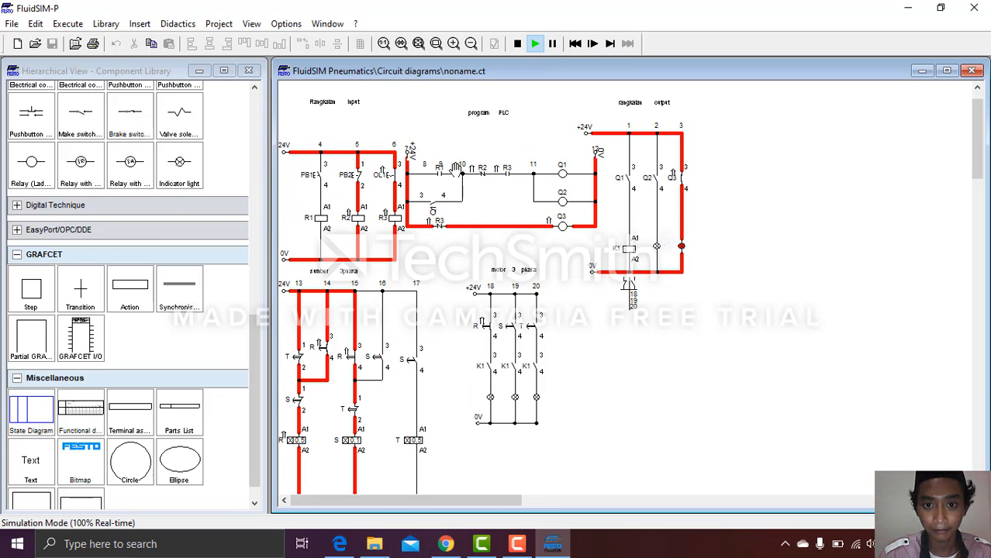
click(517, 44)
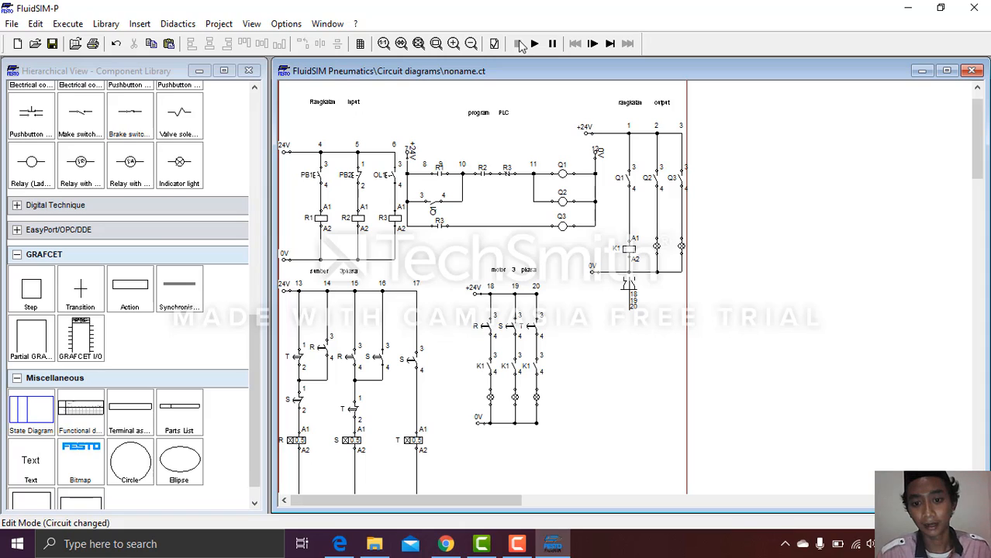